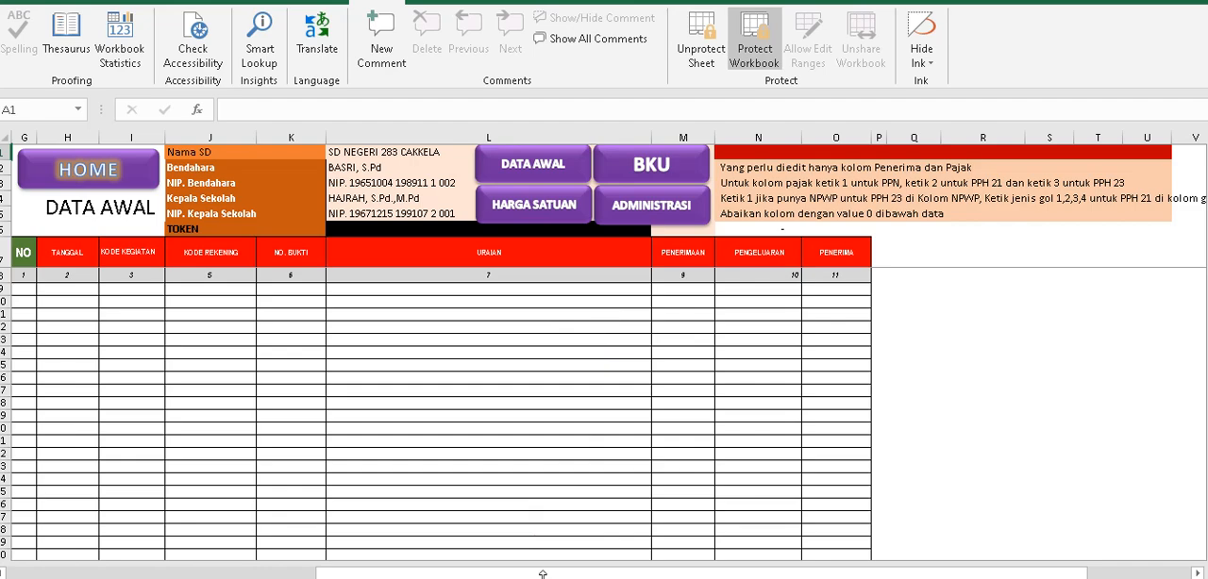
# Switch to the PDF editor and look through the April 2023 Buku Kas Umum in the bku-2023 april document.
pyautogui.click(498, 528)
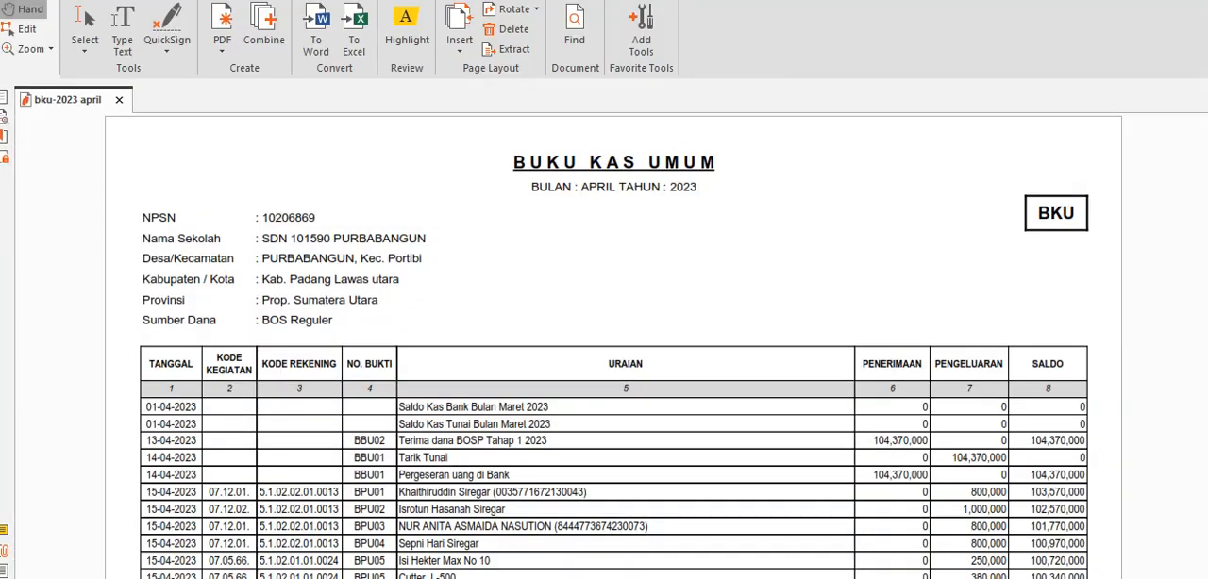
pyautogui.scroll(-10, 547, 380)
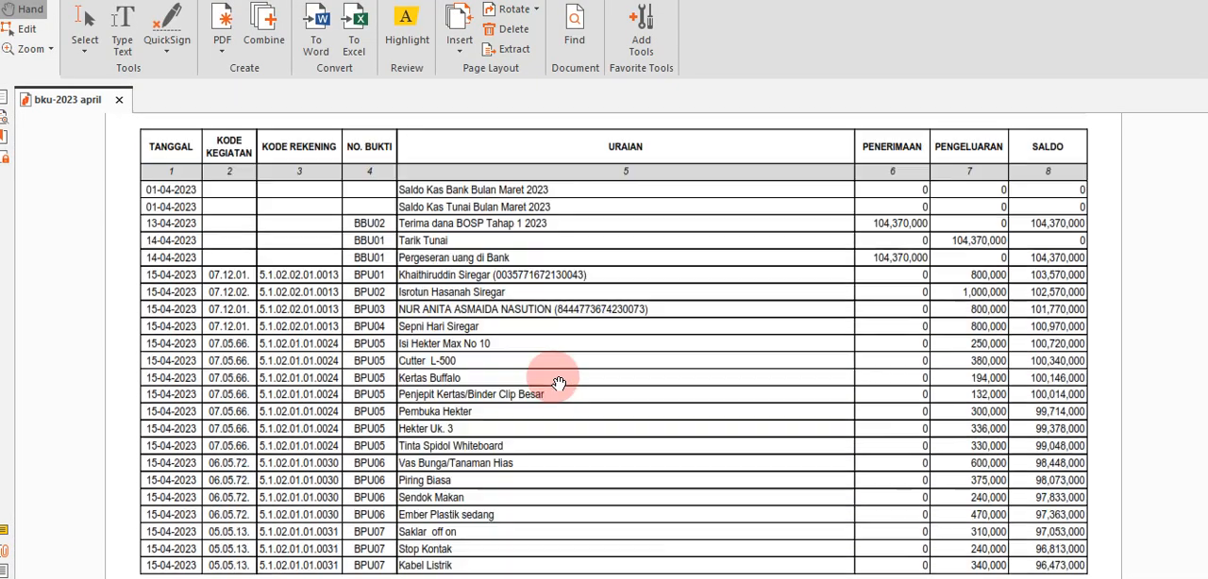
pyautogui.scroll(-12, 559, 383)
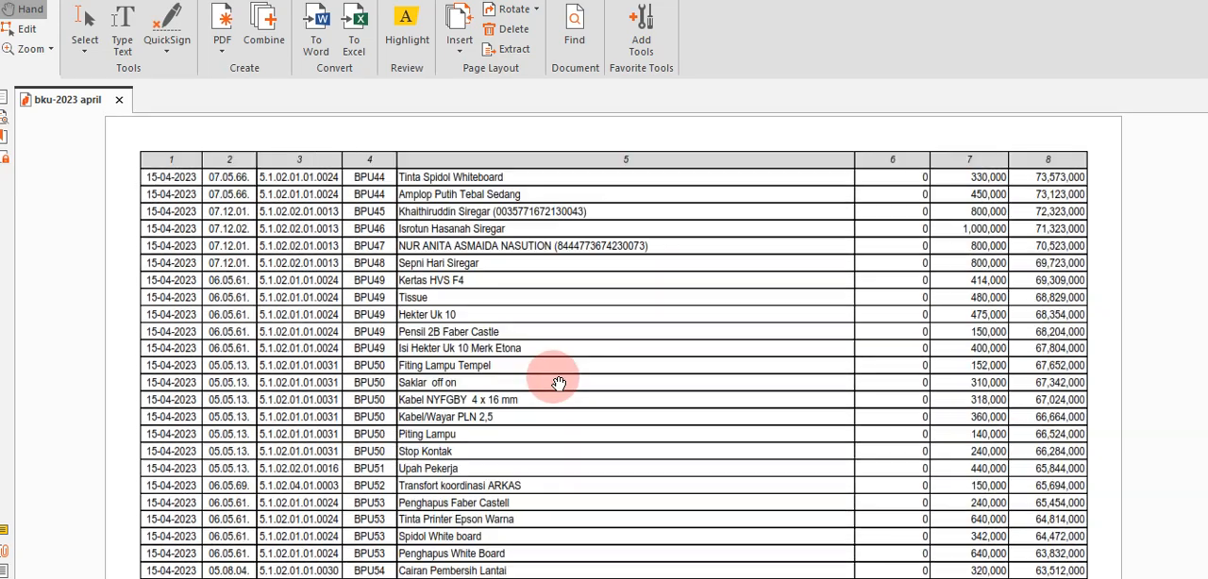
pyautogui.scroll(14, 558, 383)
pyautogui.scroll(10, 558, 382)
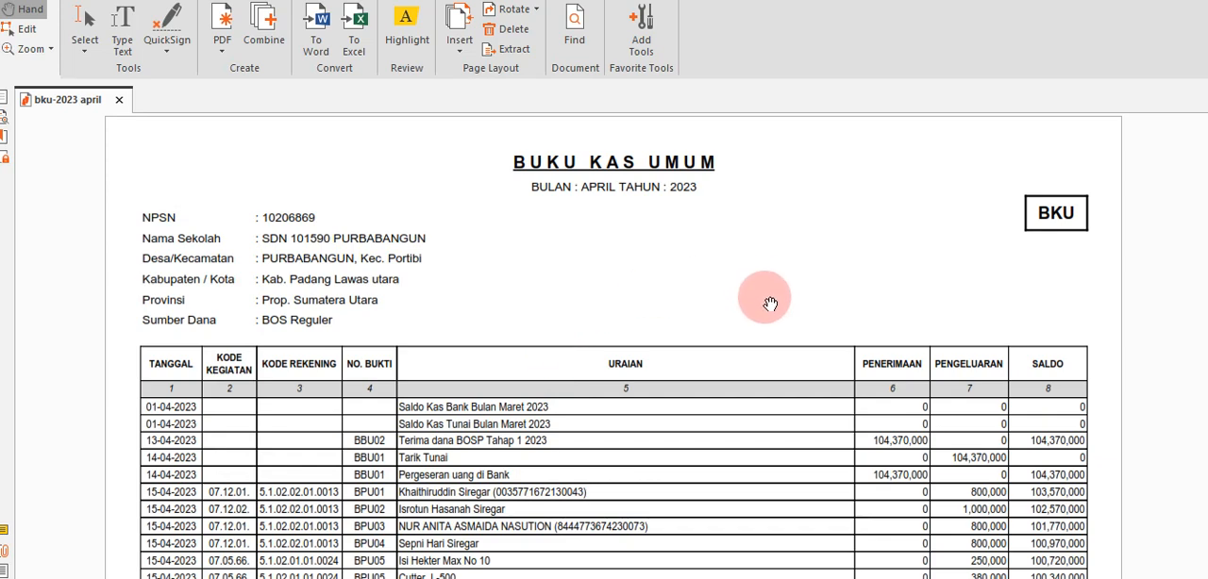
# Switch to the bku-2023 april workbook in Excel and look over its cash book table.
pyautogui.click(397, 52)
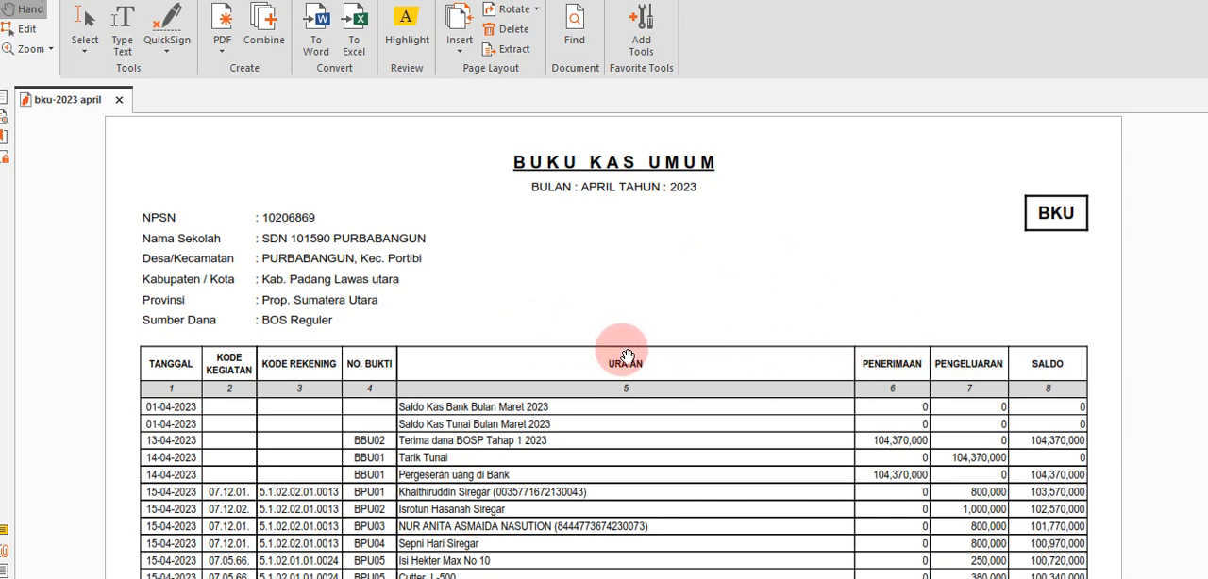
pyautogui.click(357, 28)
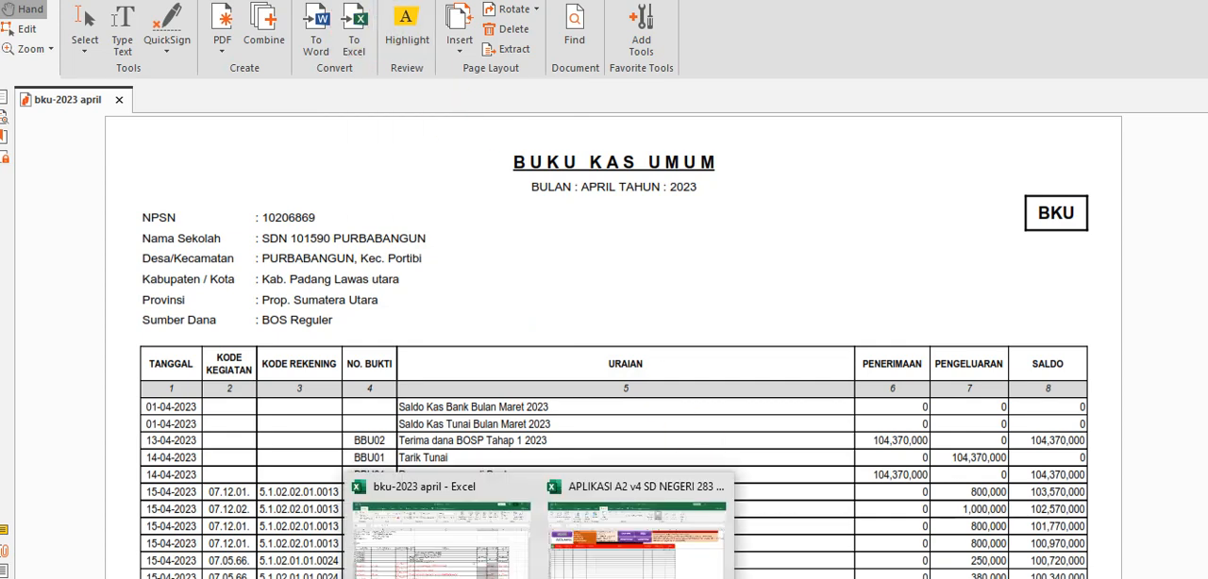
pyautogui.click(462, 566)
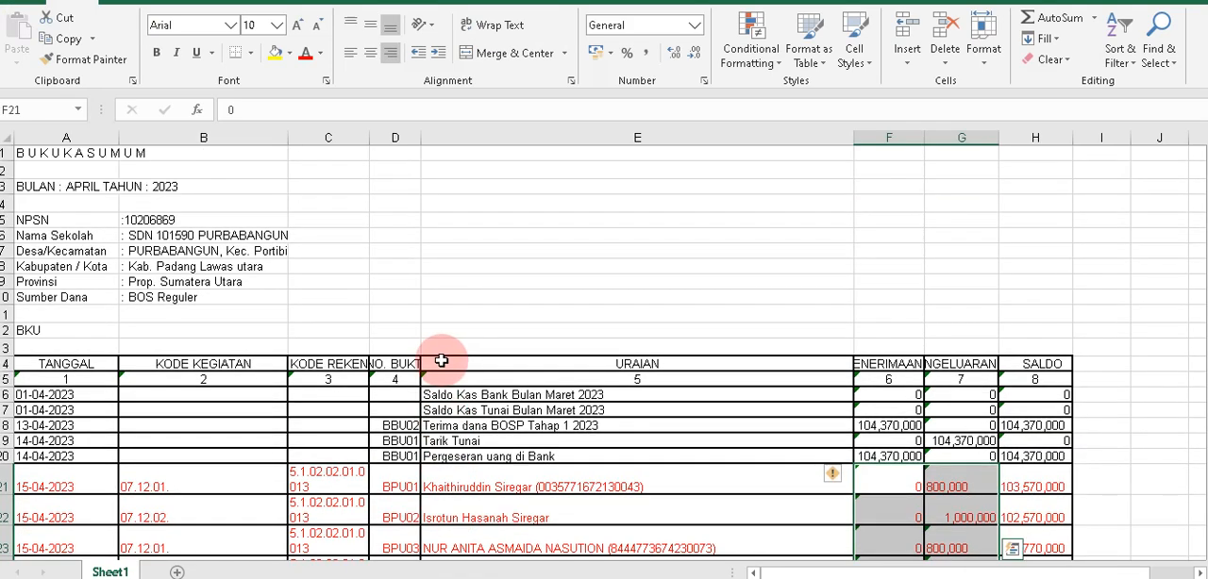
pyautogui.scroll(-10, 440, 358)
pyautogui.scroll(10, 441, 358)
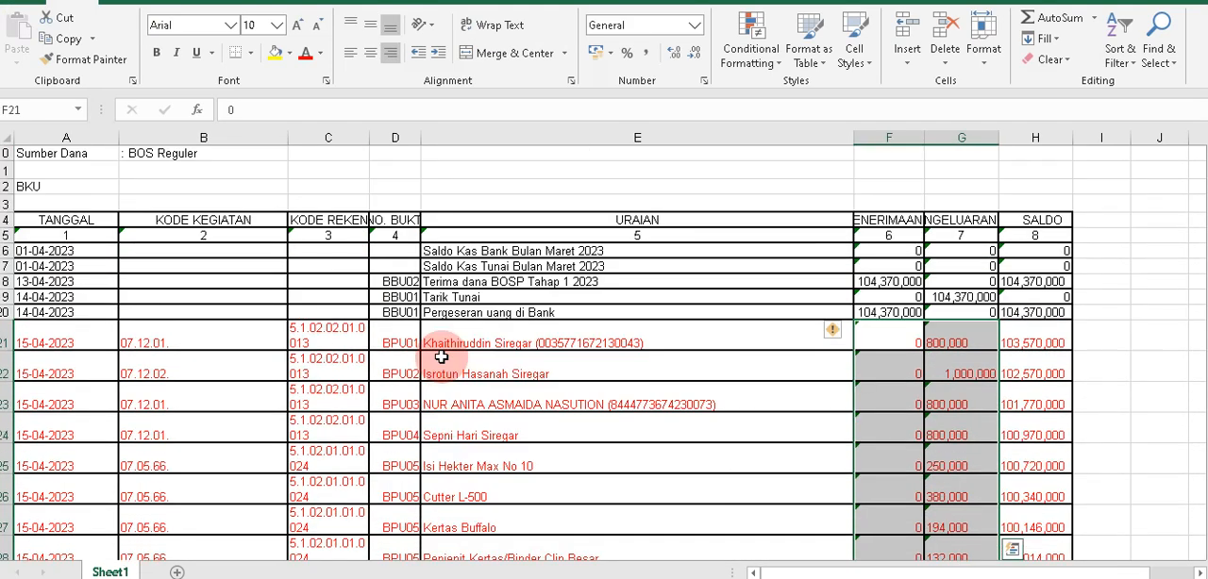
pyautogui.scroll(-7, 212, 200)
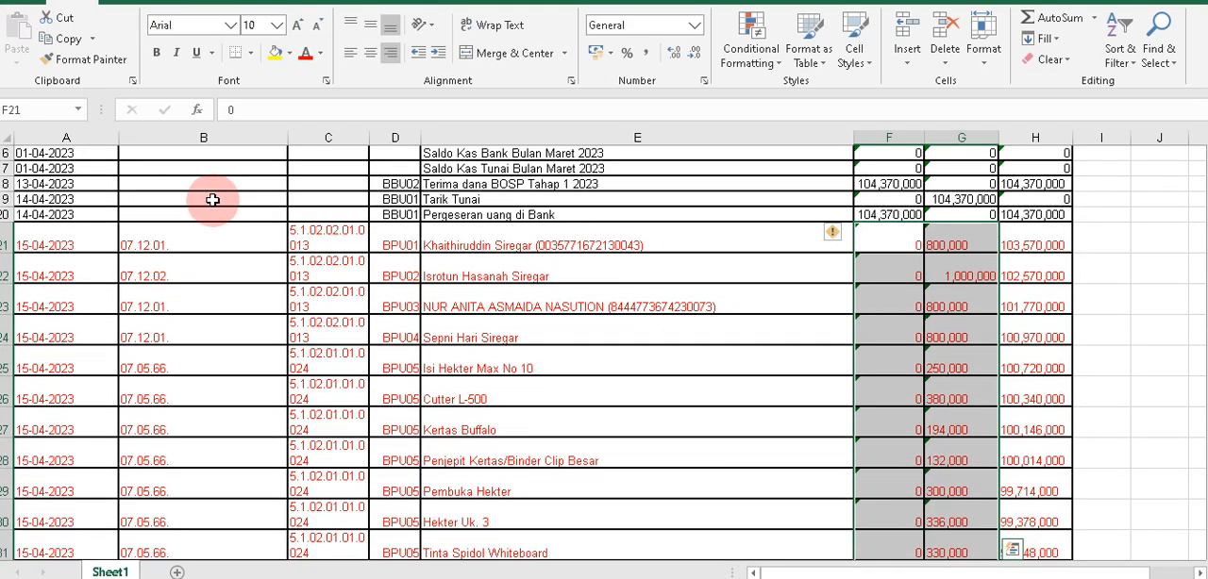
pyautogui.scroll(-2, 213, 200)
pyautogui.scroll(9, 326, 262)
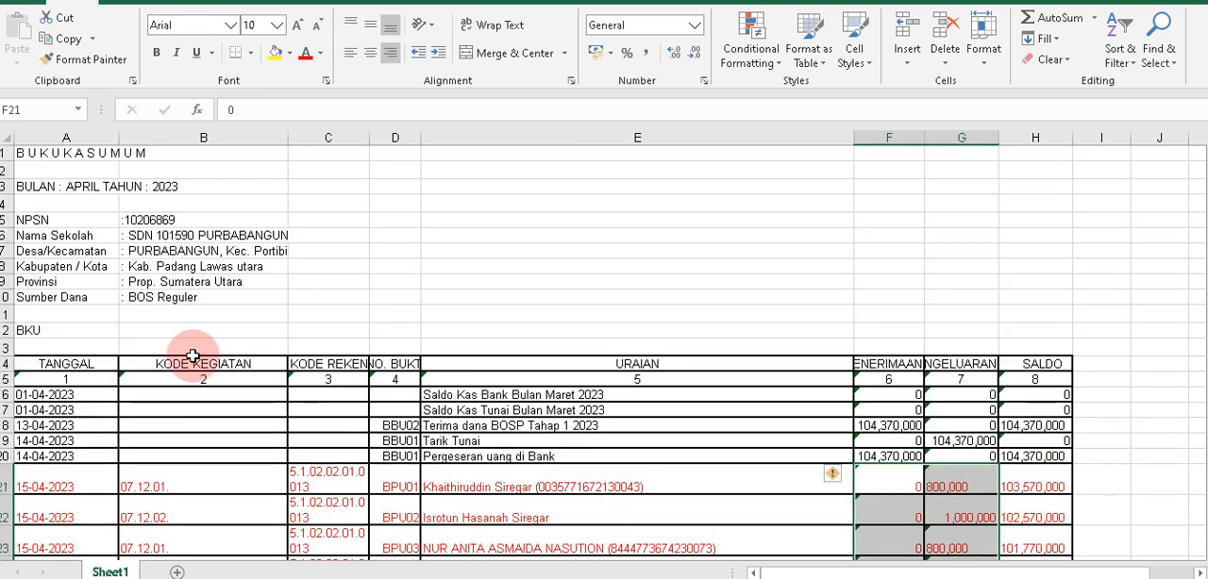
pyautogui.scroll(-4, 102, 393)
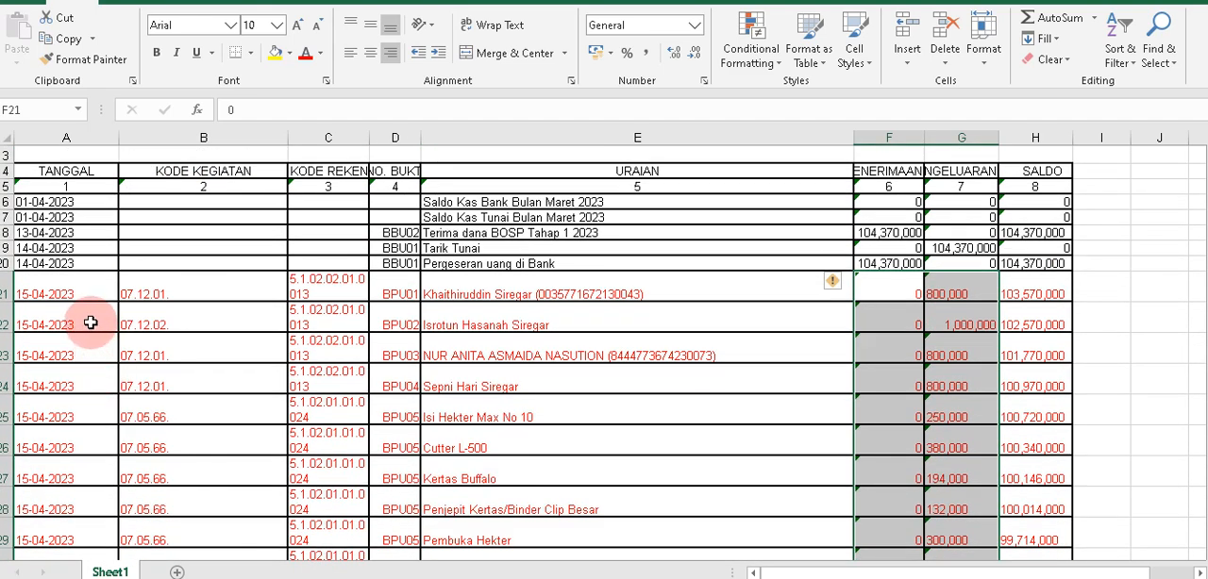
# Examine the converted entries across row 21, from the date and codes to the Penerimaan and Pengeluaran amounts.
pyautogui.click(90, 296)
pyautogui.click(154, 289)
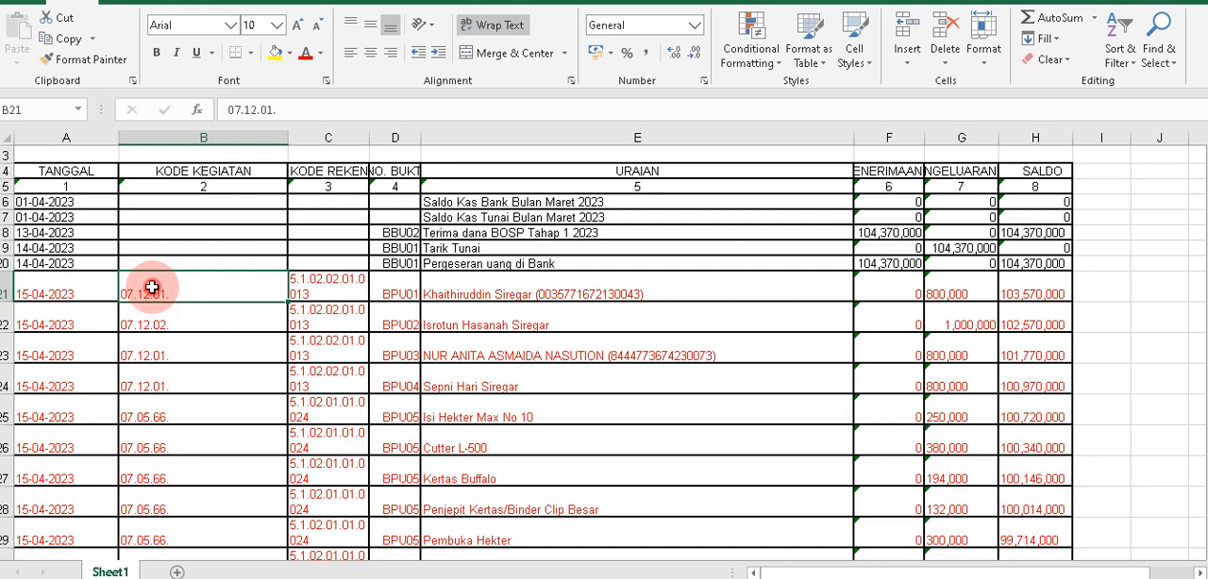
pyautogui.click(312, 280)
pyautogui.click(380, 284)
pyautogui.click(499, 283)
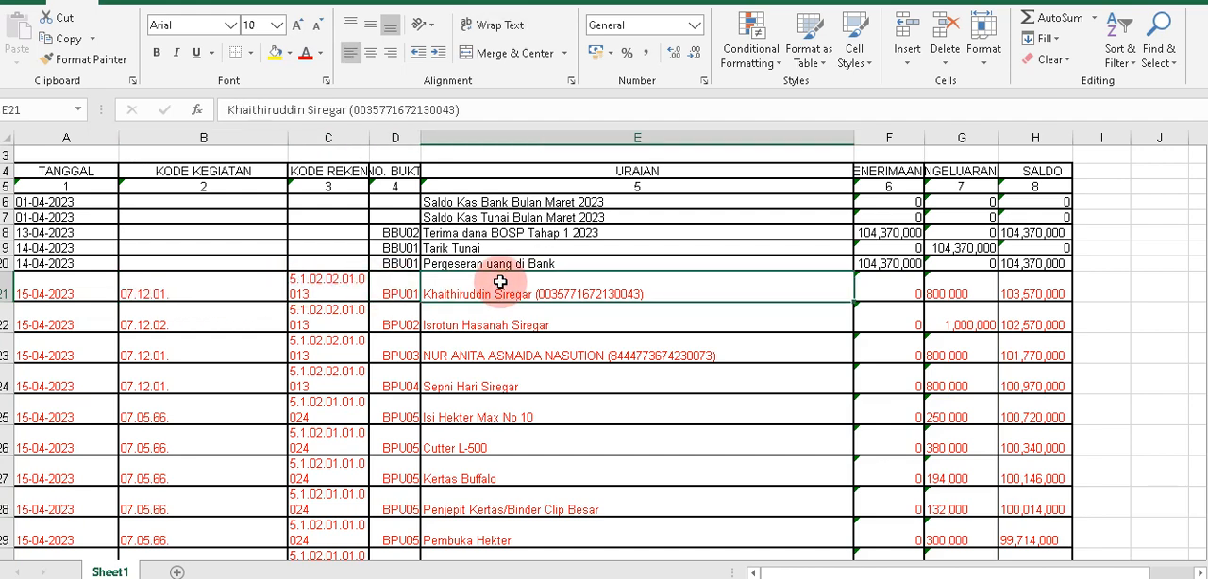
pyautogui.click(897, 288)
pyautogui.click(955, 289)
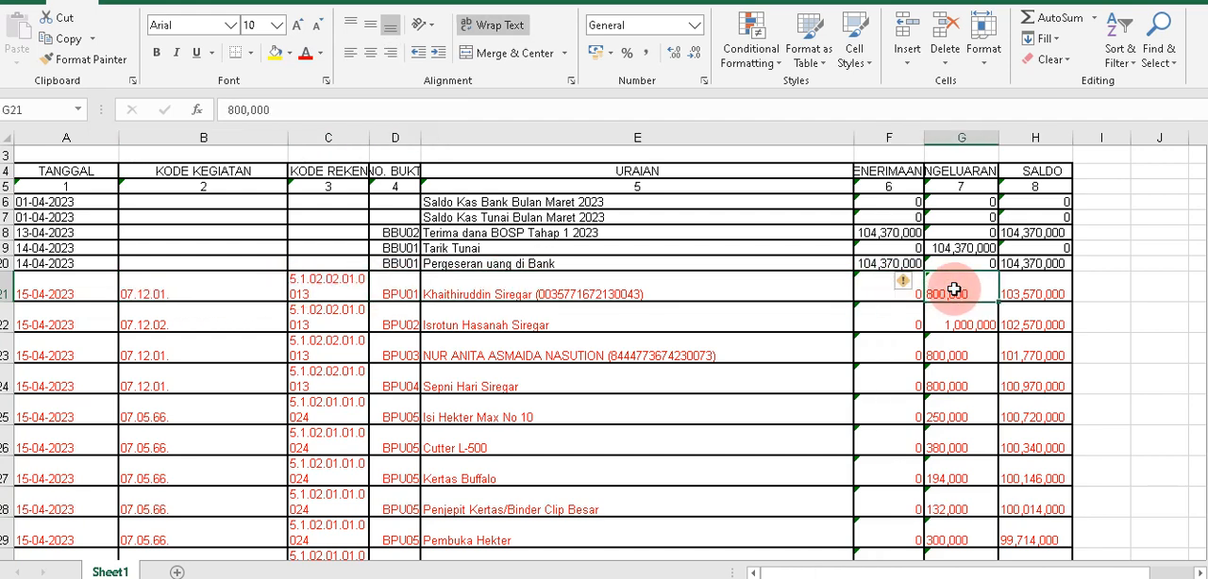
pyautogui.click(62, 293)
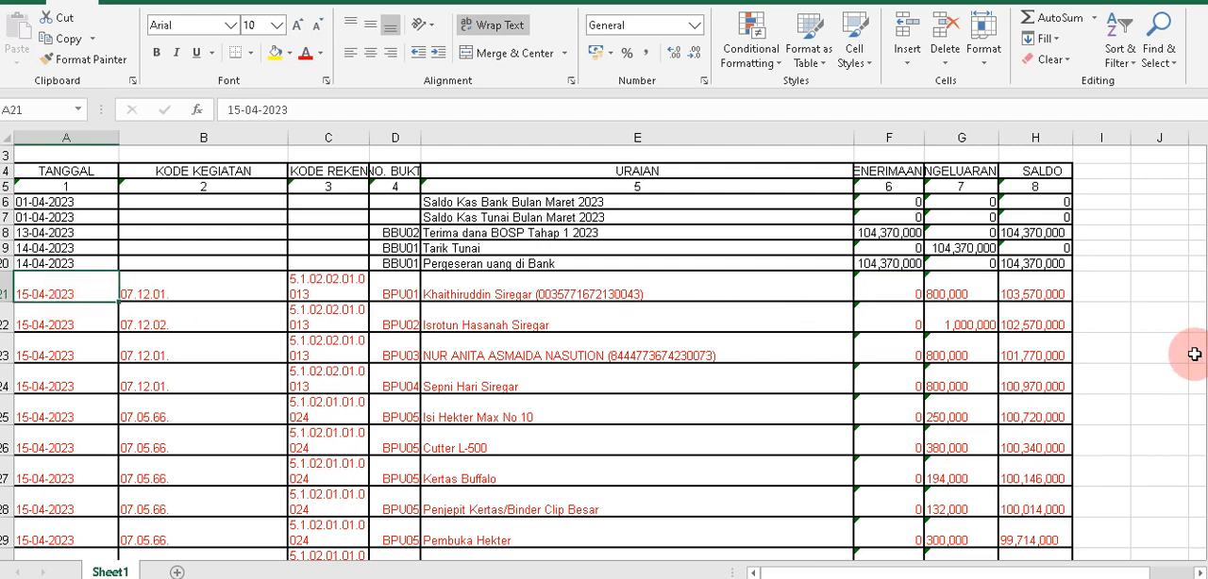
pyautogui.click(347, 315)
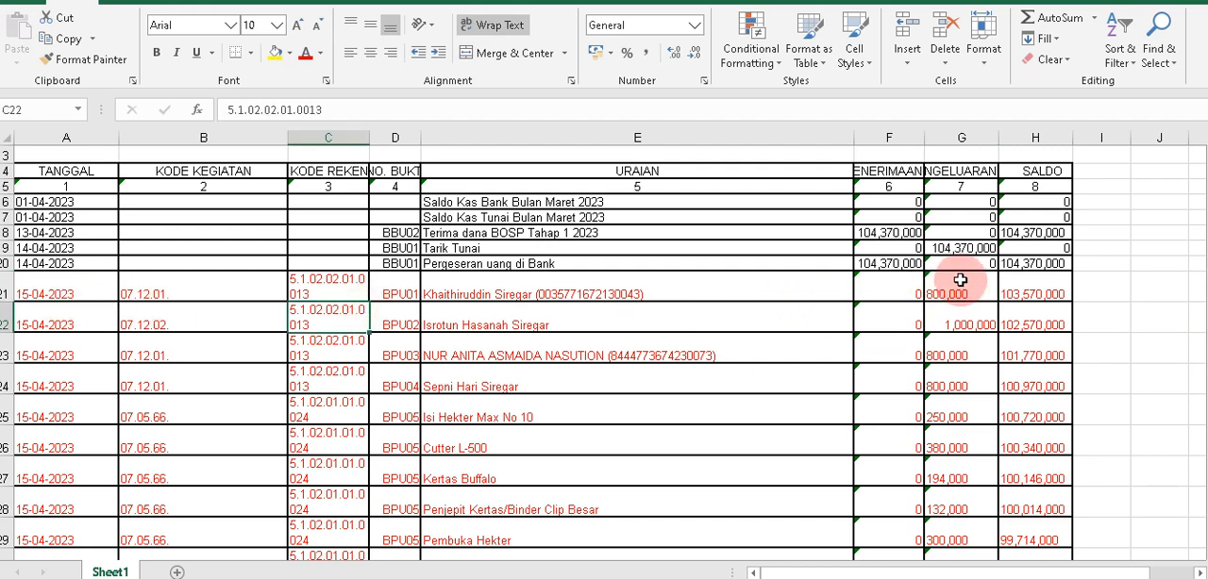
# Fill the Pengeluaran column G and the Penerimaan column F with yellow.
pyautogui.click(957, 133)
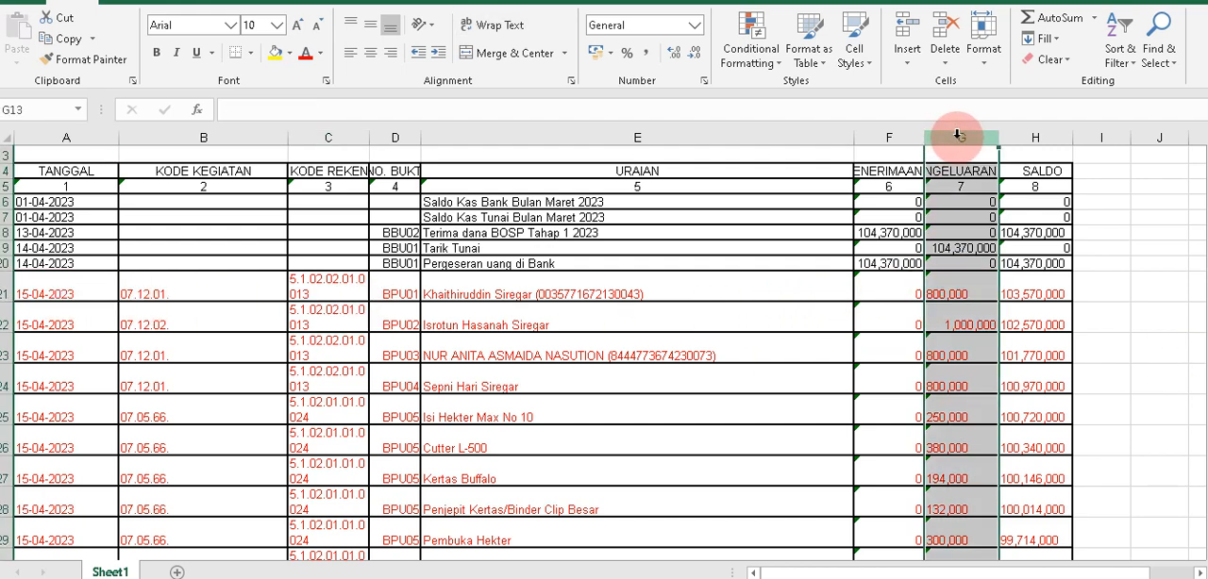
pyautogui.click(274, 53)
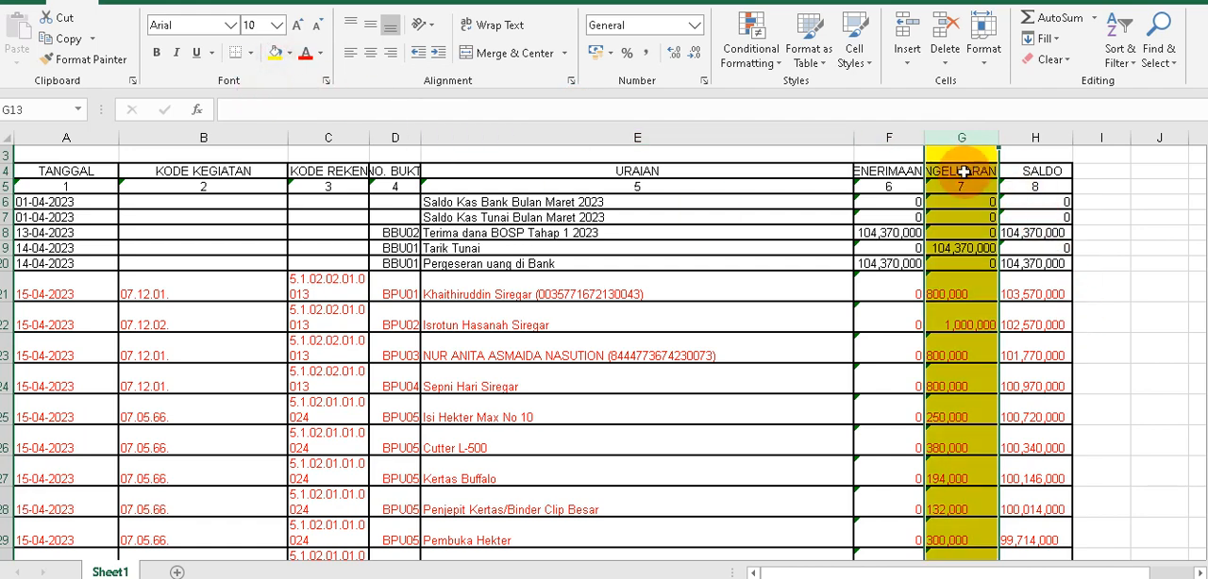
pyautogui.scroll(1, 957, 231)
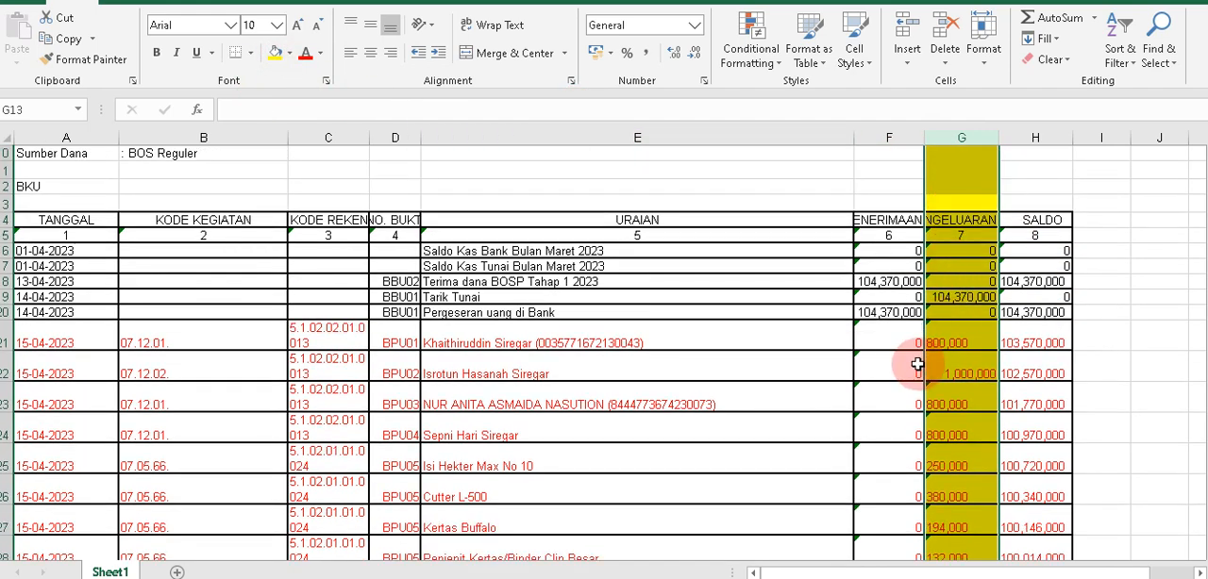
pyautogui.click(923, 347)
pyautogui.click(883, 138)
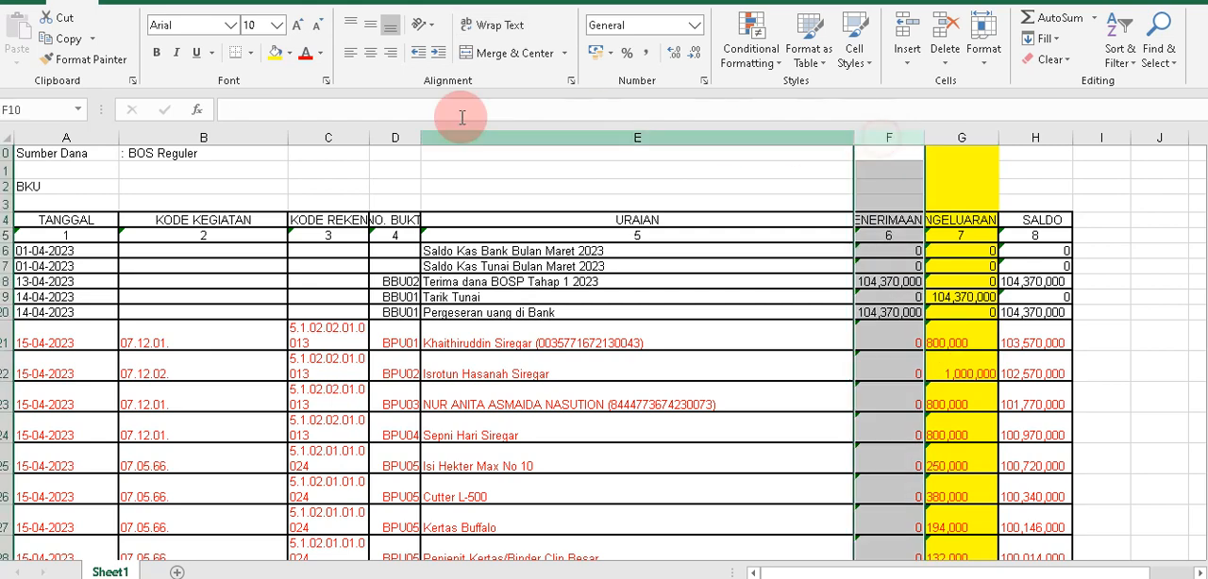
pyautogui.click(274, 53)
pyautogui.click(947, 374)
# Inspect how the Penerimaan amounts in F18 and F19 are written, including their thousands separators.
pyautogui.scroll(-2, 947, 374)
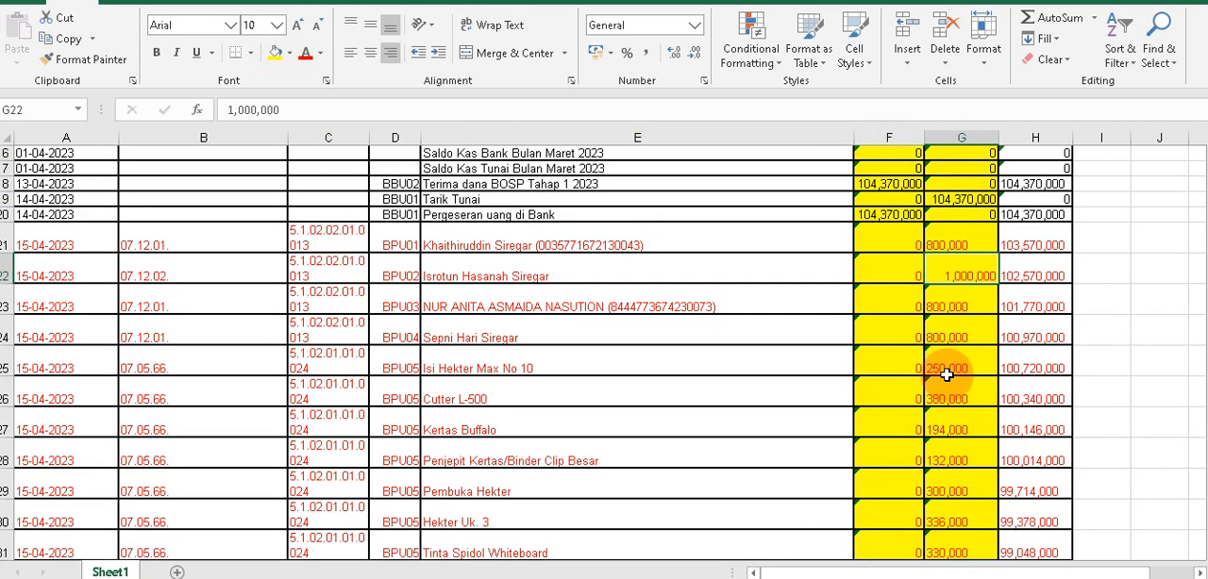
pyautogui.scroll(3, 946, 375)
pyautogui.click(873, 313)
pyautogui.click(878, 330)
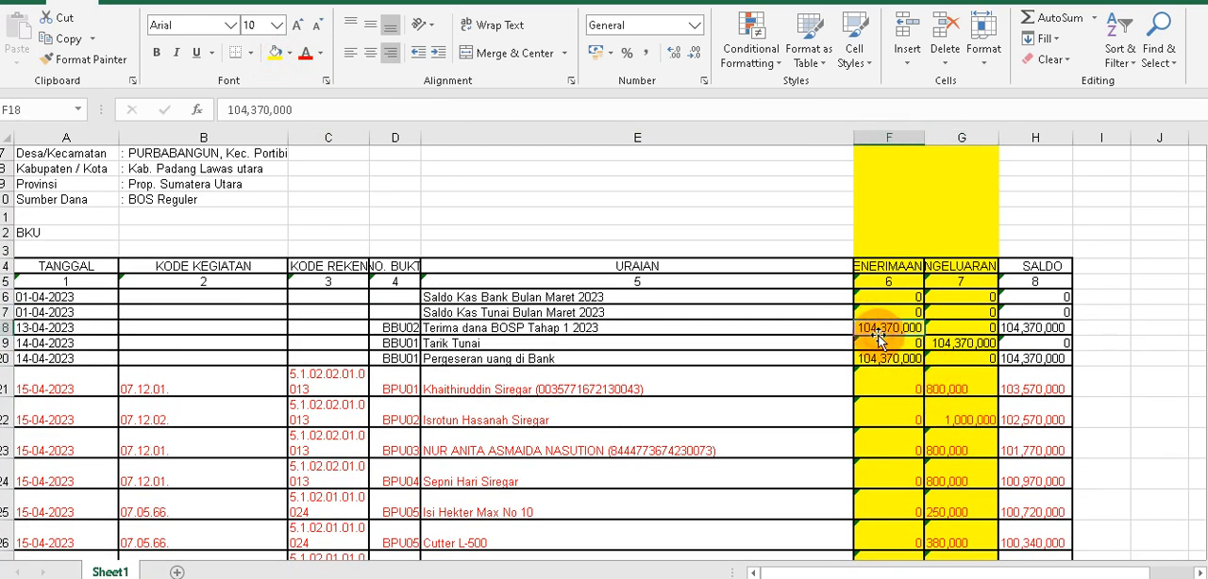
pyautogui.click(231, 111)
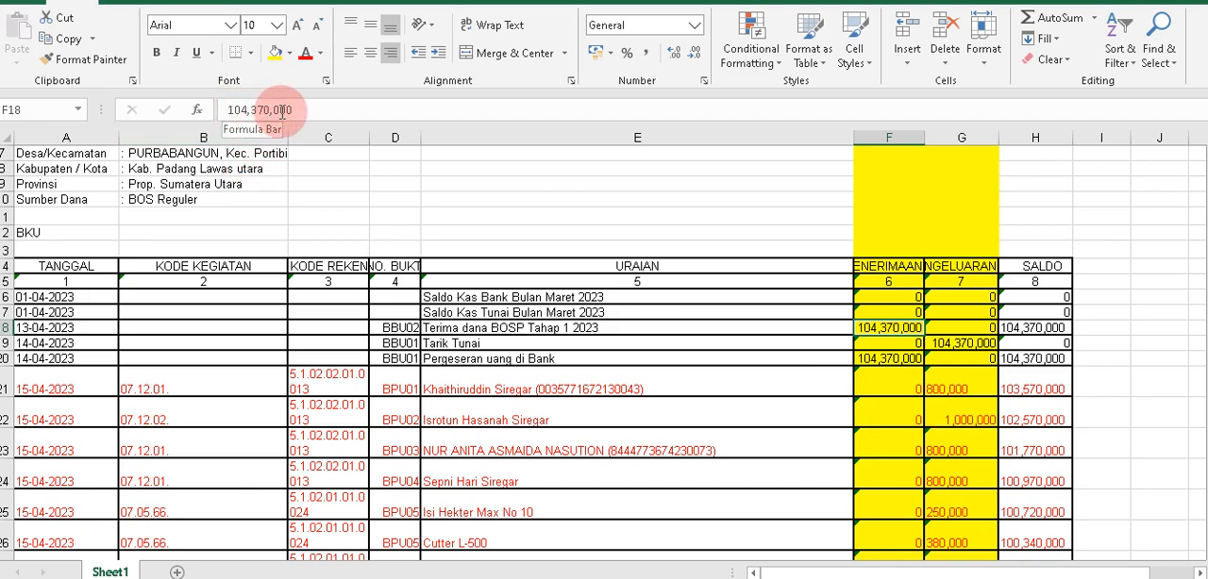
pyautogui.click(891, 343)
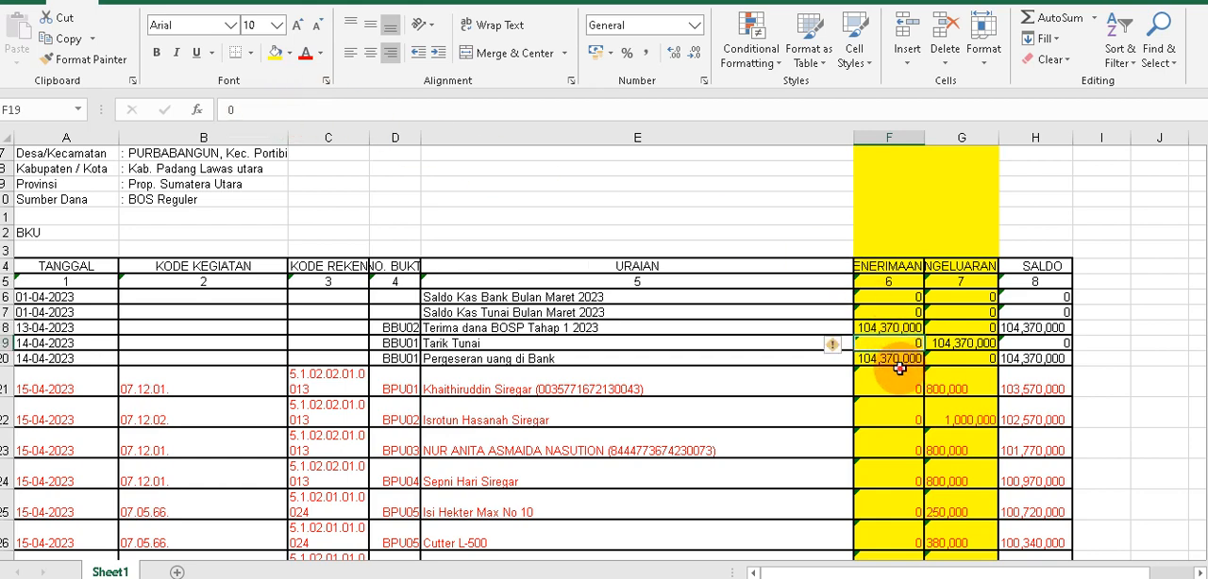
# Set the Pengeluaran amount in cell G21 to 800.
pyautogui.click(891, 382)
pyautogui.click(944, 389)
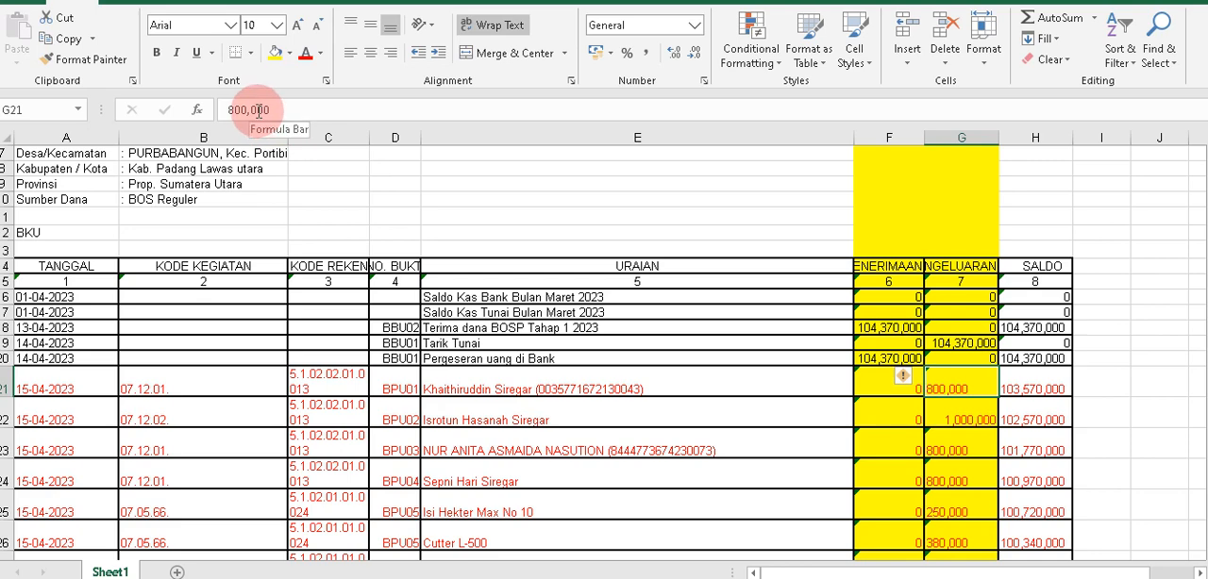
pyautogui.click(913, 410)
# Examine columns F to H and check the number notation of F18 and the Pengeluaran amounts in rows 22 to 24.
pyautogui.moveTo(873, 140); pyautogui.dragTo(982, 141)
pyautogui.click(1026, 140)
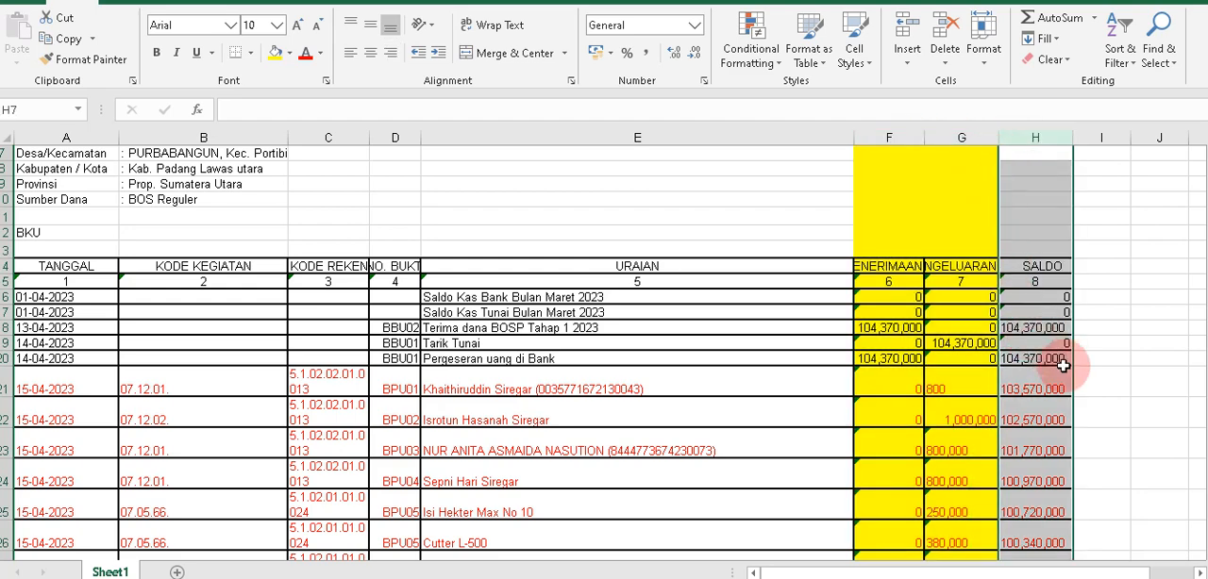
pyautogui.click(879, 140)
pyautogui.moveTo(879, 139); pyautogui.dragTo(963, 132)
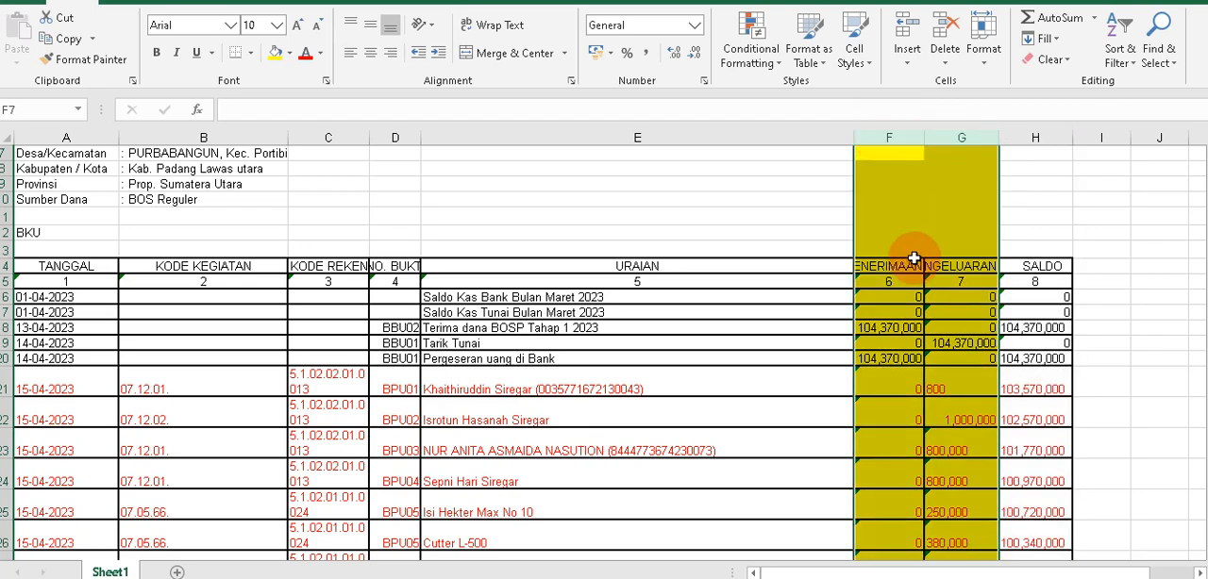
pyautogui.scroll(-1, 910, 299)
pyautogui.click(898, 281)
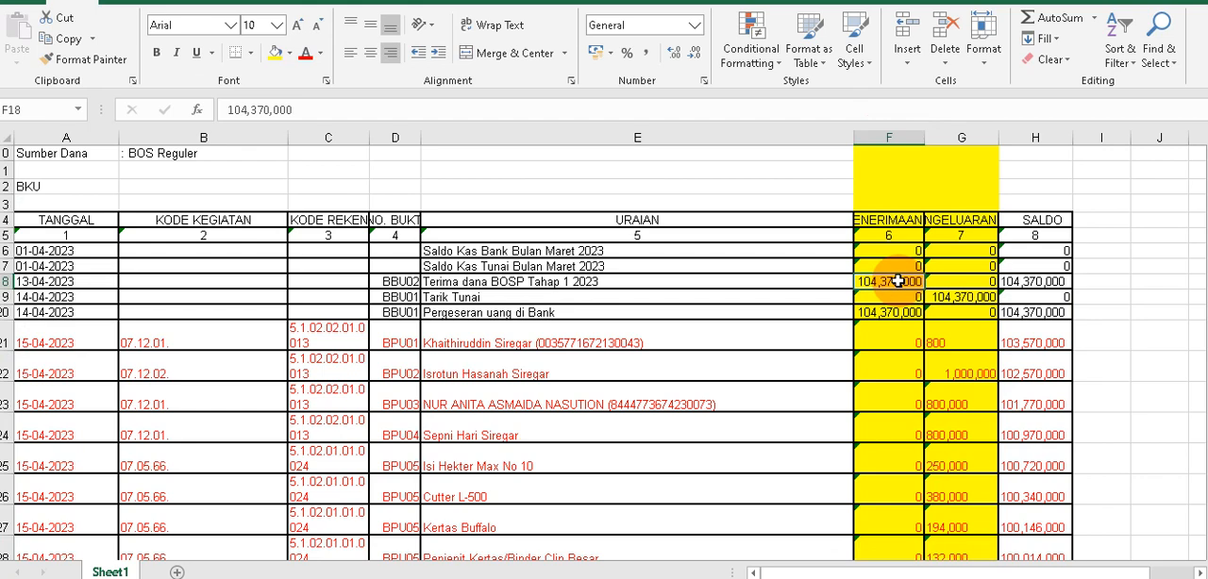
pyautogui.click(252, 110)
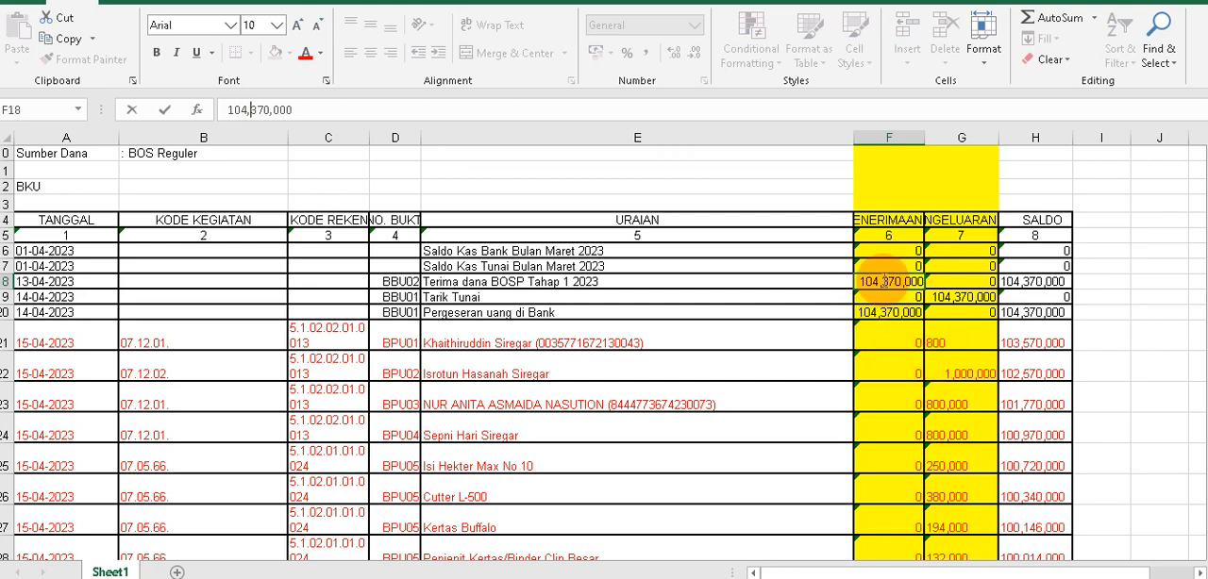
pyautogui.click(887, 358)
pyautogui.click(944, 367)
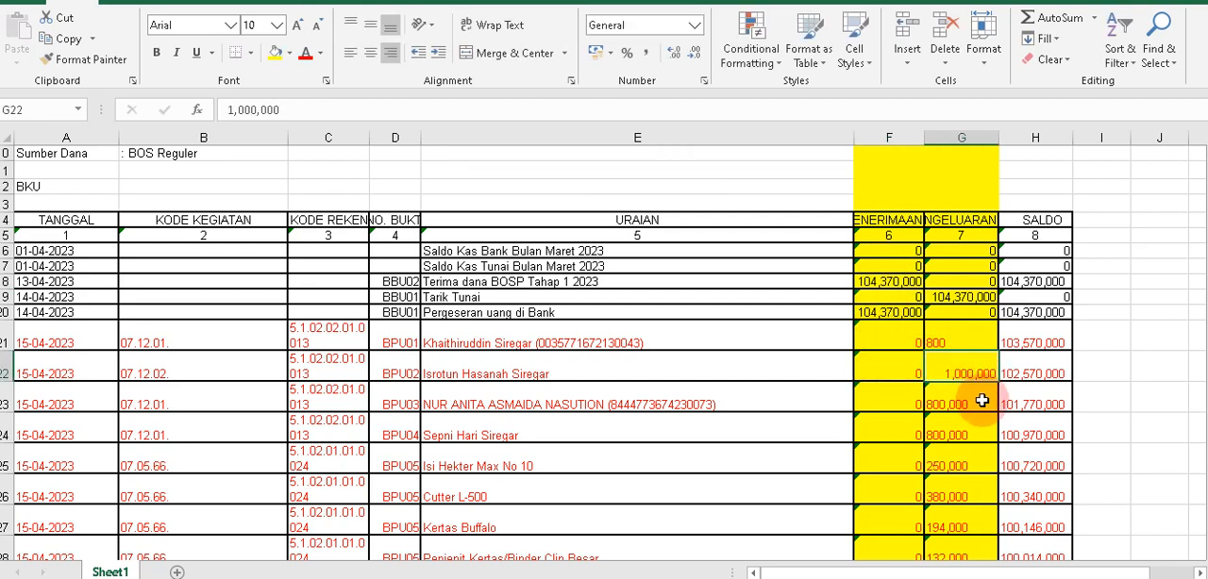
pyautogui.click(961, 404)
pyautogui.click(961, 435)
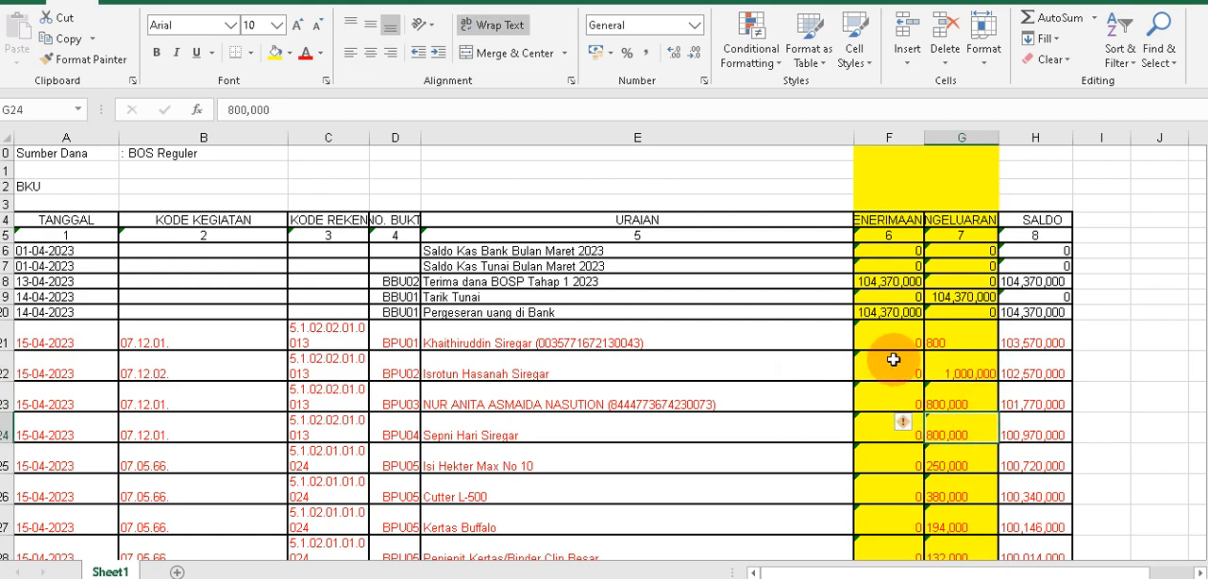
pyautogui.click(761, 187)
# Enter 200000 in cell I15 and format it with a thousands separator and no decimals.
pyautogui.click(1099, 235)
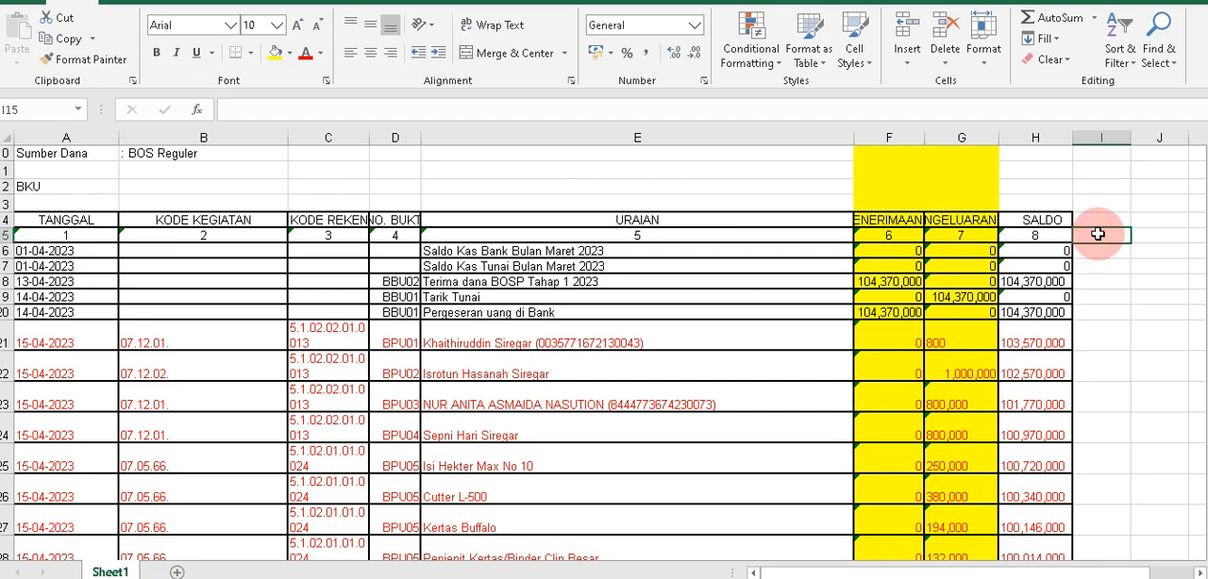
pyautogui.write('20')
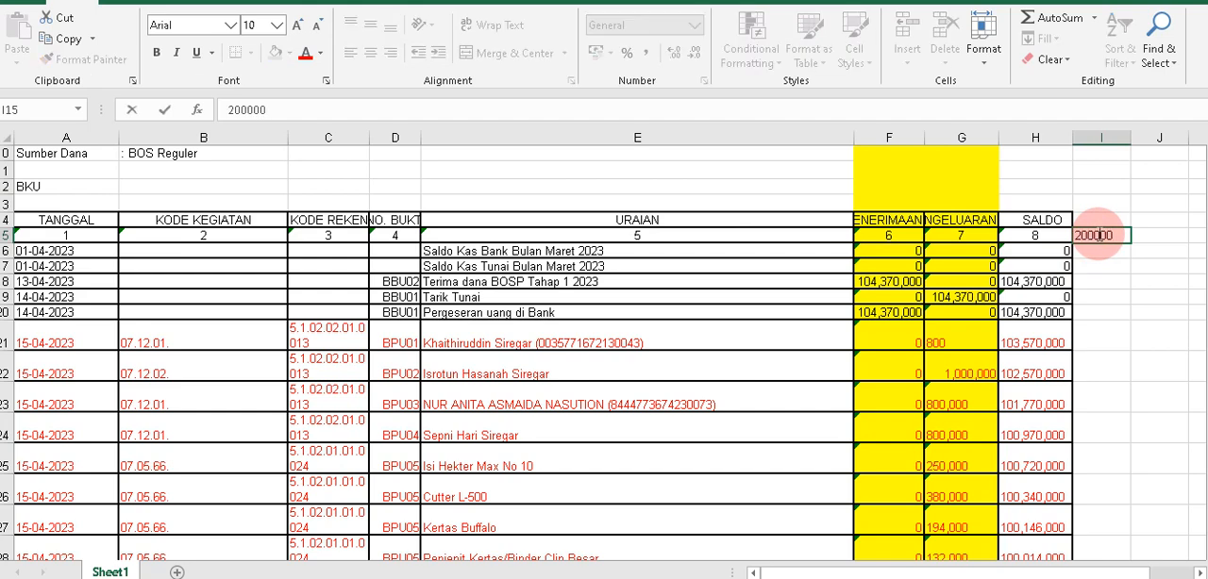
pyautogui.write('0000')
pyautogui.press('Return')
pyautogui.click(1098, 235)
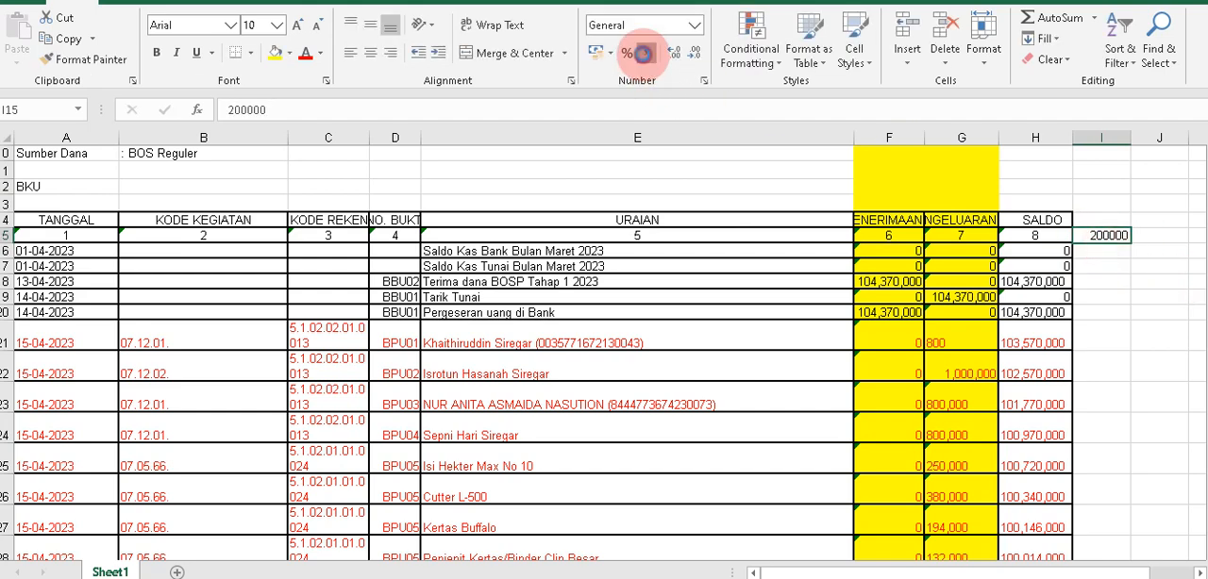
pyautogui.click(644, 53)
pyautogui.click(698, 54)
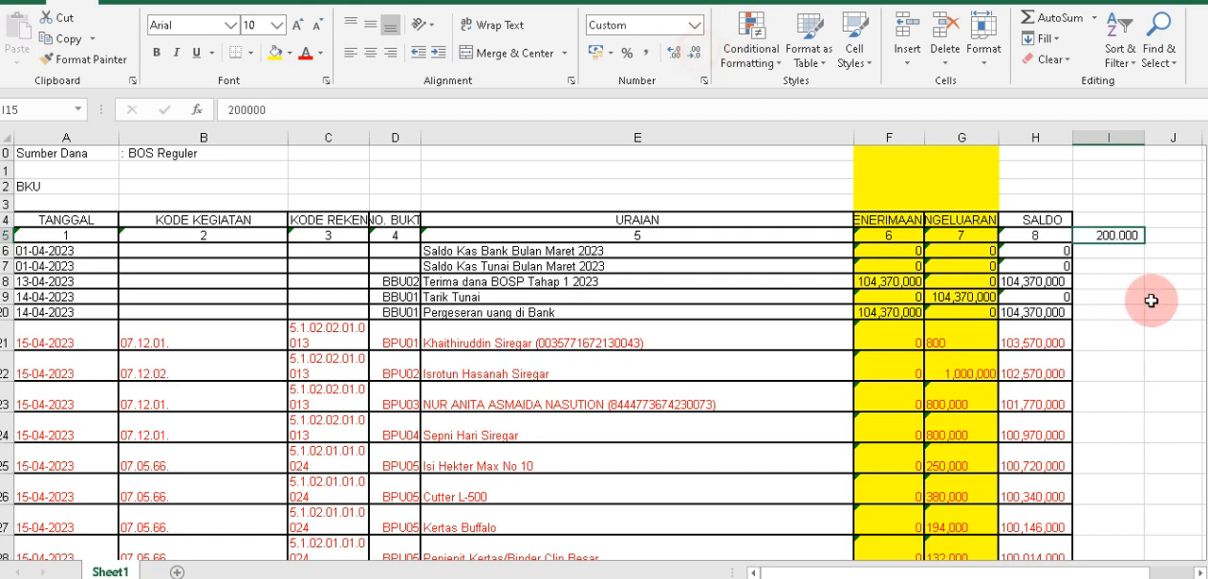
# Inspect the value stored in I15 behind its thousands-separator format.
pyautogui.click(1128, 242)
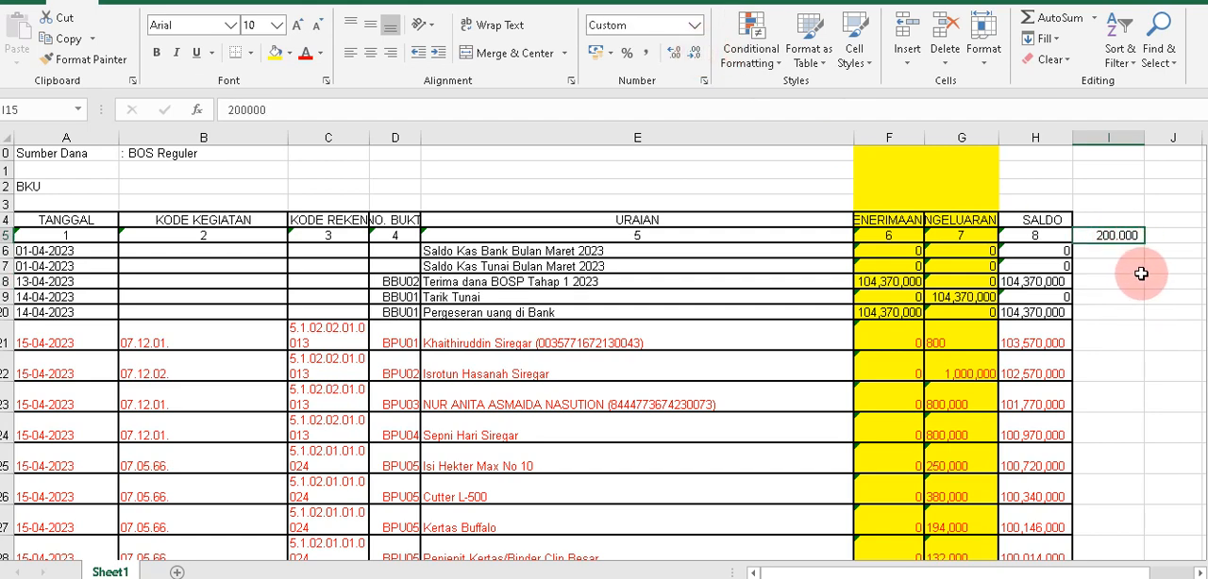
pyautogui.click(246, 110)
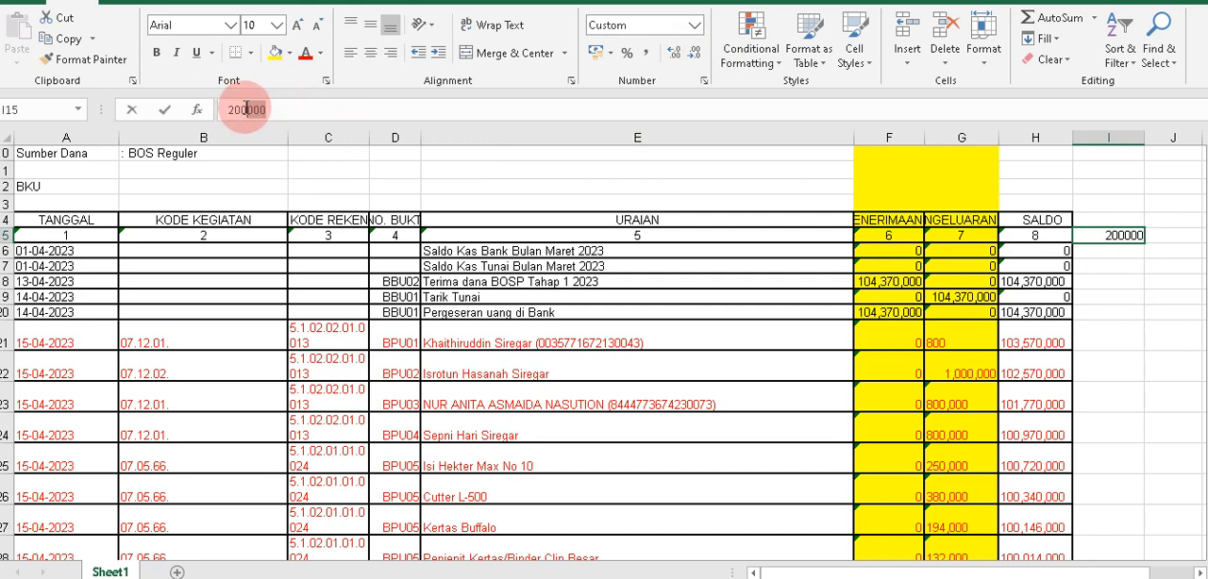
pyautogui.moveTo(245, 110); pyautogui.dragTo(226, 110)
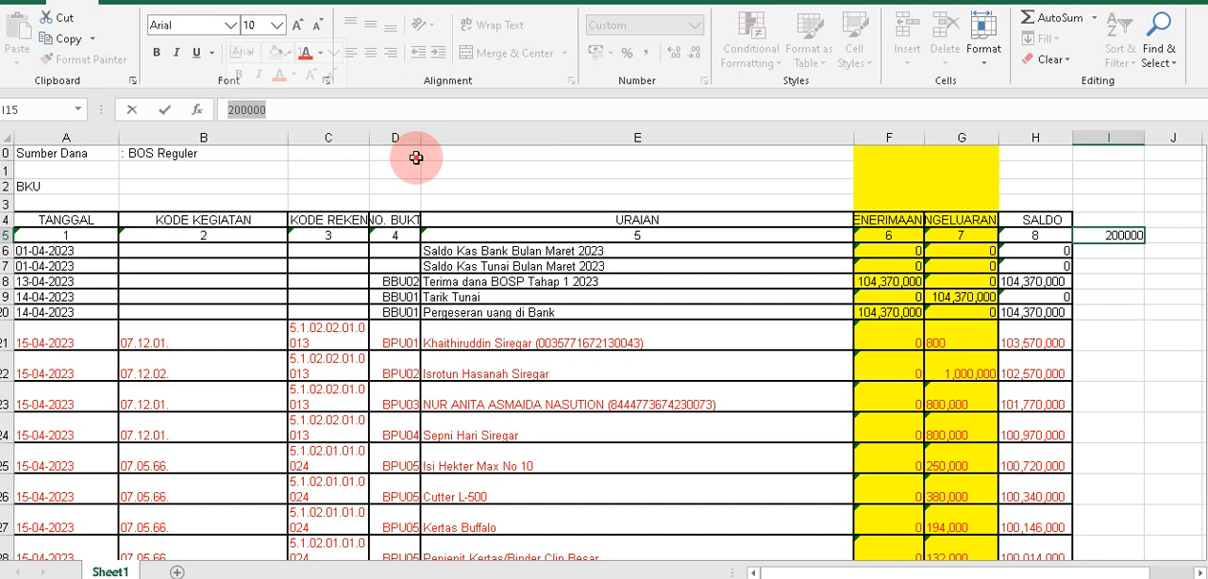
pyautogui.click(1111, 236)
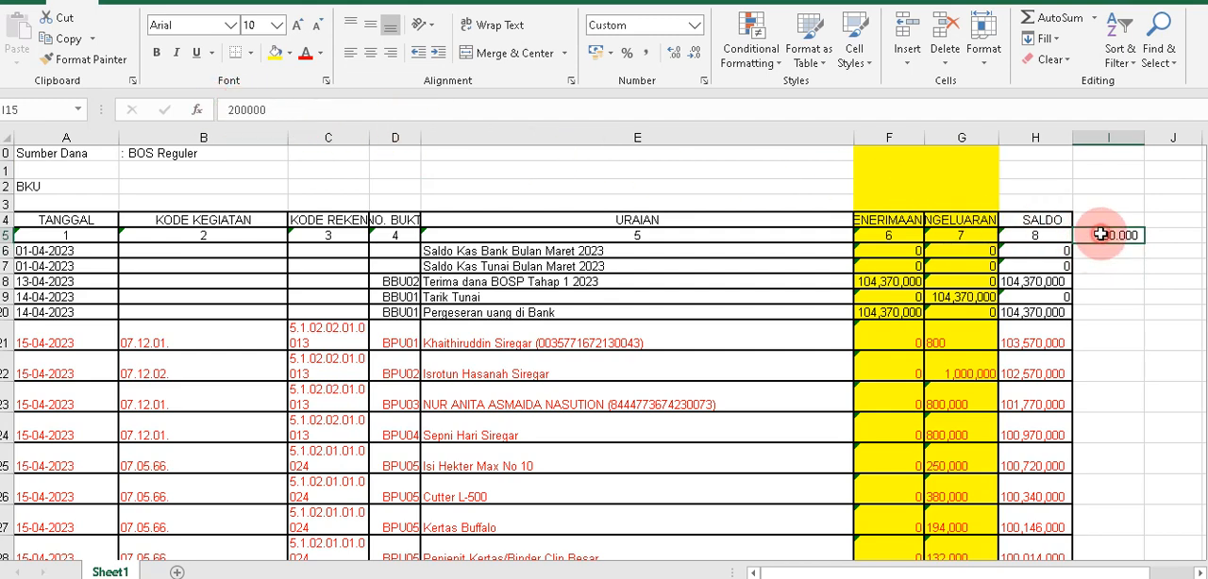
# Try entering the amount in I15 with a period as its thousands separator.
pyautogui.click(248, 110)
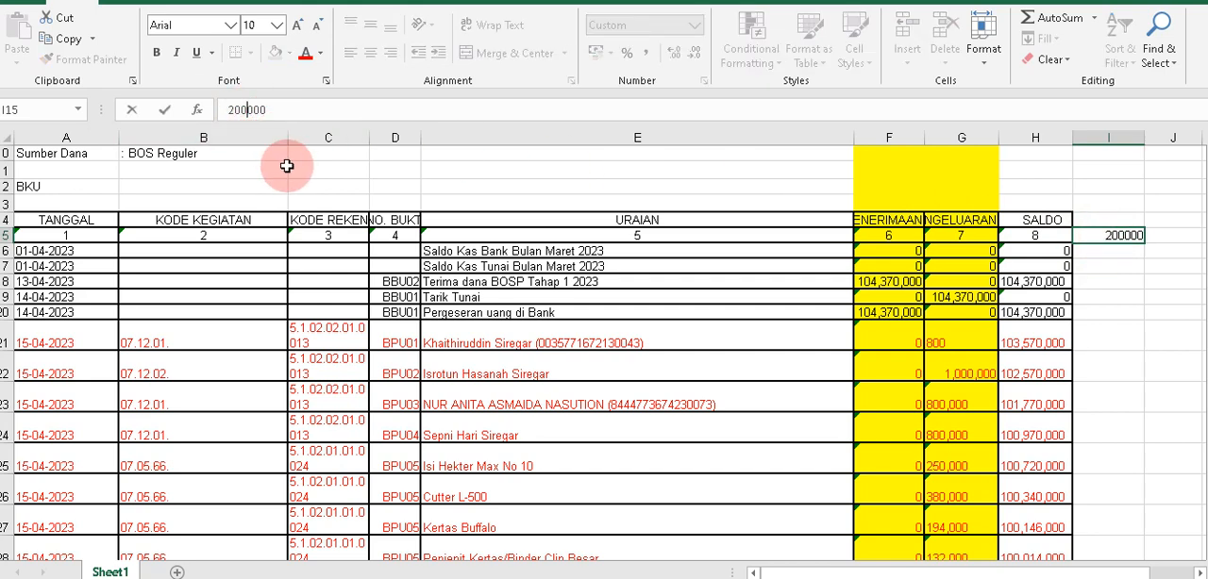
pyautogui.write('.')
pyautogui.click(1156, 304)
pyautogui.click(1119, 236)
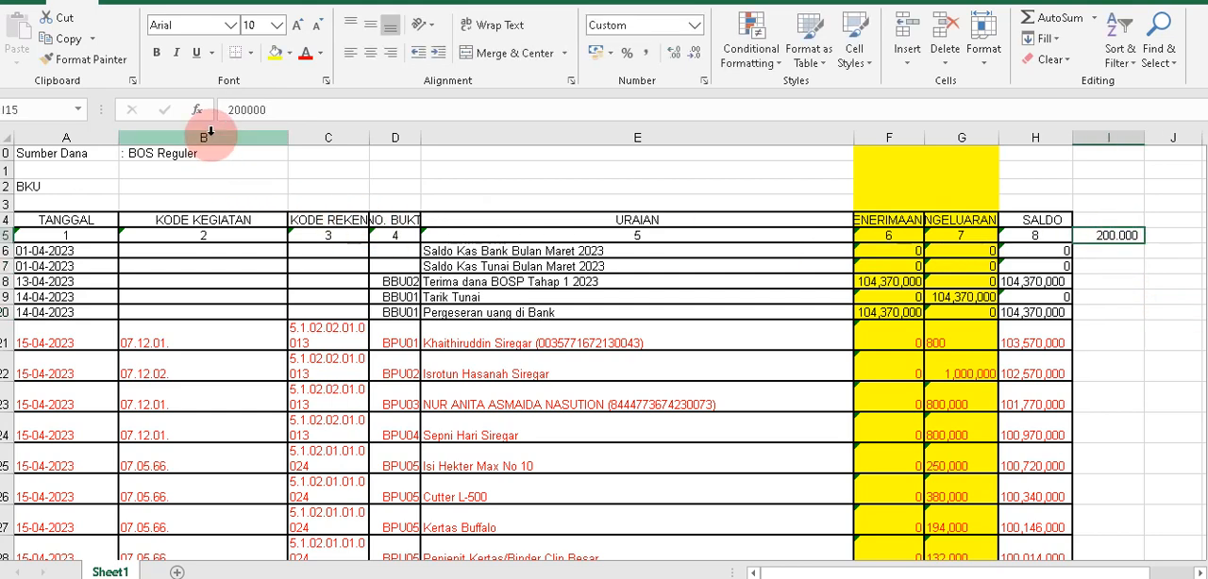
# Convert the amount in I15 to text with a leading apostrophe and a period separator, '200.000.
pyautogui.click(242, 110)
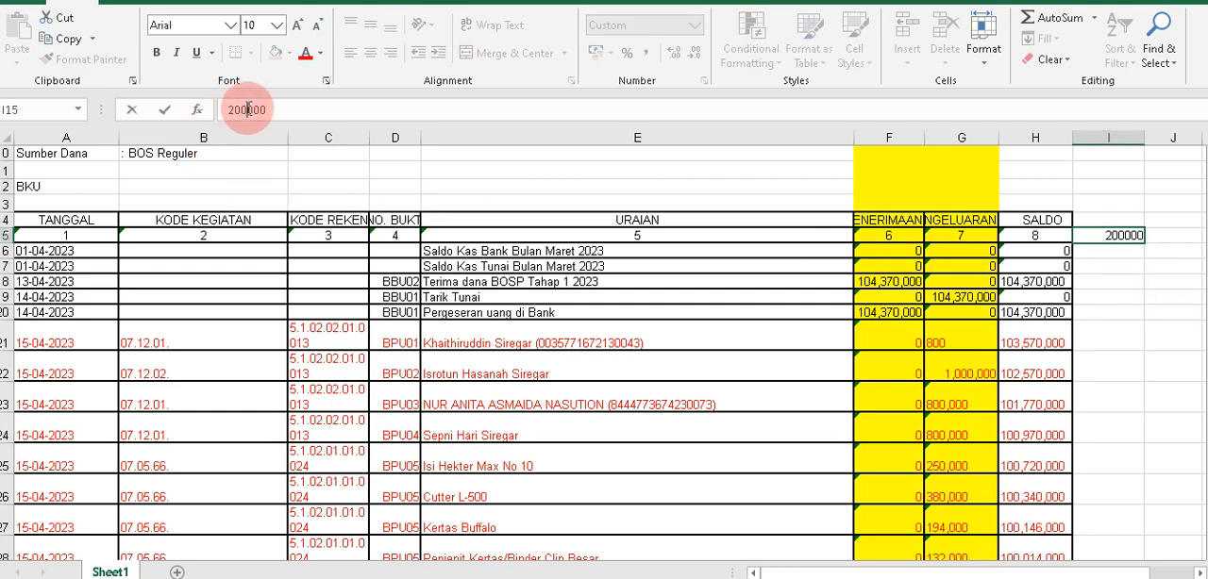
pyautogui.click(224, 109)
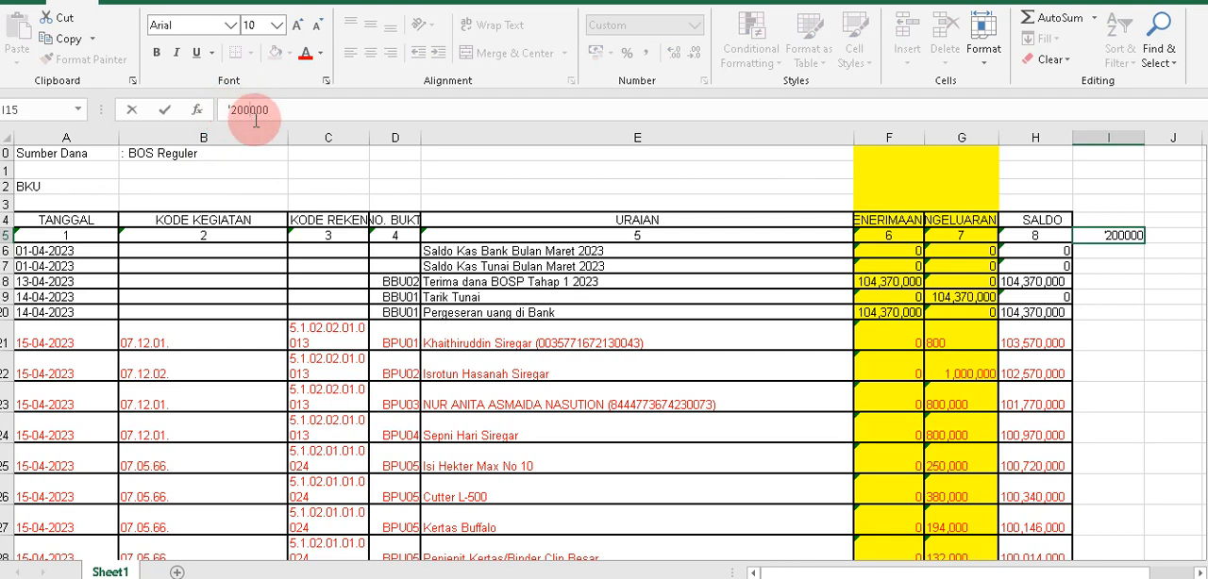
pyautogui.write("'")
pyautogui.click(478, 211)
pyautogui.click(1057, 312)
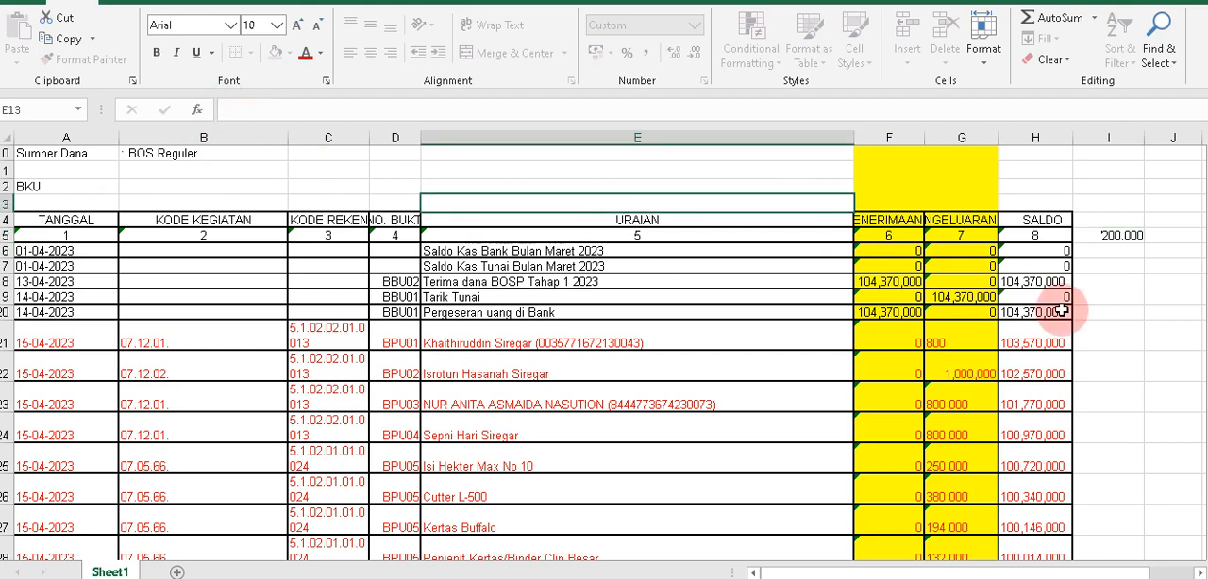
pyautogui.click(1098, 236)
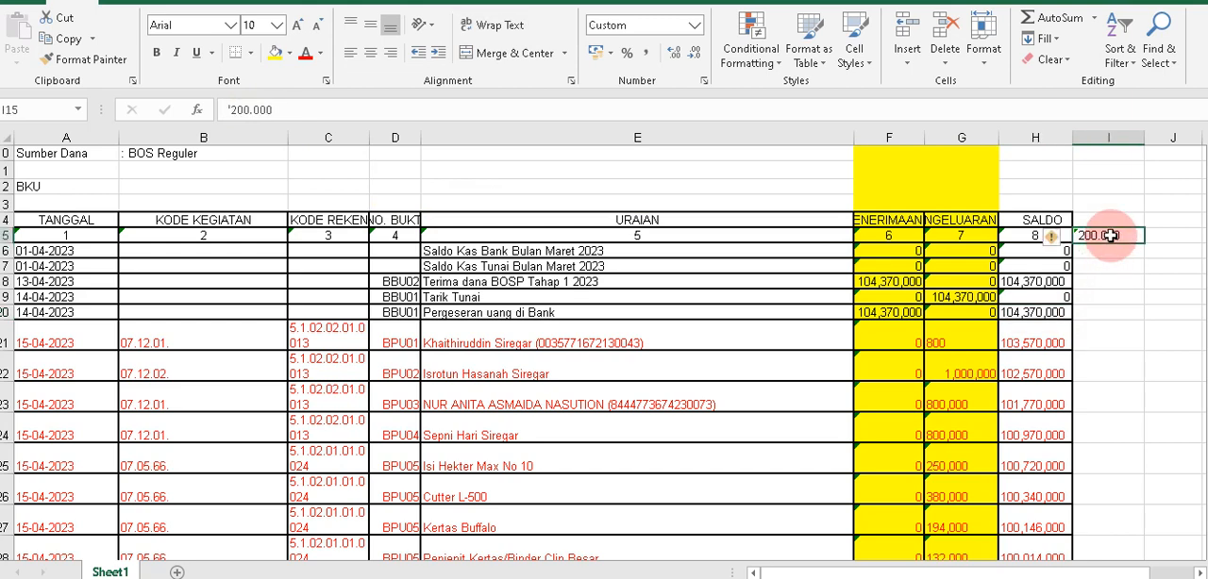
# Try a comma as the separator in I15's text entry and clear the cell.
pyautogui.click(246, 106)
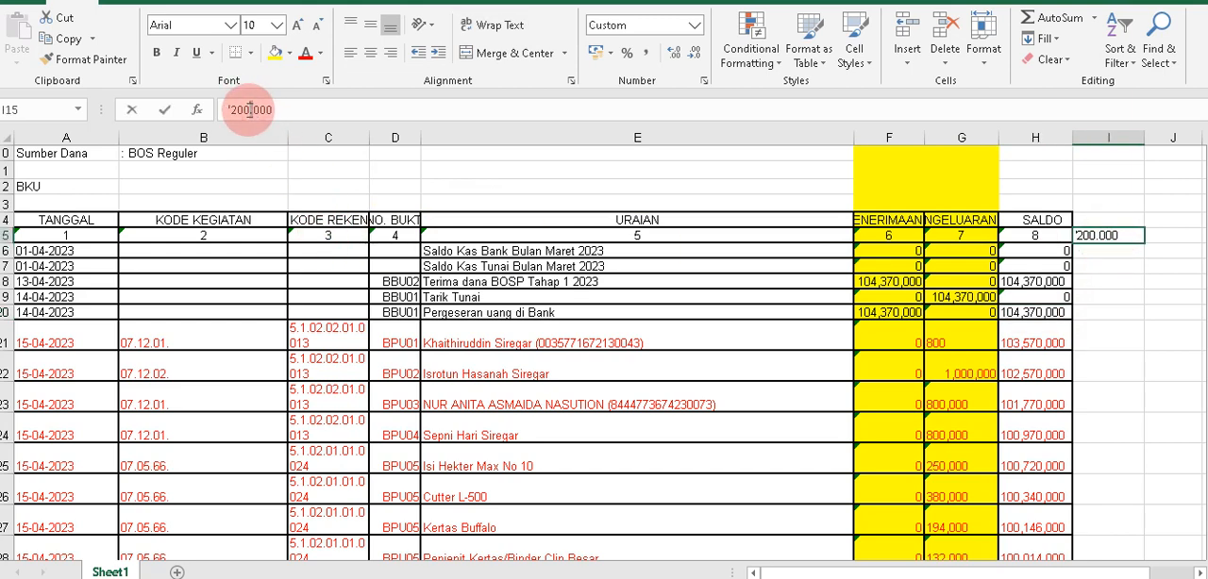
pyautogui.click(250, 109)
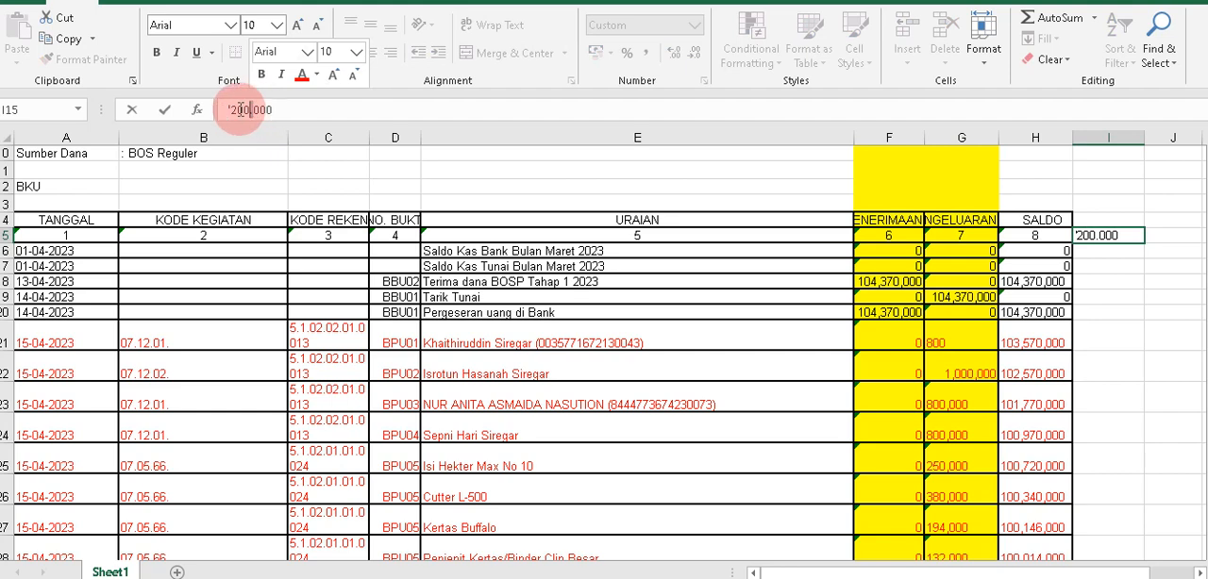
pyautogui.press('Delete')
pyautogui.write(',')
pyautogui.press('Escape')
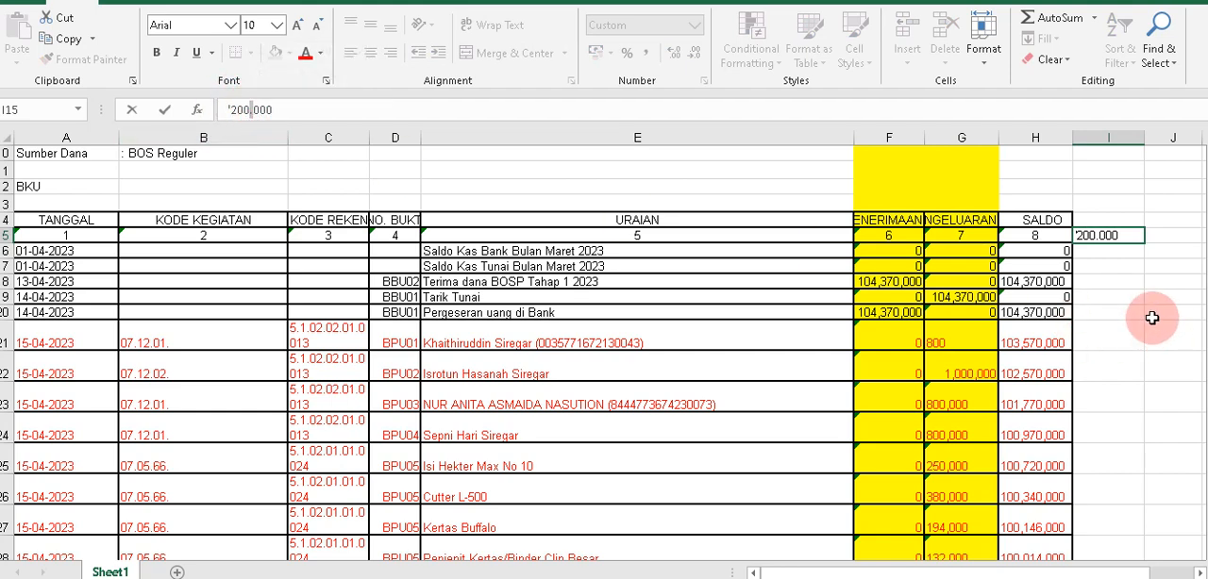
pyautogui.click(1113, 233)
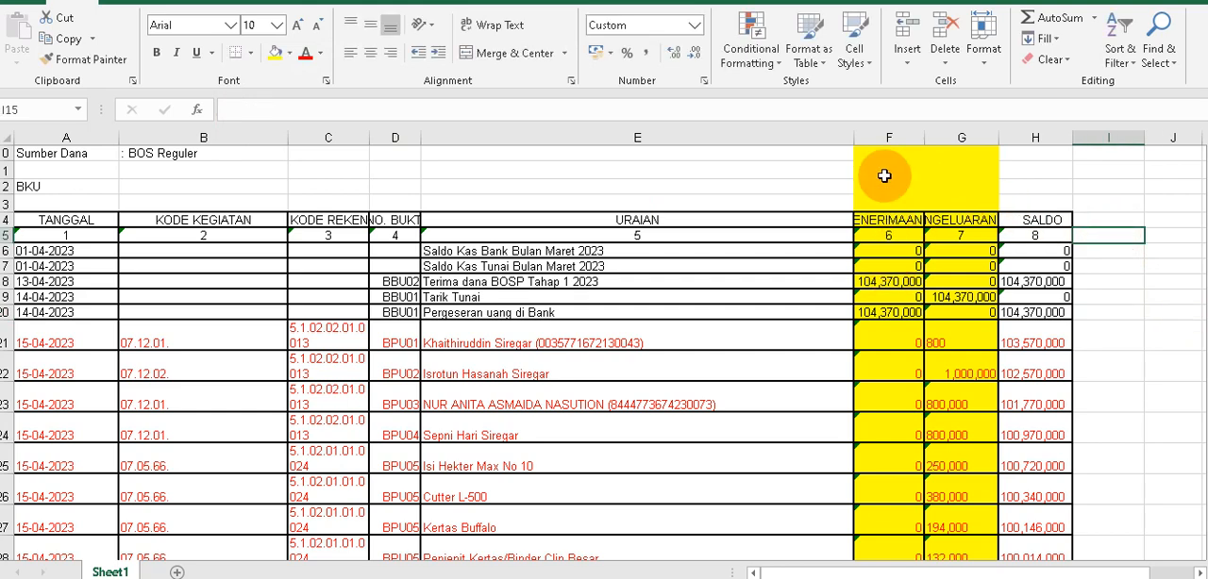
# Set the Pengeluaran amount in G22 to 1000000, without thousands separators.
pyautogui.moveTo(887, 129); pyautogui.dragTo(931, 132)
pyautogui.click(956, 375)
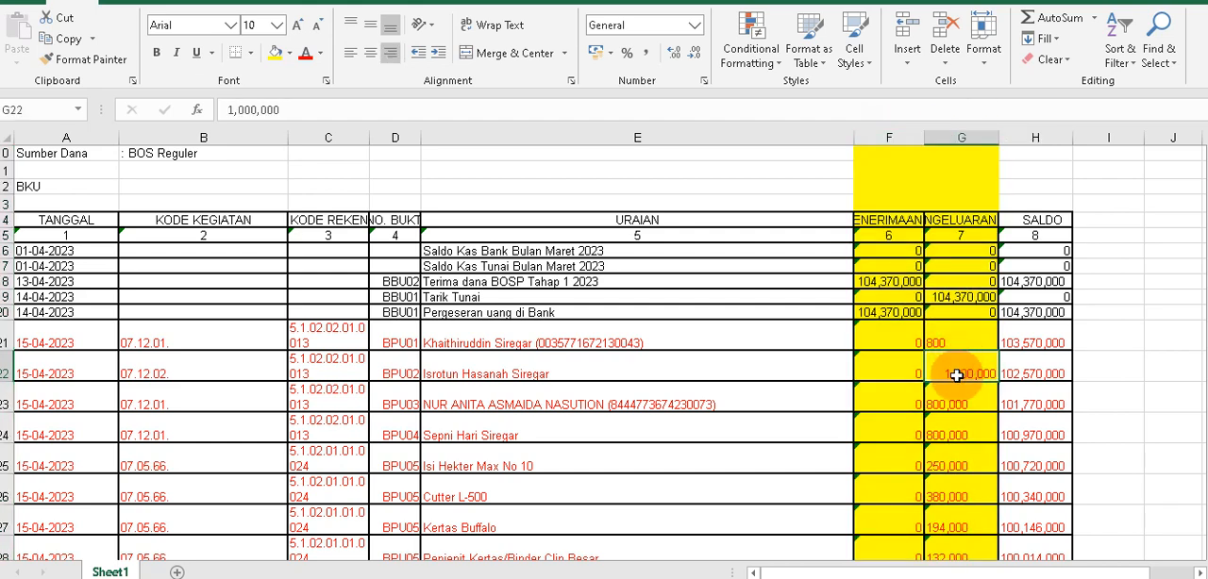
pyautogui.click(257, 109)
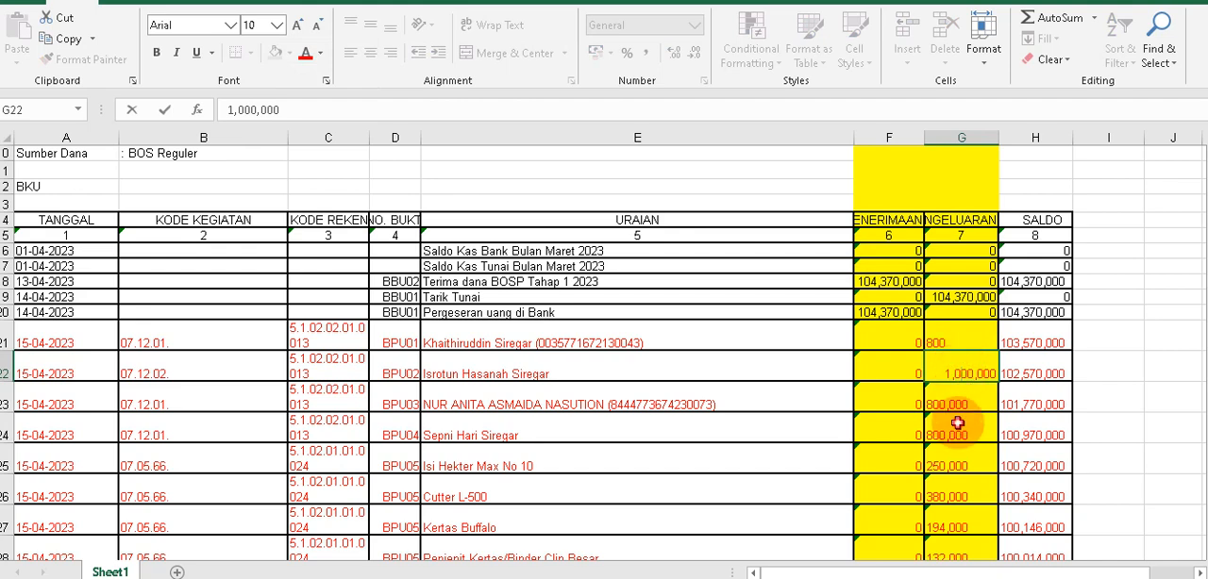
pyautogui.press('Escape')
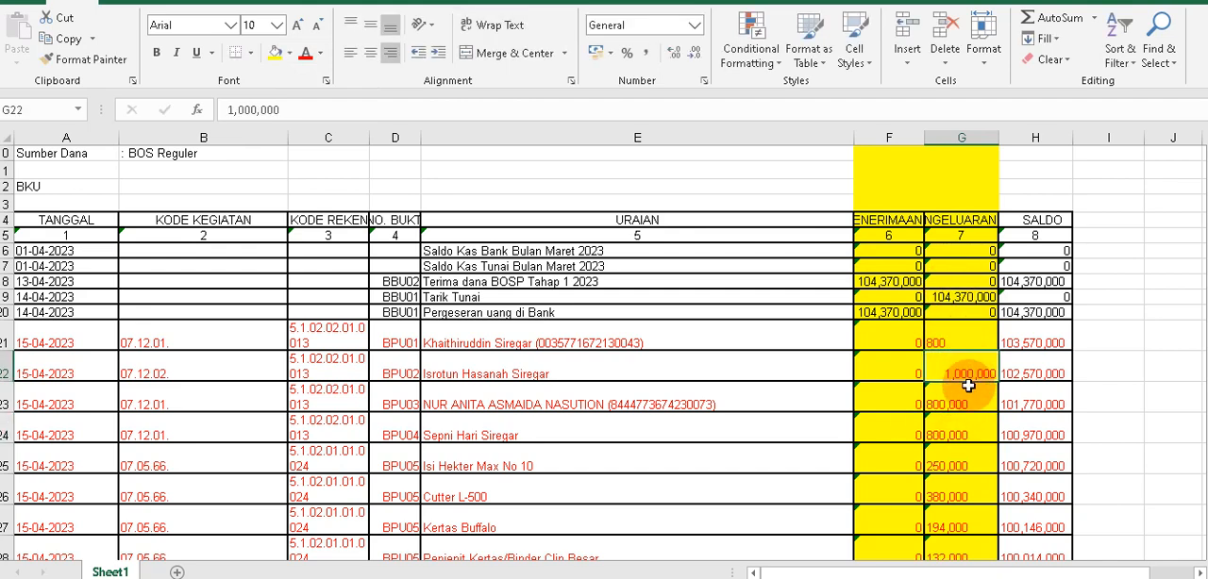
pyautogui.click(269, 111)
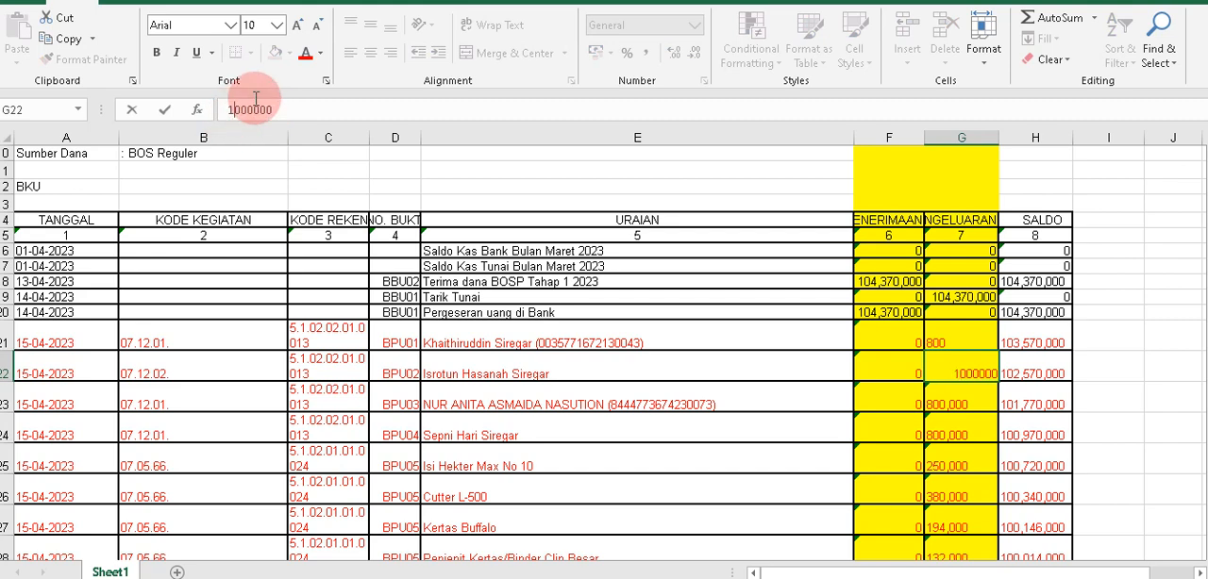
pyautogui.press('Return')
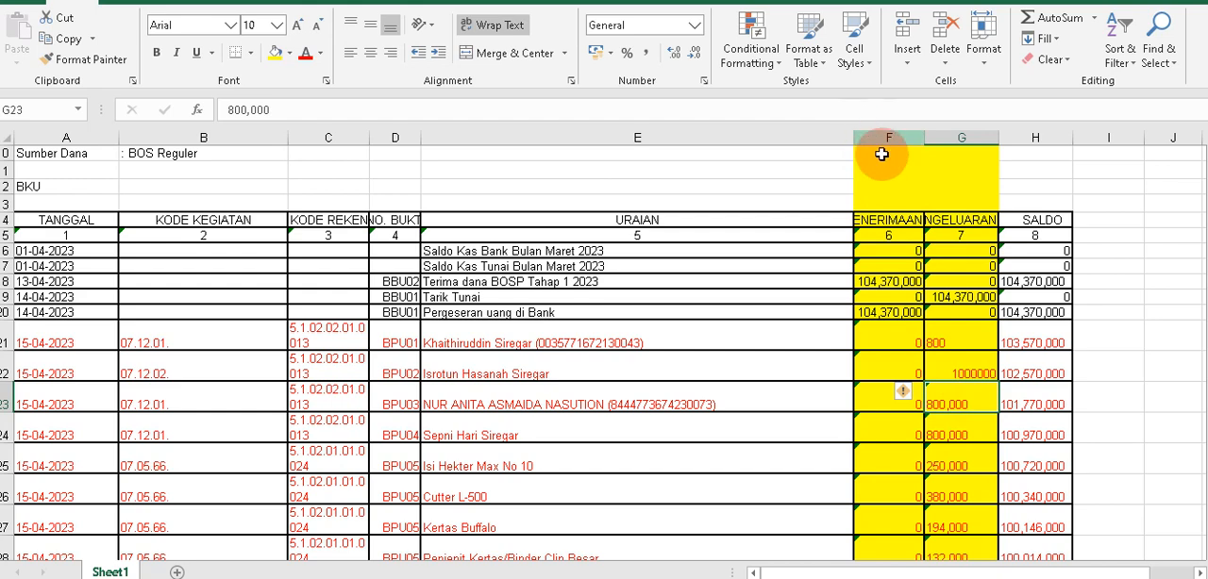
# Remove every comma from the Penerimaan and Pengeluaran columns F and G by replacing all commas with nothing.
pyautogui.moveTo(887, 223); pyautogui.dragTo(931, 493)
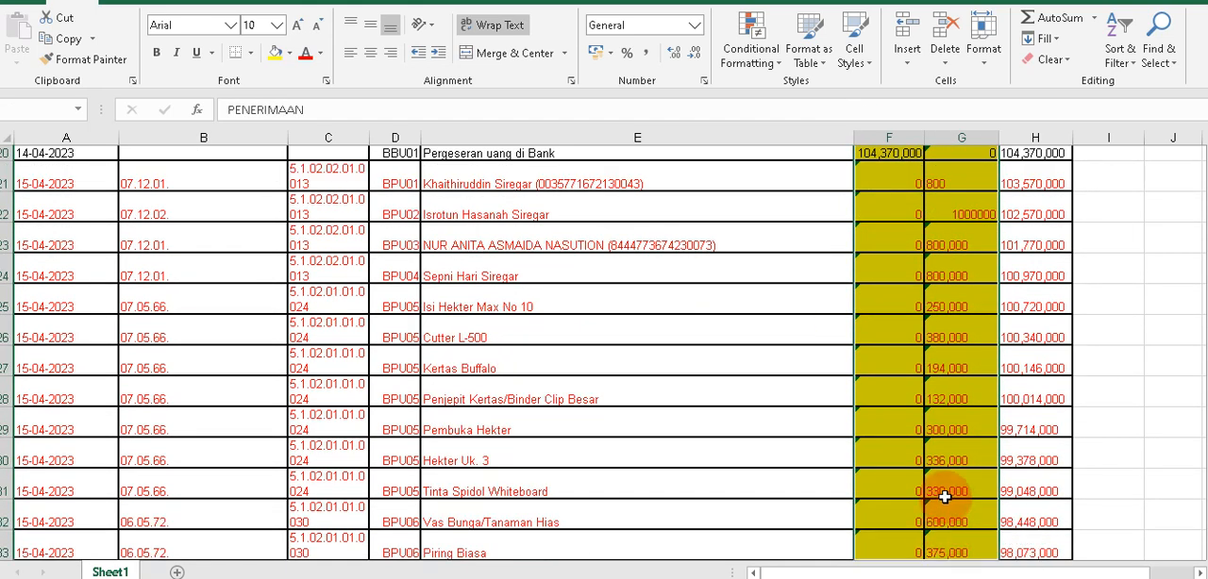
pyautogui.scroll(6, 879, 223)
pyautogui.moveTo(890, 138); pyautogui.dragTo(953, 137)
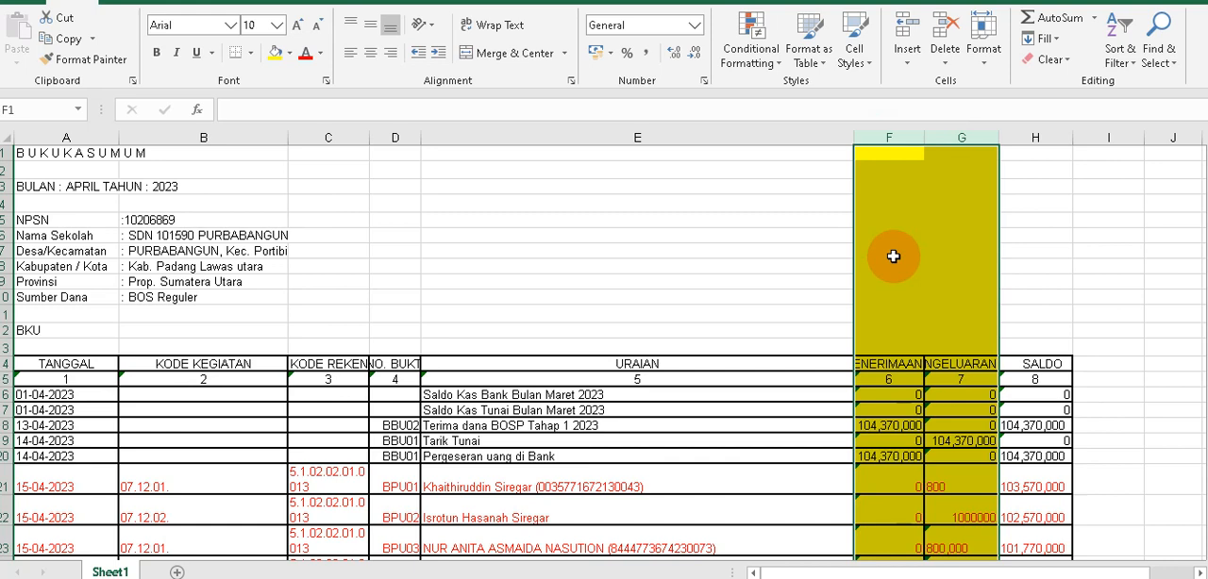
pyautogui.hotkey('ctrl', 'f')
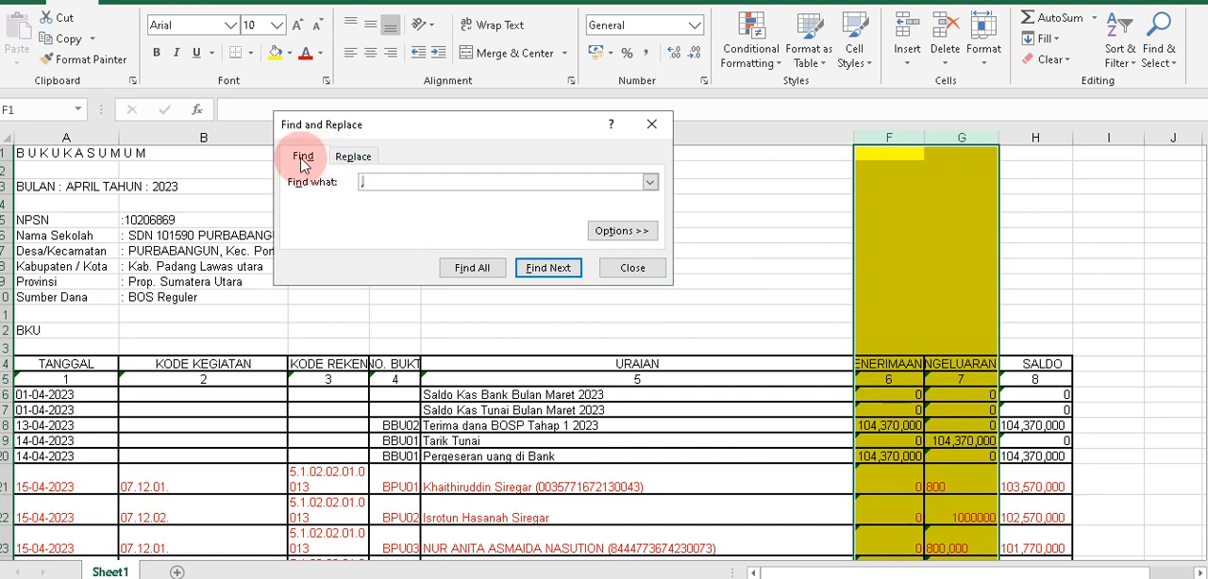
pyautogui.click(367, 158)
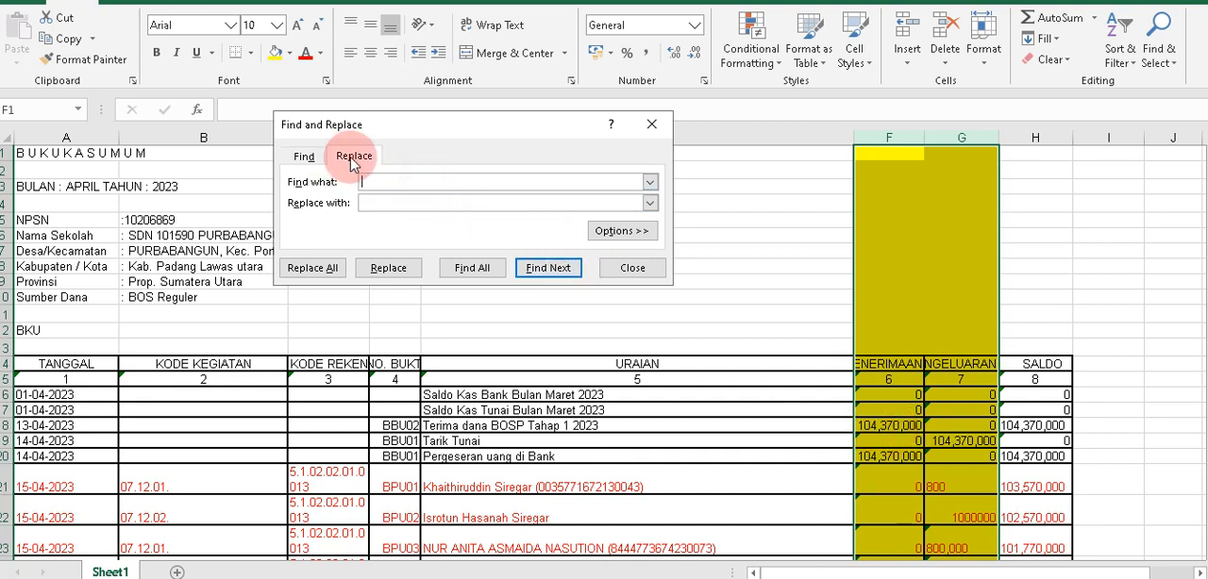
pyautogui.click(454, 209)
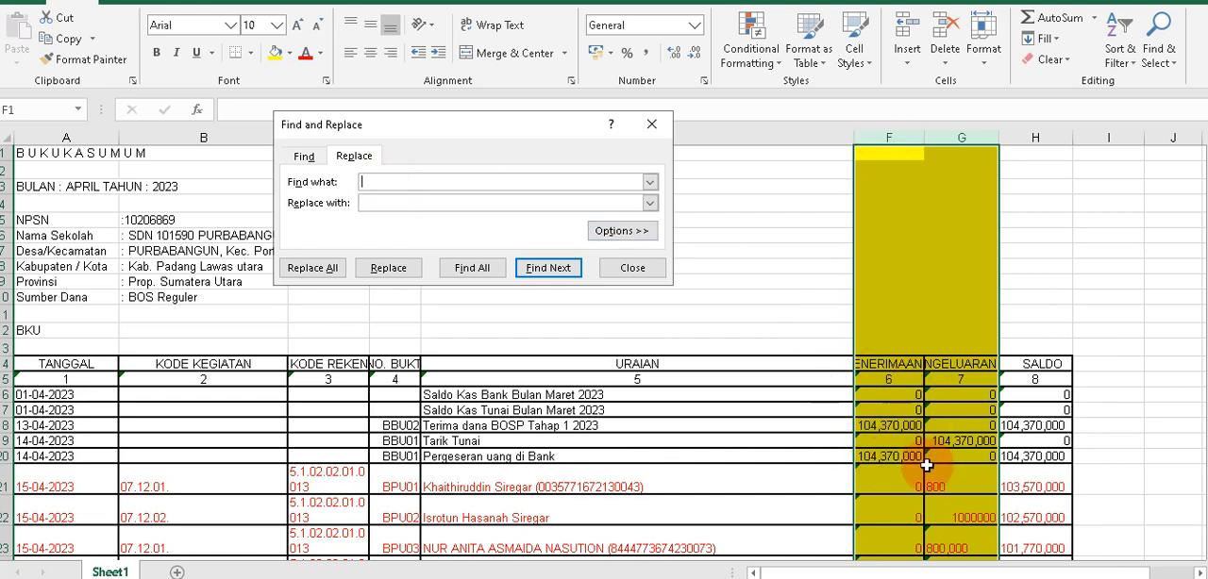
pyautogui.click(420, 182)
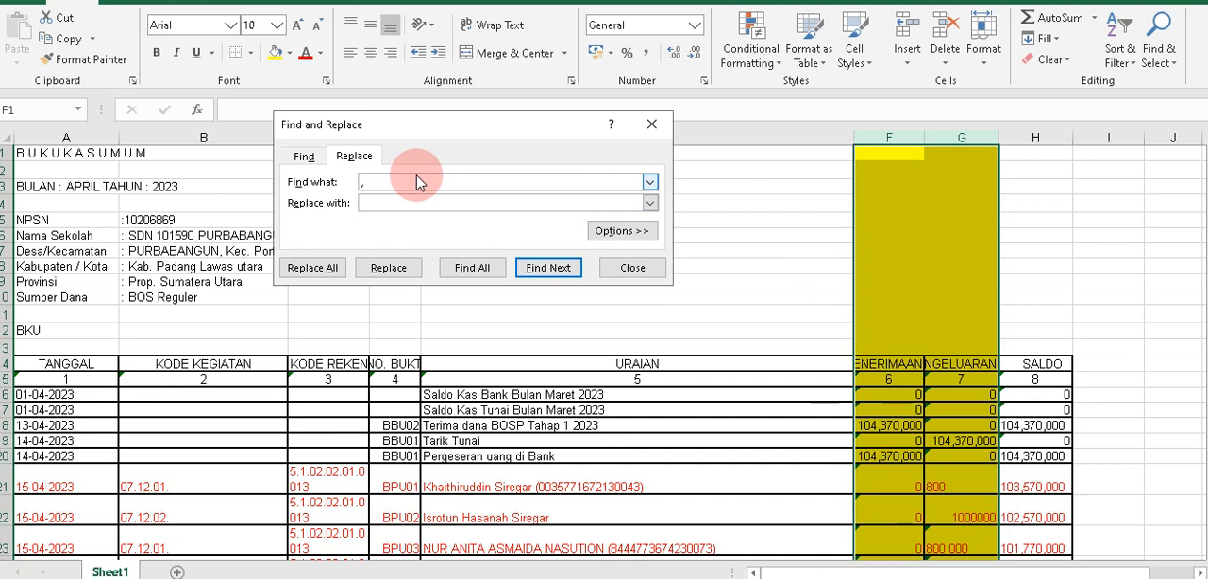
pyautogui.click(313, 269)
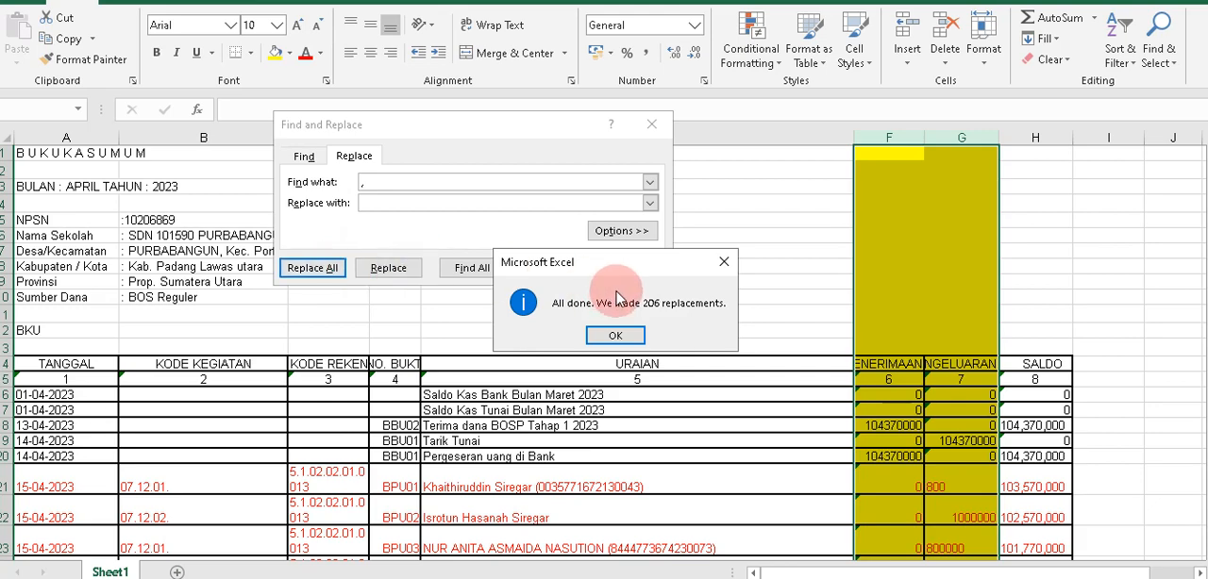
pyautogui.click(628, 333)
pyautogui.scroll(-3, 962, 425)
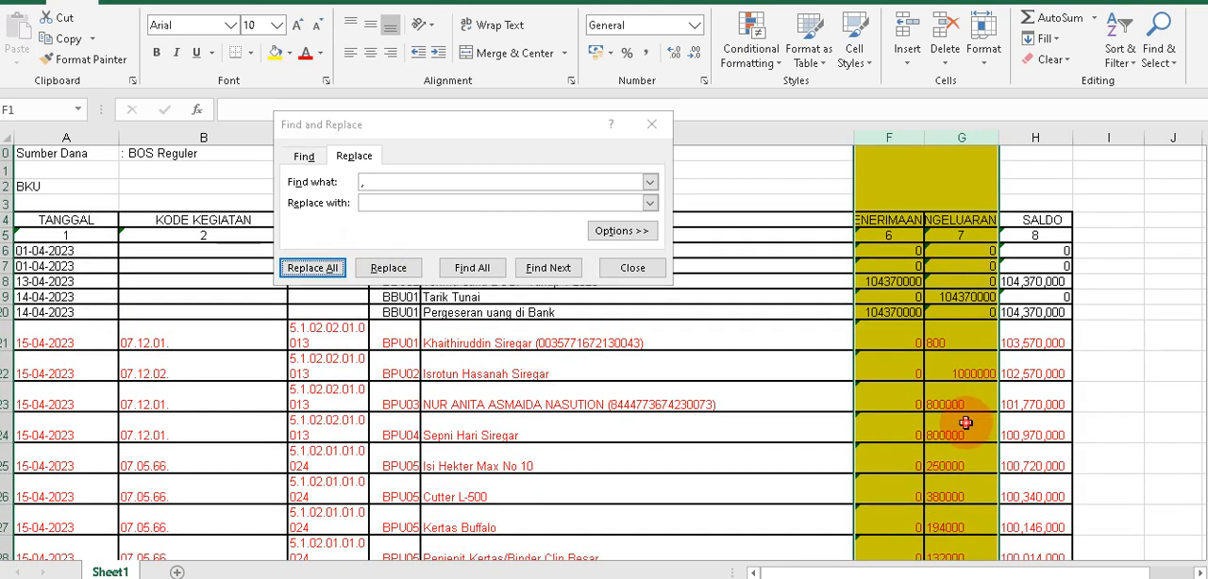
pyautogui.click(963, 432)
pyautogui.click(567, 272)
pyautogui.click(633, 268)
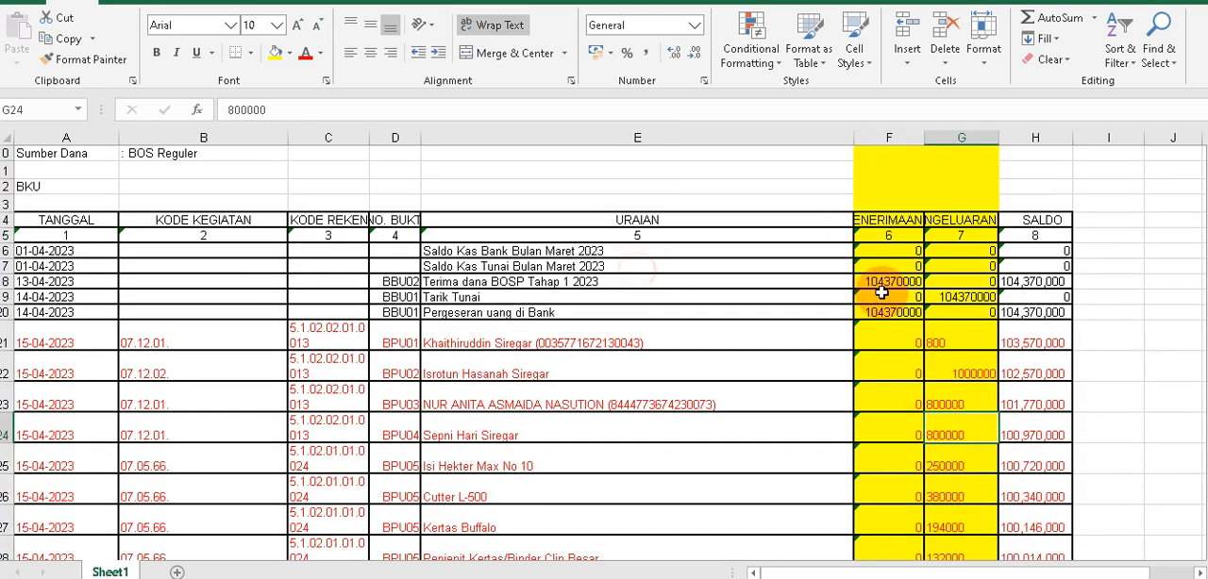
# Review the Penerimaan and Pengeluaran amounts in columns F and G through to the Jumlah row for leftover separators.
pyautogui.scroll(-10, 944, 330)
pyautogui.scroll(-20, 954, 333)
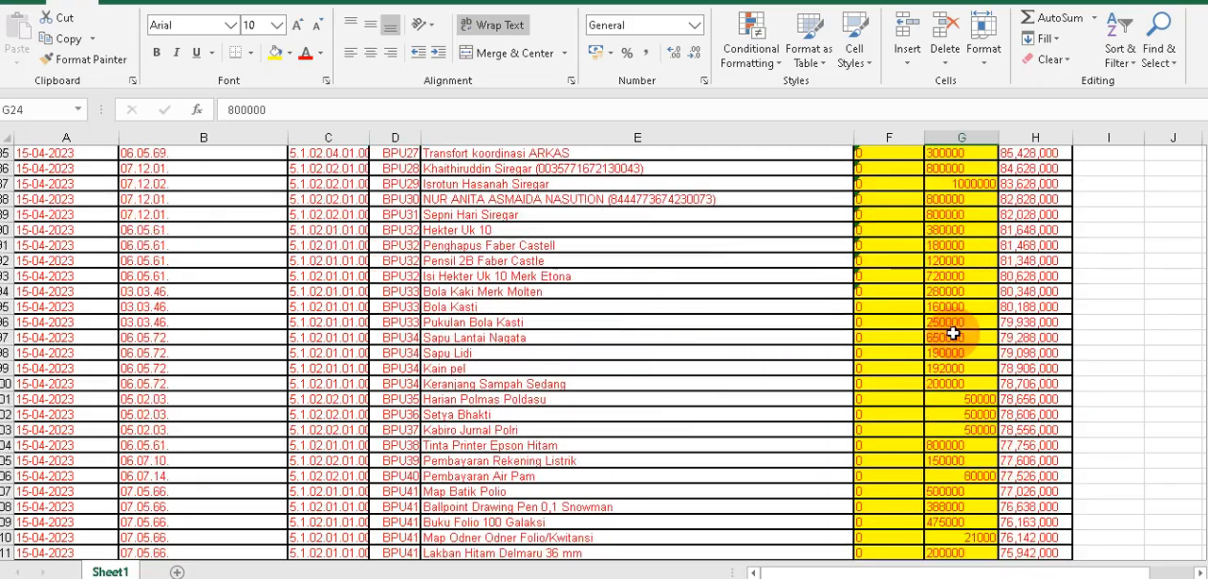
pyautogui.scroll(-20, 952, 338)
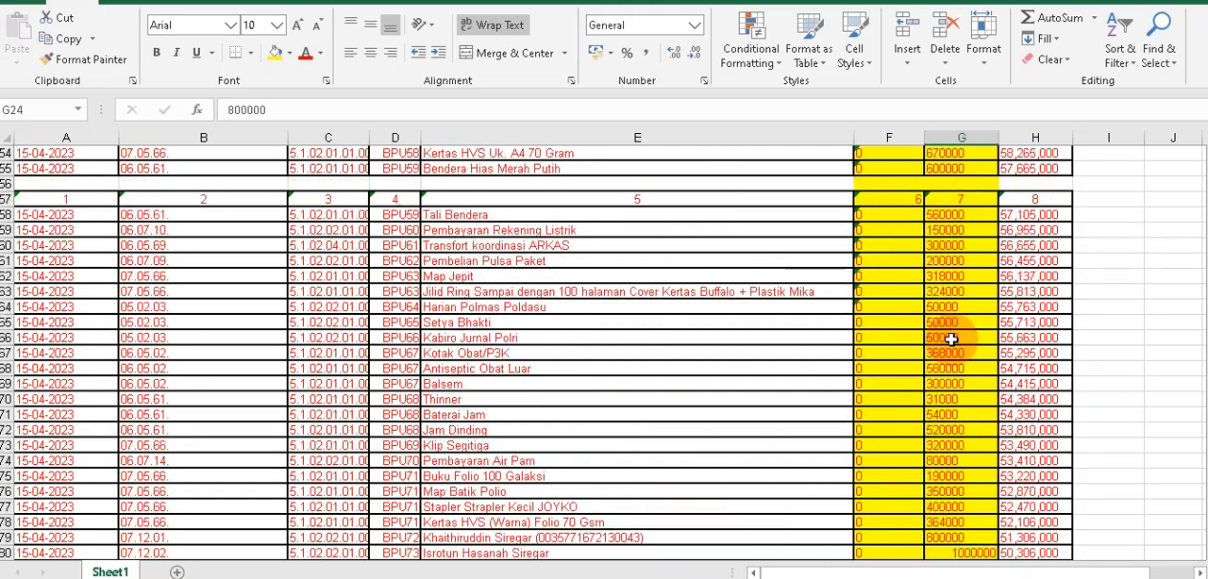
pyautogui.scroll(-7, 952, 339)
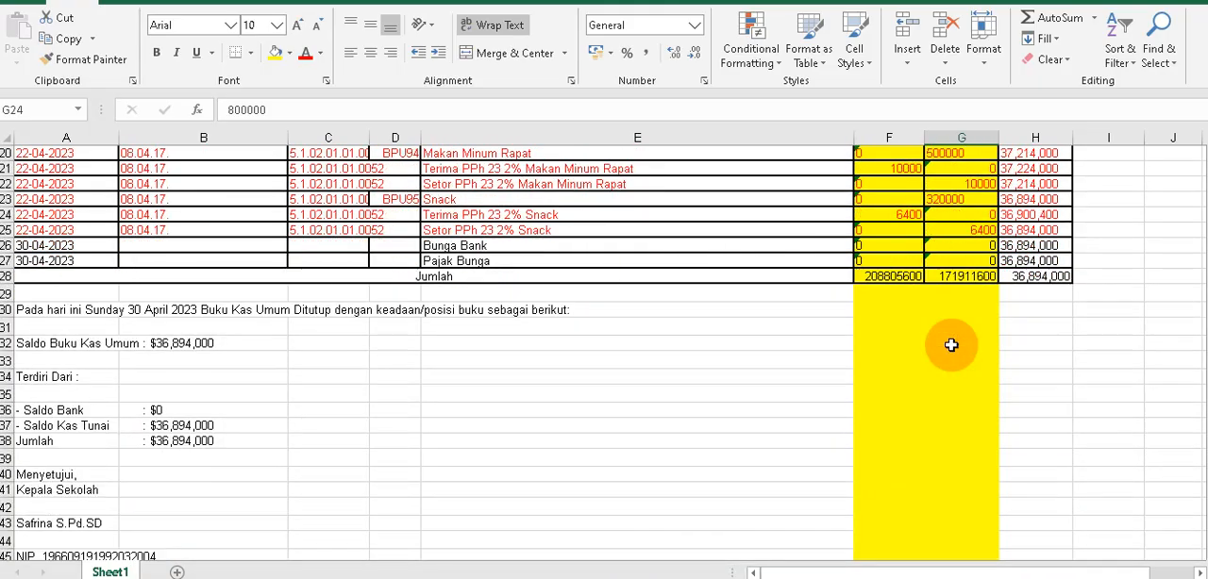
pyautogui.scroll(13, 951, 321)
pyautogui.click(950, 306)
pyautogui.click(944, 245)
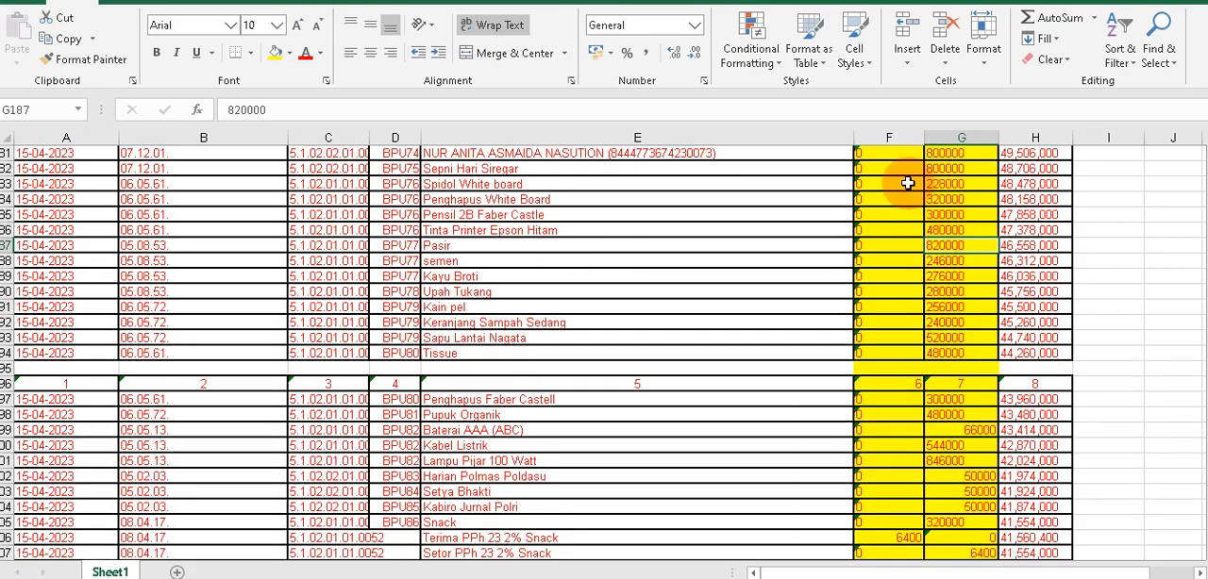
pyautogui.scroll(20, 925, 281)
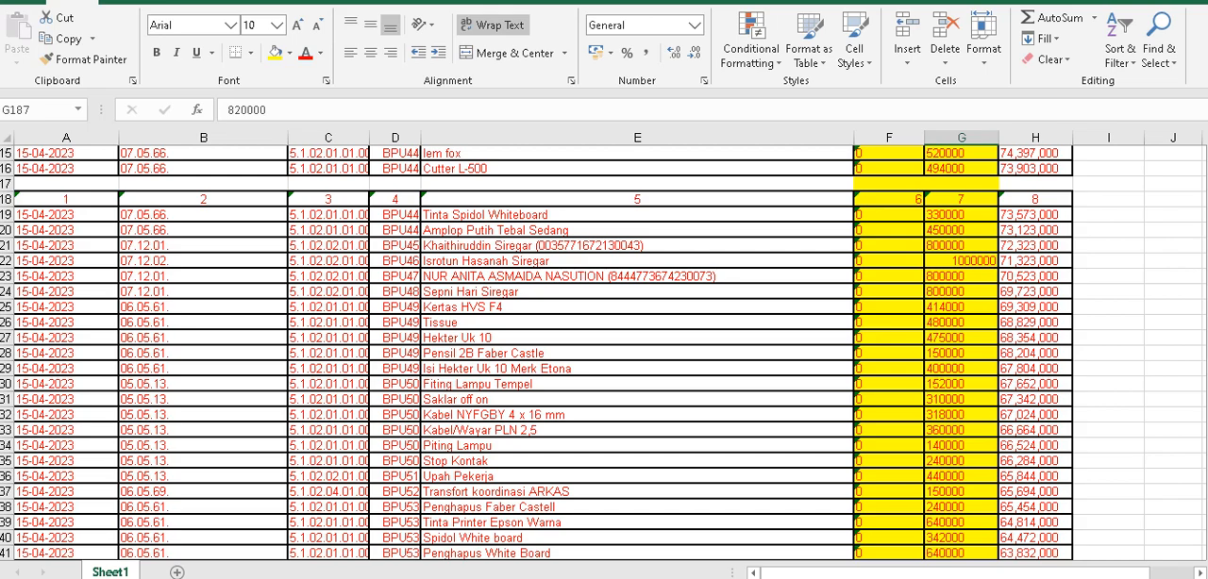
pyautogui.moveTo(1207, 330); pyautogui.dragTo(1188, 133)
pyautogui.scroll(-2, 22, 367)
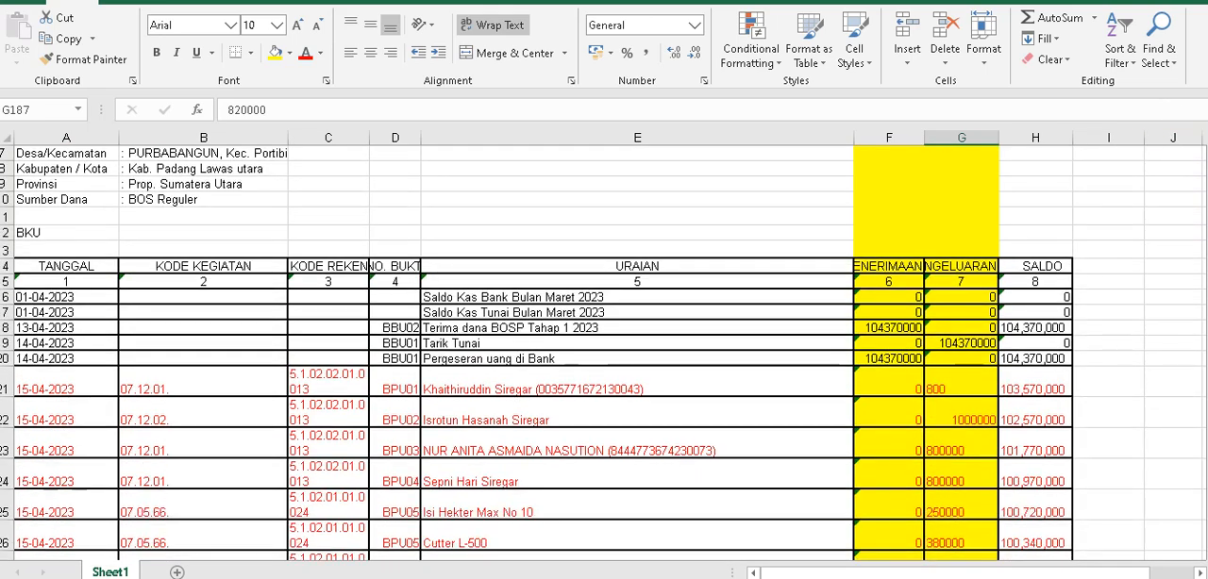
# Check the empty DATA AWAL table in the APLIKASI A2 v4 workbook against the bku-2023 april sheet's columns.
pyautogui.click(82, 308)
pyautogui.moveTo(540, 578)
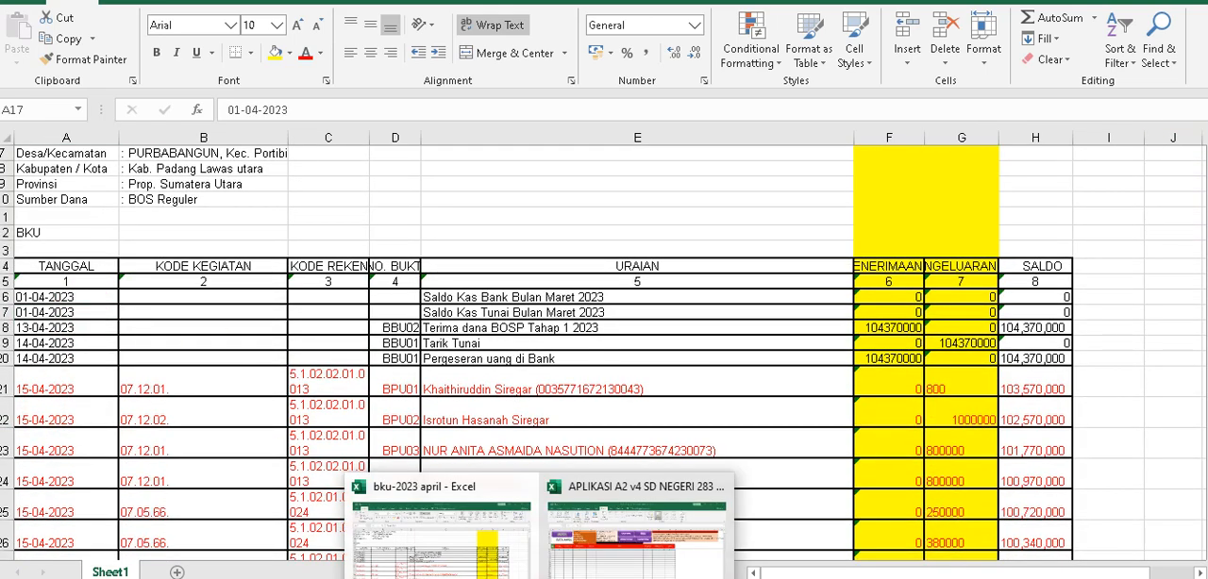
pyautogui.click(580, 566)
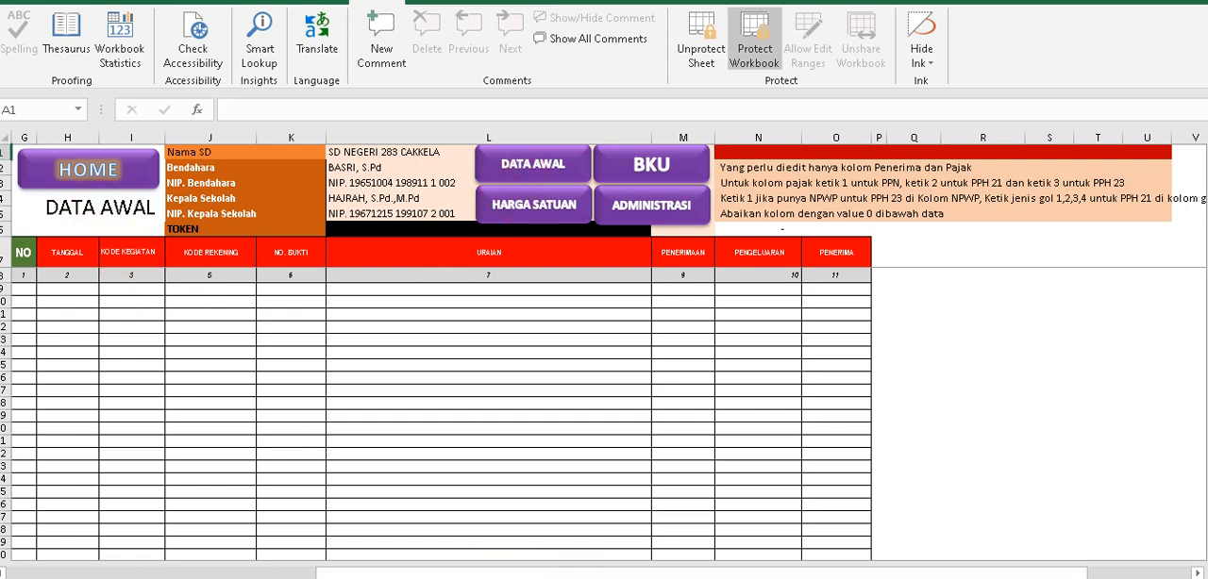
pyautogui.moveTo(540, 578)
pyautogui.click(444, 534)
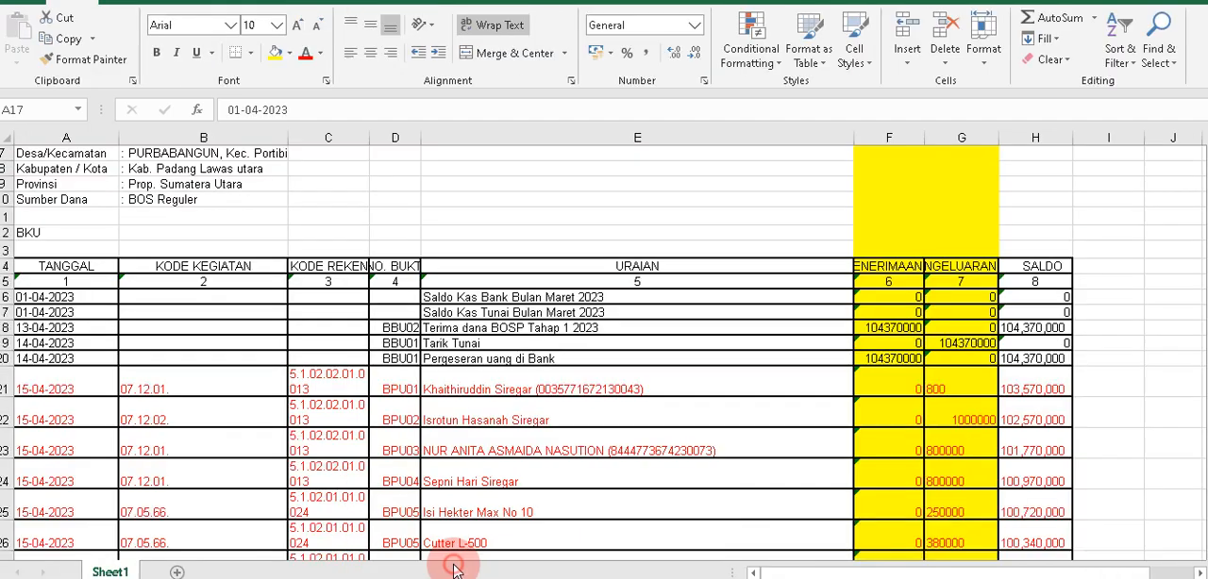
# Copy the Tanggal dates in A21:A225 of the bku-2023 april sheet.
pyautogui.click(50, 384)
pyautogui.scroll(-20, 52, 389)
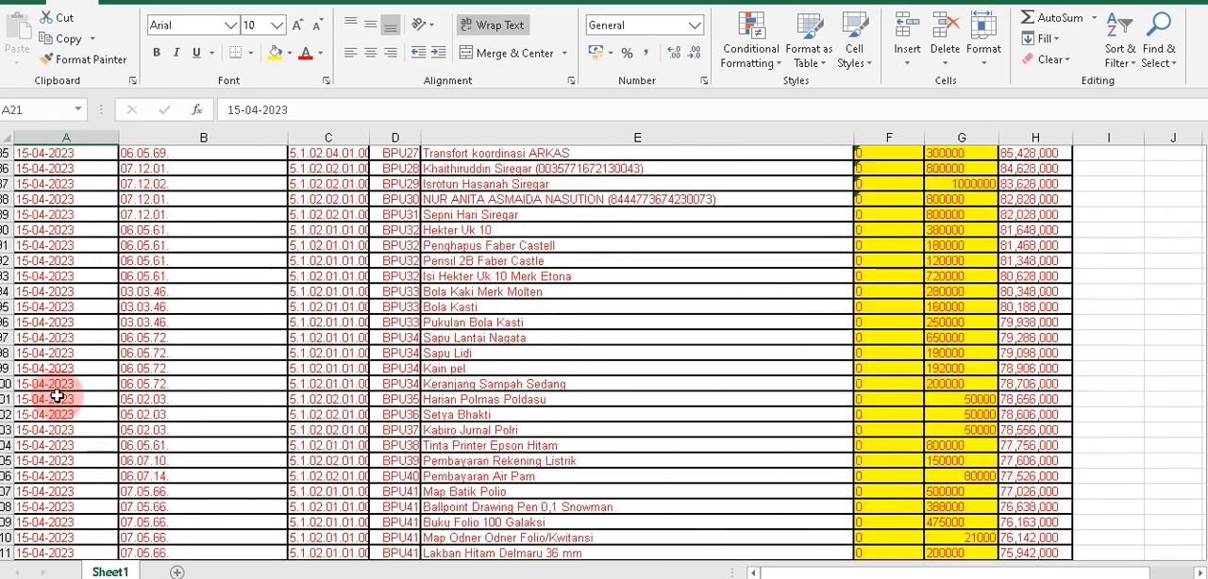
pyautogui.scroll(-20, 56, 398)
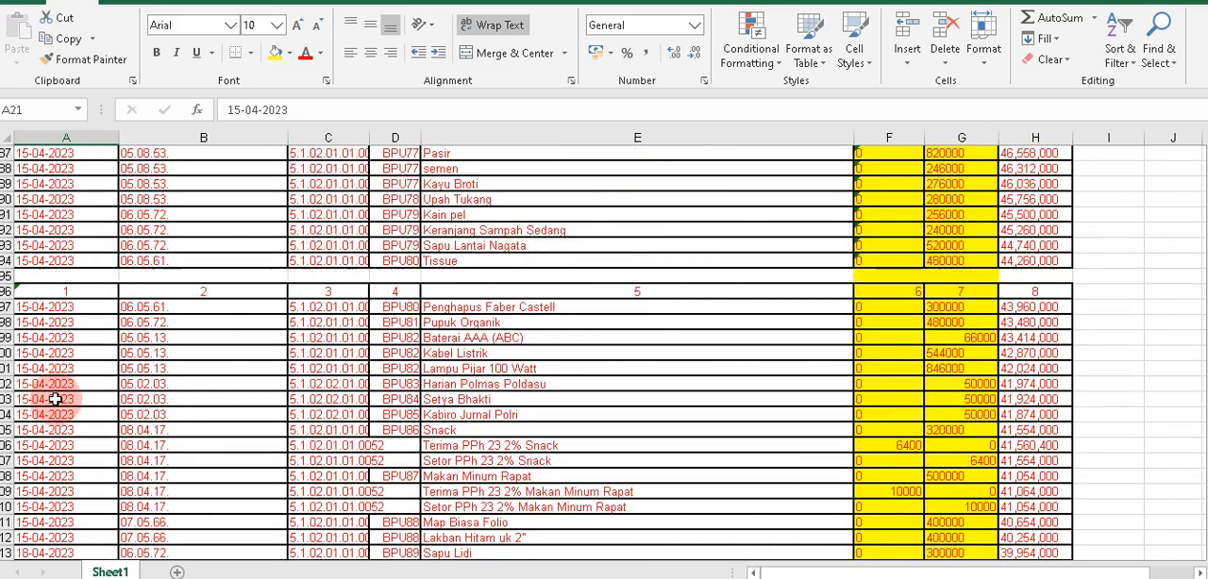
pyautogui.scroll(-15, 37, 378)
pyautogui.scroll(6, 37, 396)
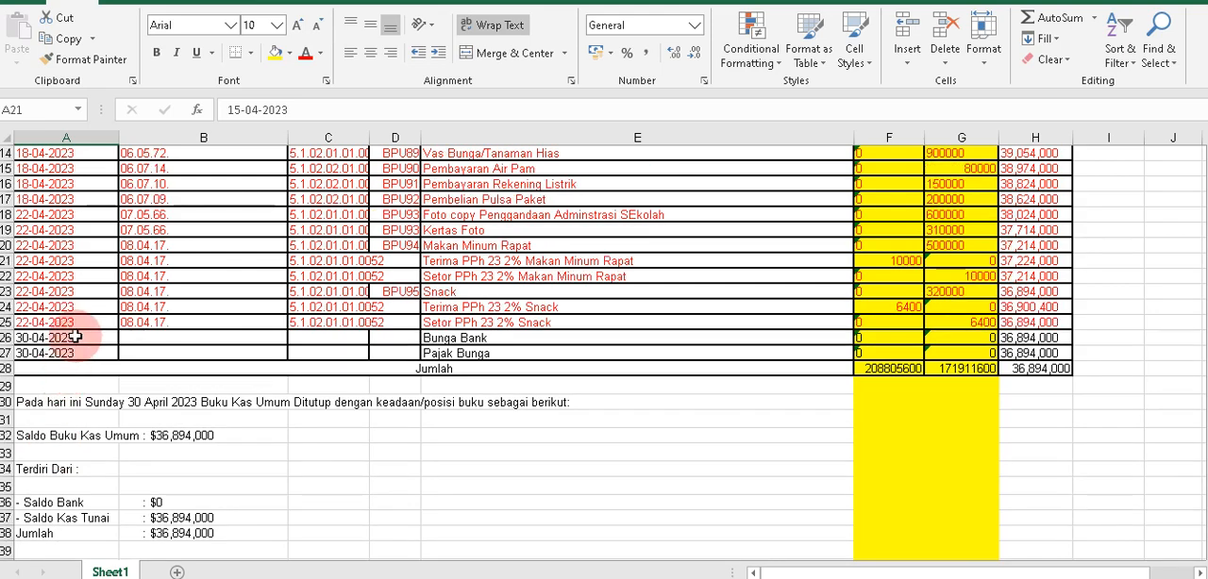
pyautogui.moveTo(76, 325); pyautogui.dragTo(79, 325)
pyautogui.hotkey('ctrl', 'c')
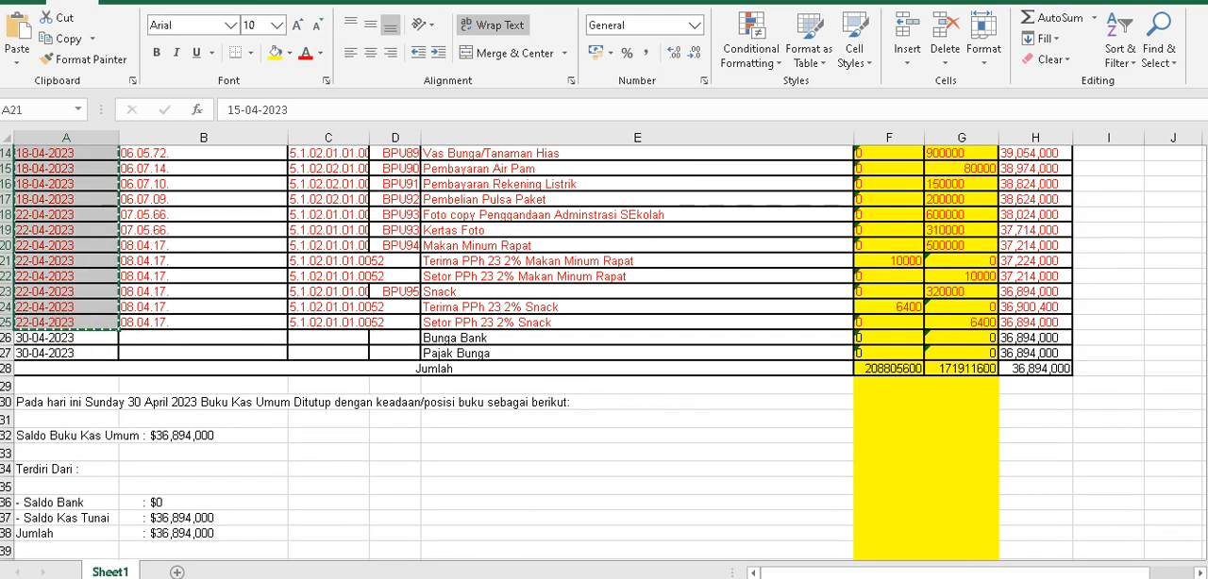
# Switch to the APLIKASI A2 v4 workbook and paste the dates as values into the DATA AWAL Tanggal column from H9.
pyautogui.click(558, 560)
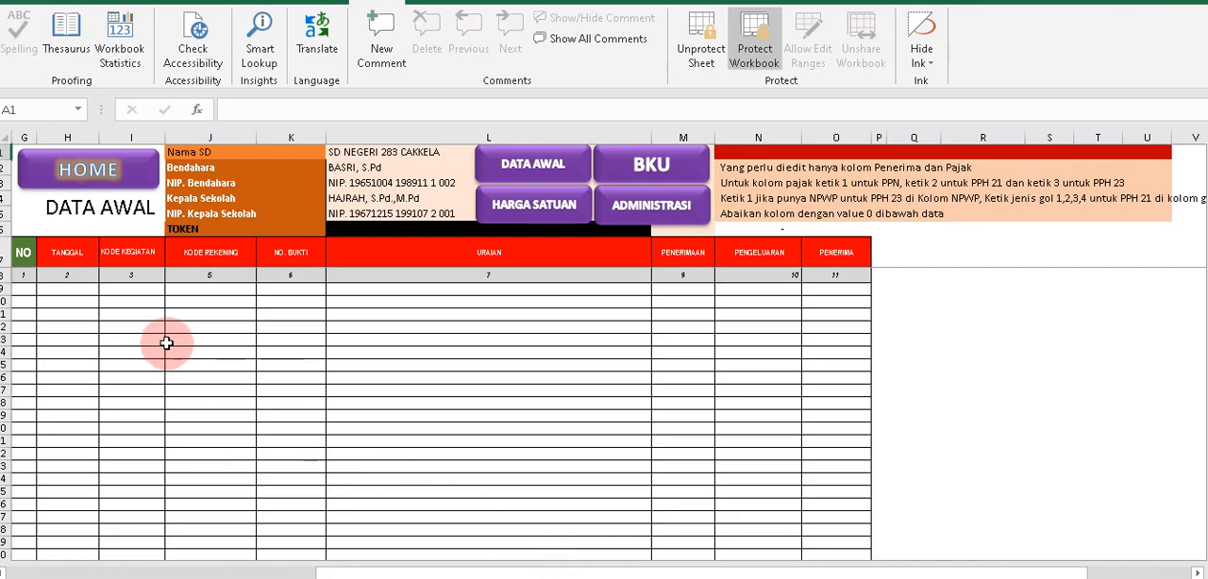
pyautogui.rightClick(67, 289)
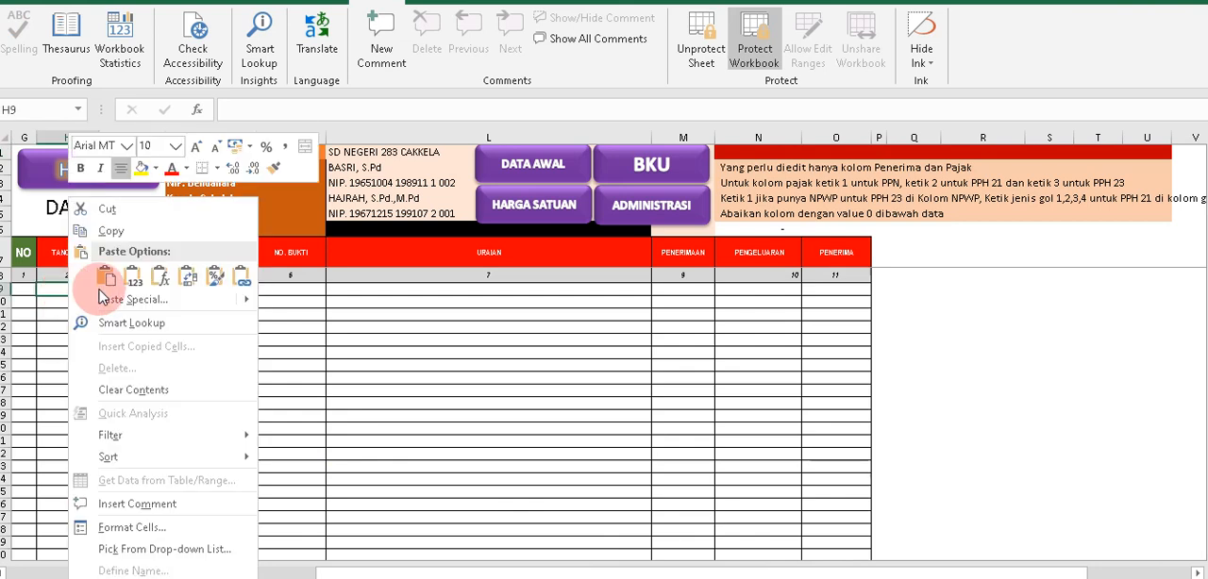
pyautogui.click(103, 237)
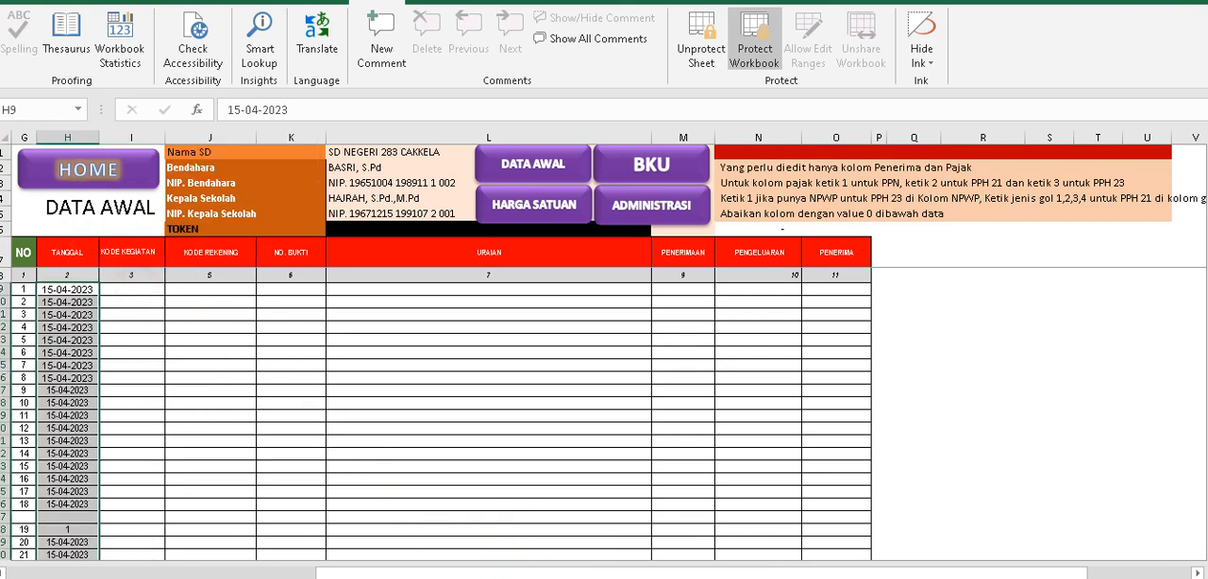
# Switch back to the bku-2023 april workbook and copy the Kode Kegiatan entries in B21:B225.
pyautogui.click(540, 578)
pyautogui.click(459, 558)
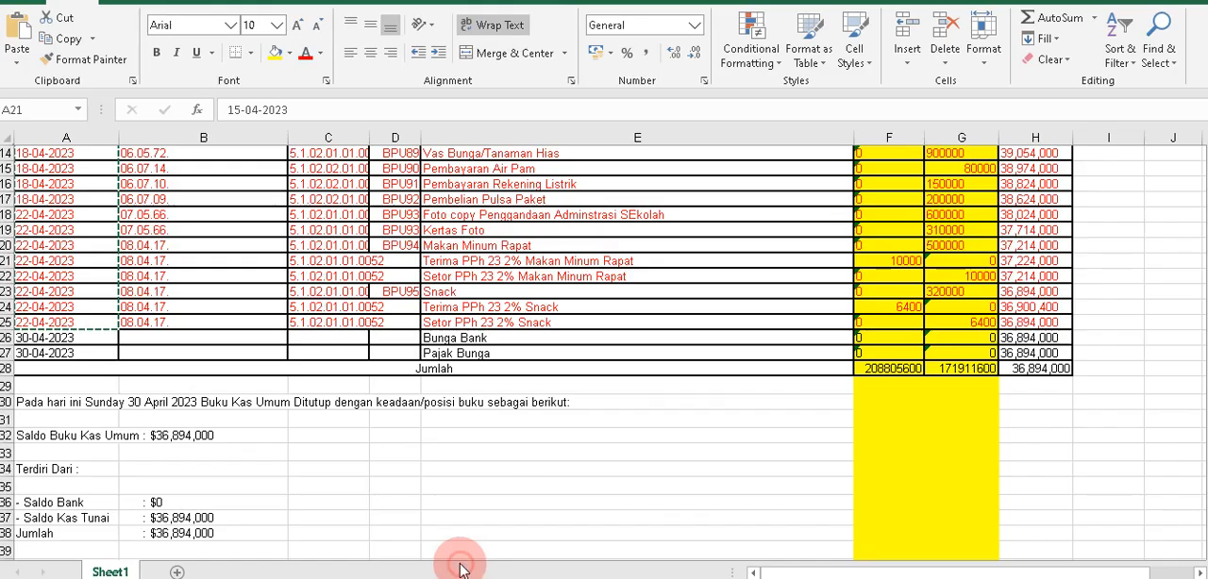
pyautogui.scroll(5, 284, 453)
pyautogui.click(210, 417)
pyautogui.scroll(20, 213, 407)
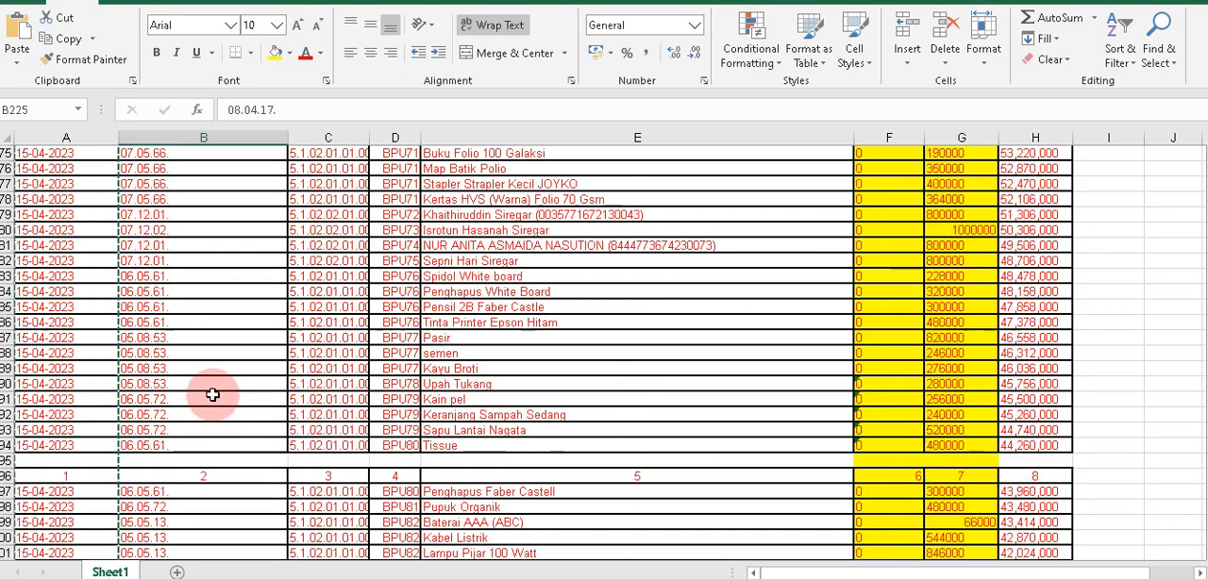
pyautogui.scroll(20, 213, 407)
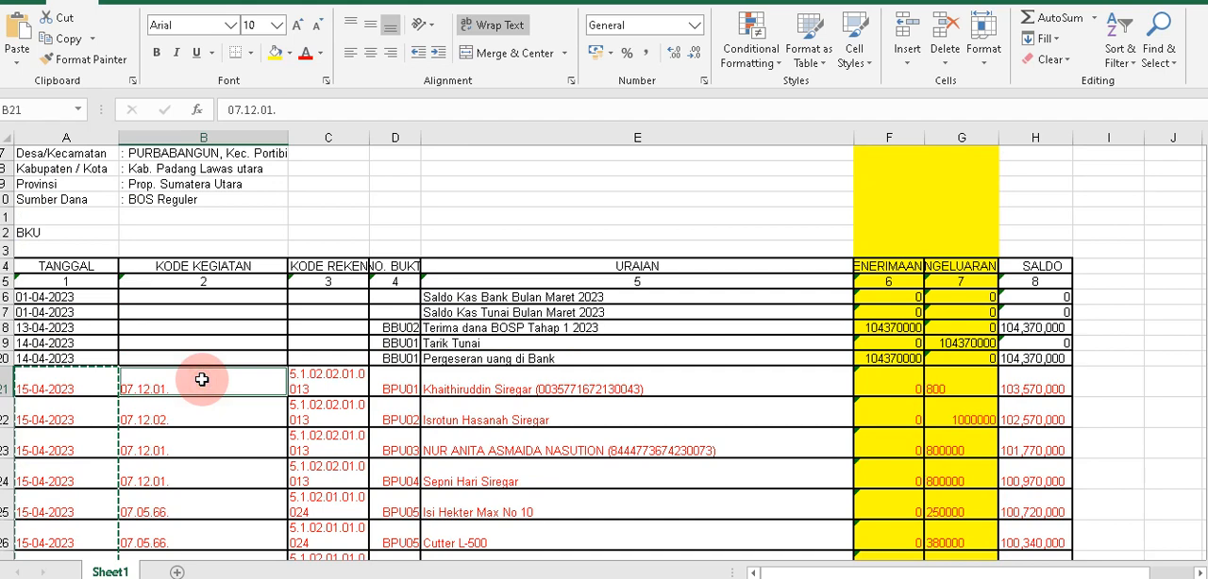
pyautogui.scroll(-6, 202, 390)
pyautogui.scroll(4, 202, 391)
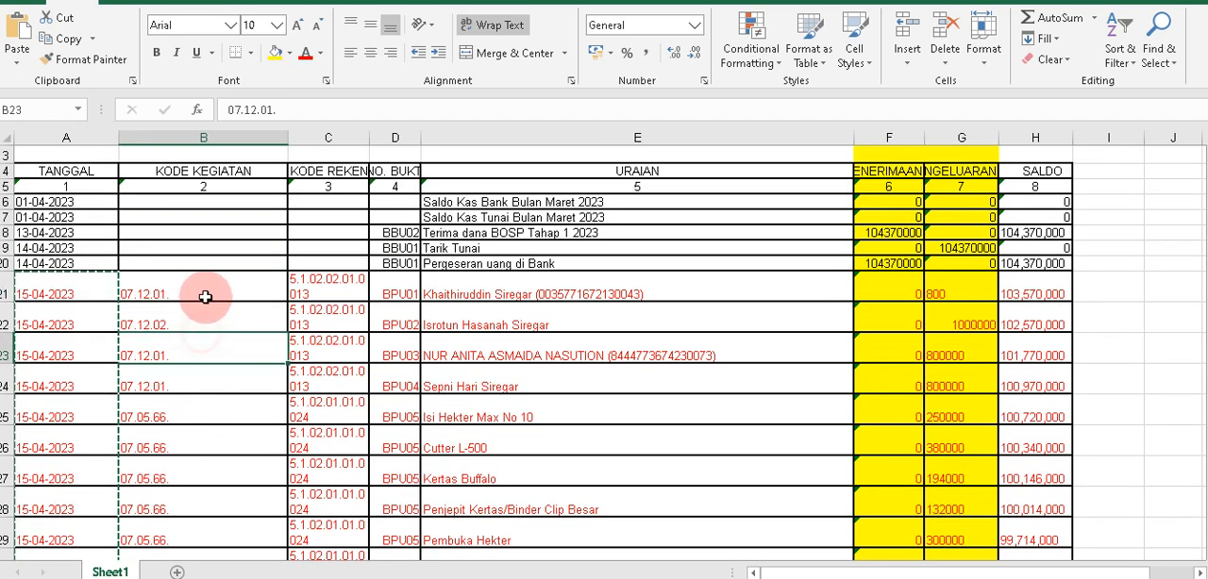
pyautogui.scroll(-20, 210, 339)
pyautogui.scroll(-20, 210, 352)
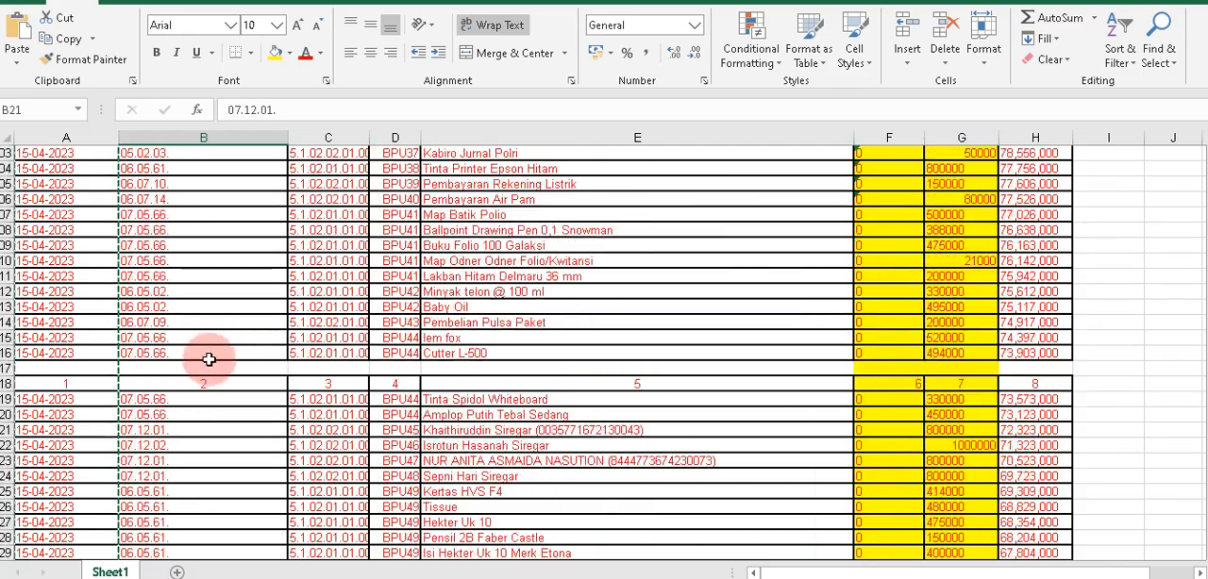
pyautogui.scroll(-9, 203, 379)
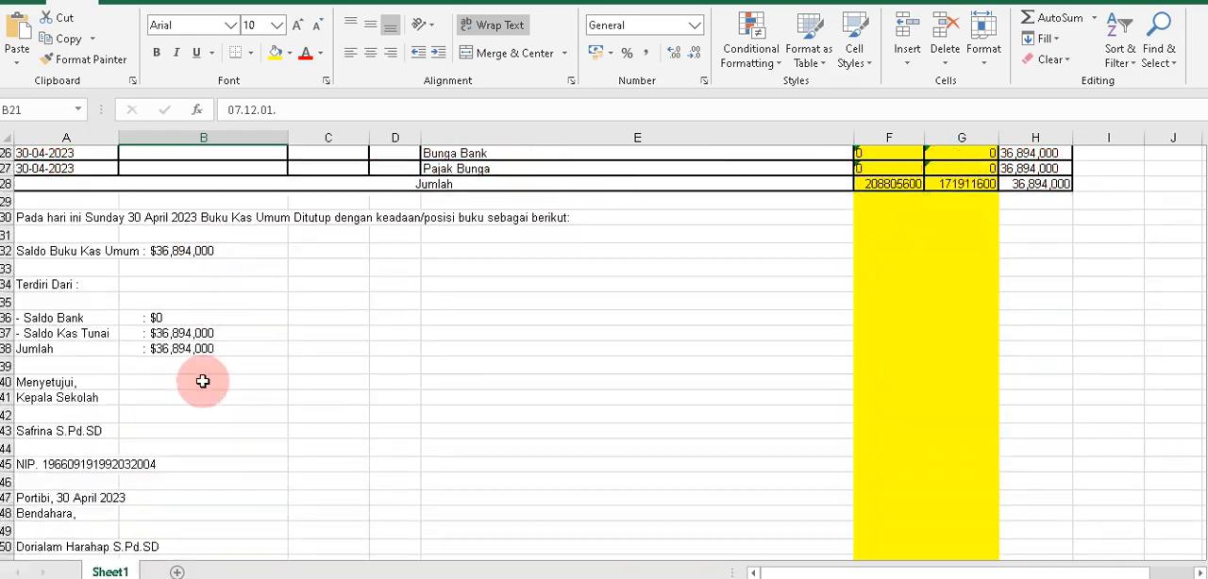
pyautogui.scroll(5, 200, 368)
pyautogui.hotkey('ctrl', 'v')
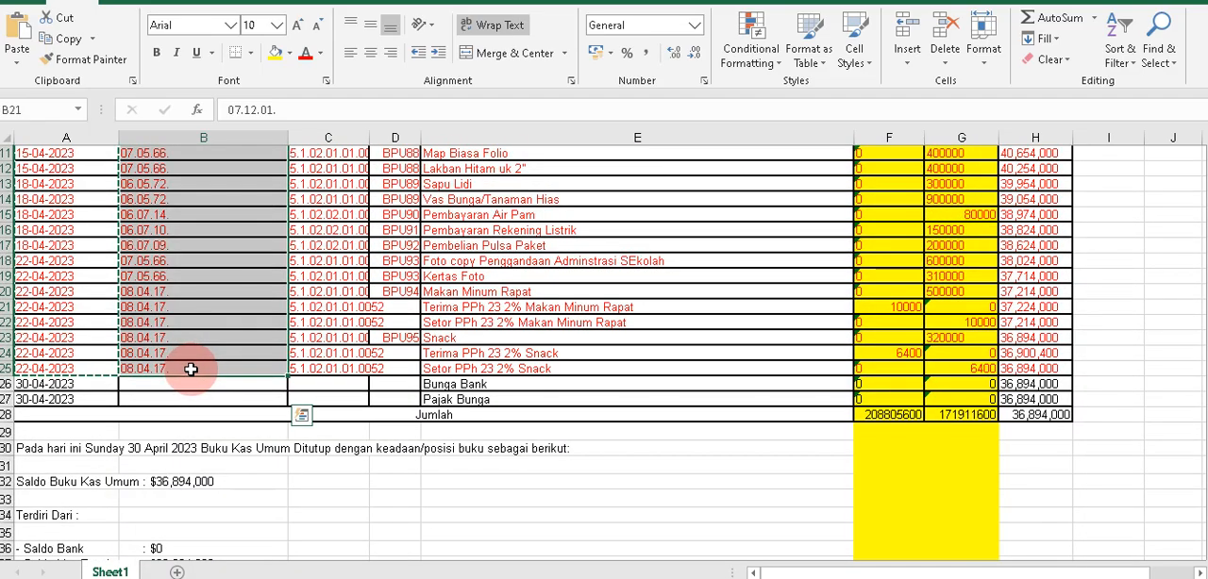
pyautogui.hotkey('ctrl', 'c')
# Paste the activity codes as values into the Kode Kegiatan column of DATA AWAL from I9 in the APLIKASI A2 v4 workbook.
pyautogui.click(539, 578)
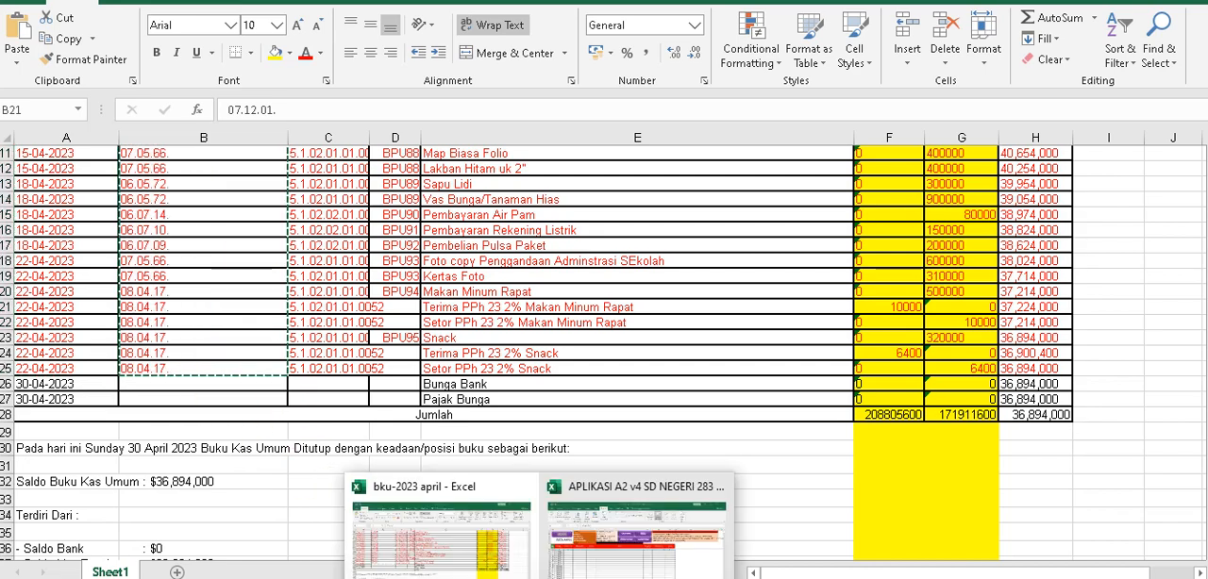
pyautogui.click(560, 564)
pyautogui.rightClick(144, 291)
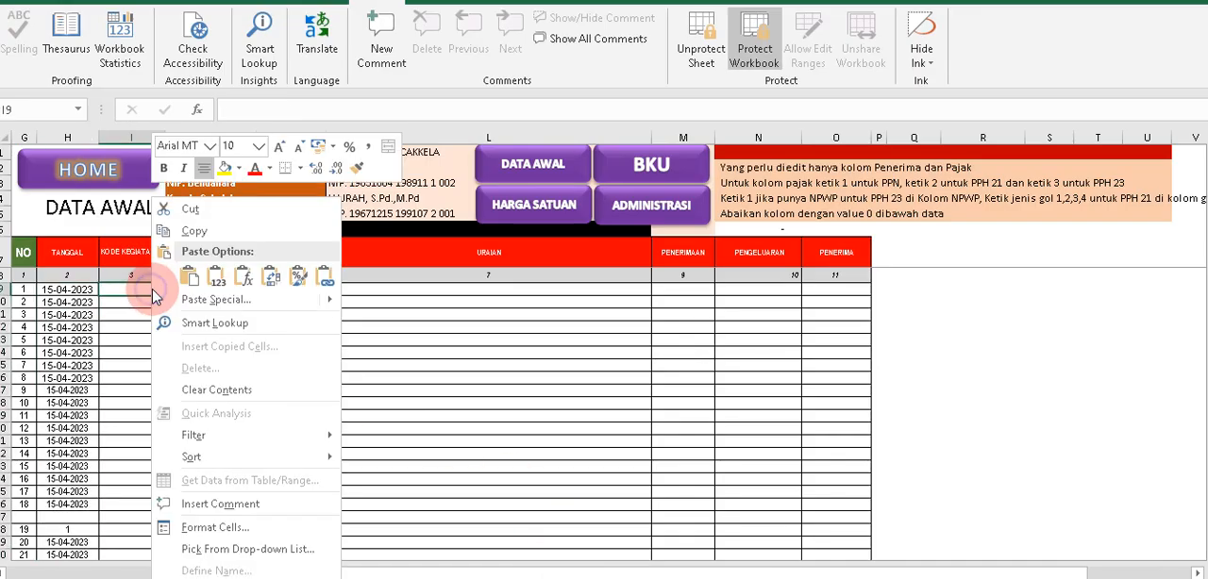
pyautogui.click(216, 277)
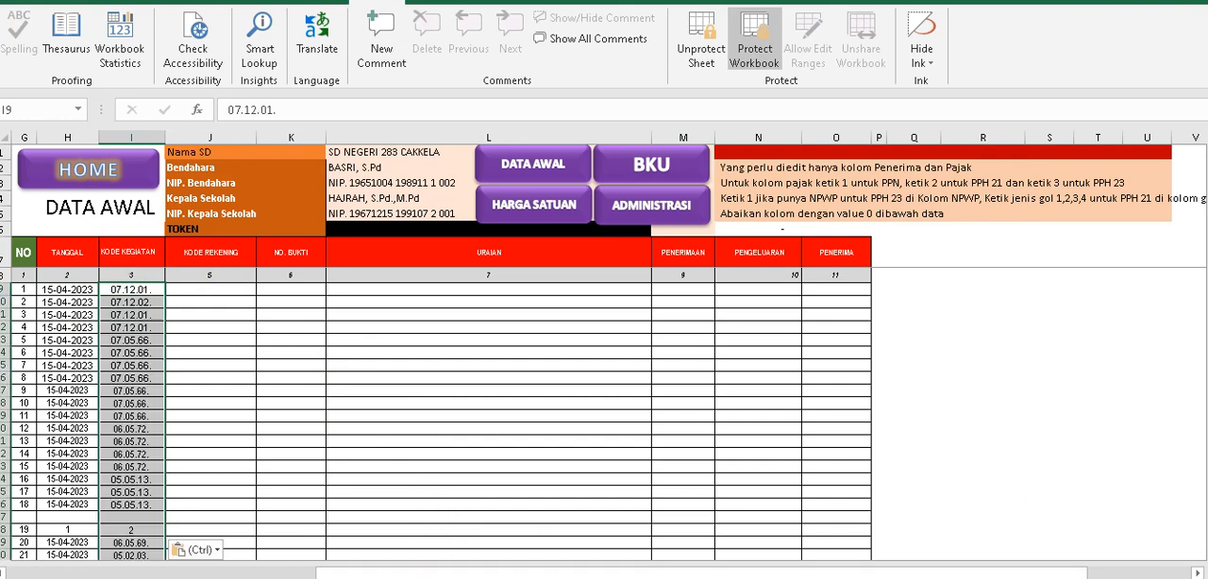
# Return to the bku-2023 april workbook and copy the Kode Rekening entries in C21:C225.
pyautogui.moveTo(539, 578)
pyautogui.click(481, 570)
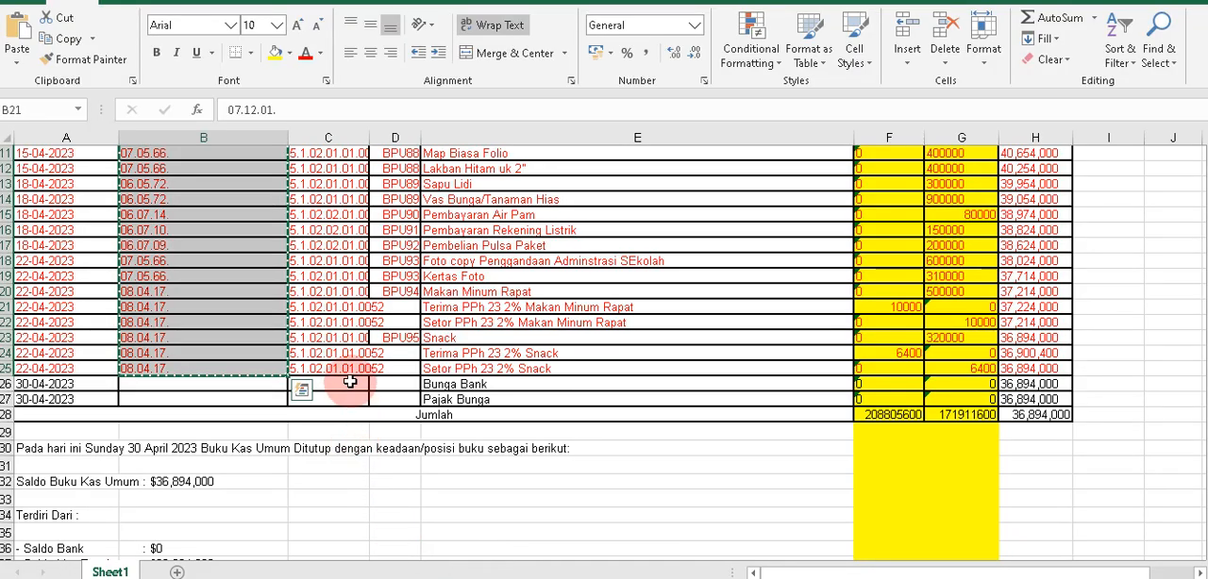
pyautogui.scroll(12, 385, 361)
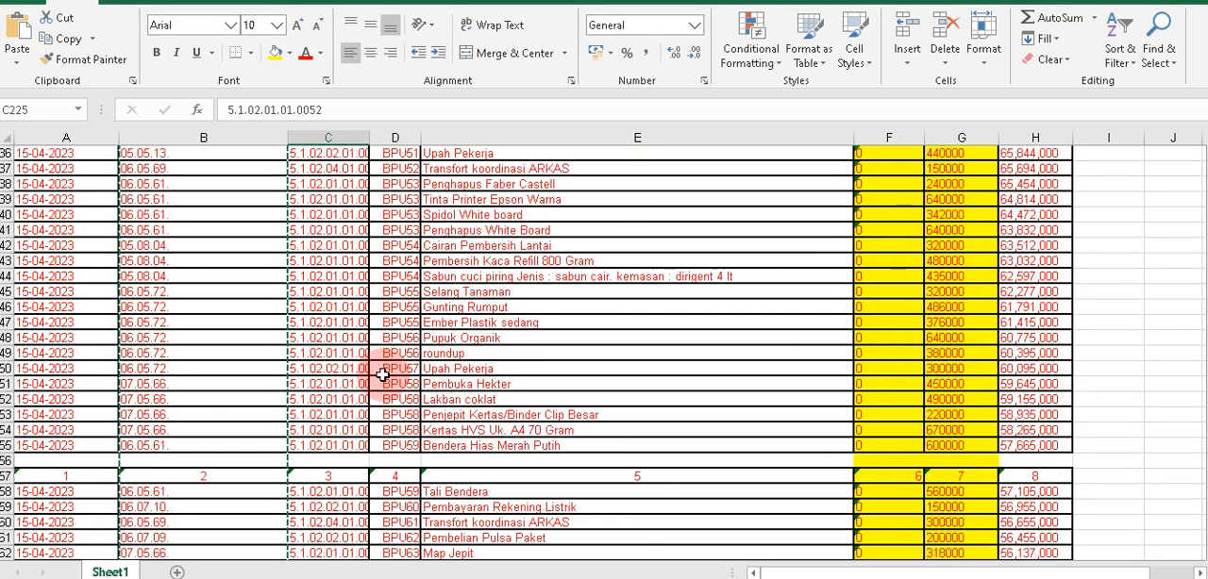
pyautogui.scroll(20, 380, 375)
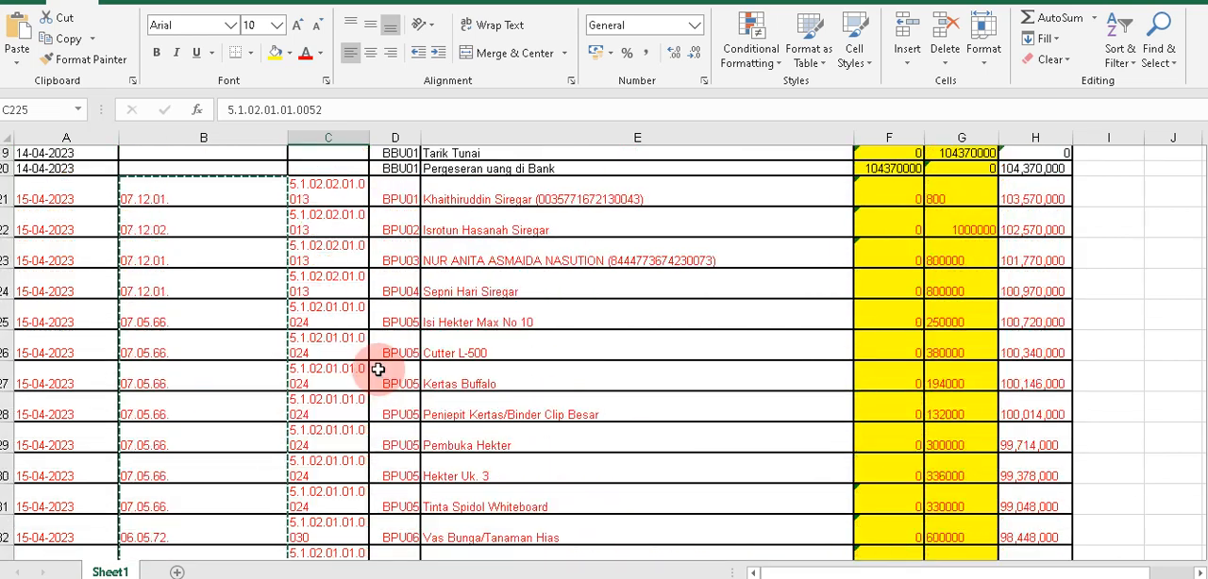
pyautogui.keyDown('shift'); pyautogui.click(352, 380); pyautogui.keyUp('shift')
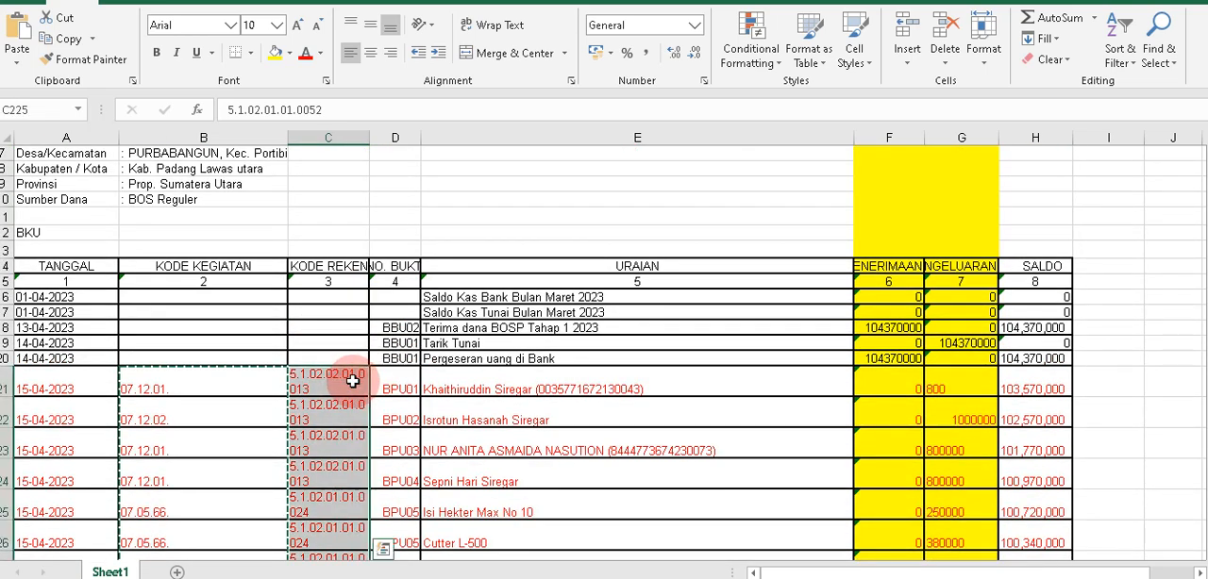
pyautogui.hotkey('ctrl', 'c')
# Paste the account codes as values into the Kode Rekening column of DATA AWAL from J9 in the APLIKASI A2 v4 workbook.
pyautogui.click(543, 578)
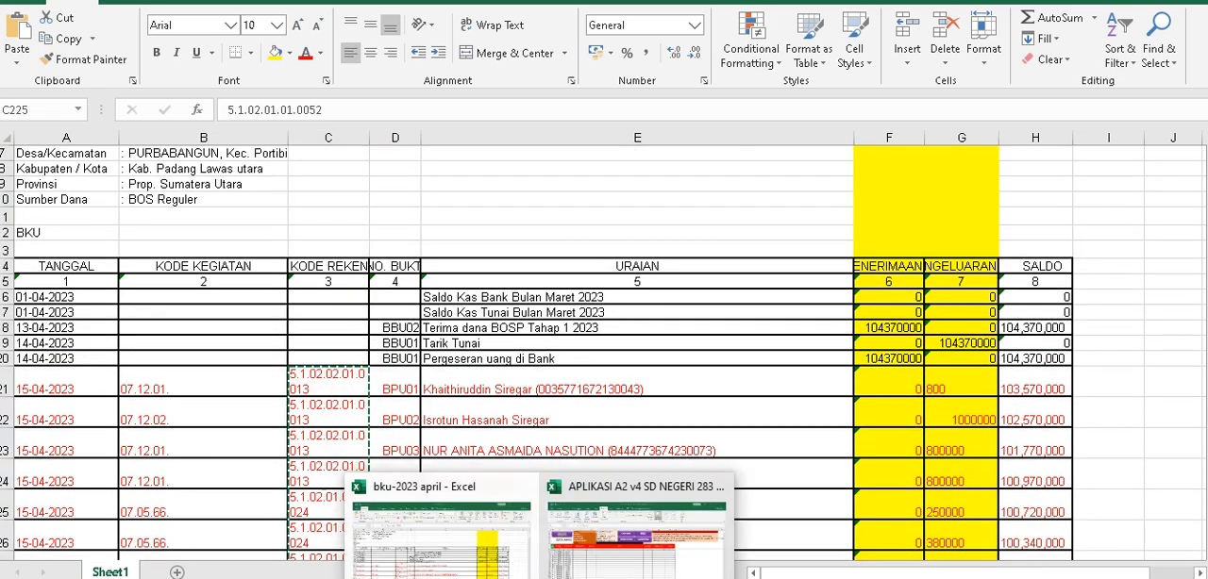
pyautogui.click(576, 567)
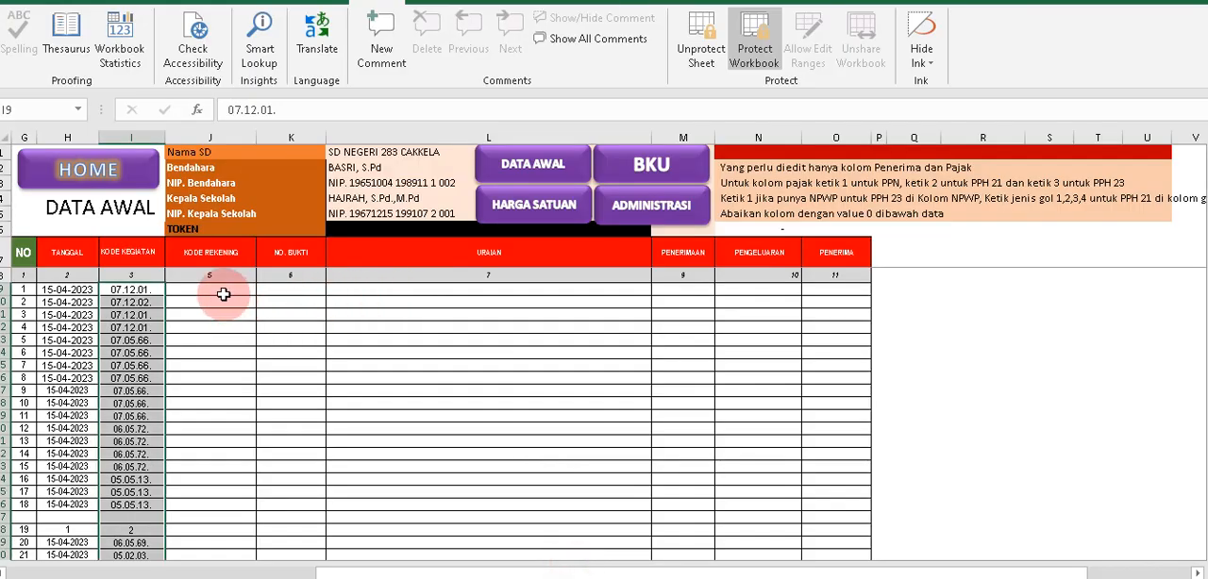
pyautogui.rightClick(224, 297)
pyautogui.click(289, 276)
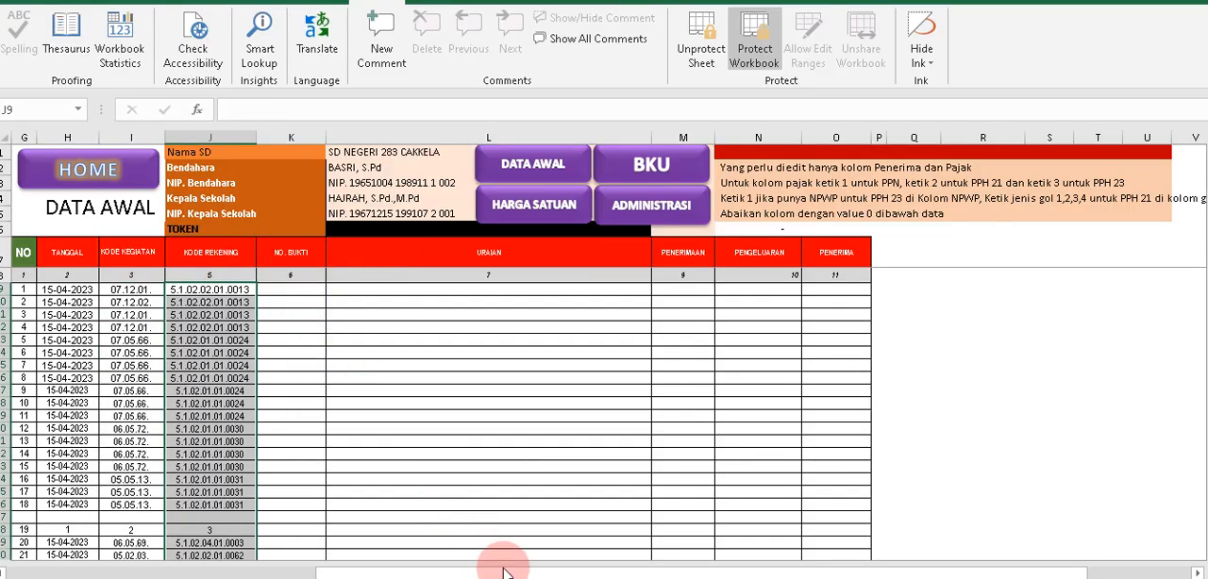
# Go back to the bku-2023 april workbook and copy the No. Bukti entries in D21:D225.
pyautogui.click(542, 577)
pyautogui.click(435, 533)
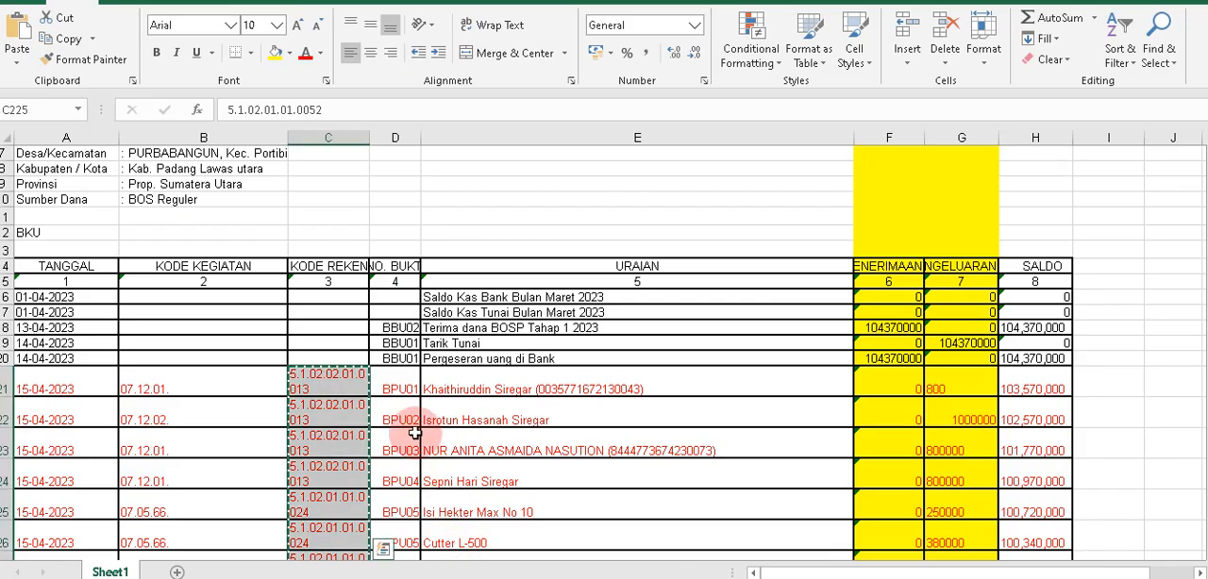
pyautogui.click(391, 434)
pyautogui.scroll(-20, 397, 439)
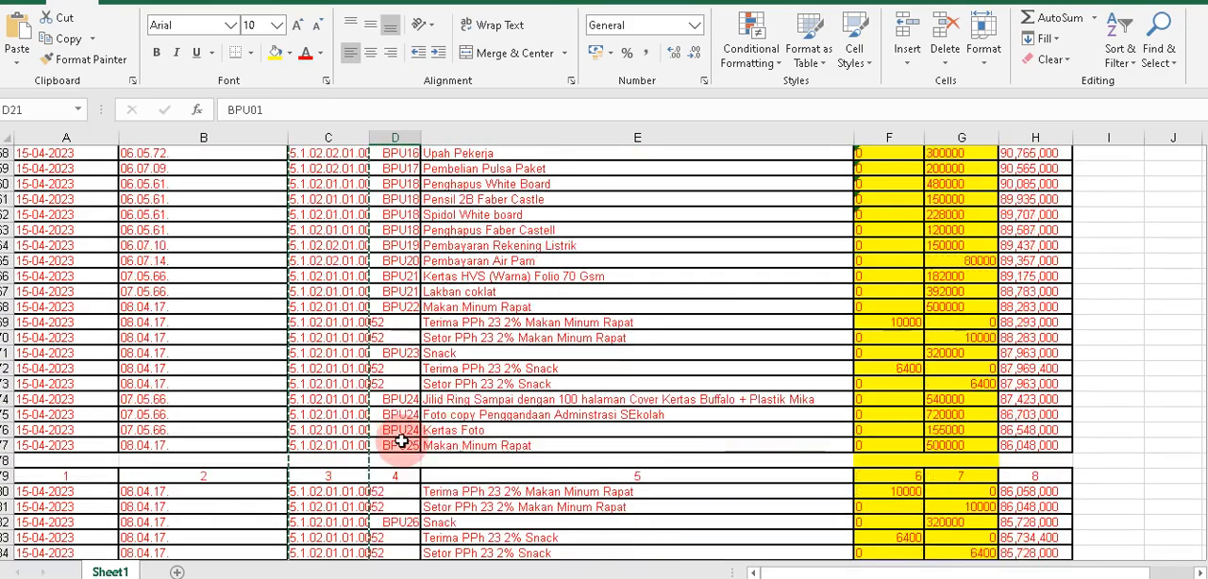
pyautogui.scroll(-20, 401, 440)
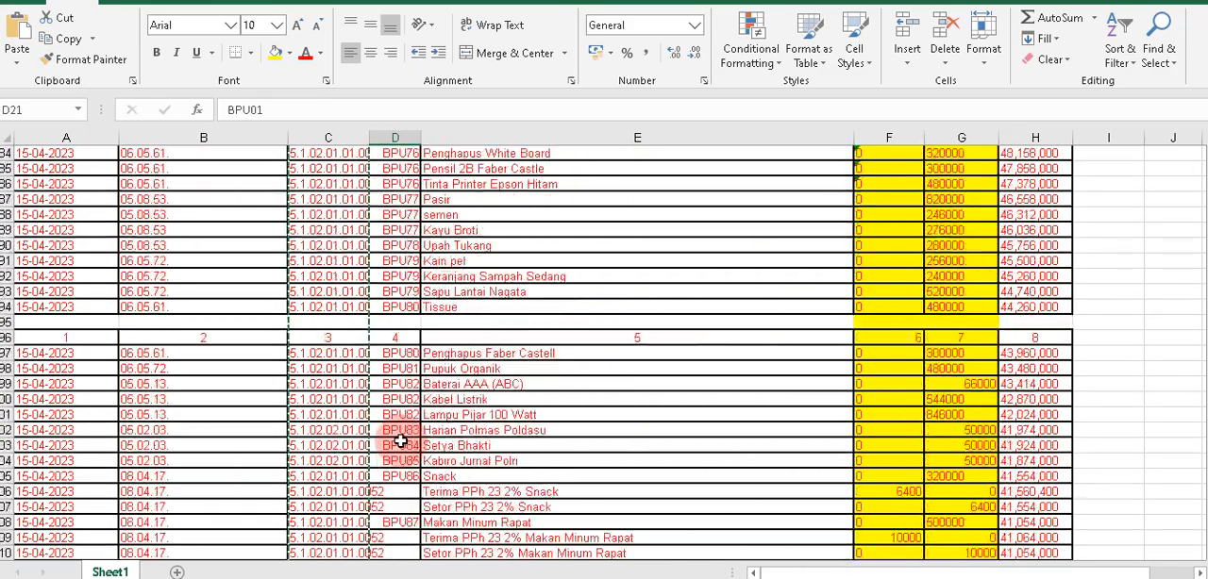
pyautogui.scroll(-6, 400, 441)
pyautogui.scroll(2, 378, 386)
pyautogui.keyDown('shift'); pyautogui.click(385, 368); pyautogui.keyUp('shift')
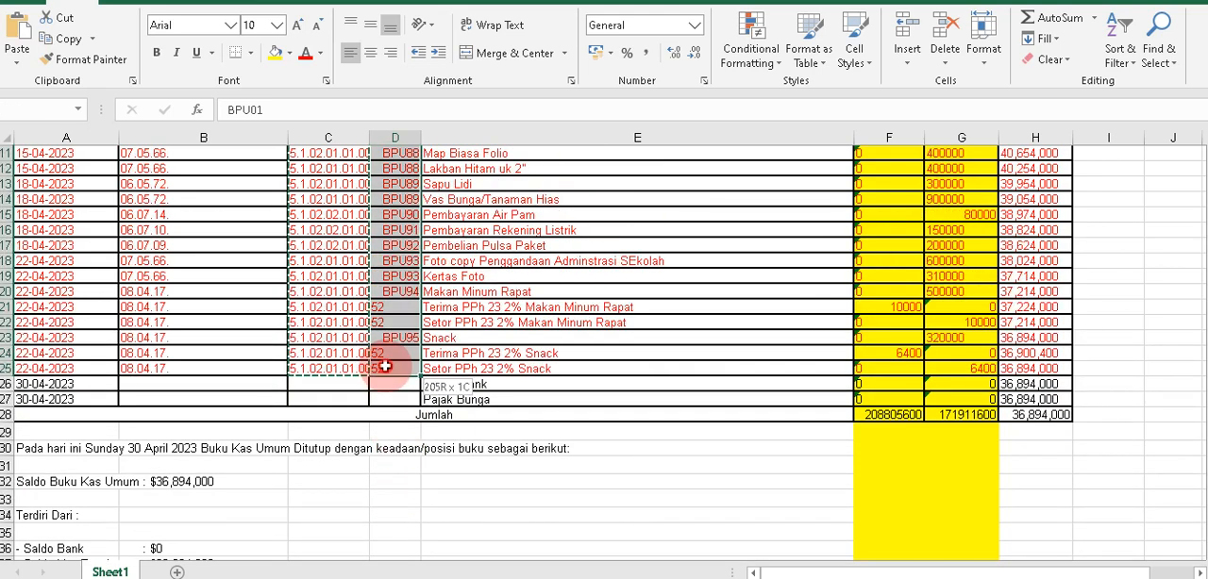
pyautogui.hotkey('ctrl', 'c')
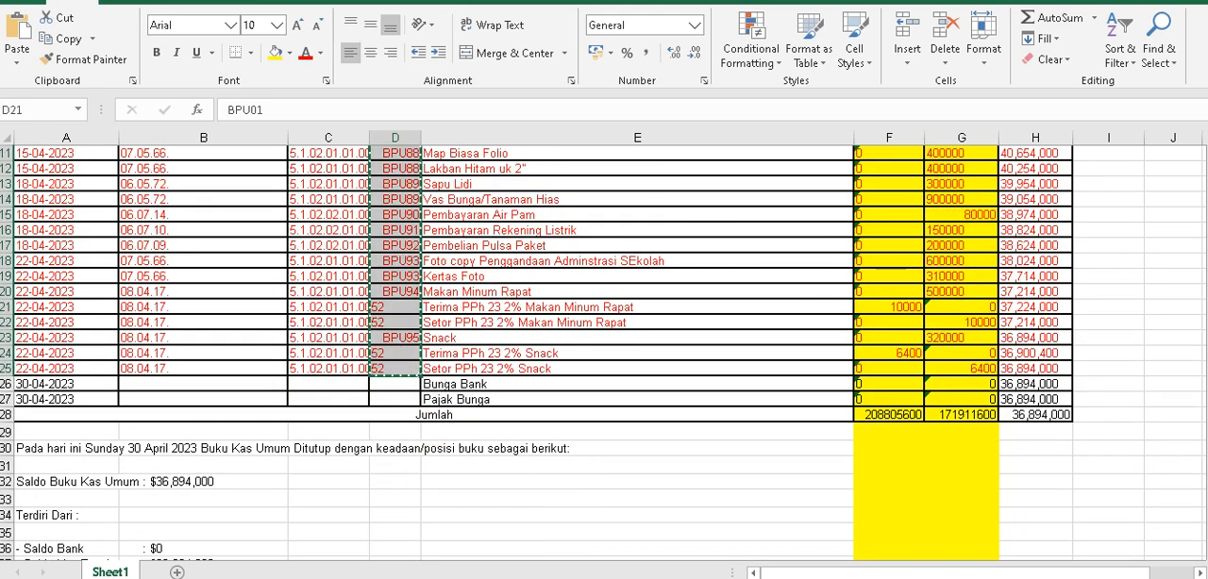
# Paste the No. Bukti entries as values into DATA AWAL from K9 in the APLIKASI A2 v4 workbook, and return to the bku-2023 april workbook.
pyautogui.click(642, 514)
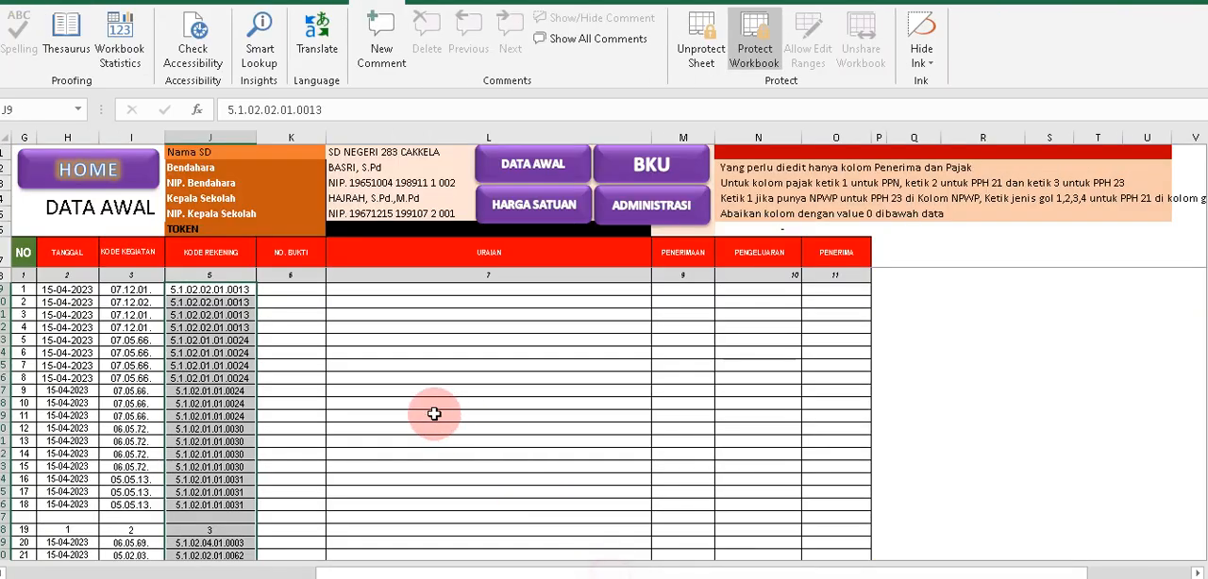
pyautogui.rightClick(308, 296)
pyautogui.click(357, 202)
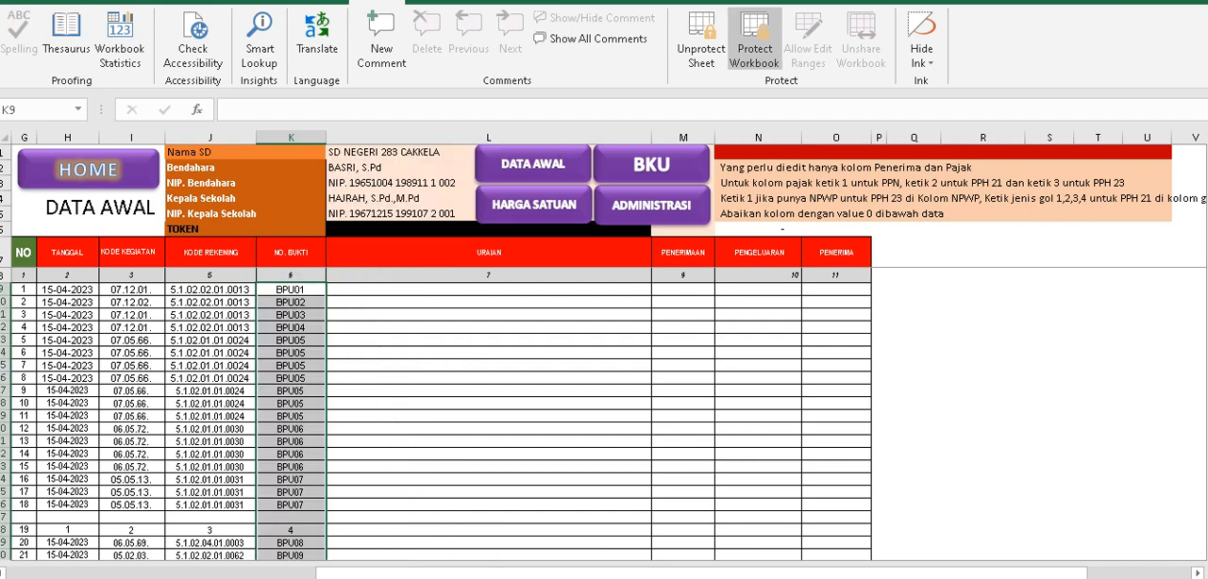
pyautogui.click(431, 549)
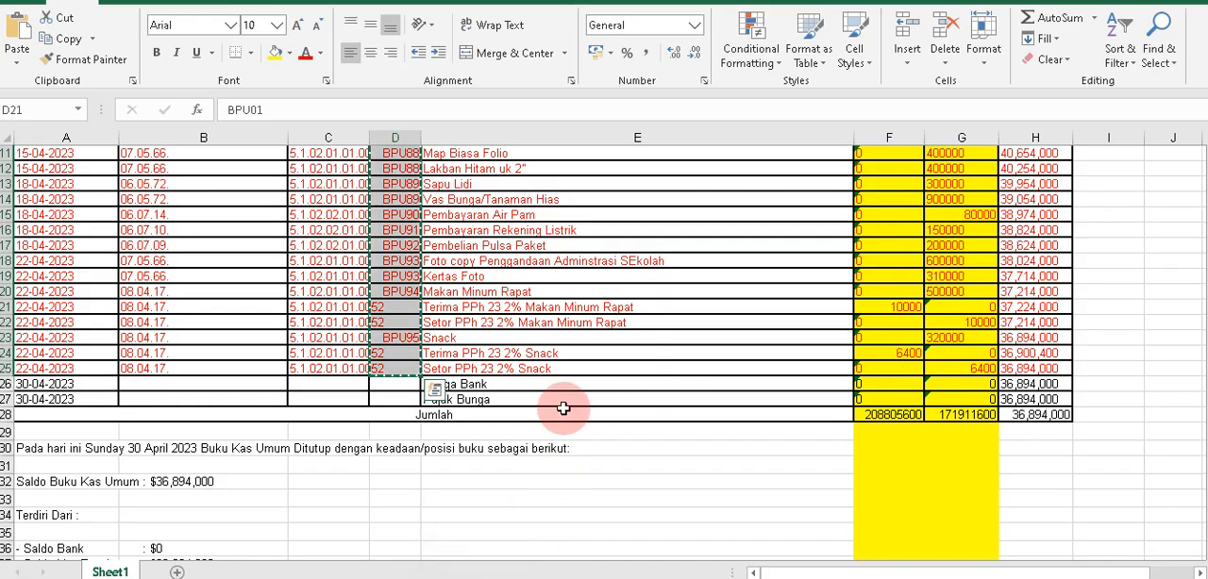
# Copy the Uraian entries in E21:E225 of the bku-2023 april workbook.
pyautogui.click(560, 374)
pyautogui.scroll(20, 560, 373)
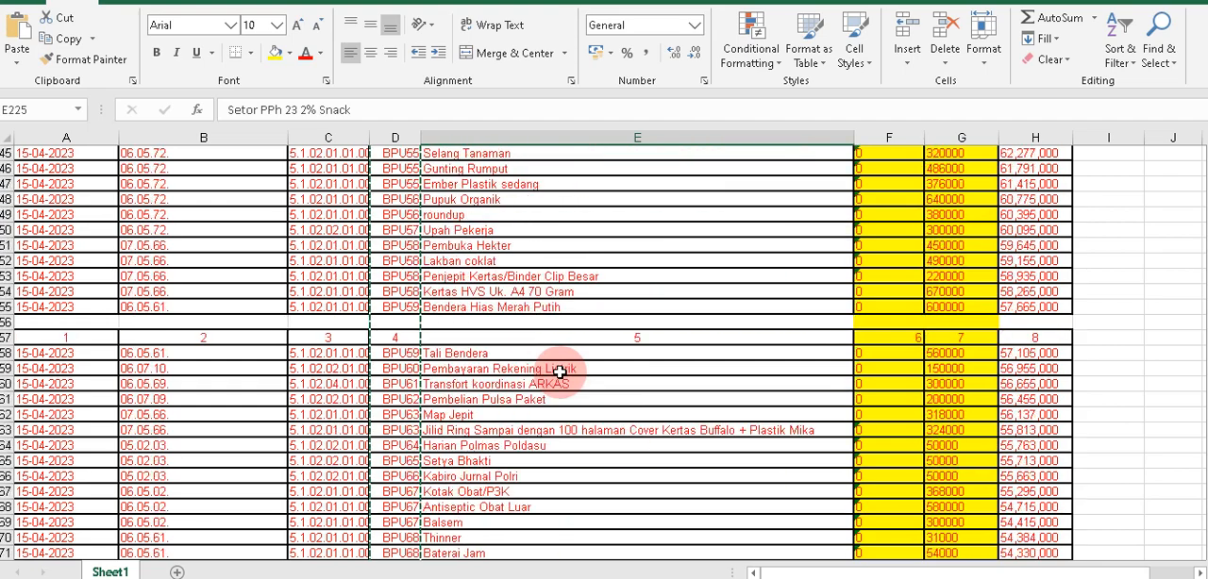
pyautogui.scroll(20, 559, 371)
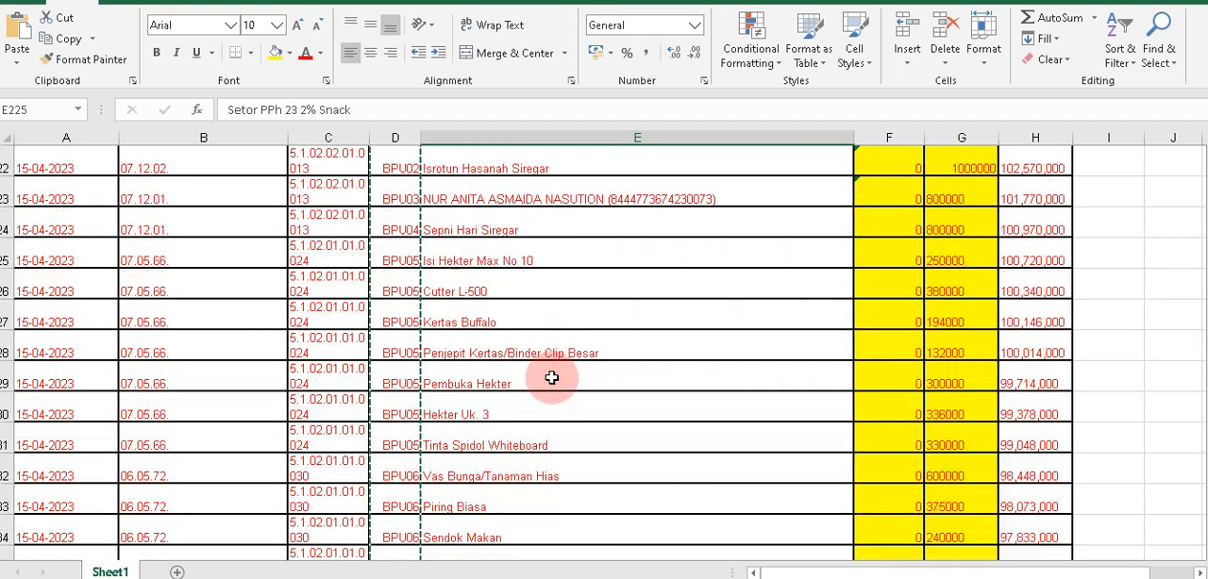
pyautogui.scroll(2, 551, 378)
pyautogui.keyDown('shift'); pyautogui.click(464, 485); pyautogui.keyUp('shift')
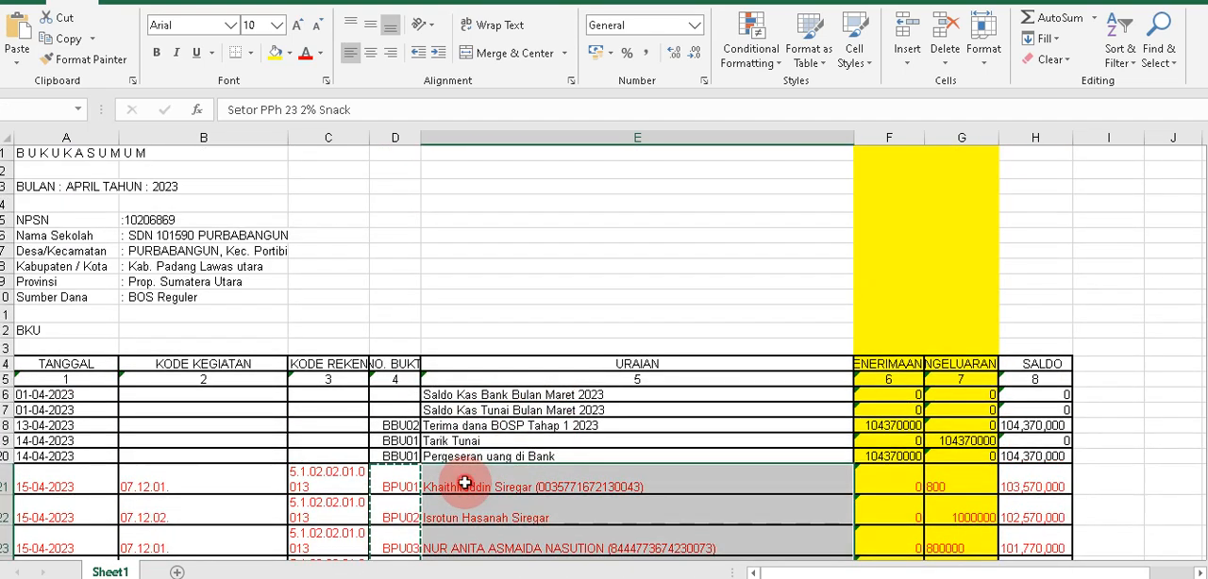
pyautogui.hotkey('ctrl', 'c')
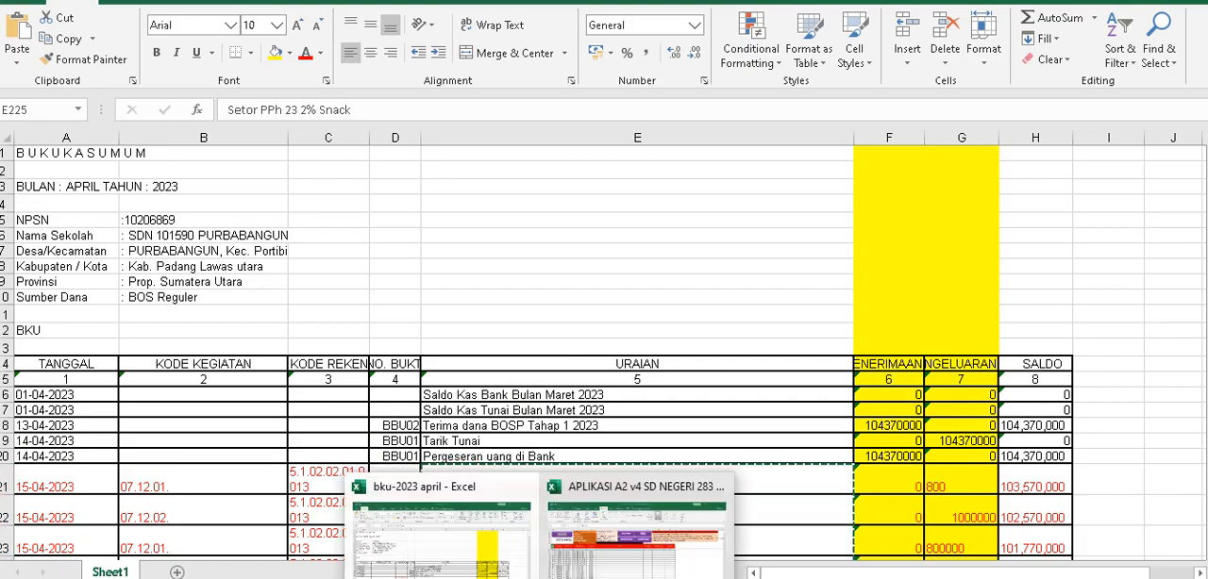
# Paste the Uraian entries as values into DATA AWAL from L9 in the APLIKASI A2 v4 workbook, and return to the bku-2023 april workbook.
pyautogui.click(579, 564)
pyautogui.click(409, 288)
pyautogui.rightClick(409, 288)
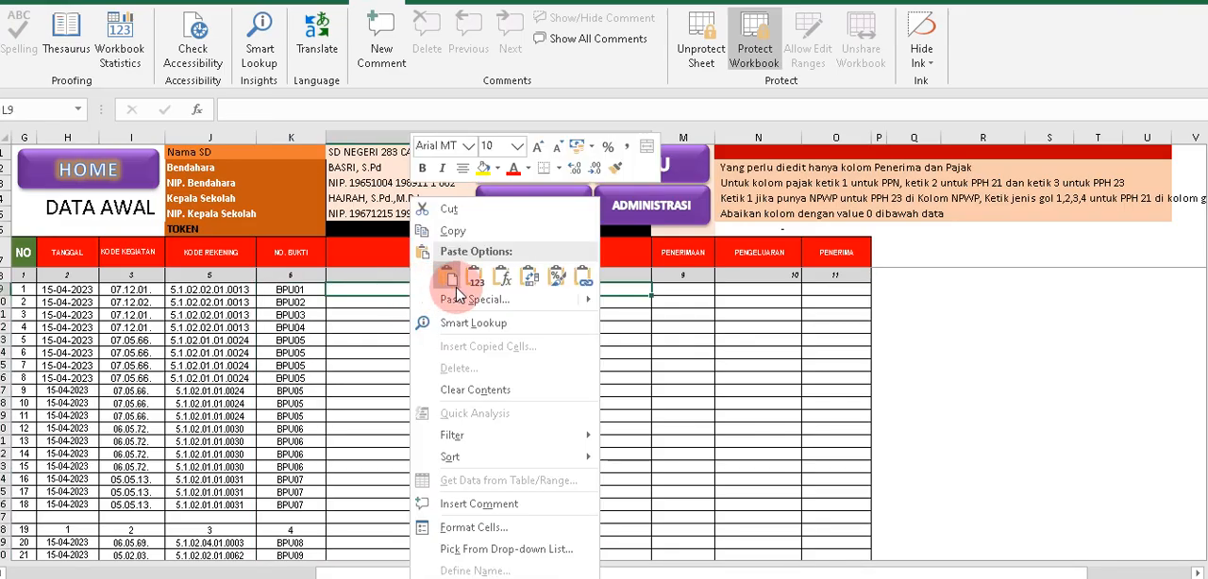
pyautogui.click(469, 278)
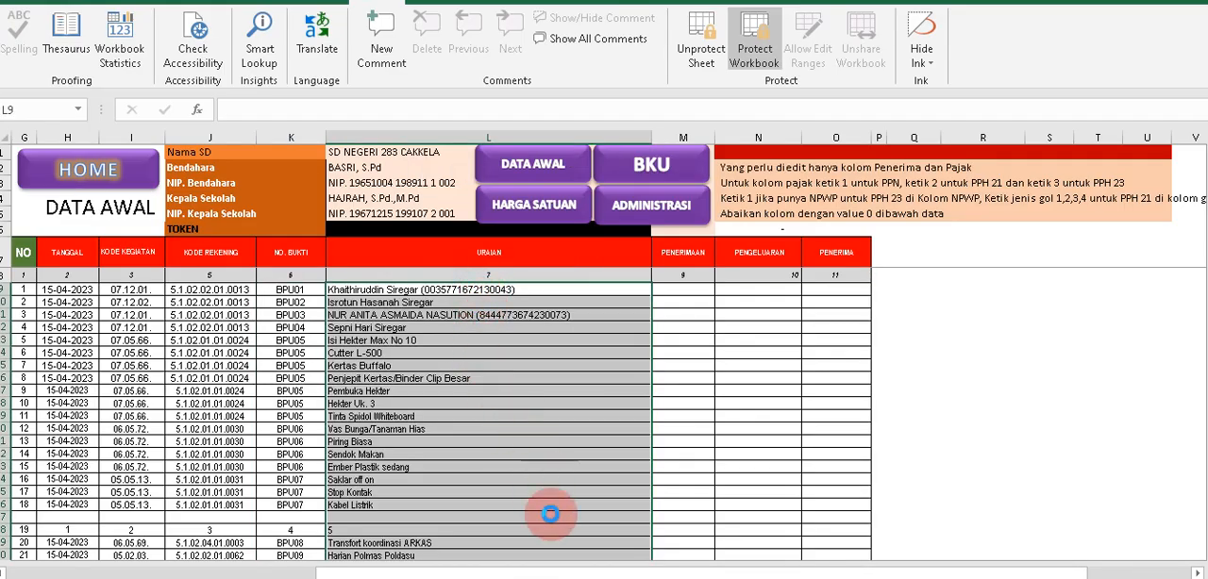
pyautogui.moveTo(579, 571)
pyautogui.click(477, 567)
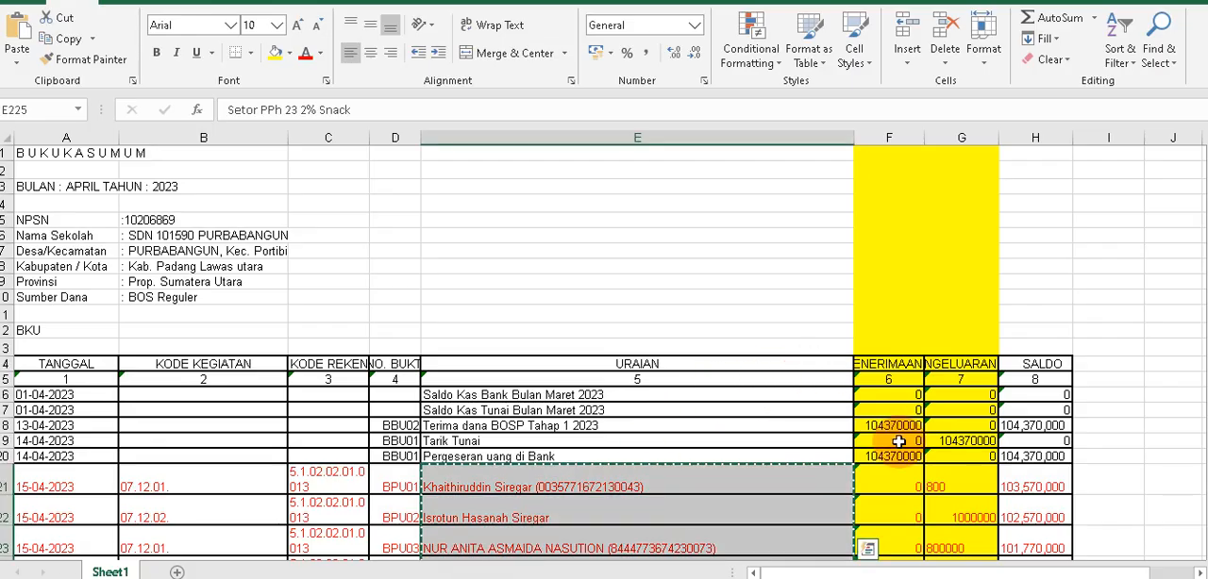
# Look through the Penerimaan and Pengeluaran amounts from row 21 down to the end of the table.
pyautogui.scroll(-3, 899, 441)
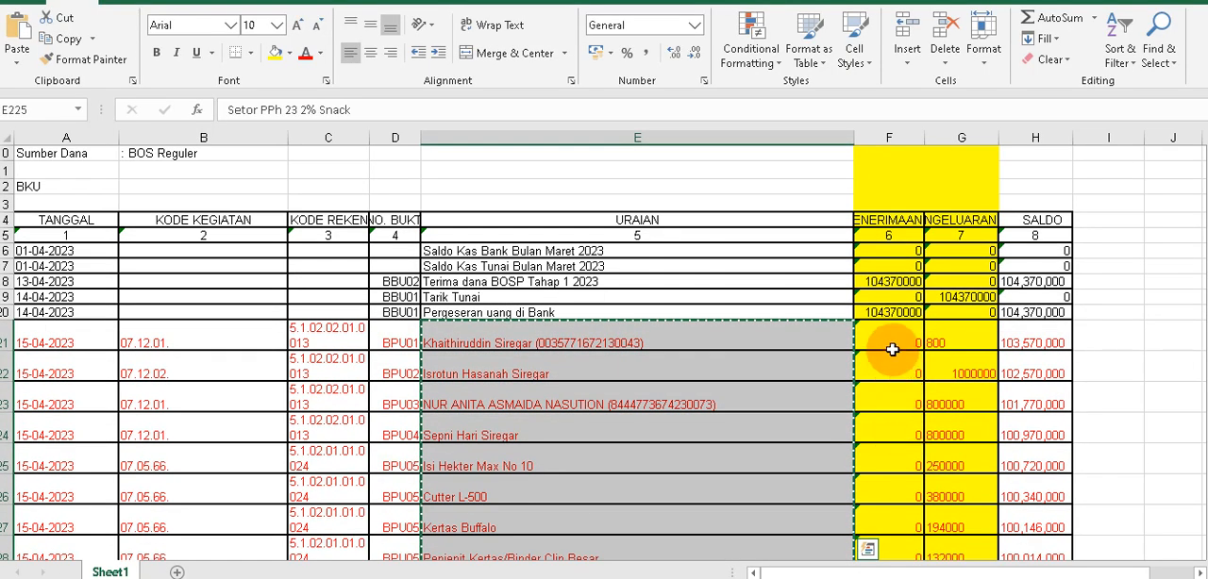
pyautogui.moveTo(892, 349); pyautogui.dragTo(963, 553)
pyautogui.click(962, 506)
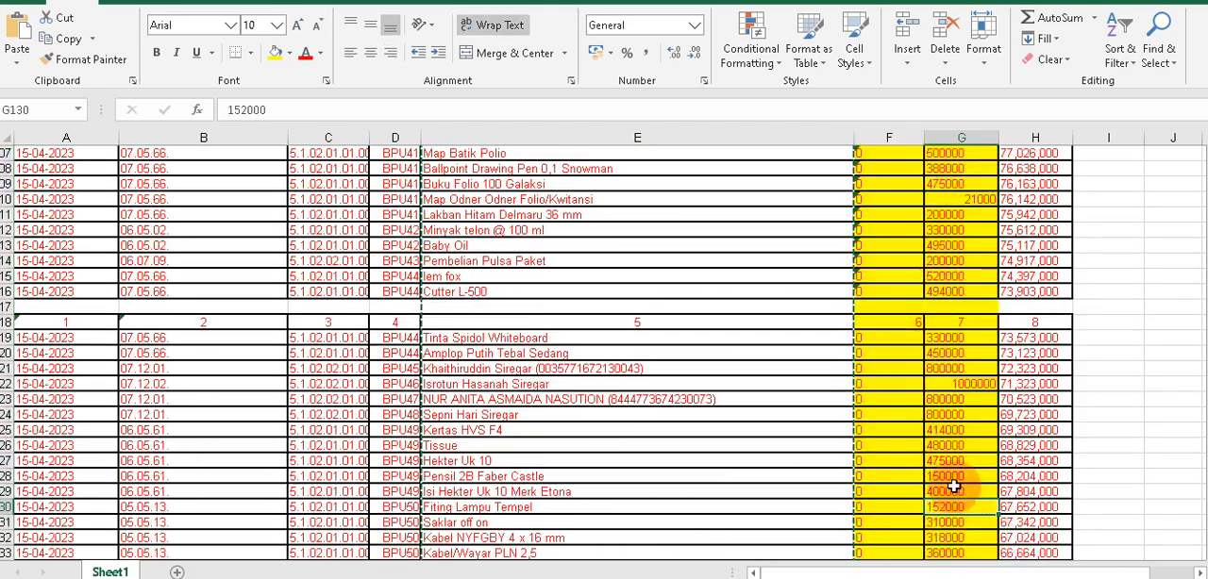
pyautogui.scroll(-4, 953, 483)
pyautogui.click(953, 479)
pyautogui.scroll(-5, 953, 519)
pyautogui.click(946, 461)
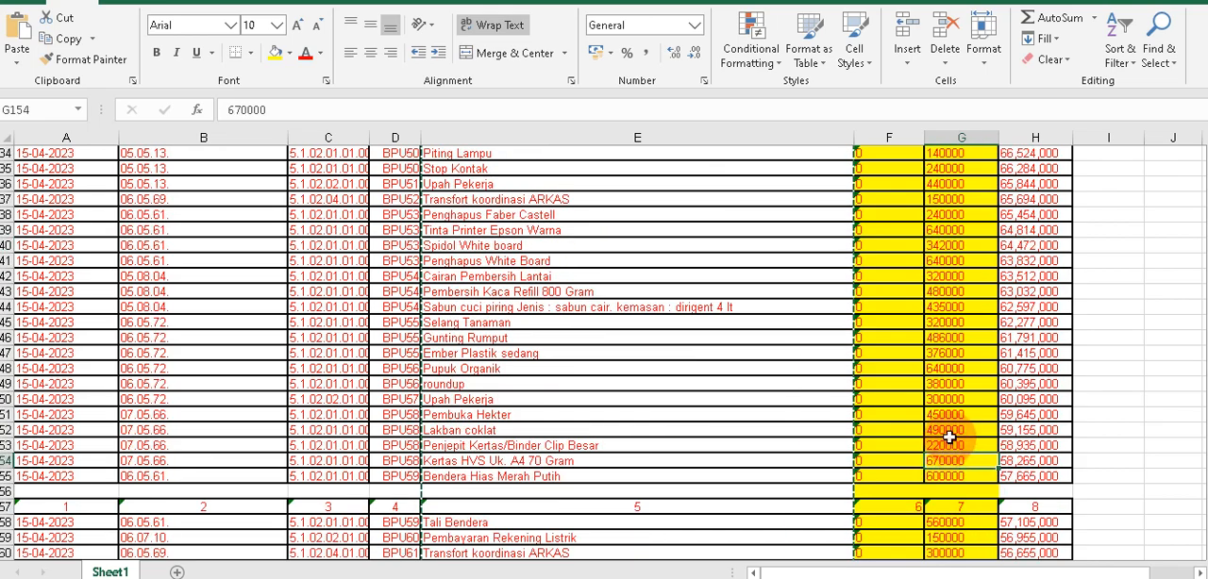
pyautogui.click(958, 384)
pyautogui.scroll(-16, 987, 495)
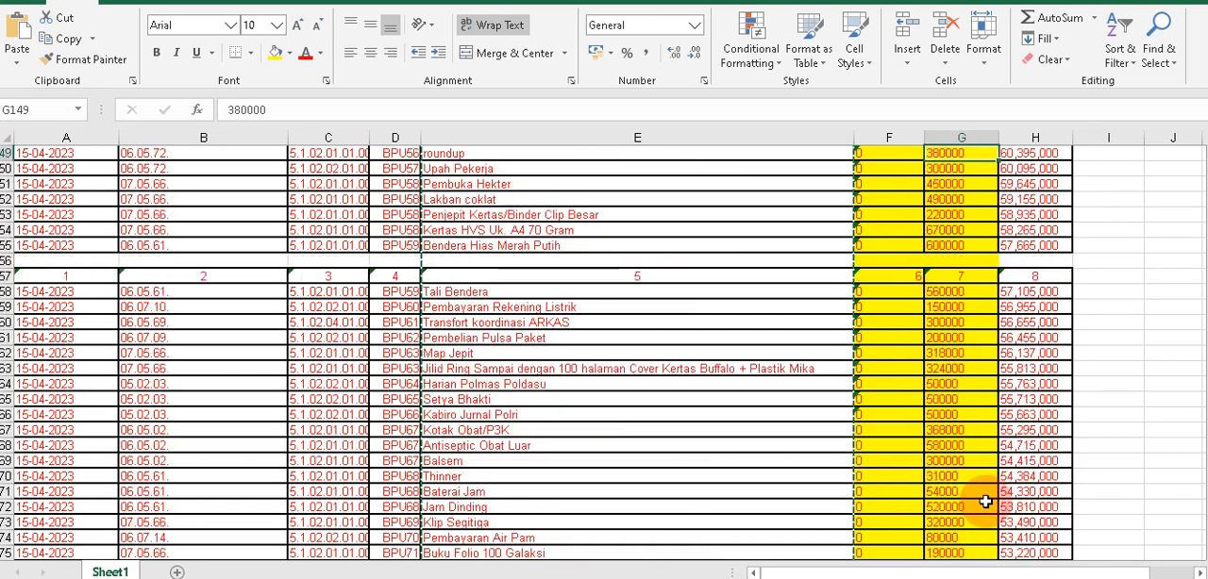
pyautogui.scroll(-11, 985, 502)
pyautogui.scroll(3, 1000, 448)
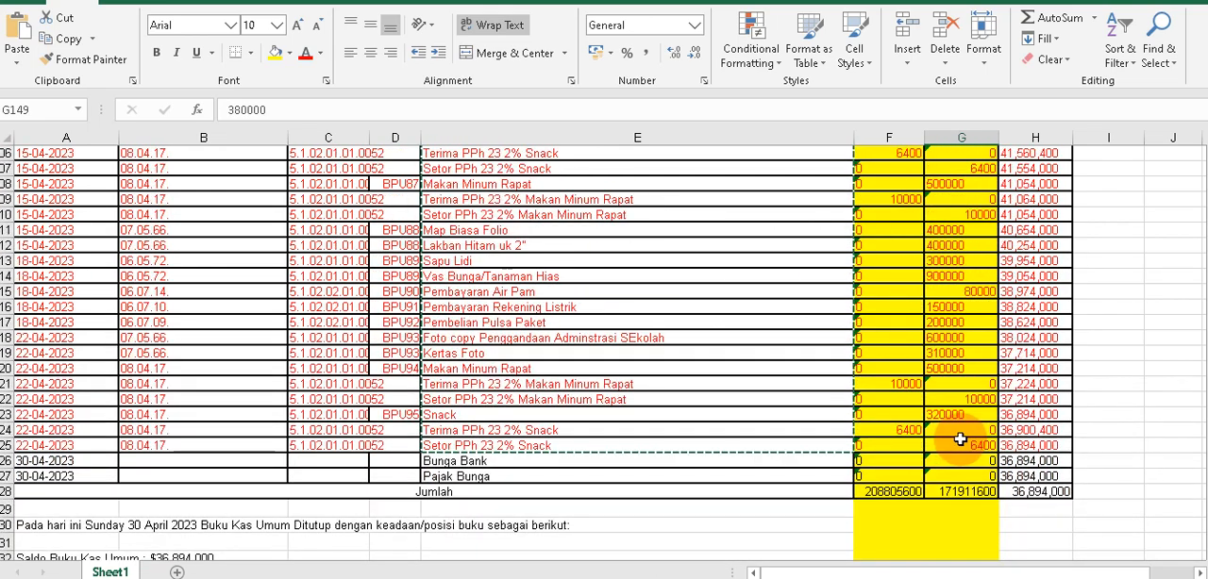
# Compare the number format of the Penerimaan and Pengeluaran columns with the Saldo column from the last entries back to row 21.
pyautogui.moveTo(974, 443); pyautogui.dragTo(819, 132)
pyautogui.click(1045, 355)
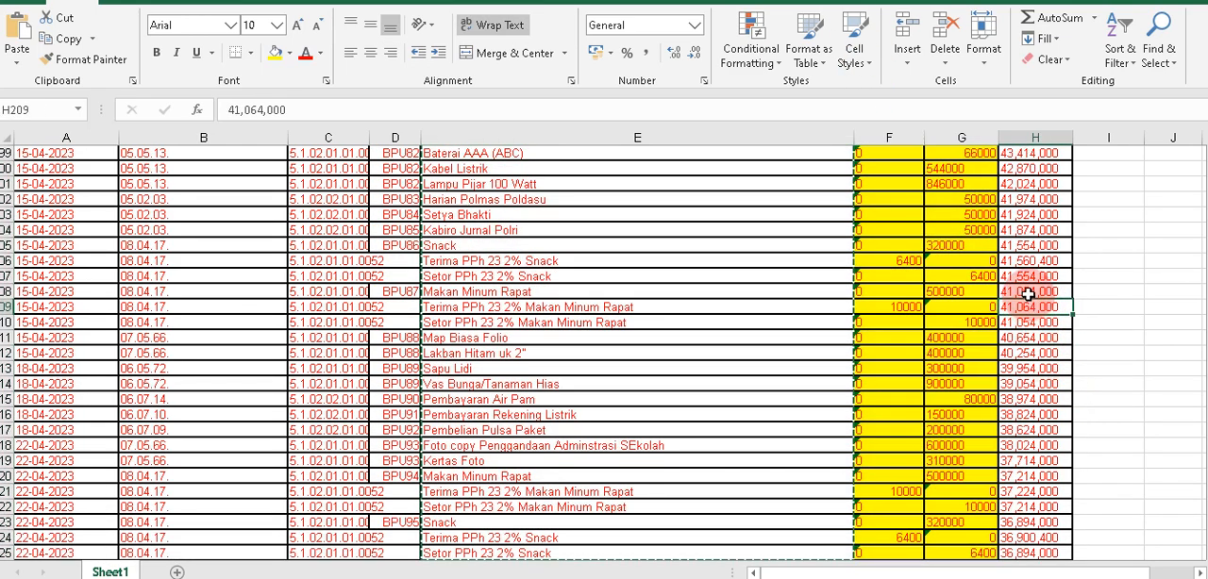
pyautogui.click(1029, 352)
pyautogui.click(1033, 292)
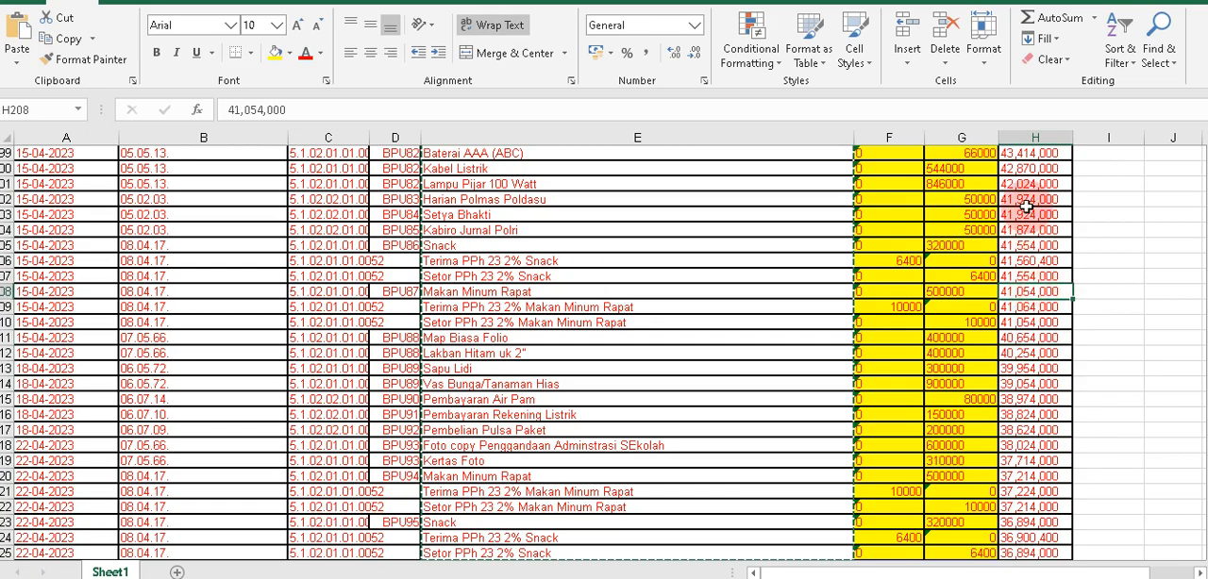
pyautogui.click(905, 139)
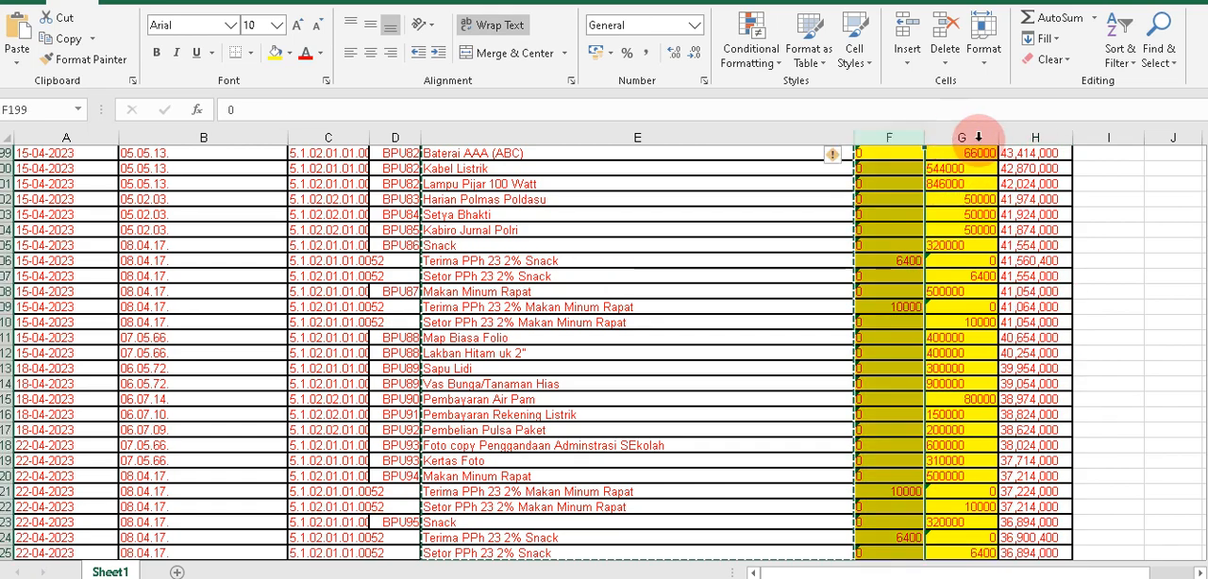
pyautogui.click(1031, 139)
pyautogui.scroll(16, 1037, 227)
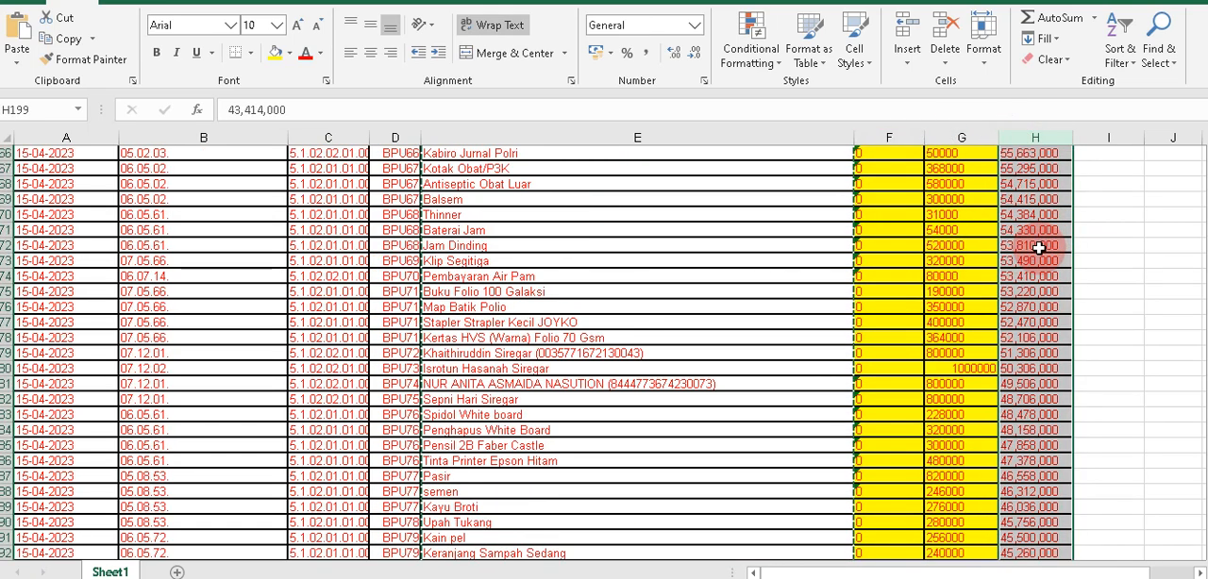
pyautogui.click(892, 140)
pyautogui.moveTo(892, 139); pyautogui.dragTo(986, 144)
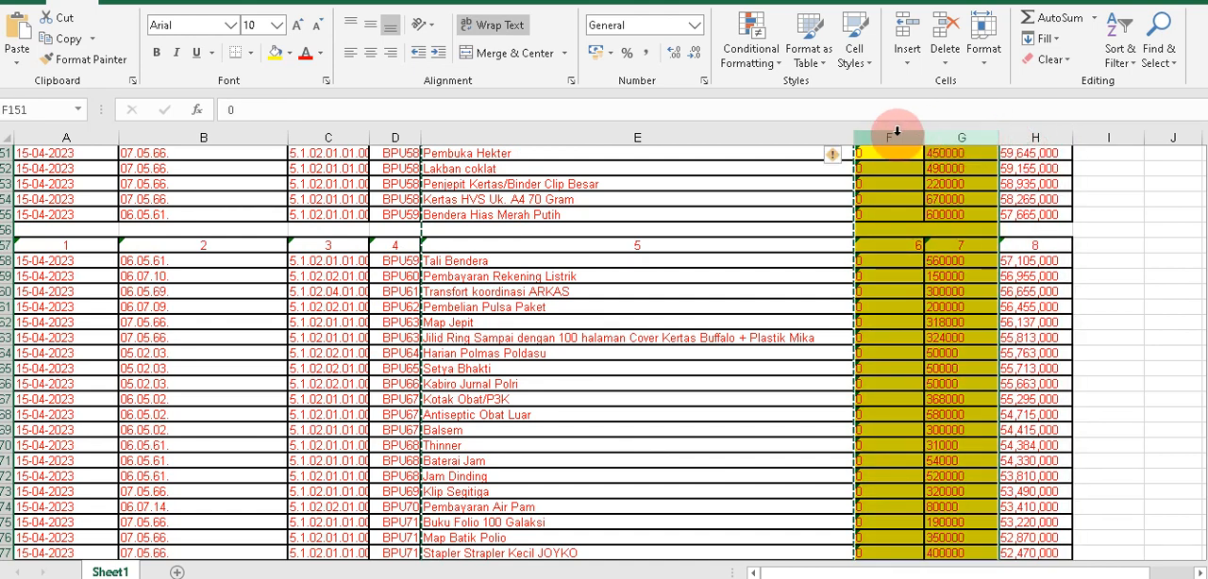
pyautogui.moveTo(895, 135); pyautogui.dragTo(1041, 133)
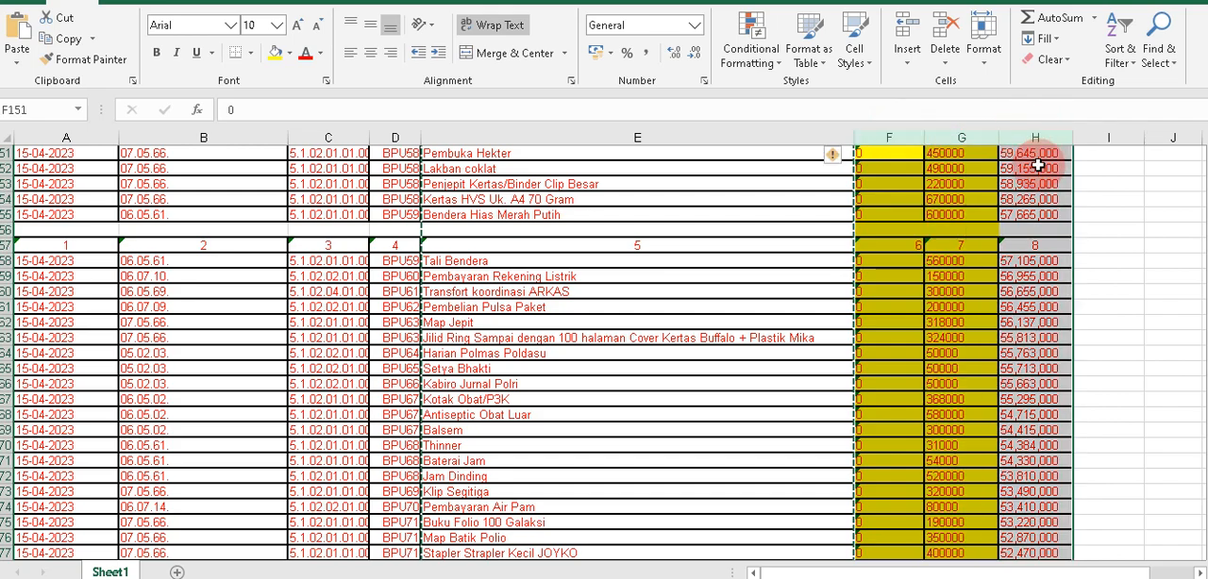
pyautogui.click(1039, 168)
pyautogui.scroll(14, 1030, 188)
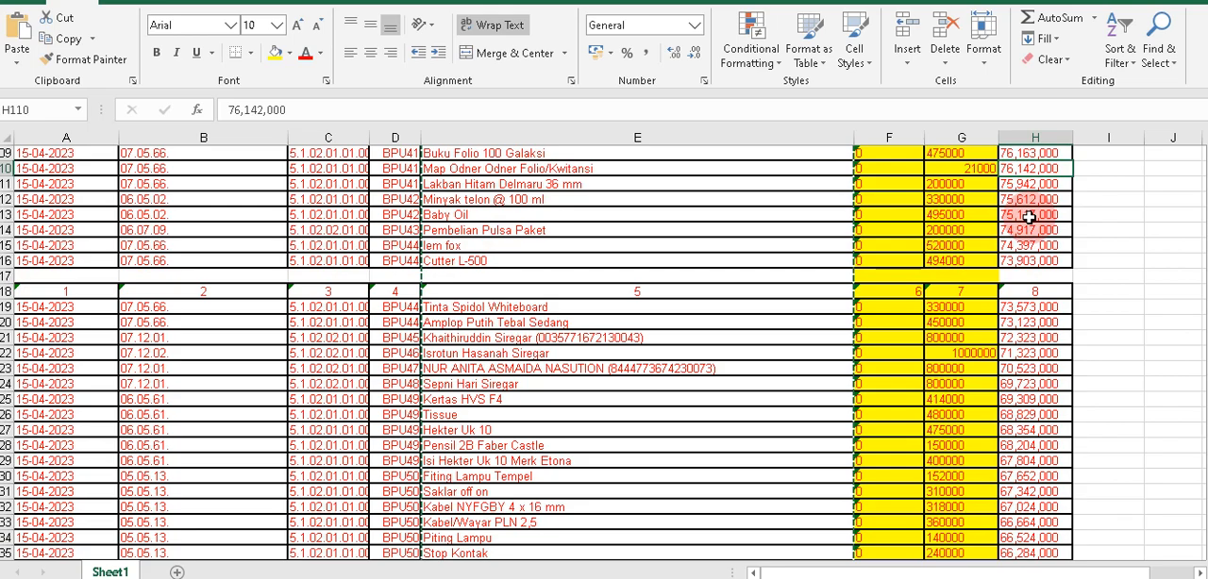
pyautogui.scroll(9, 1031, 228)
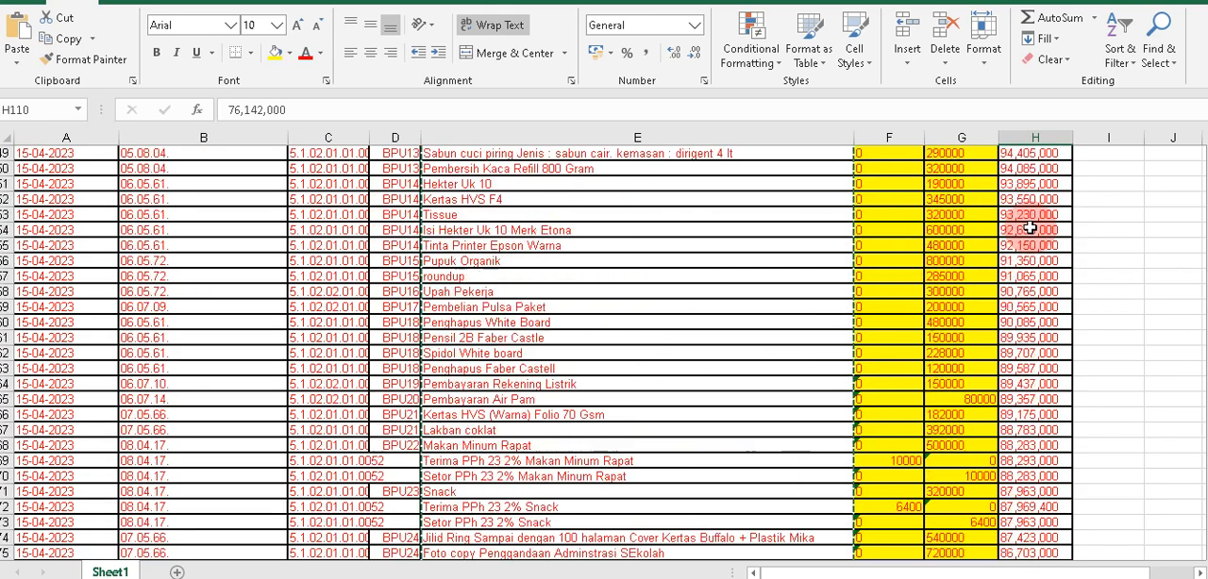
pyautogui.scroll(20, 1031, 228)
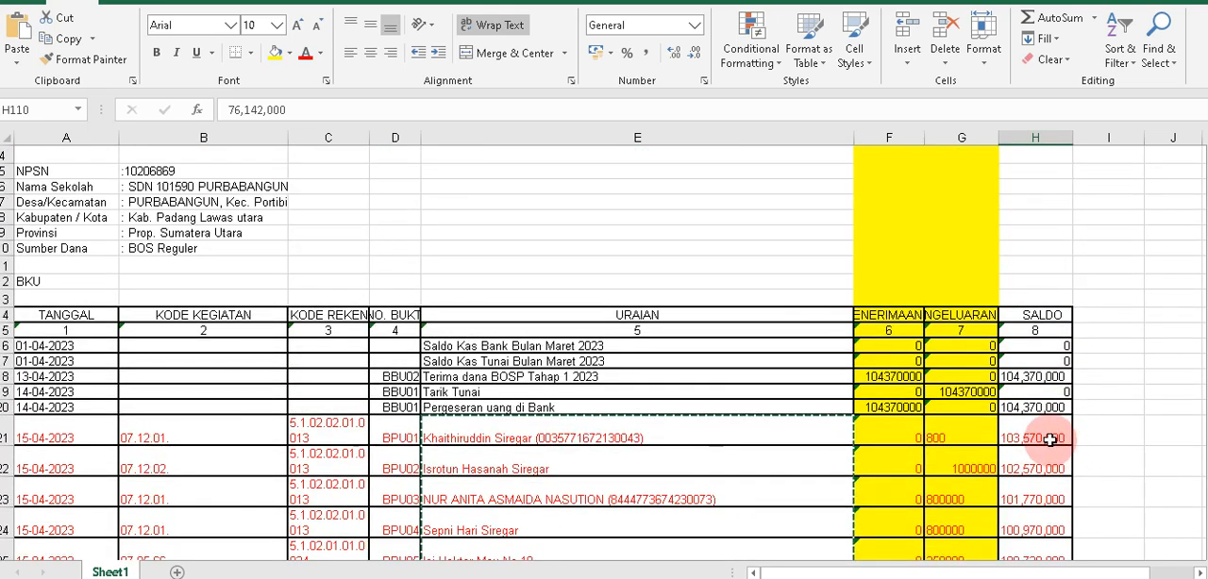
# Remove every comma from the Saldo column H by replacing "," with nothing.
pyautogui.click(976, 435)
pyautogui.click(1009, 432)
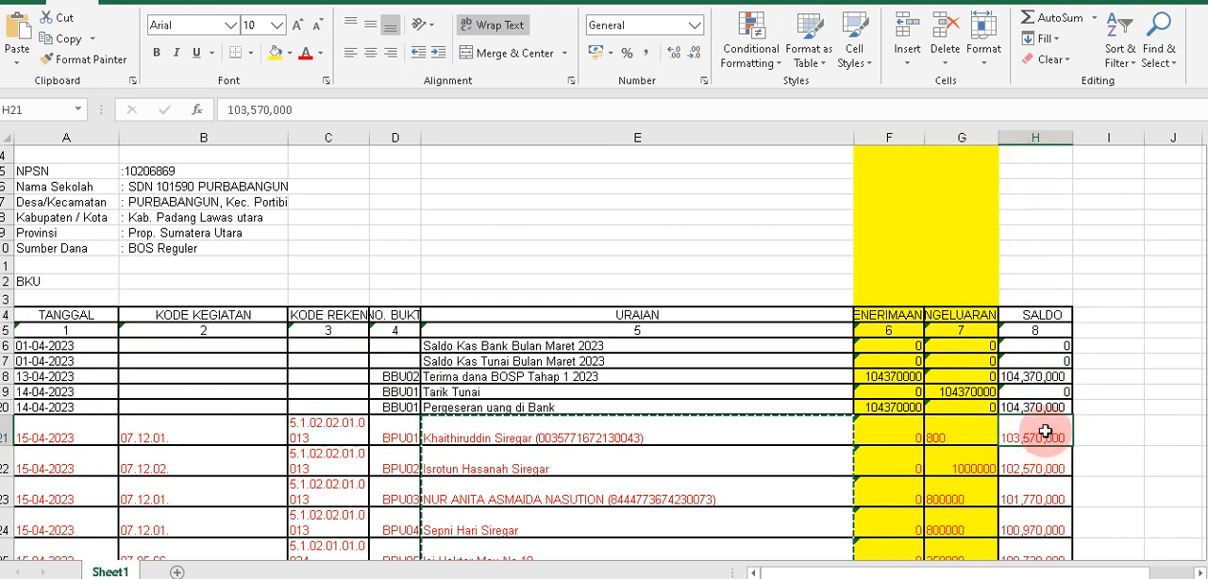
pyautogui.click(1039, 135)
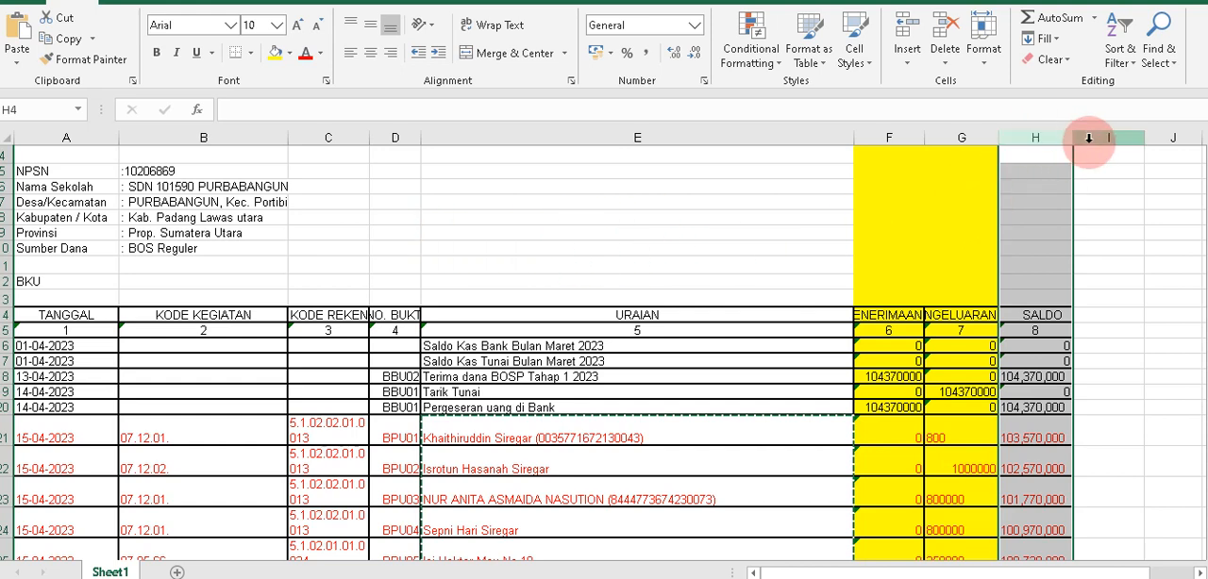
pyautogui.click(1039, 136)
pyautogui.hotkey('ctrl', 'f')
pyautogui.write(',')
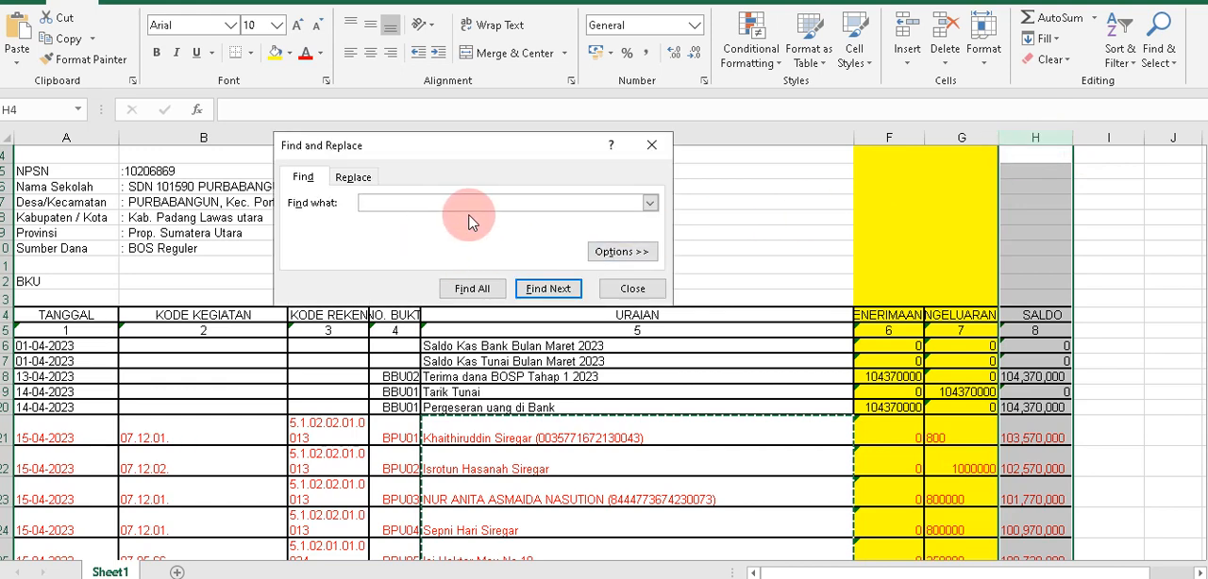
pyautogui.click(354, 176)
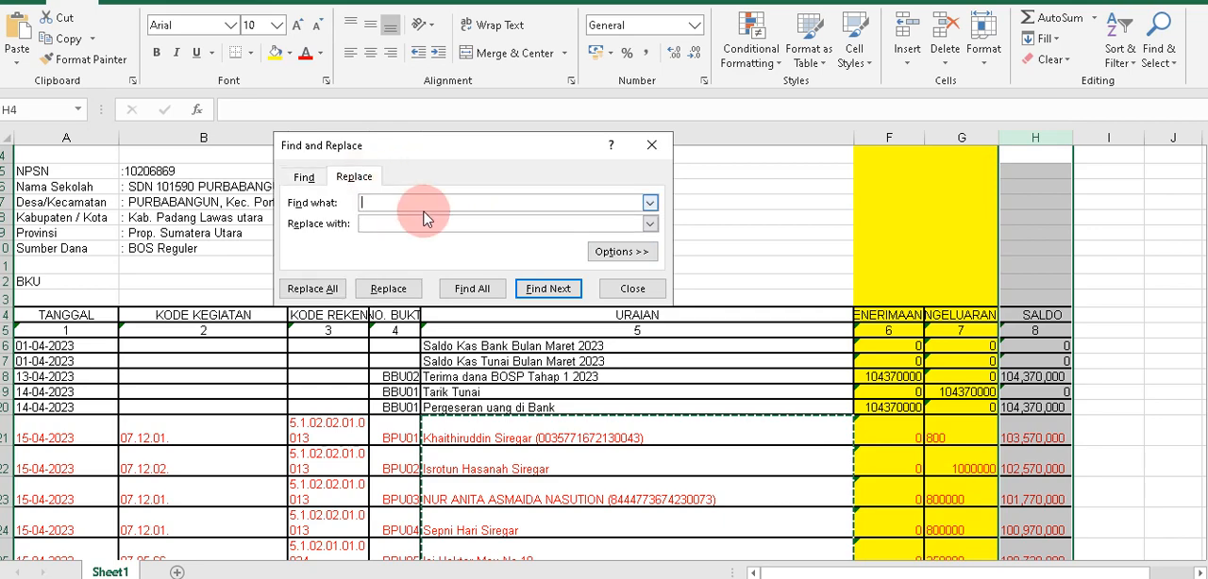
pyautogui.click(384, 223)
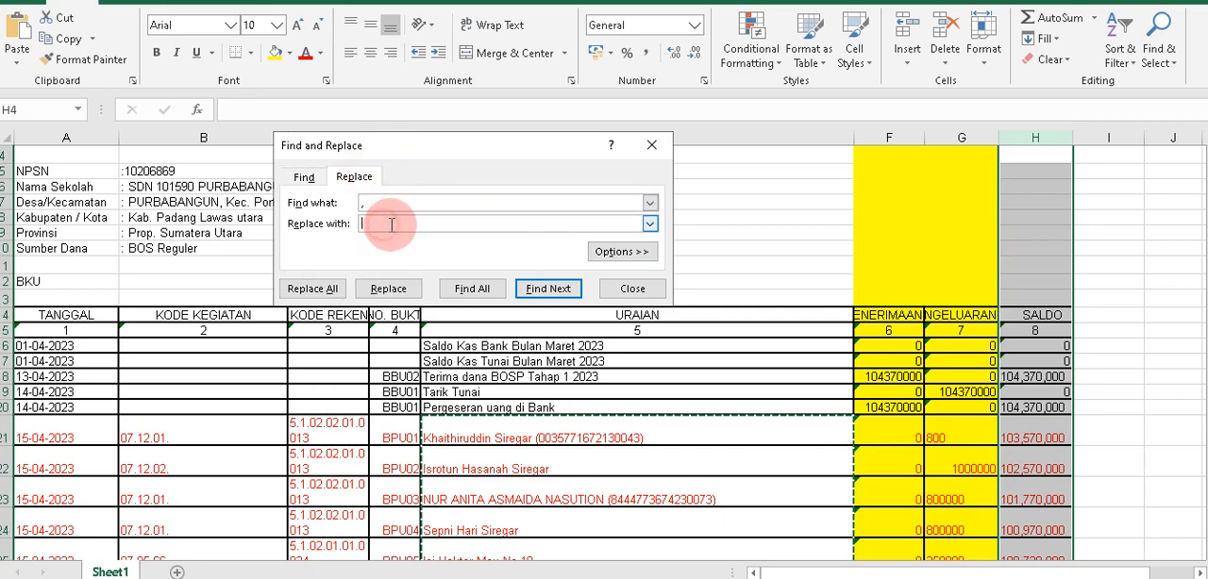
pyautogui.click(312, 289)
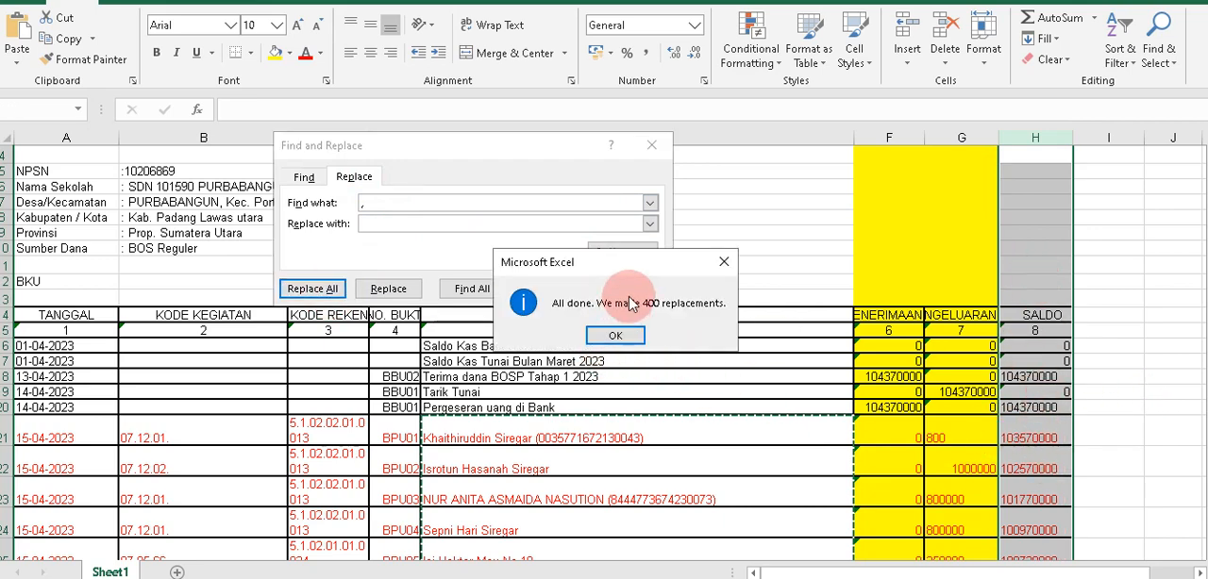
pyautogui.click(622, 335)
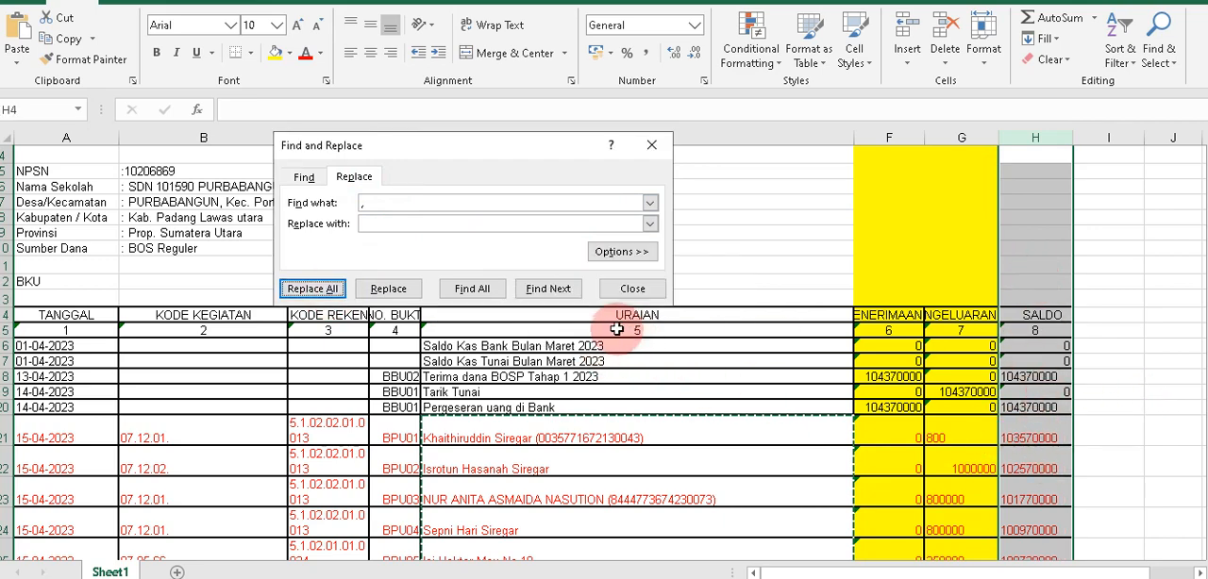
pyautogui.click(637, 287)
# Check the Saldo column for leftover commas, along with the Penerimaan and Pengeluaran columns.
pyautogui.click(1042, 406)
pyautogui.scroll(-2, 1043, 410)
pyautogui.click(1038, 419)
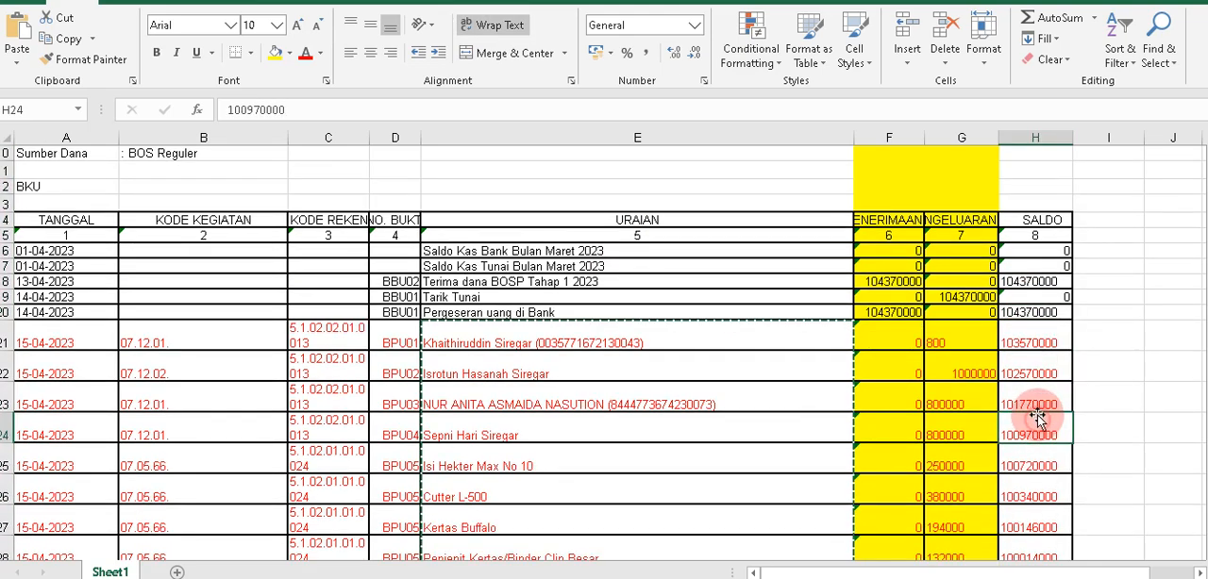
pyautogui.click(1038, 139)
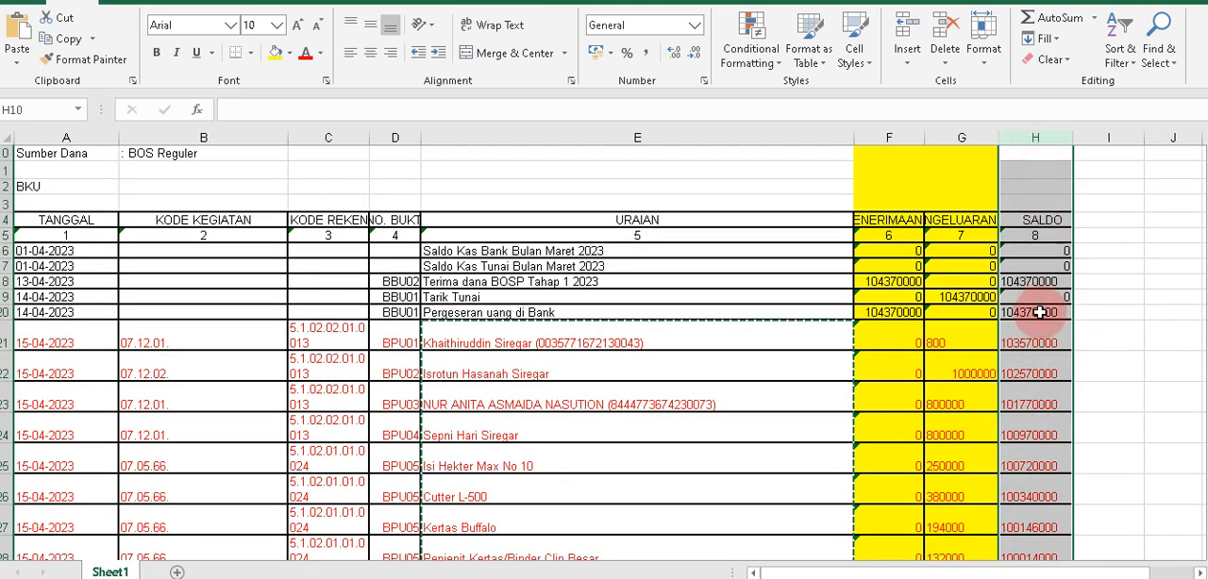
pyautogui.scroll(-4, 1044, 383)
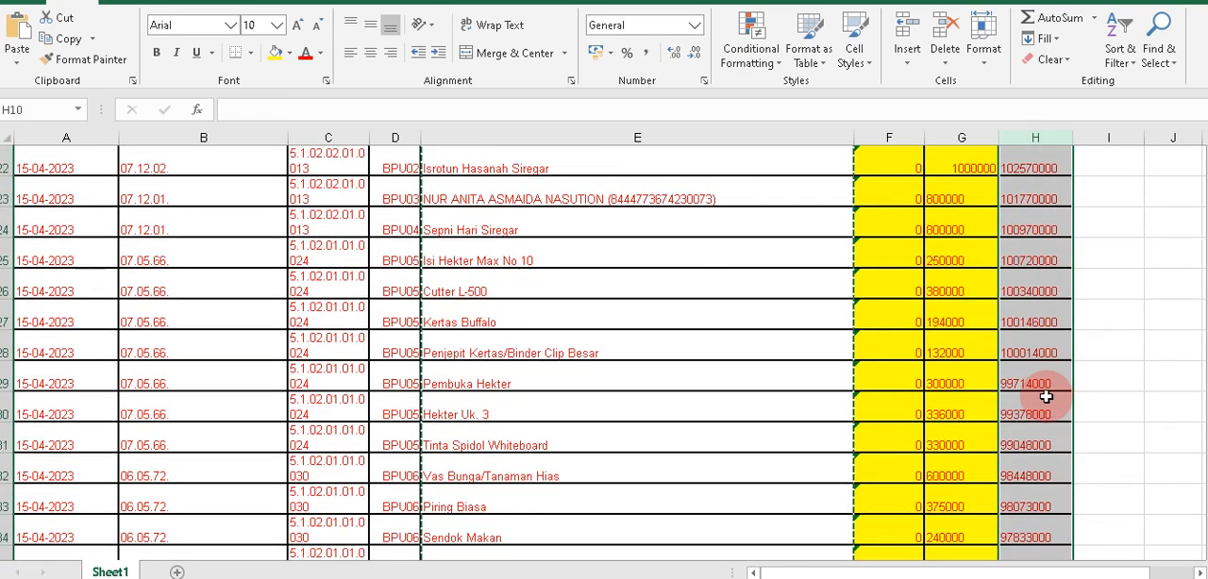
pyautogui.scroll(-3, 1044, 391)
pyautogui.click(1032, 374)
pyautogui.scroll(5, 1030, 368)
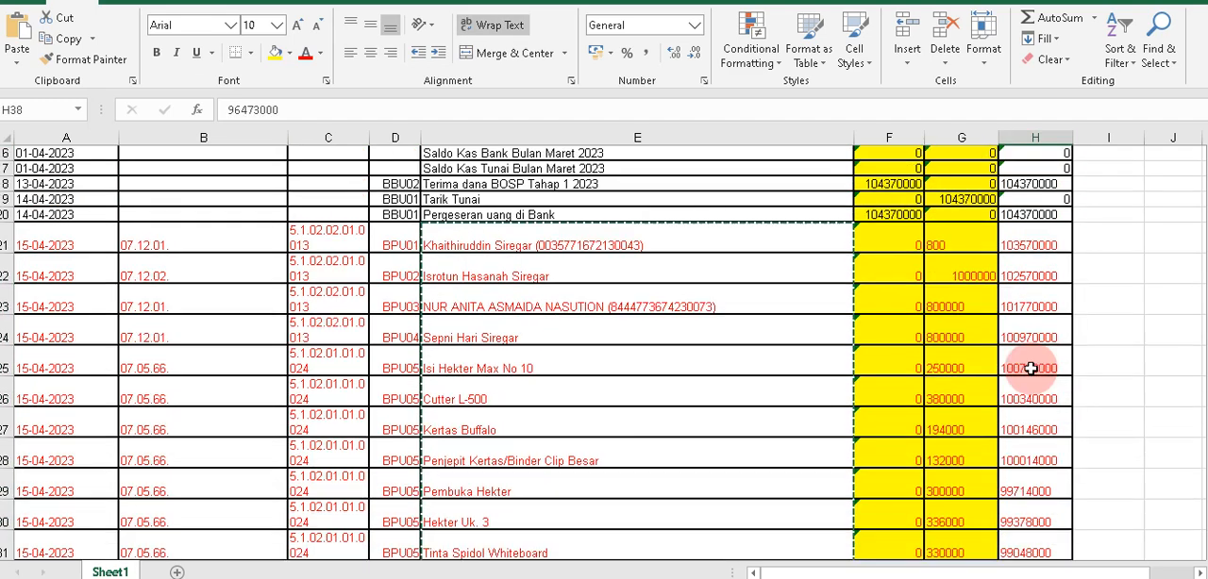
pyautogui.scroll(4, 1030, 368)
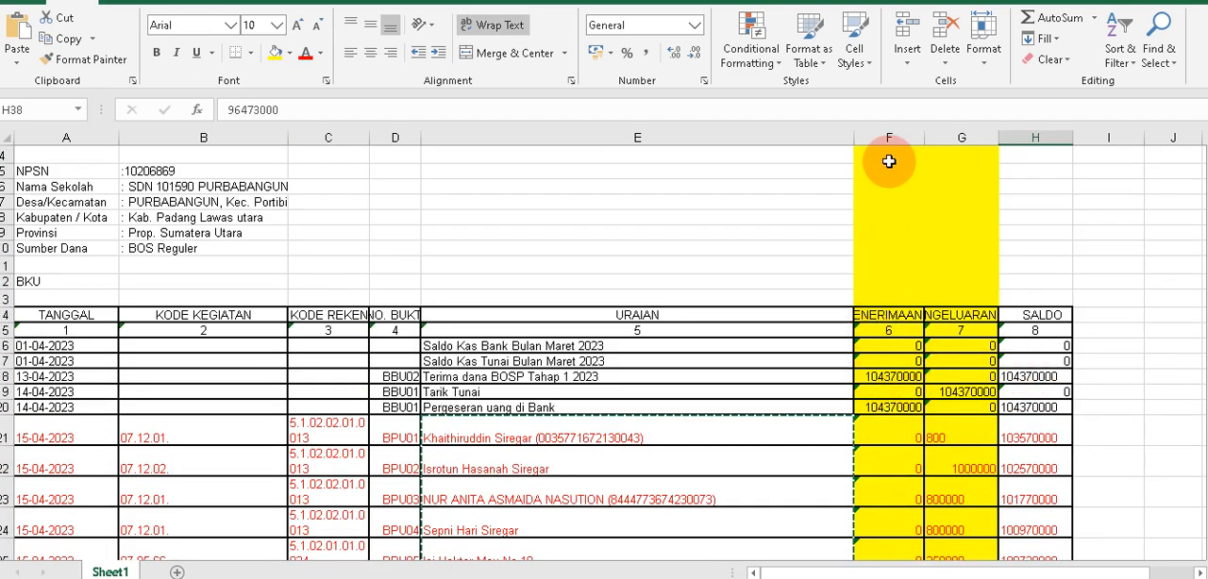
pyautogui.moveTo(888, 138); pyautogui.dragTo(951, 138)
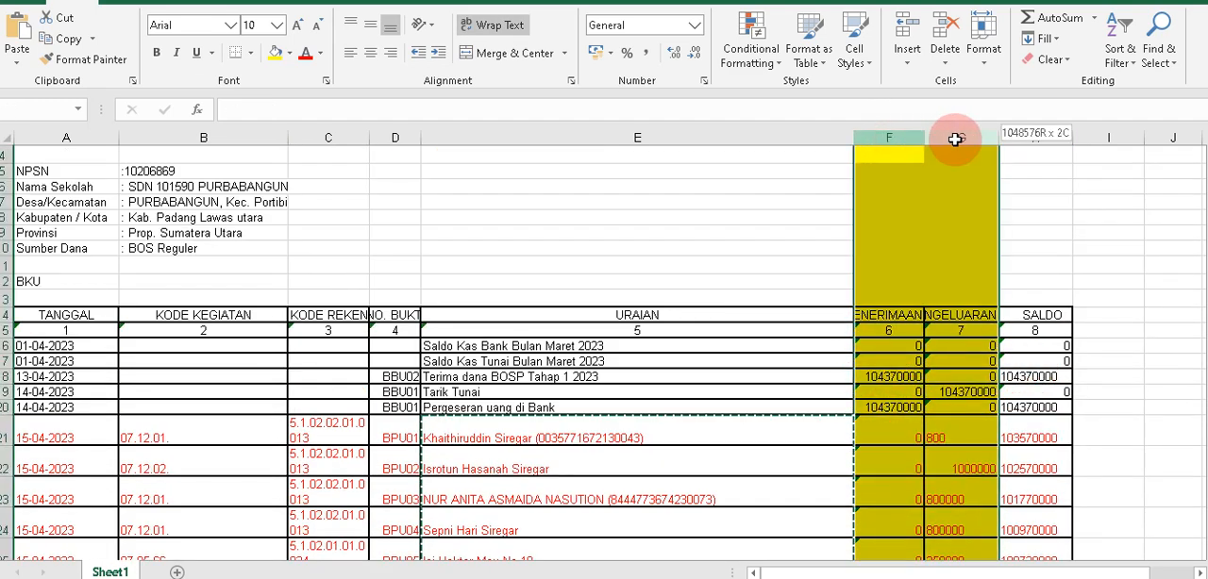
pyautogui.click(886, 321)
pyautogui.scroll(-1, 863, 415)
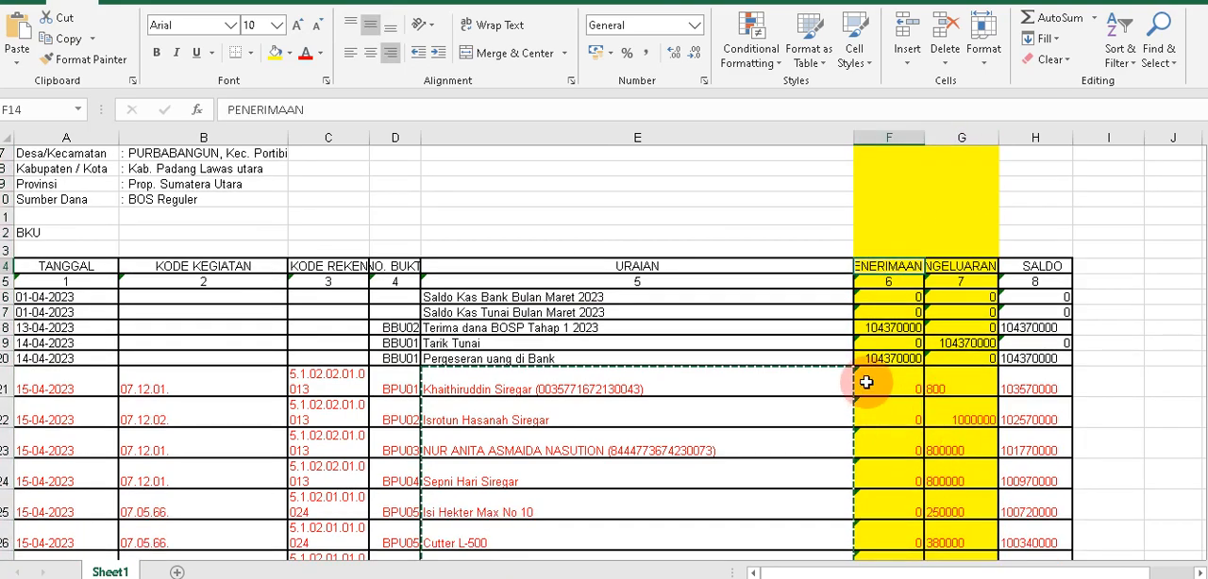
# Copy the Penerimaan and Pengeluaran amounts in rows 21 to 225 and paste them as values into the APLIKASI A2 v4 DATA AWAL table from M9.
pyautogui.moveTo(866, 382); pyautogui.dragTo(969, 178)
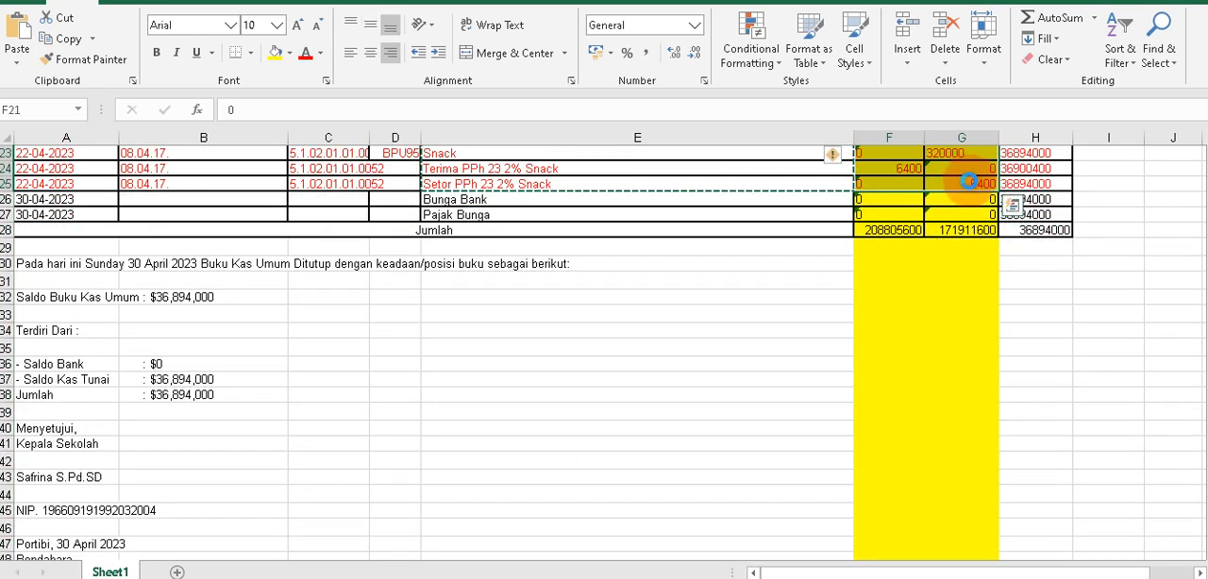
pyautogui.hotkey('ctrl', 'c')
pyautogui.click(538, 578)
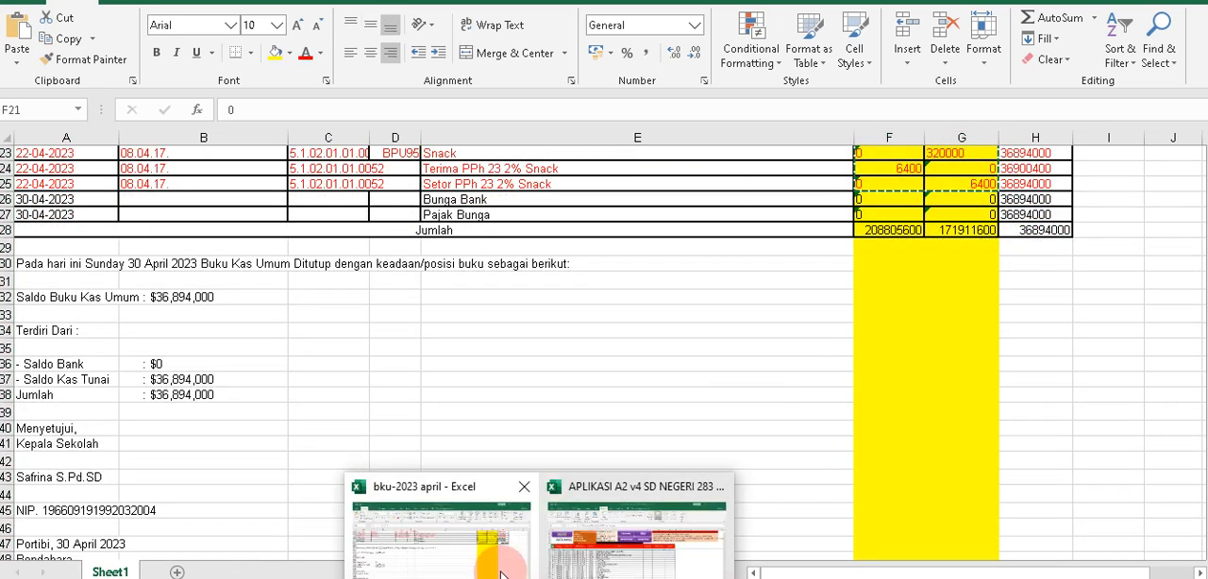
pyautogui.click(596, 553)
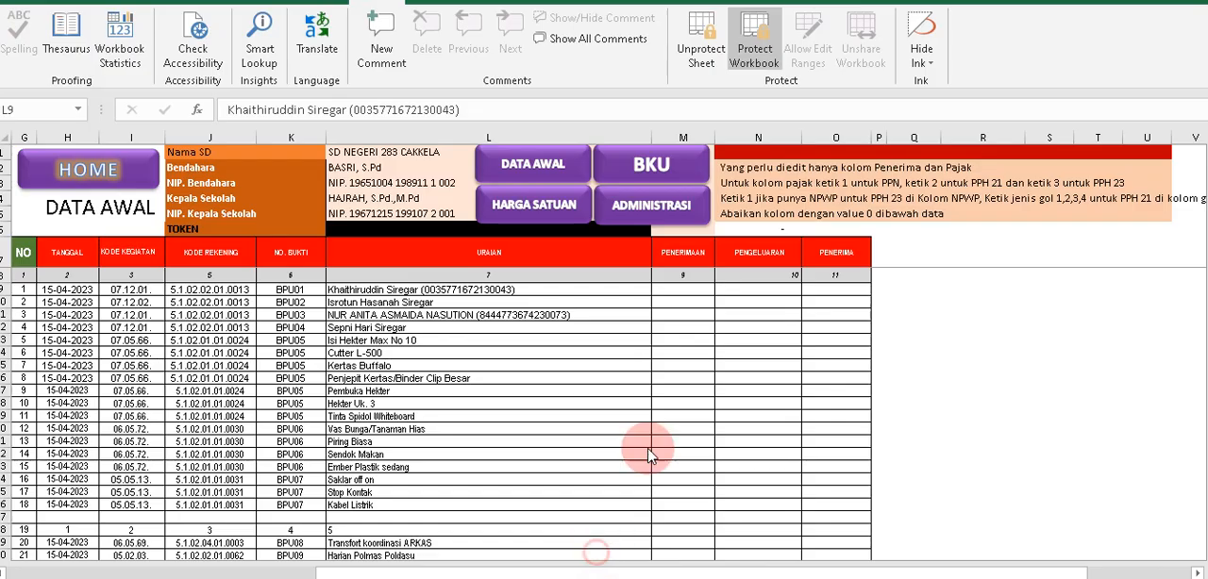
pyautogui.rightClick(698, 289)
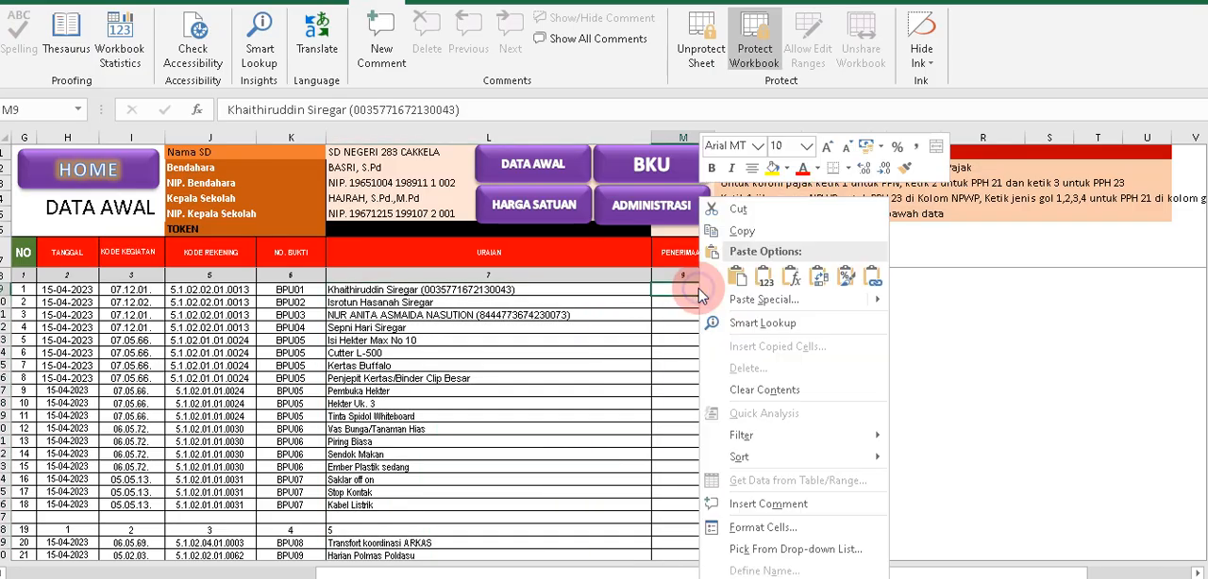
pyautogui.click(710, 275)
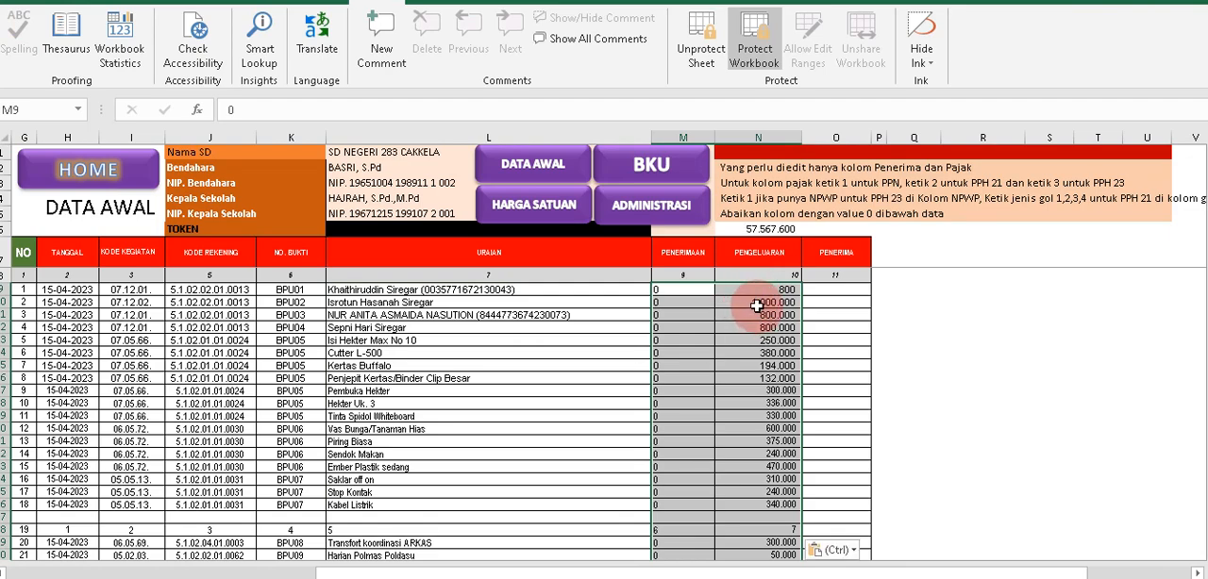
# Check the pasted Penerimaan and Pengeluaran amounts down to the last entry, Setor PPh 23 2% Snack.
pyautogui.scroll(-20, 757, 306)
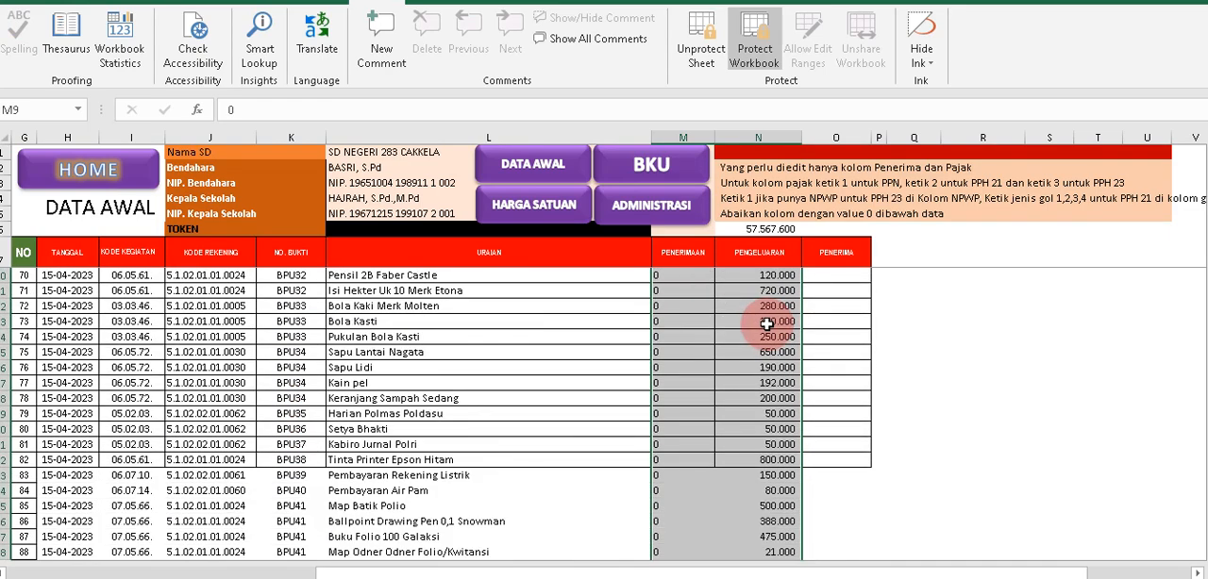
pyautogui.scroll(-20, 767, 323)
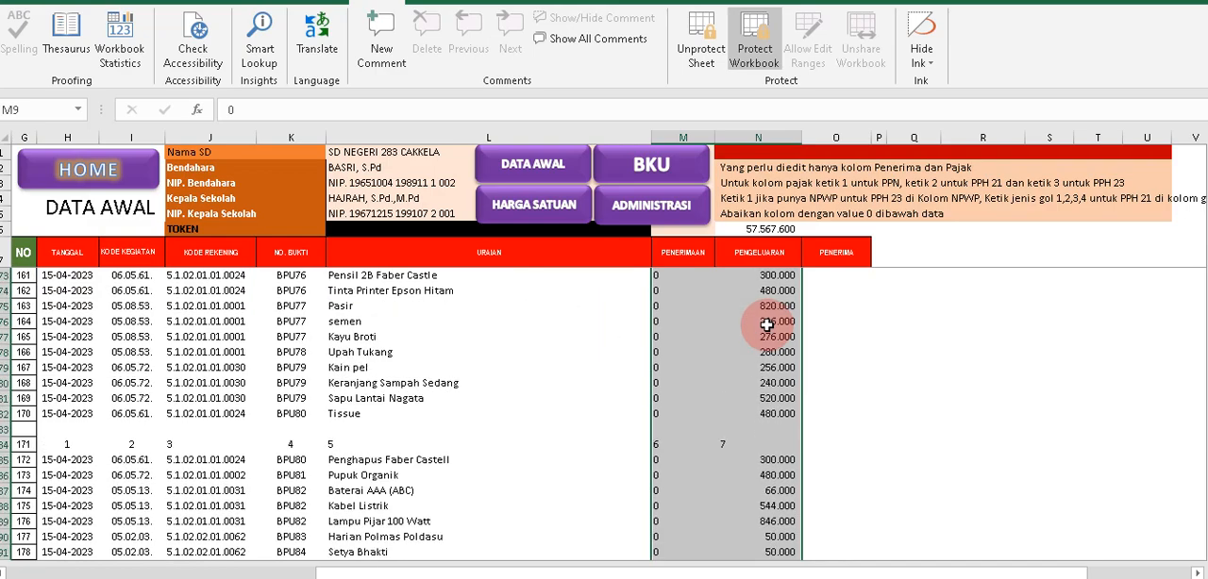
pyautogui.scroll(-12, 768, 323)
pyautogui.scroll(2, 774, 330)
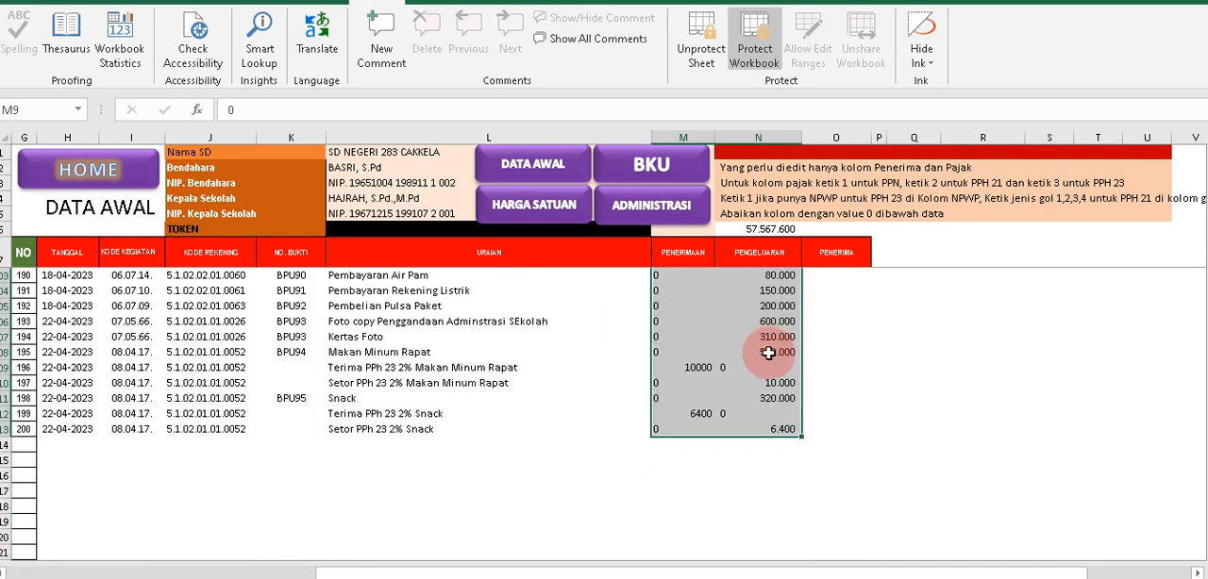
pyautogui.click(768, 352)
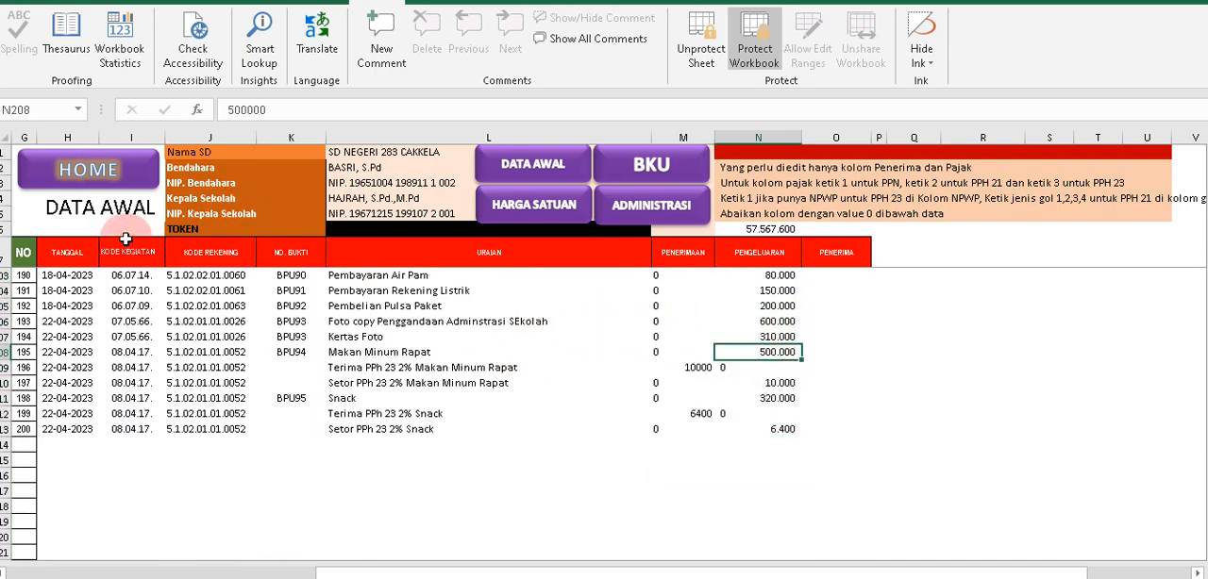
pyautogui.click(796, 433)
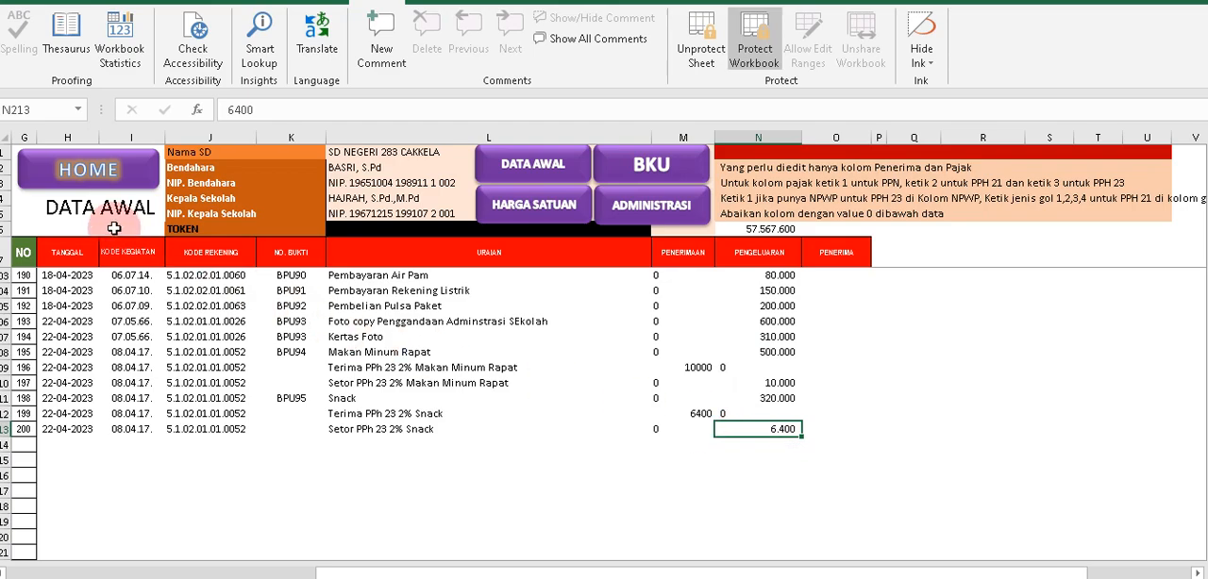
# Review No. Bukti entries BPU01 to BPU10 on the BKU sheet and return to the DATA AWAL sheet.
pyautogui.click(626, 178)
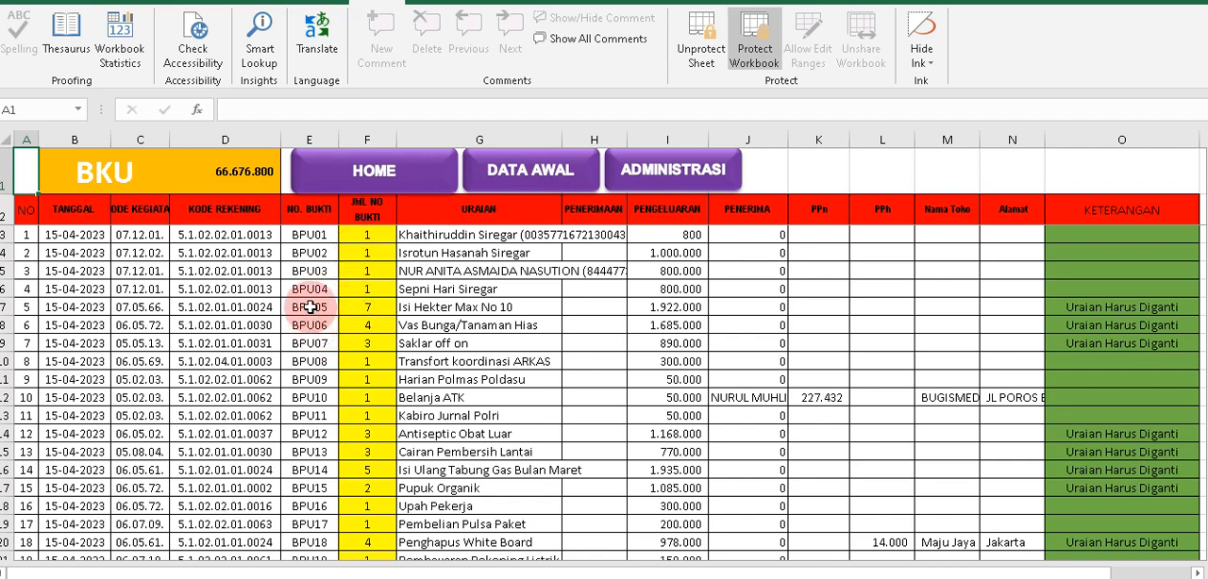
pyautogui.moveTo(310, 255); pyautogui.dragTo(311, 362)
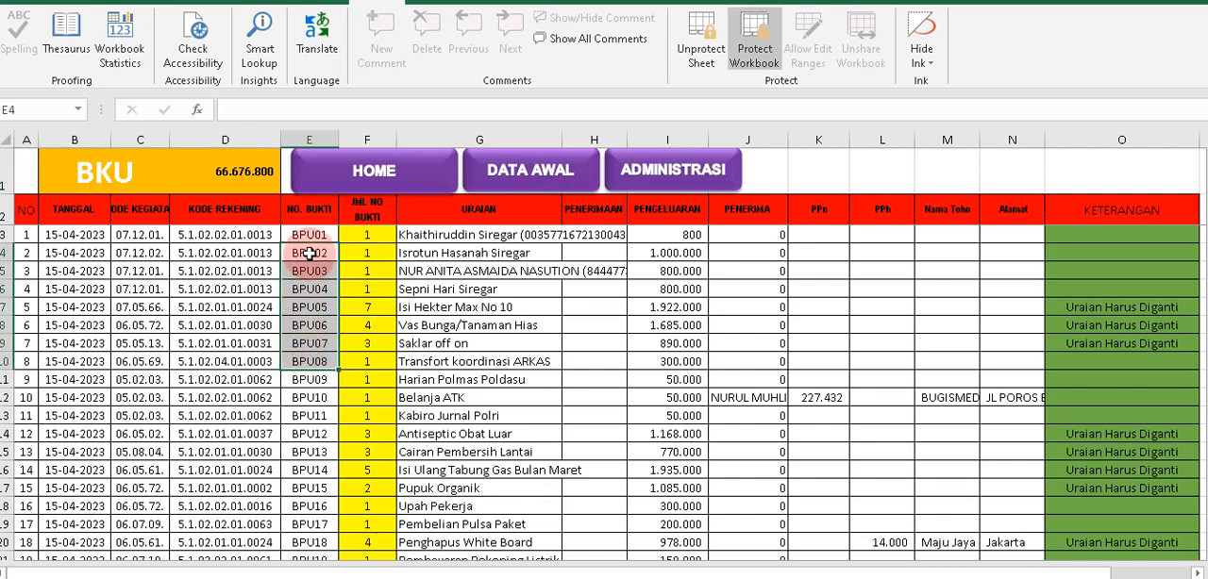
pyautogui.moveTo(311, 235); pyautogui.dragTo(312, 397)
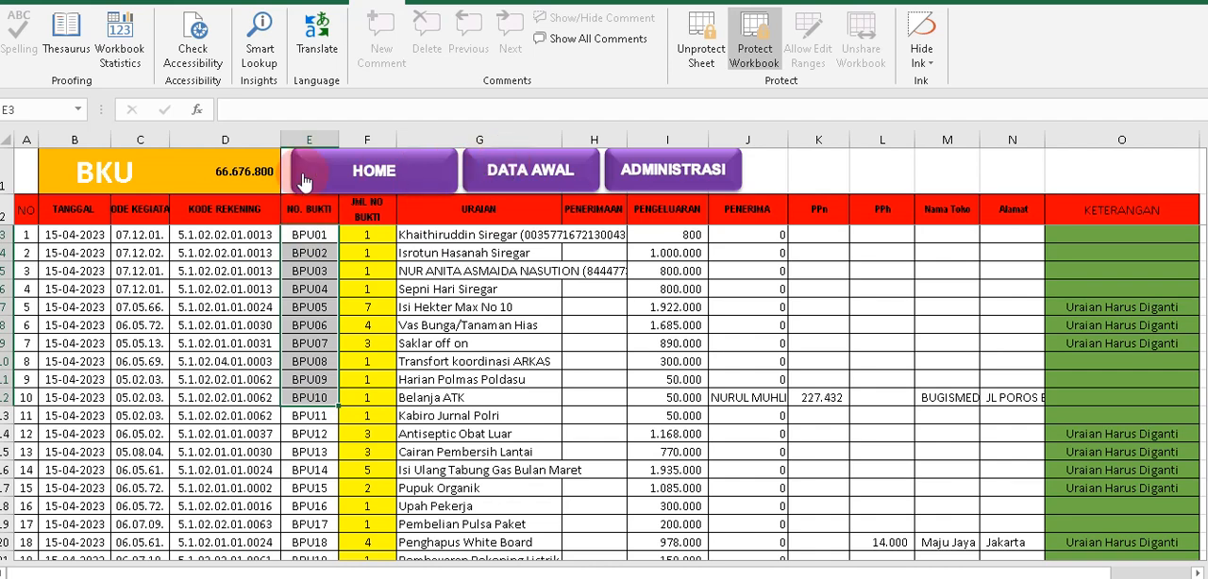
pyautogui.click(510, 173)
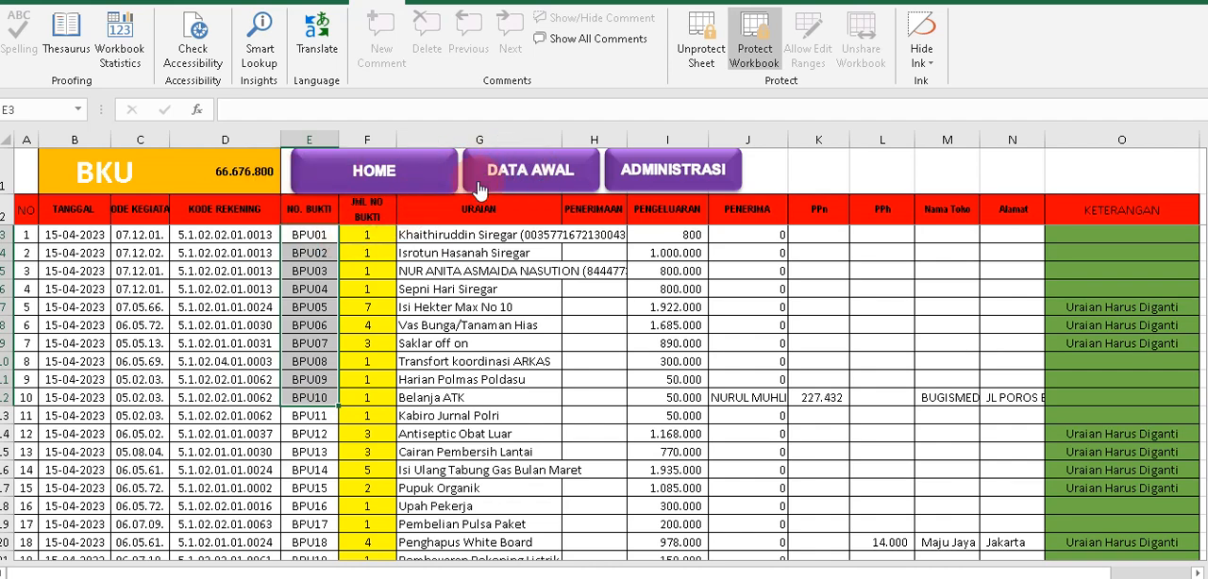
pyautogui.click(501, 182)
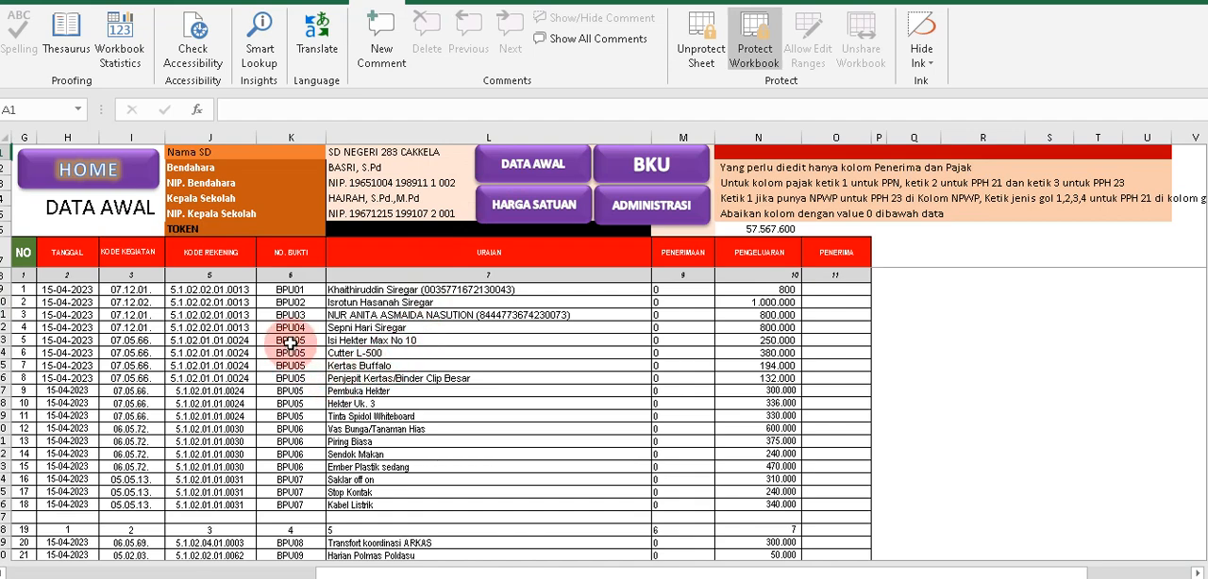
# Examine the group of BPU05 entries and their Uraian descriptions in the DATA AWAL table.
pyautogui.moveTo(290, 343); pyautogui.dragTo(290, 378)
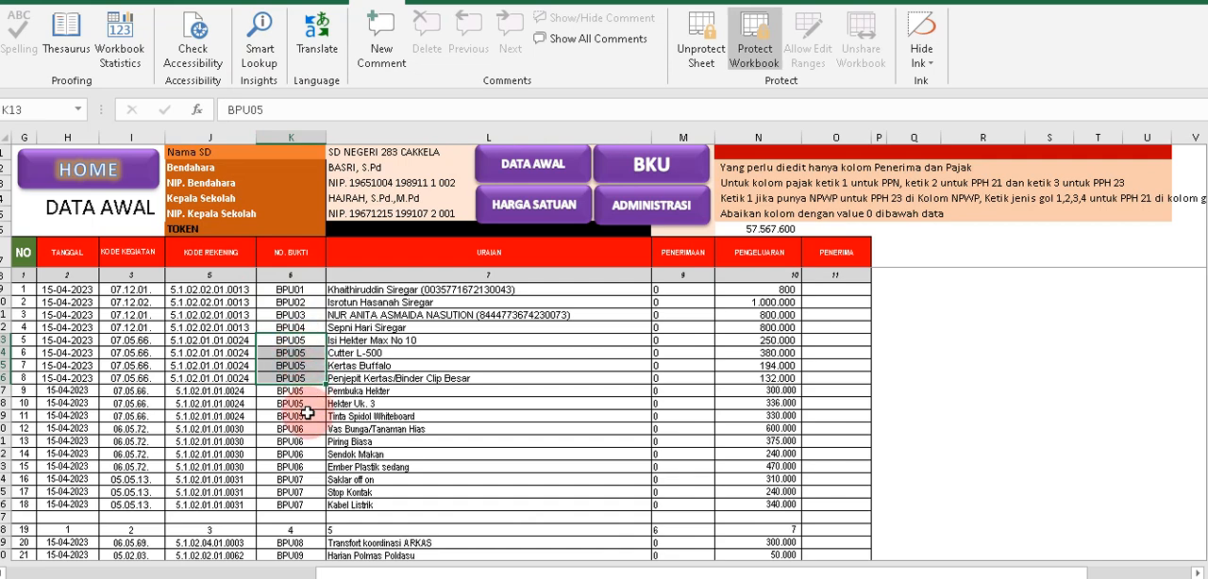
pyautogui.moveTo(307, 340); pyautogui.dragTo(305, 418)
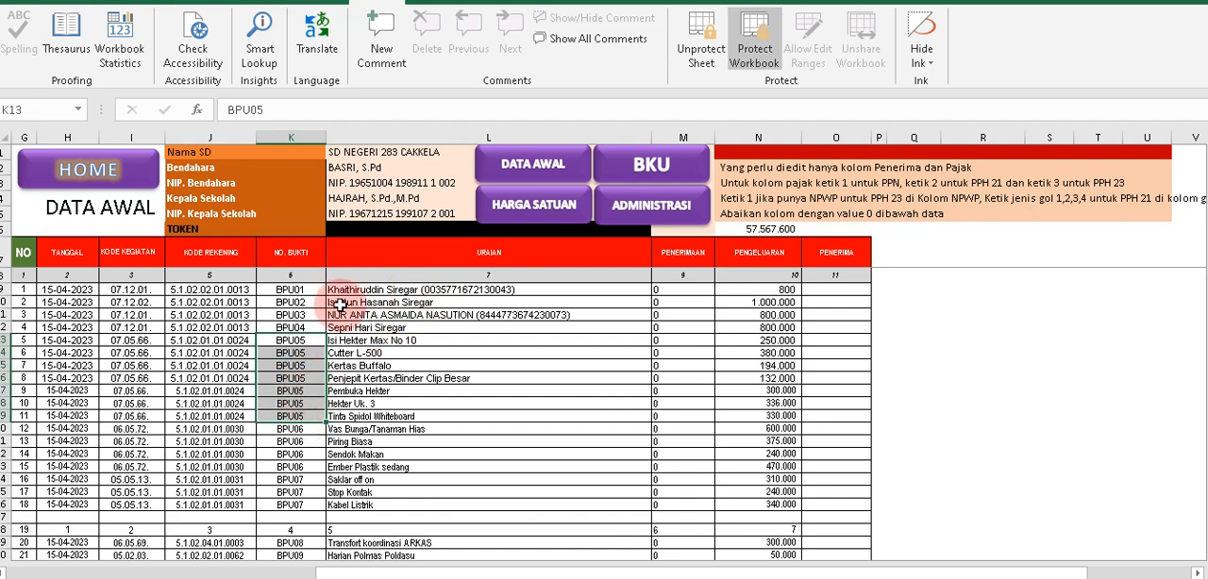
pyautogui.moveTo(291, 342); pyautogui.dragTo(520, 413)
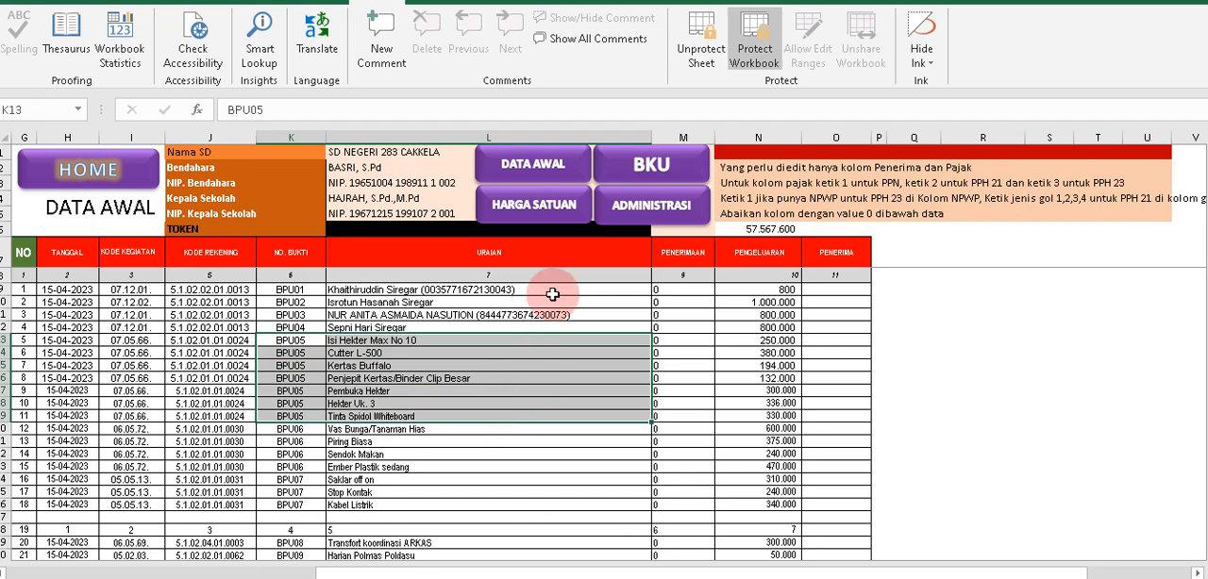
# On the BKU sheet, examine the Jml No Bukti, Keterangan and Uraian cells of the BPU05 row.
pyautogui.click(632, 168)
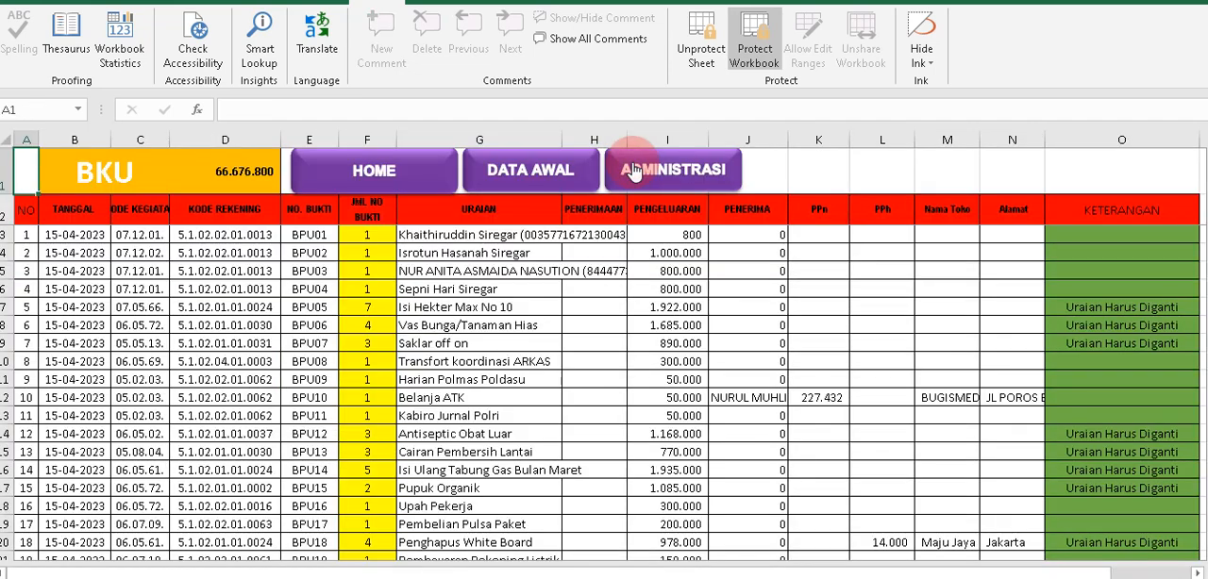
pyautogui.click(321, 309)
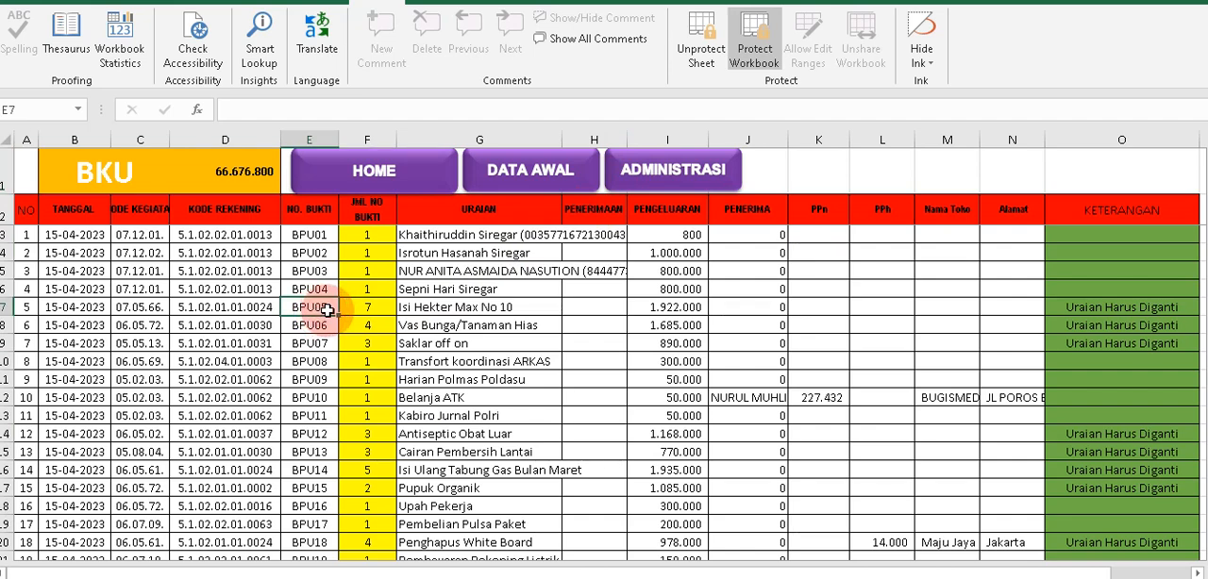
pyautogui.click(355, 306)
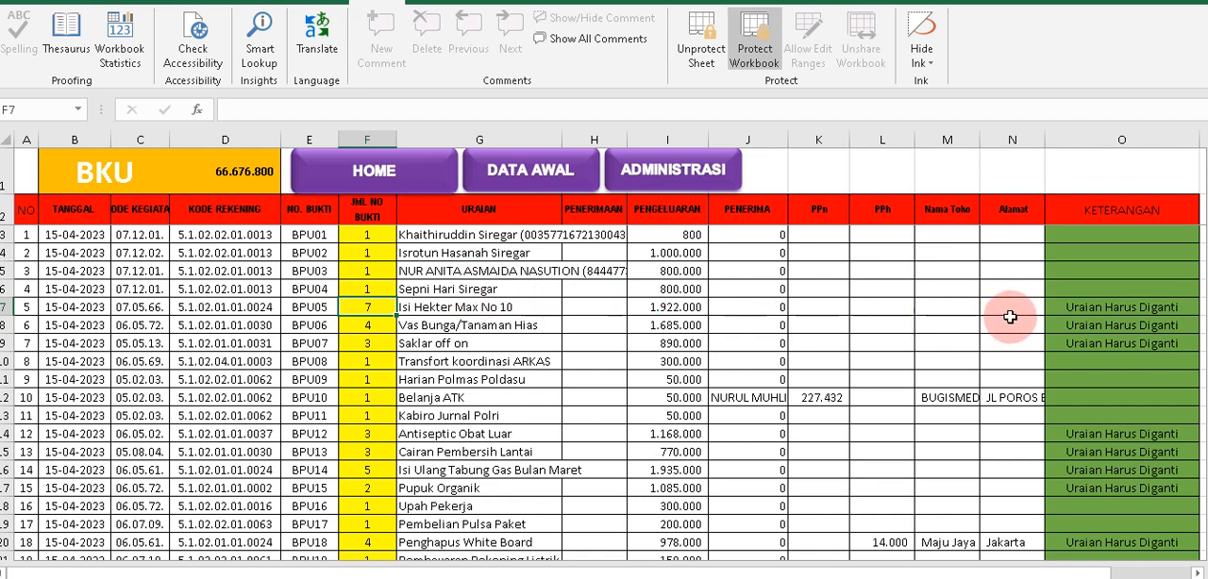
pyautogui.click(1095, 309)
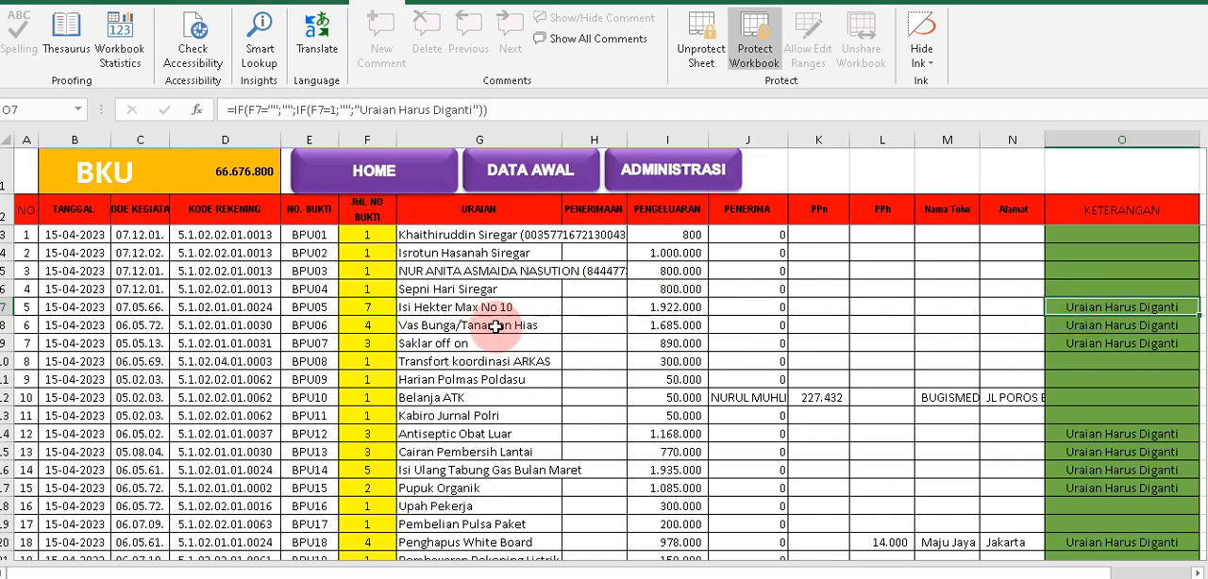
pyautogui.click(454, 301)
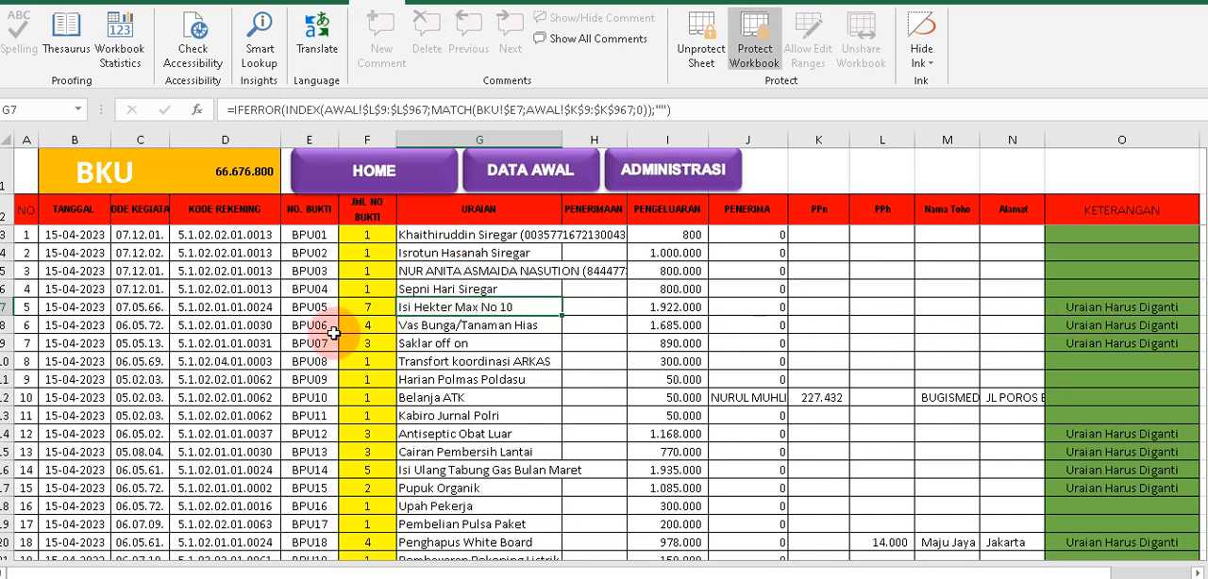
pyautogui.click(365, 308)
pyautogui.click(428, 308)
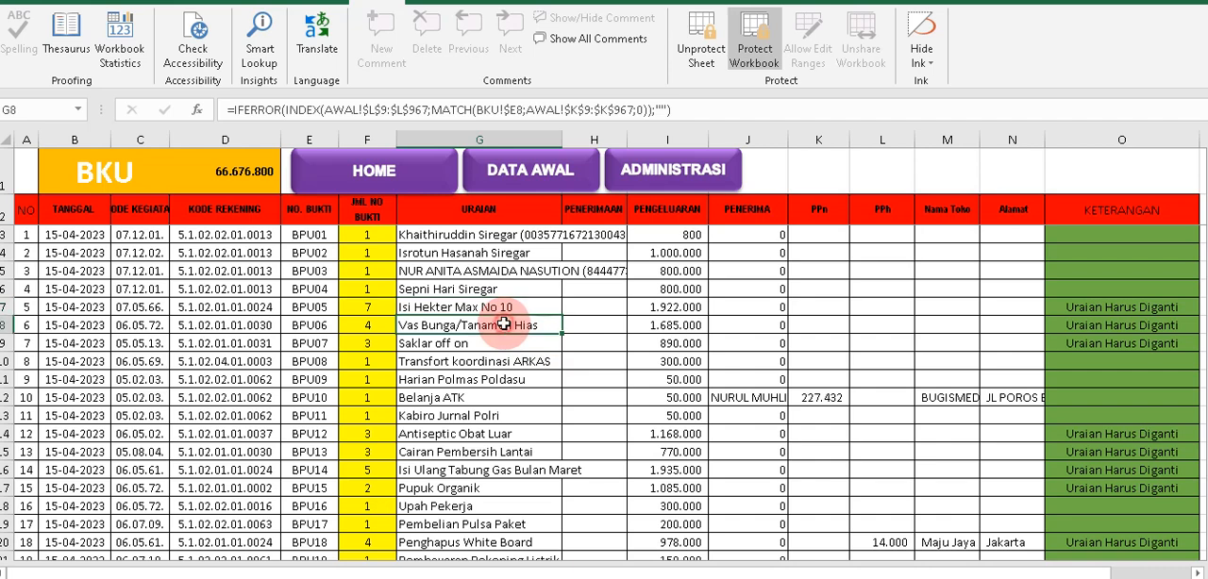
# Compare the Uraian and Keterangan cells of BPU05 to BPU07 with the Jml No Bukti counts of BPU01 to BPU04.
pyautogui.moveTo(498, 312); pyautogui.dragTo(1135, 340)
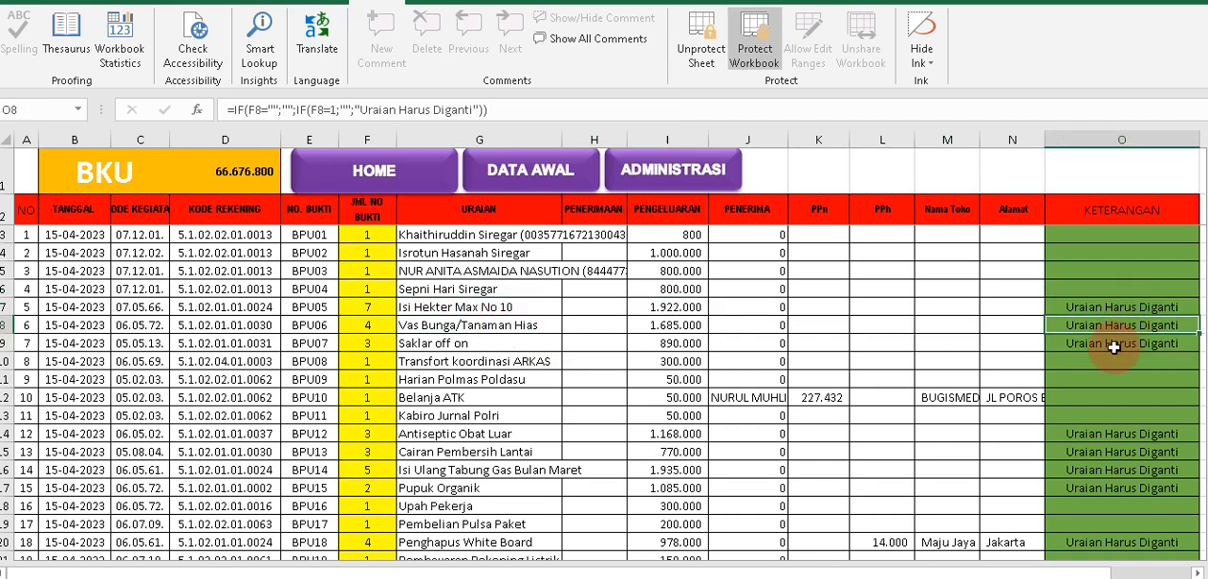
pyautogui.click(1121, 343)
pyautogui.click(428, 306)
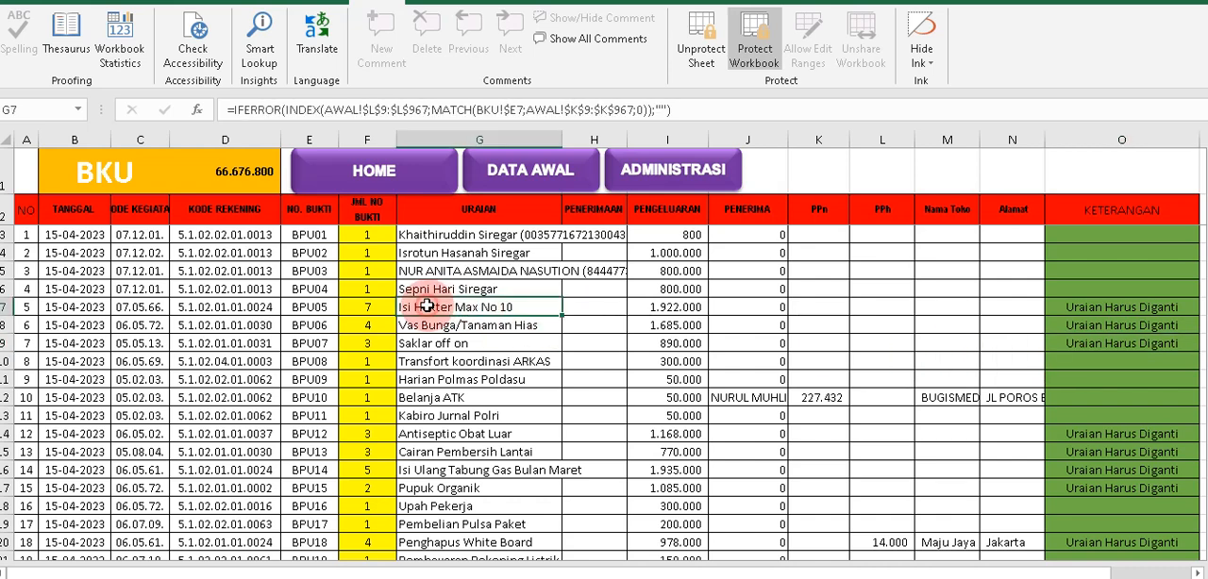
pyautogui.moveTo(428, 319); pyautogui.dragTo(427, 324)
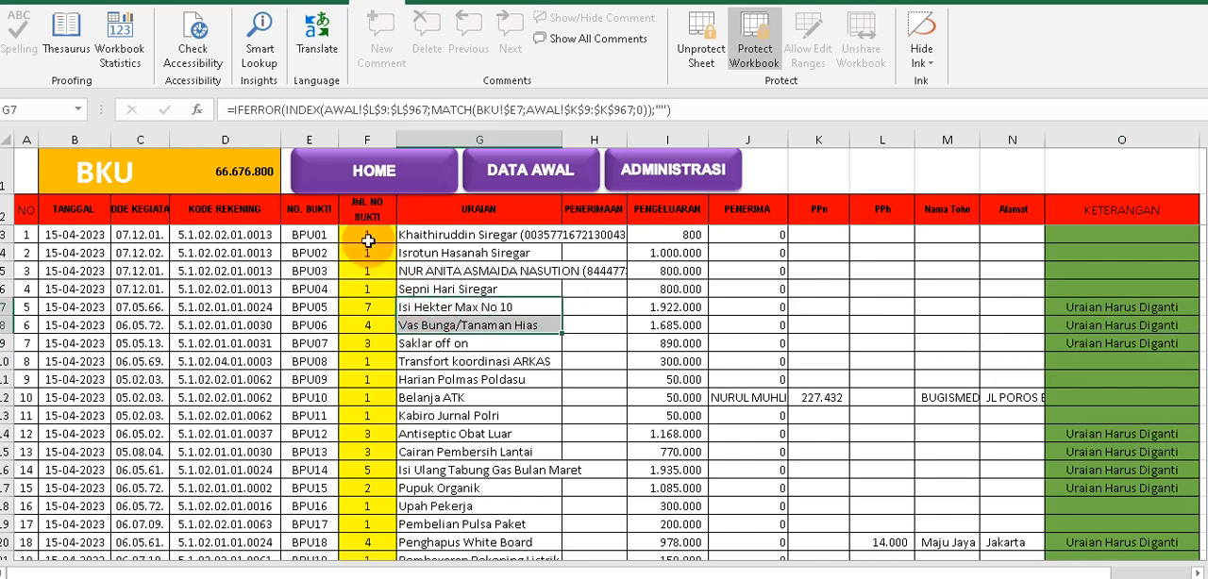
pyautogui.moveTo(361, 234); pyautogui.dragTo(362, 284)
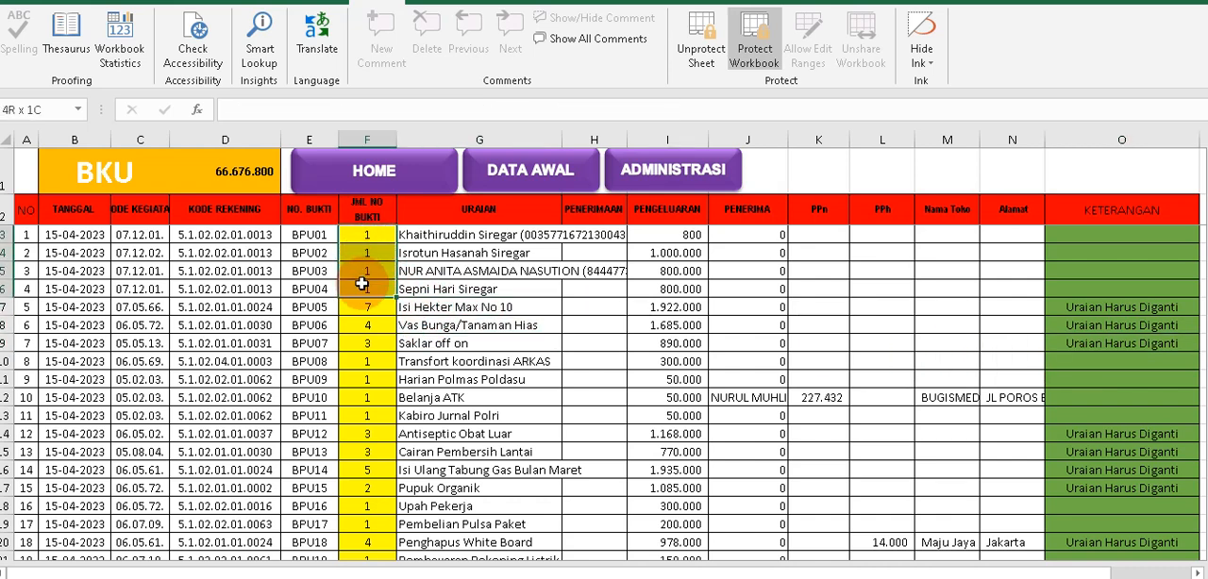
pyautogui.click(493, 309)
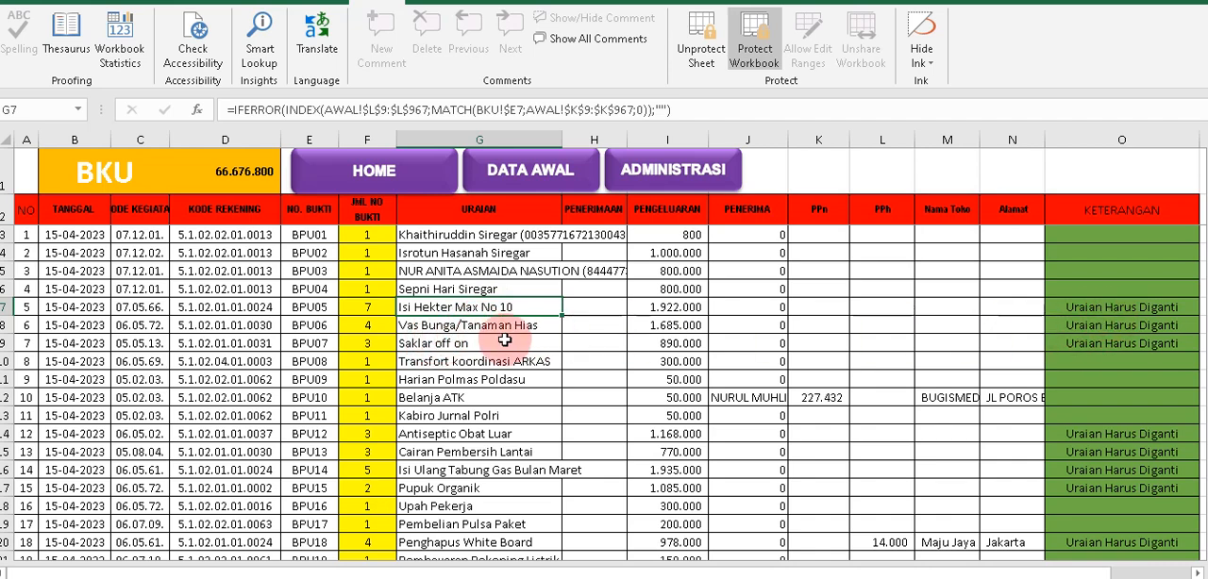
pyautogui.click(415, 343)
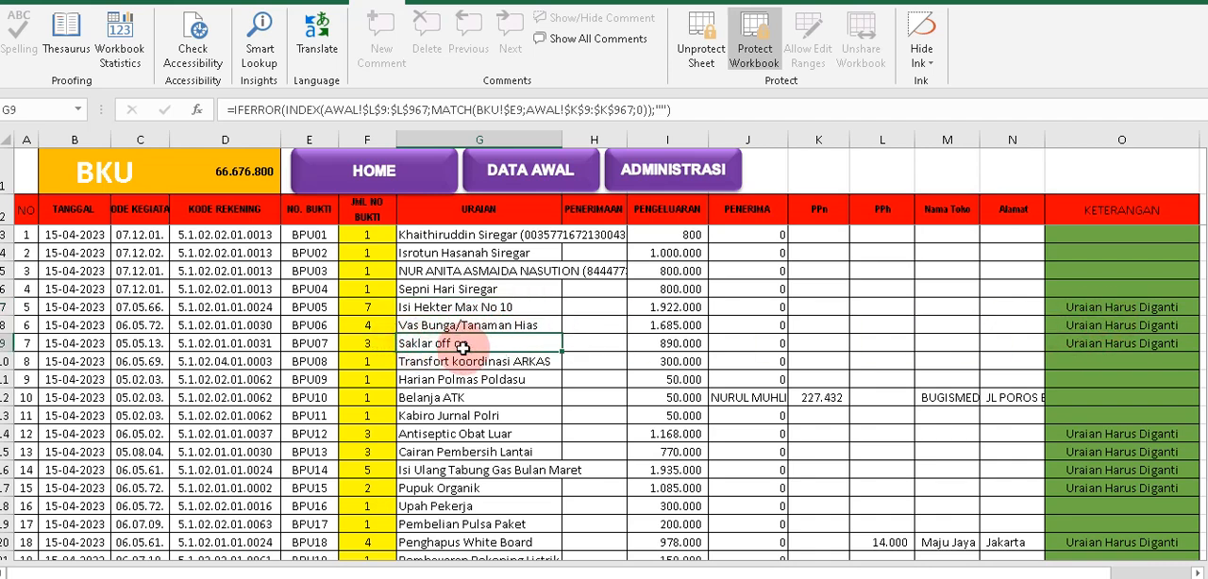
# Look up the BPU07 items Saklar off on, Stop Kontak and Kabel Listrik in the DATA AWAL table.
pyautogui.click(312, 343)
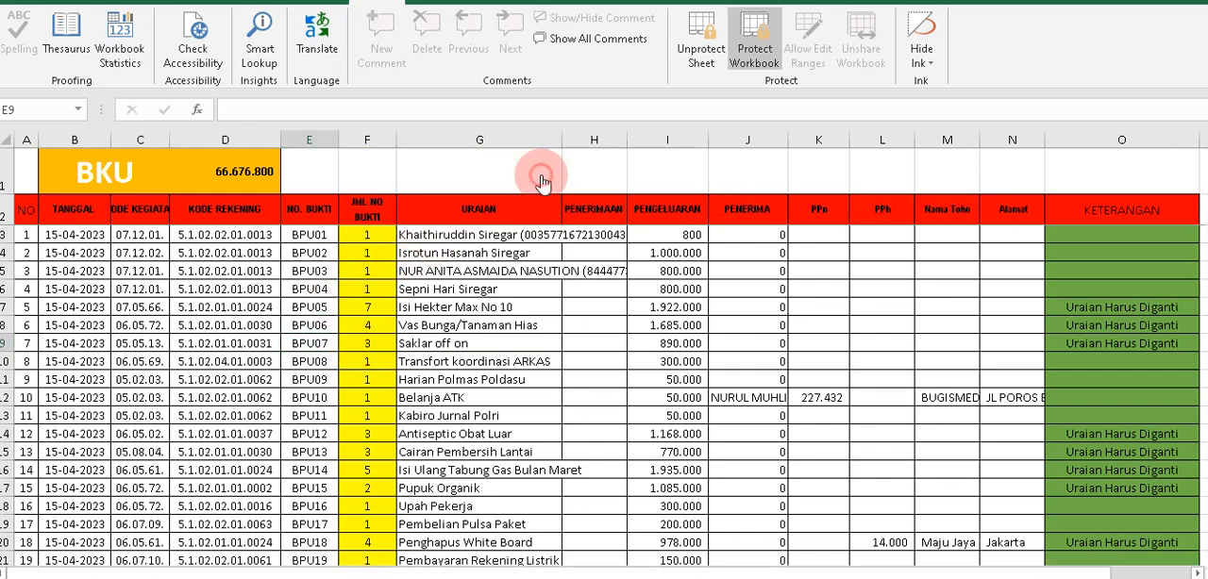
pyautogui.click(540, 177)
pyautogui.scroll(-1, 331, 461)
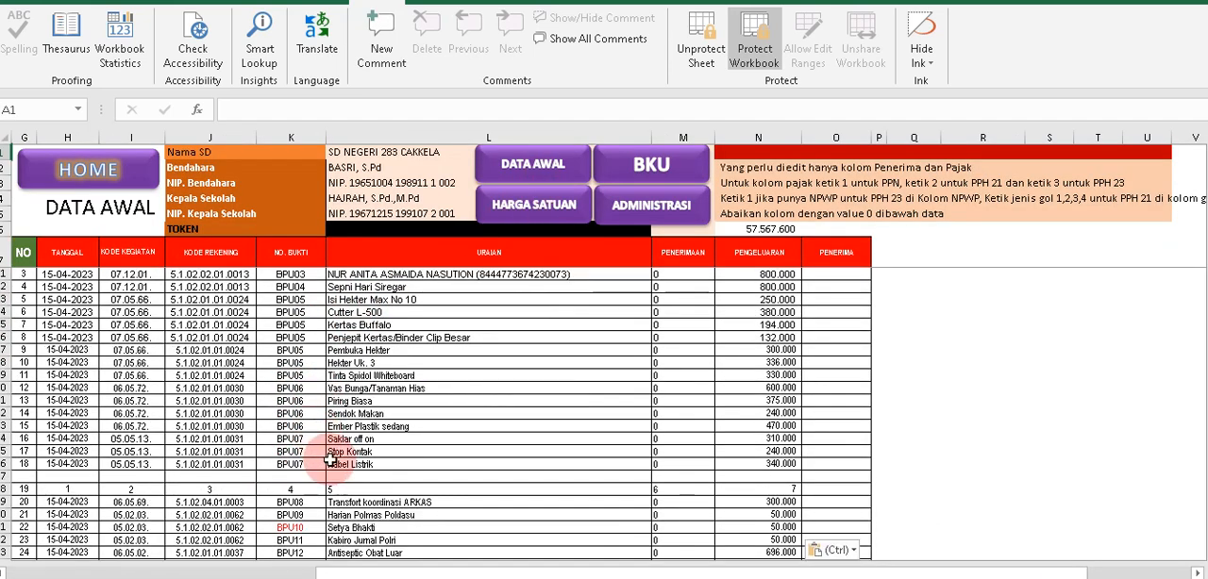
pyautogui.moveTo(316, 440)
pyautogui.mouseDown()
pyautogui.moveTo(313, 463)
pyautogui.moveTo(324, 460)
pyautogui.mouseUp()
pyautogui.click(351, 439)
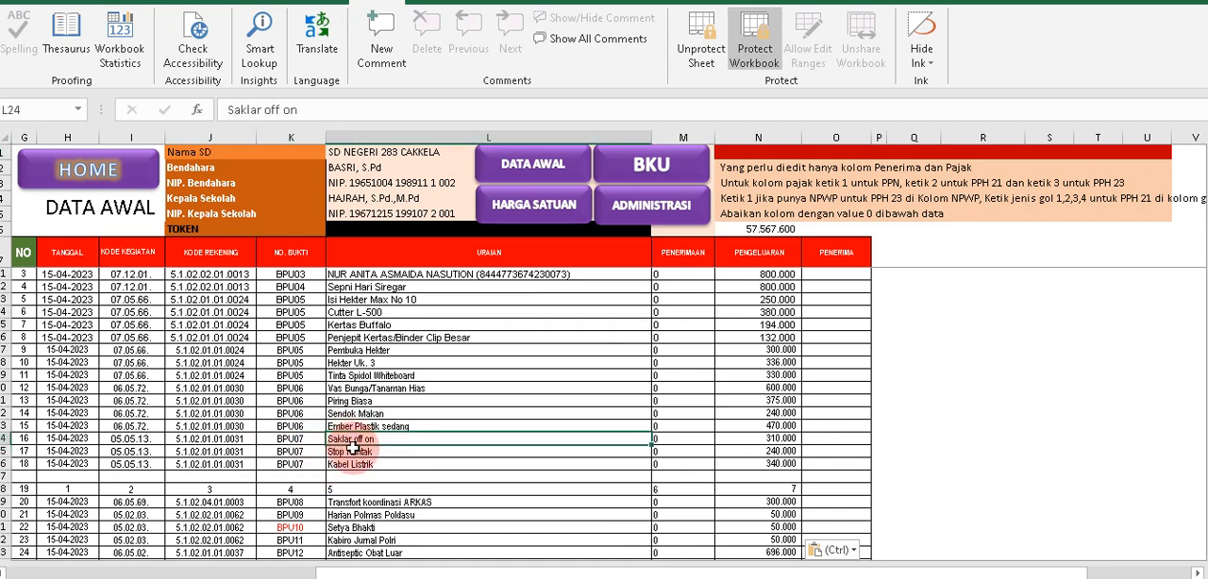
pyautogui.click(350, 454)
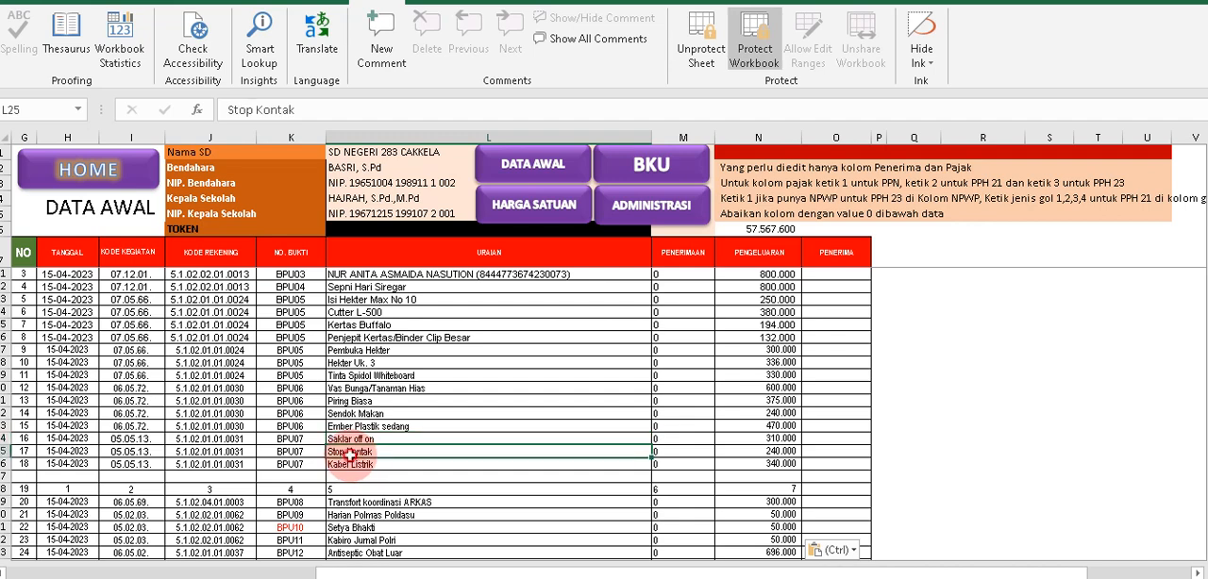
pyautogui.click(350, 465)
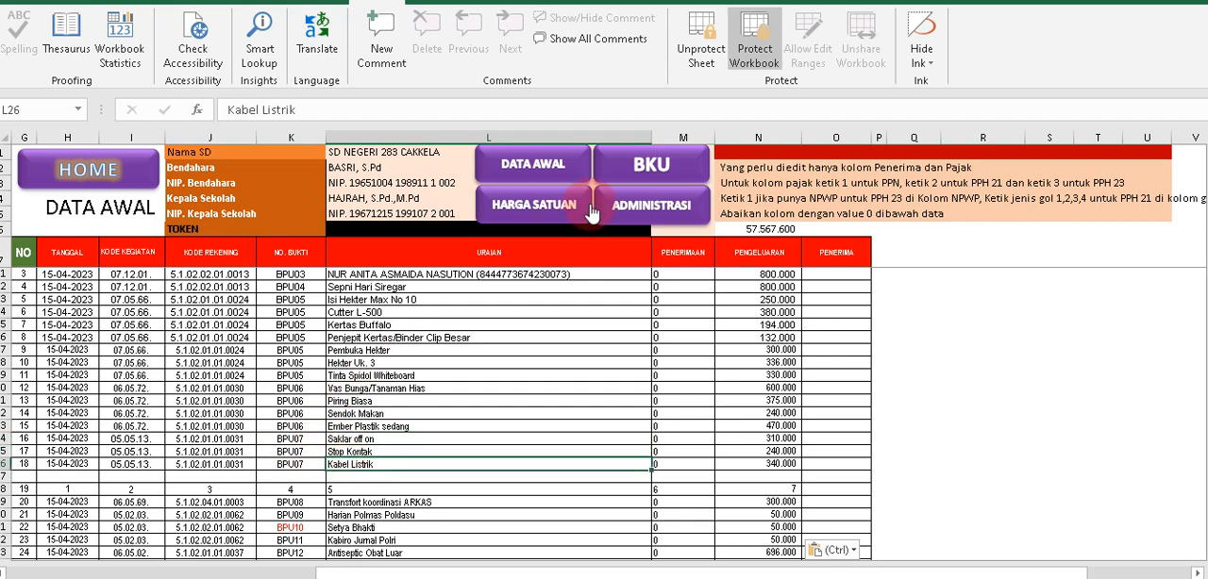
# On the BKU sheet, clear the Uraian cell of BPU07 and restore it by filling the formula down from BPU06.
pyautogui.click(623, 178)
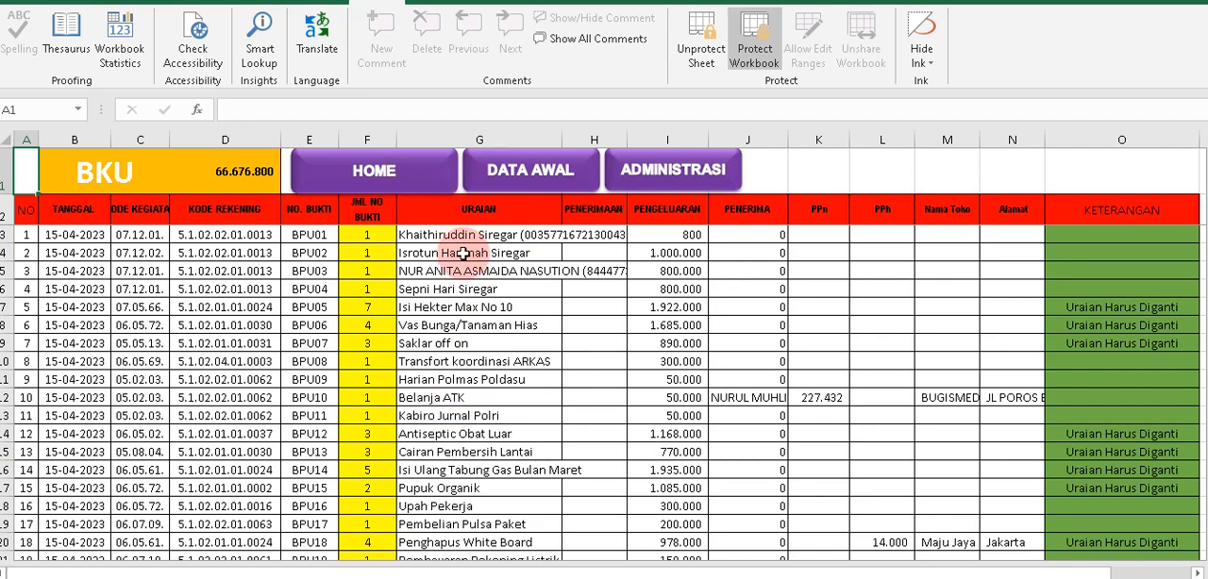
pyautogui.click(315, 345)
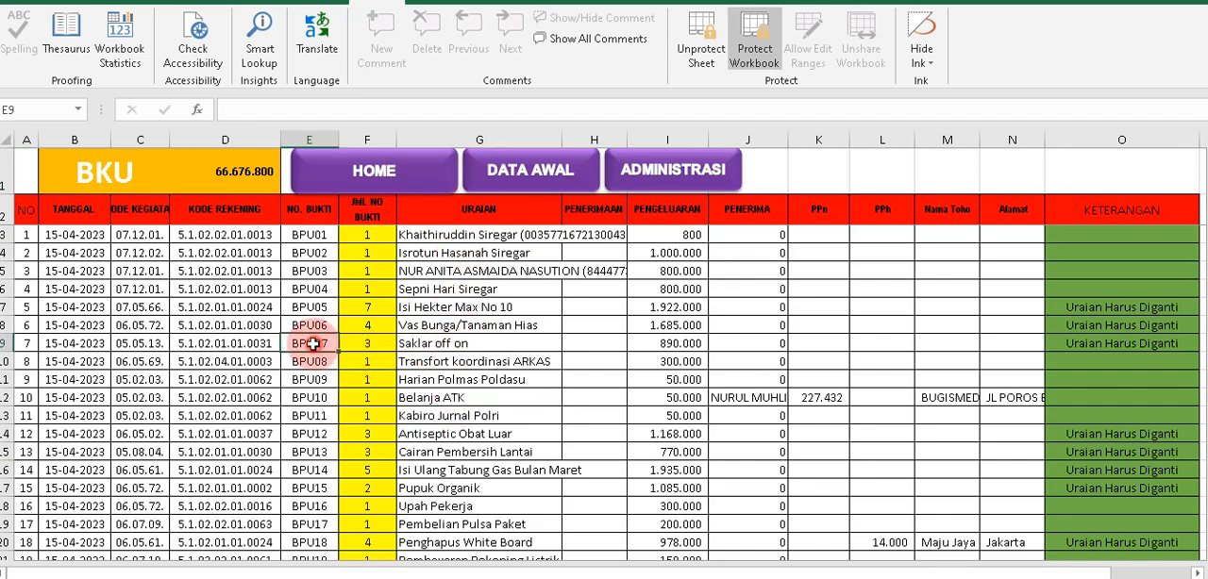
pyautogui.click(422, 346)
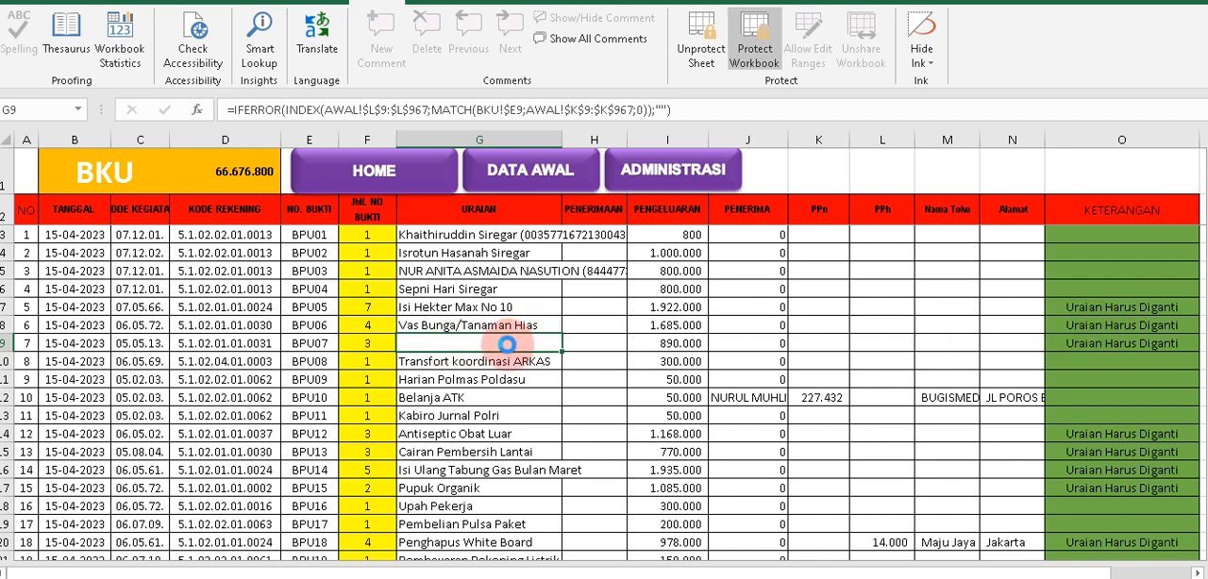
pyautogui.press('Delete')
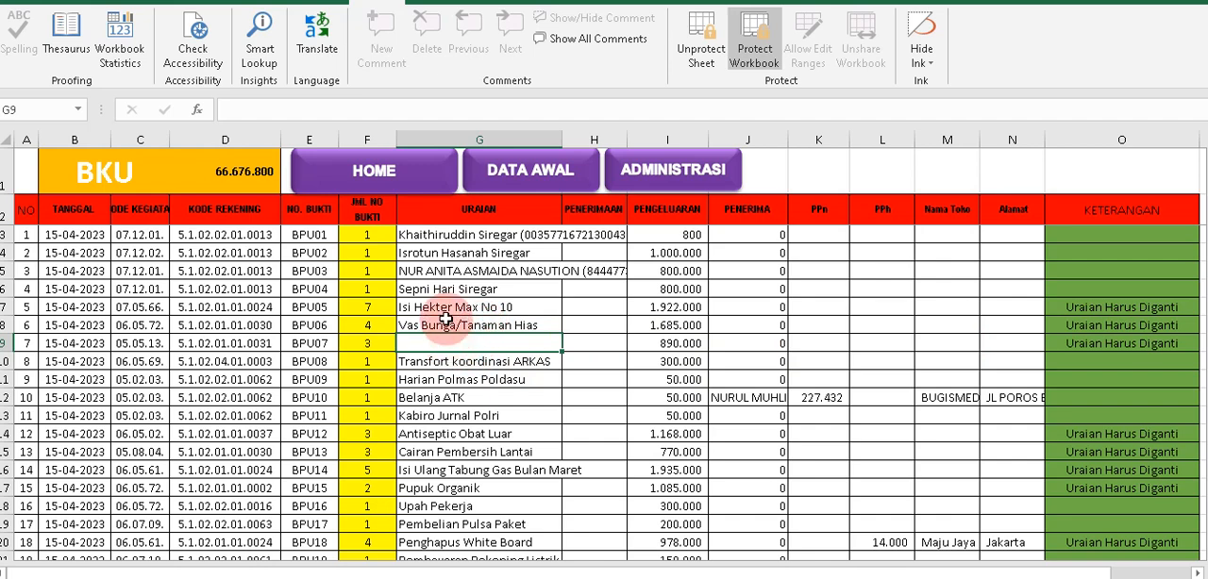
pyautogui.click(447, 315)
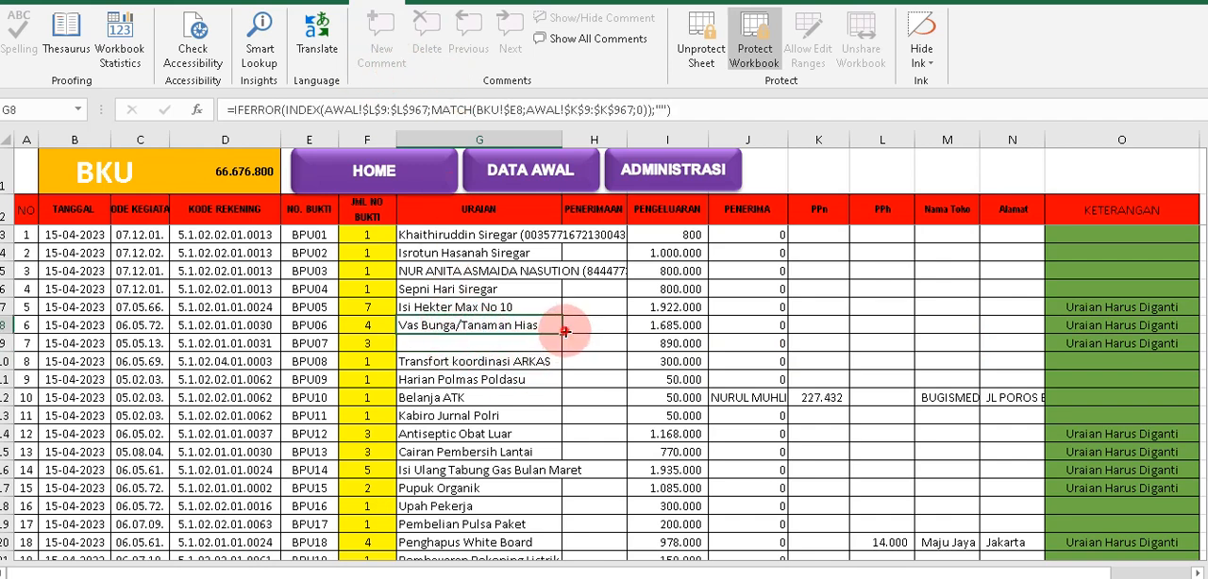
pyautogui.moveTo(564, 331); pyautogui.dragTo(553, 349)
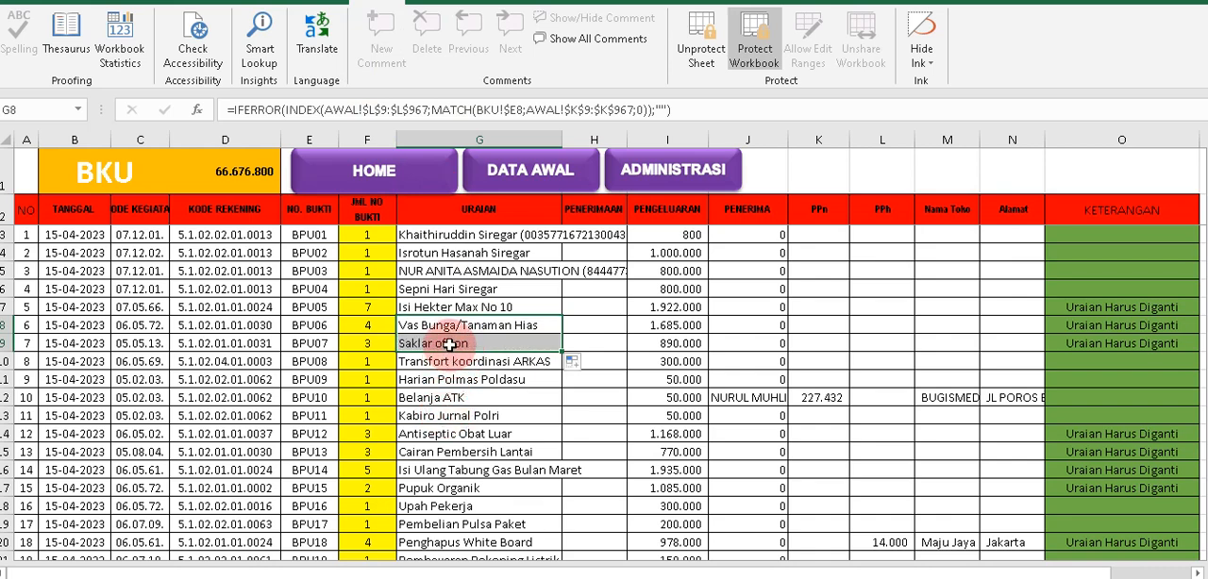
# Check the BPU07 items in DATA AWAL and replace the BPU07 Uraian on the BKU sheet with "Belanja alat listrik".
pyautogui.click(451, 345)
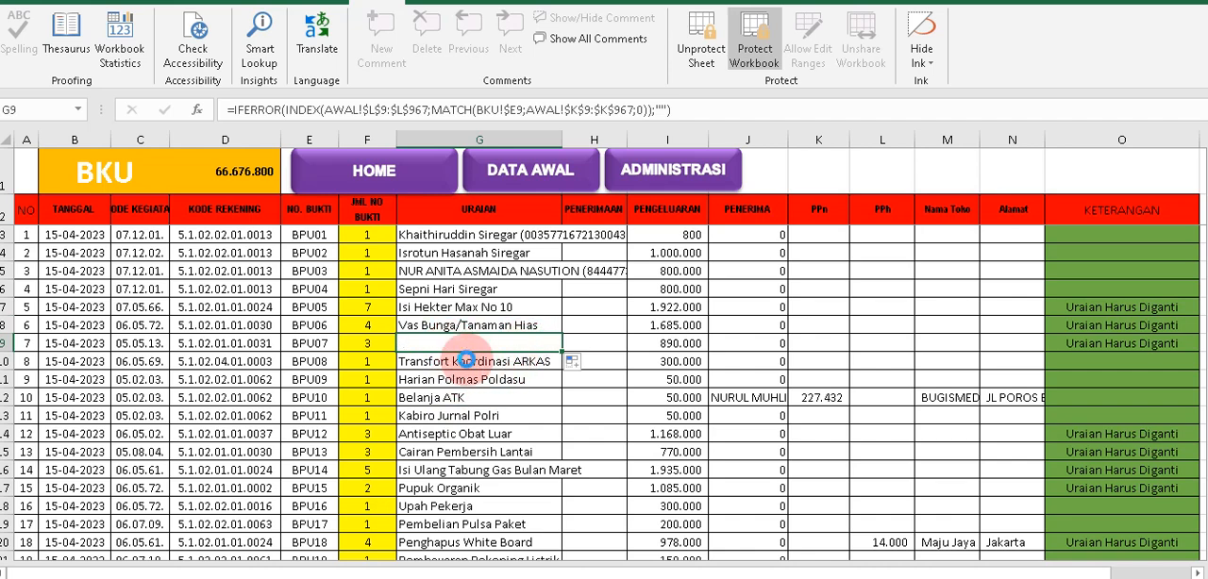
pyautogui.press('Delete')
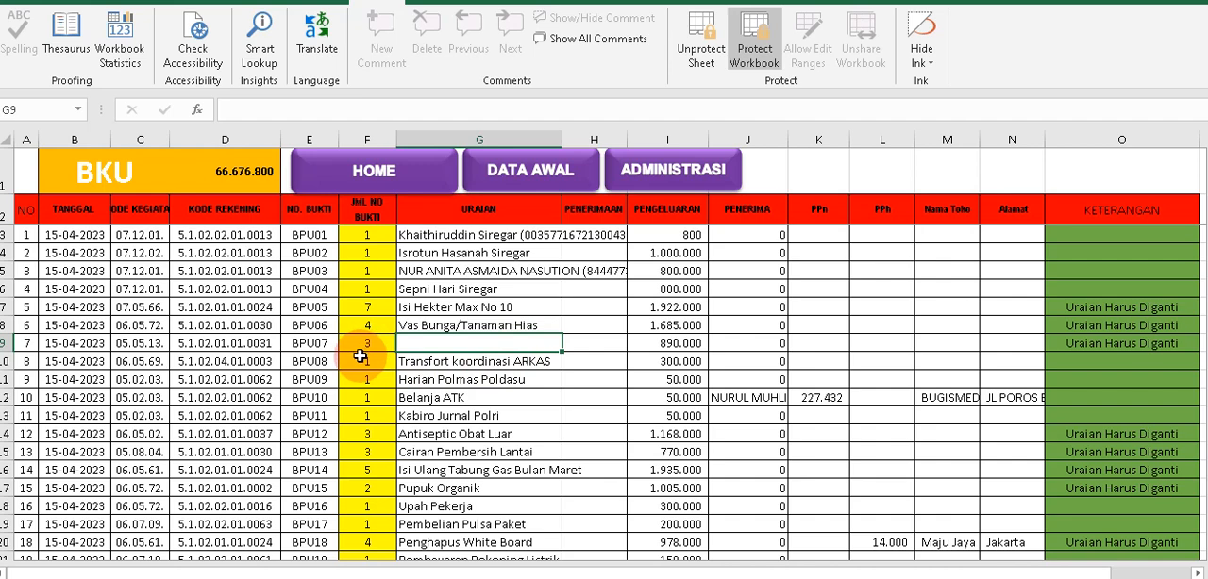
pyautogui.click(525, 173)
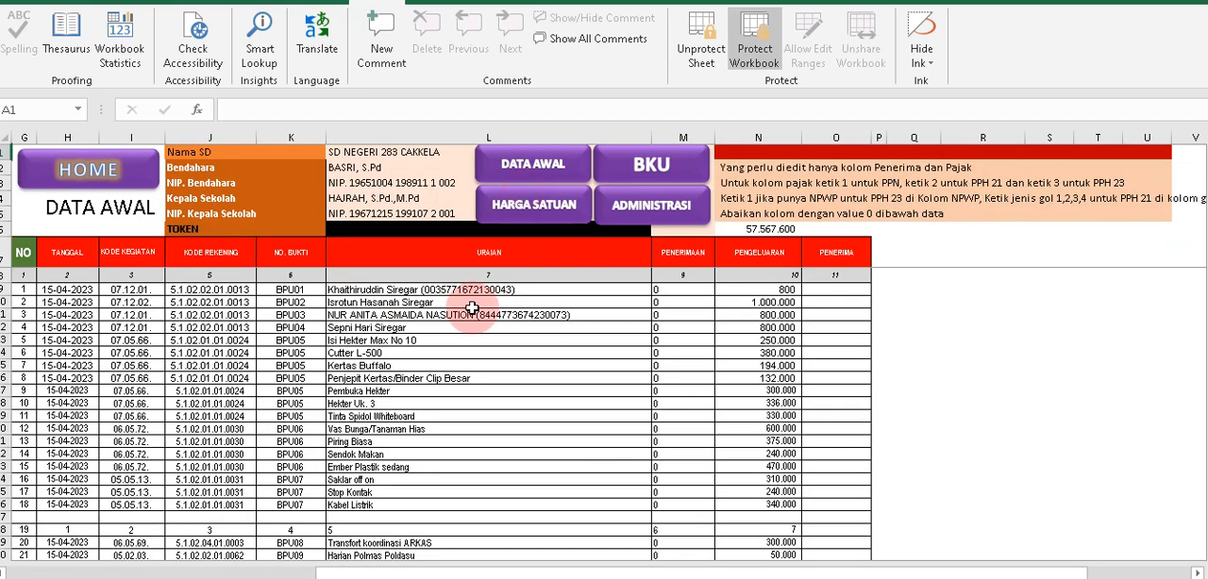
pyautogui.moveTo(304, 480); pyautogui.dragTo(317, 504)
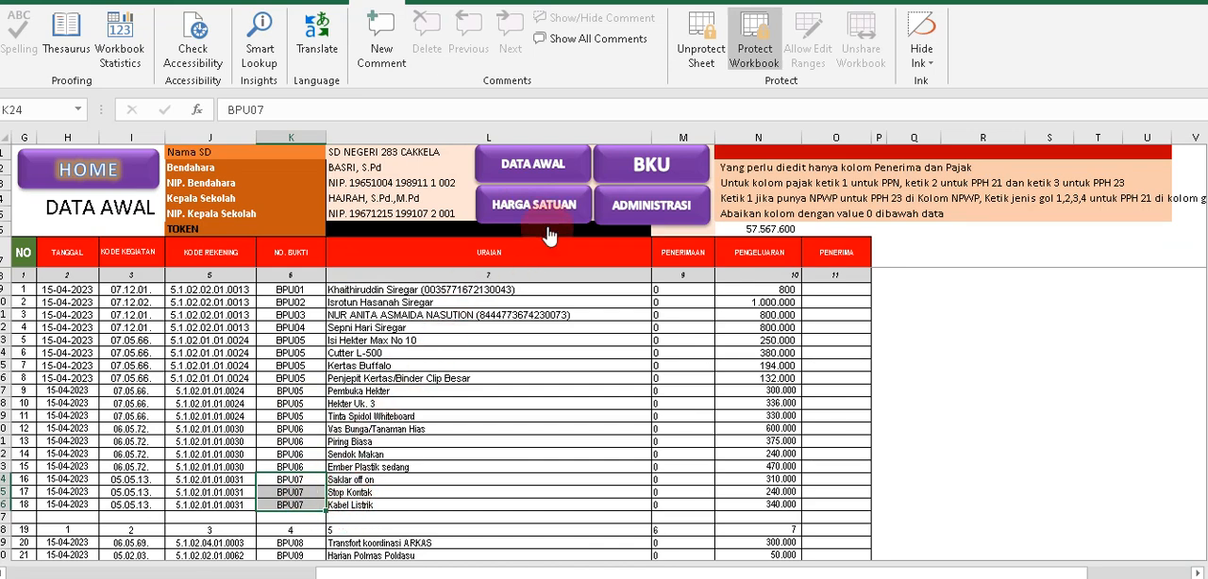
pyautogui.click(640, 165)
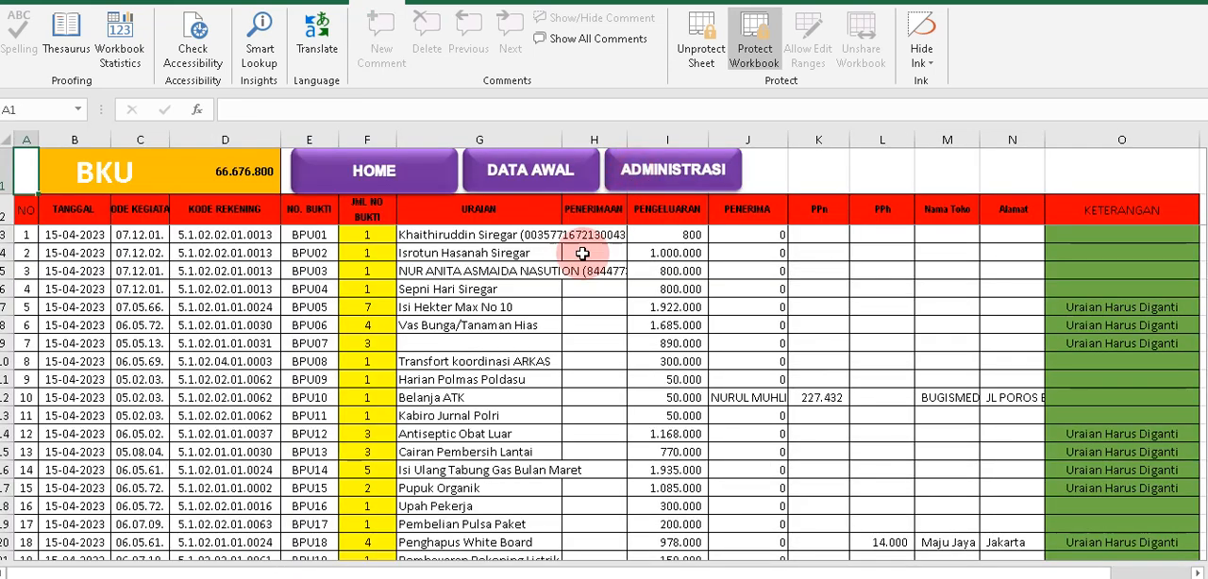
pyautogui.click(363, 343)
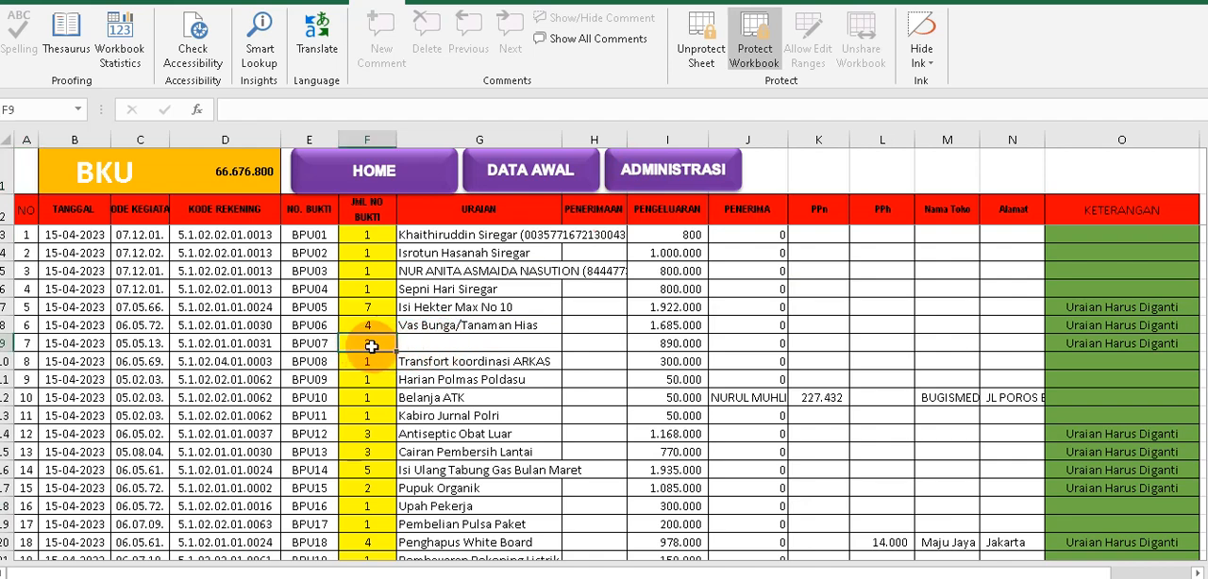
pyautogui.click(417, 348)
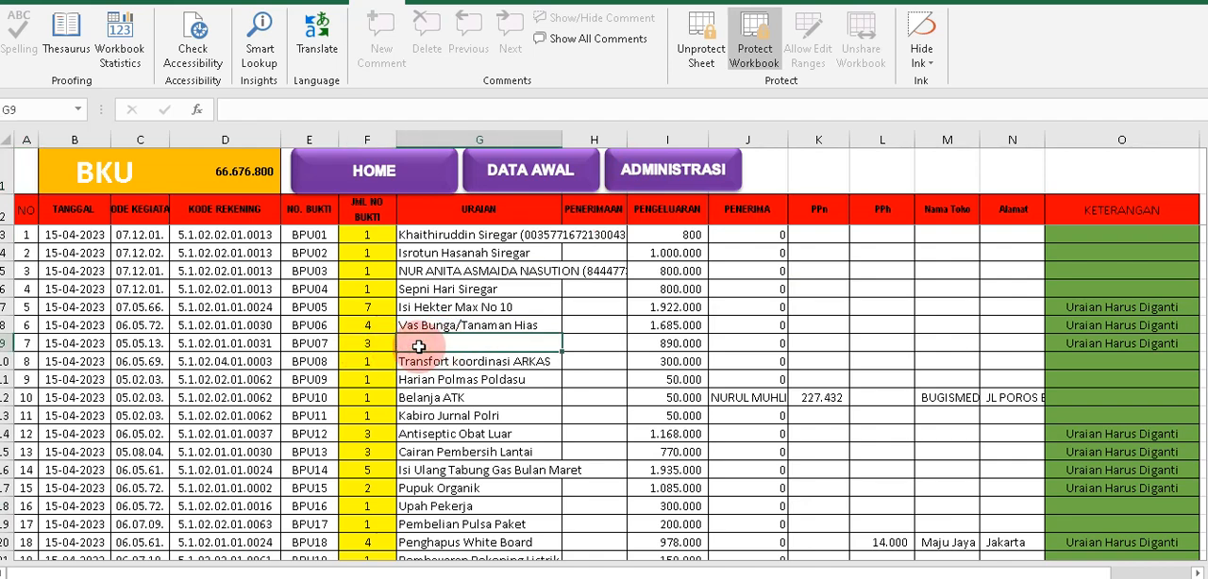
pyautogui.write('Belanja ATK')
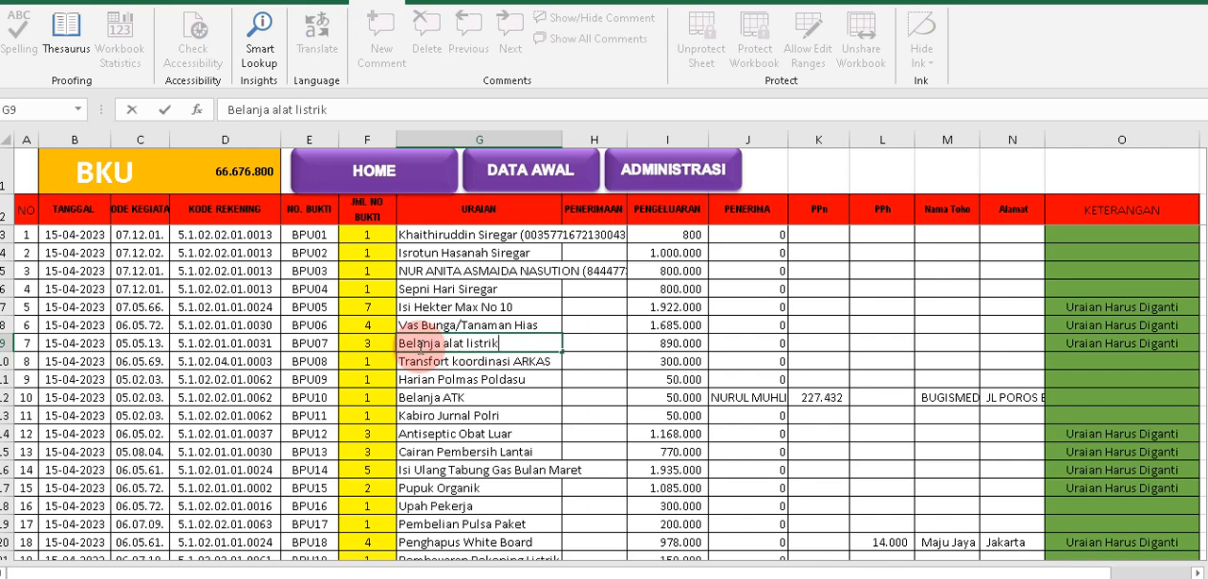
pyautogui.click(456, 375)
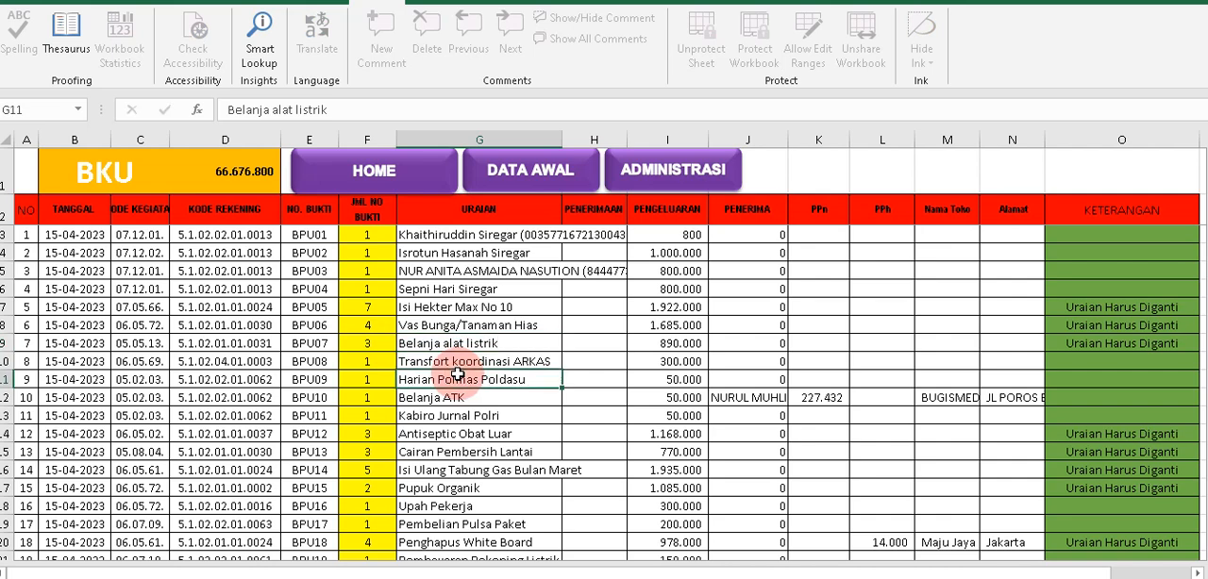
# Examine the BPU07 row on the BKU sheet, including its Keterangan and Uraian cells.
pyautogui.moveTo(319, 345); pyautogui.dragTo(726, 346)
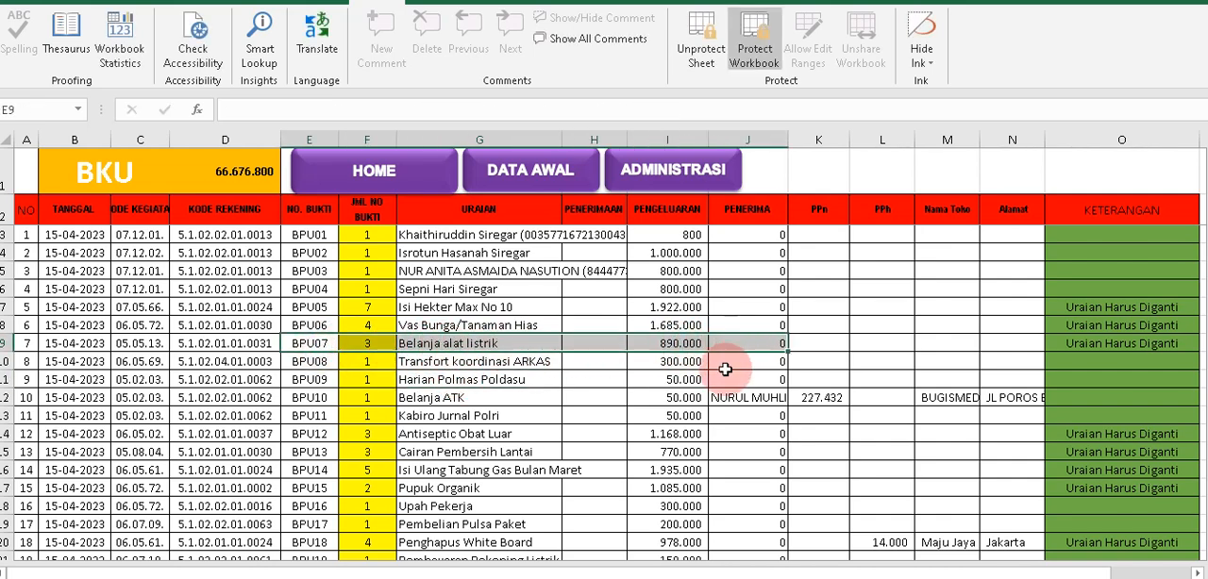
pyautogui.click(1133, 343)
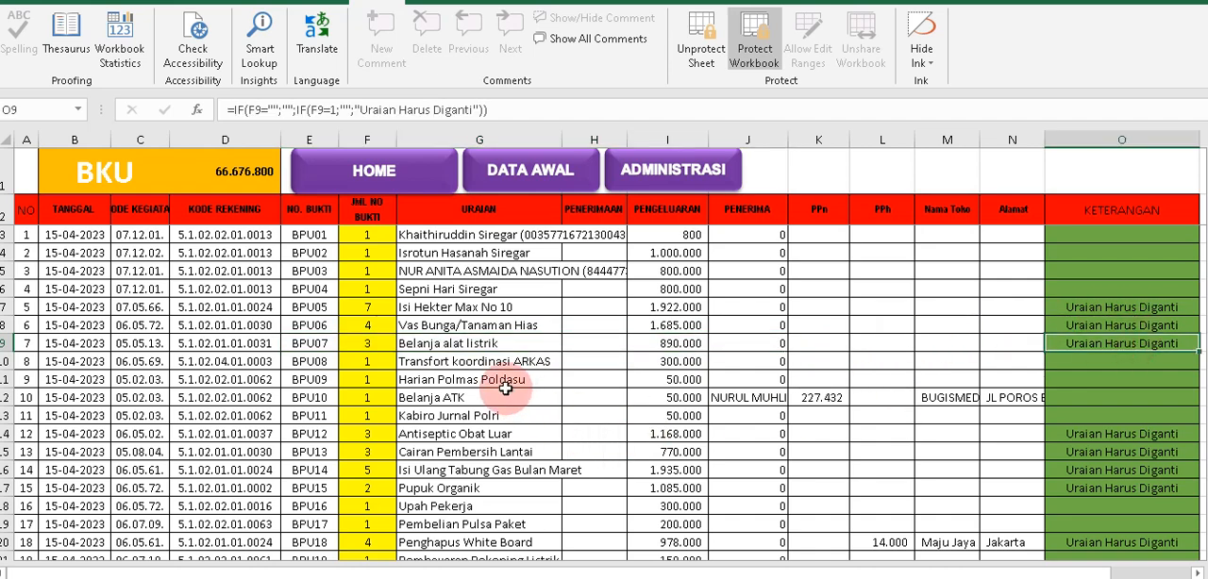
pyautogui.click(462, 346)
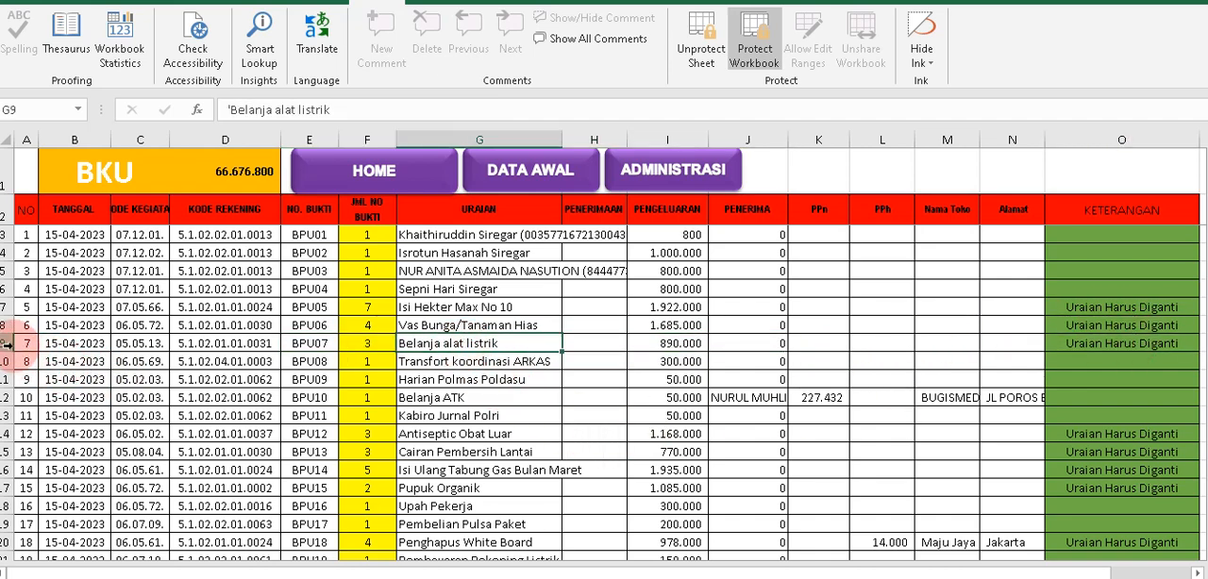
pyautogui.moveTo(24, 344); pyautogui.dragTo(443, 342)
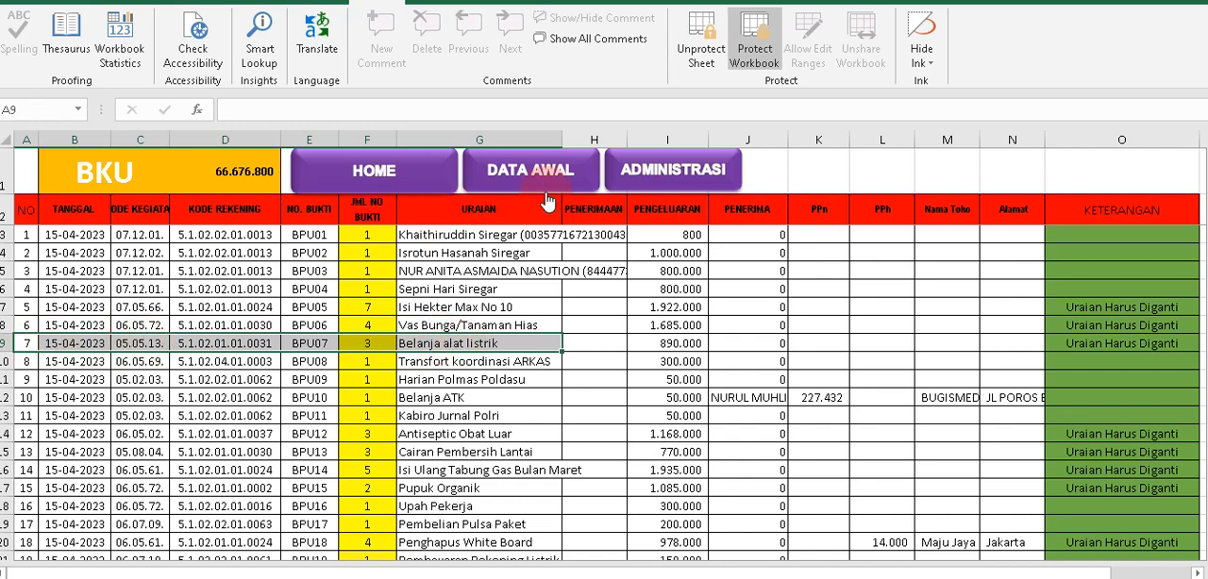
# In the KWITANSI ATK PERSEDIAAN DLL receipt, set the entry number to 7 and check the Untuk Pembayaran text.
pyautogui.click(649, 179)
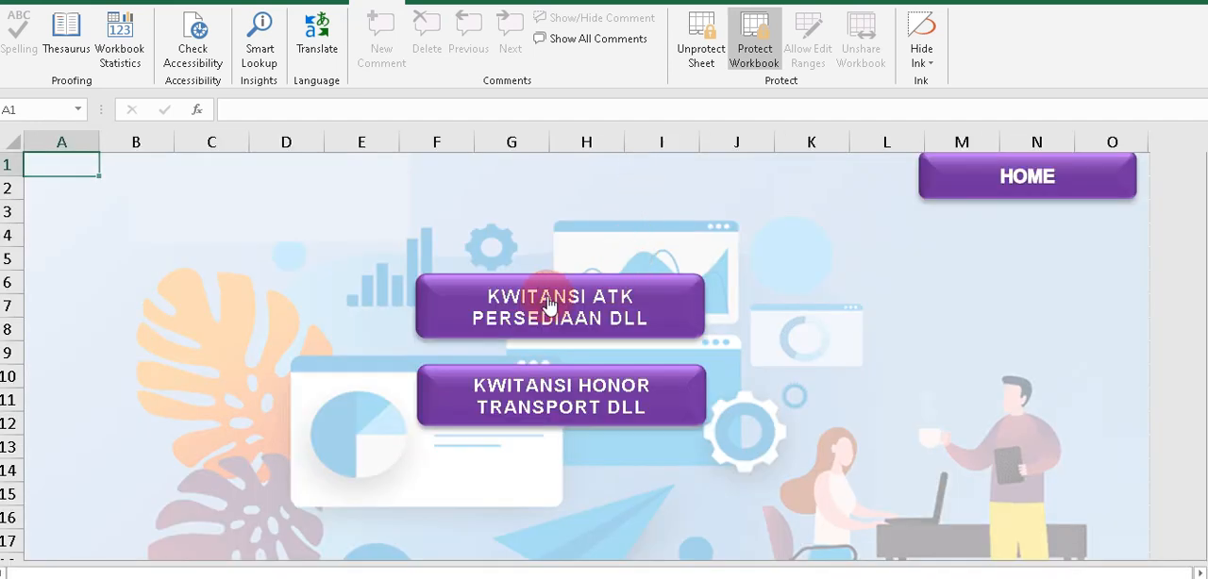
pyautogui.click(549, 303)
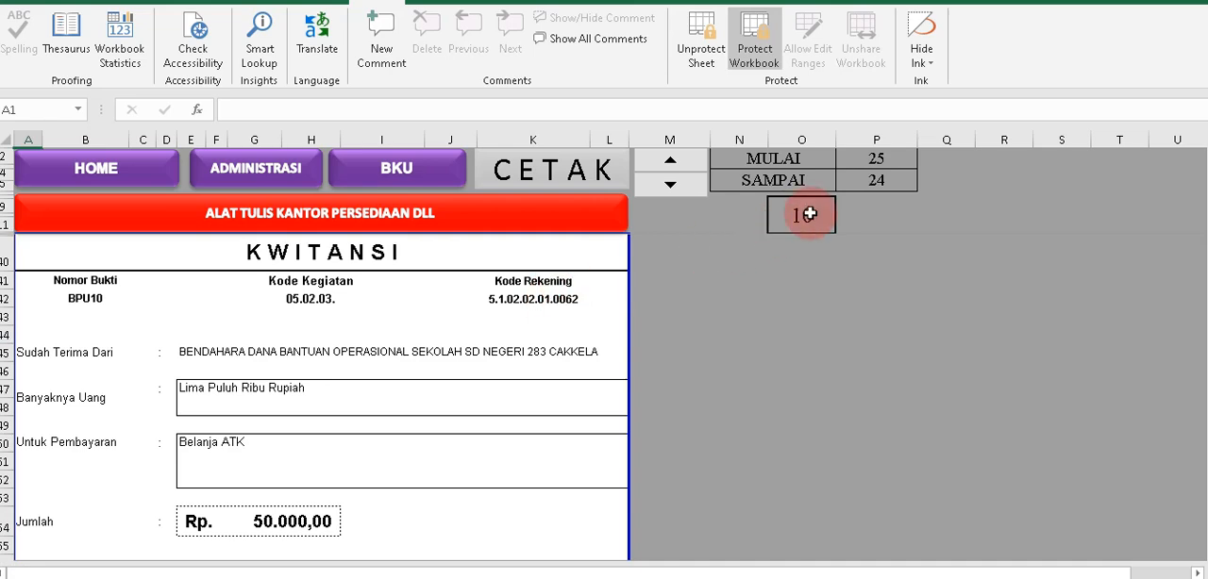
pyautogui.click(810, 215)
pyautogui.write('7')
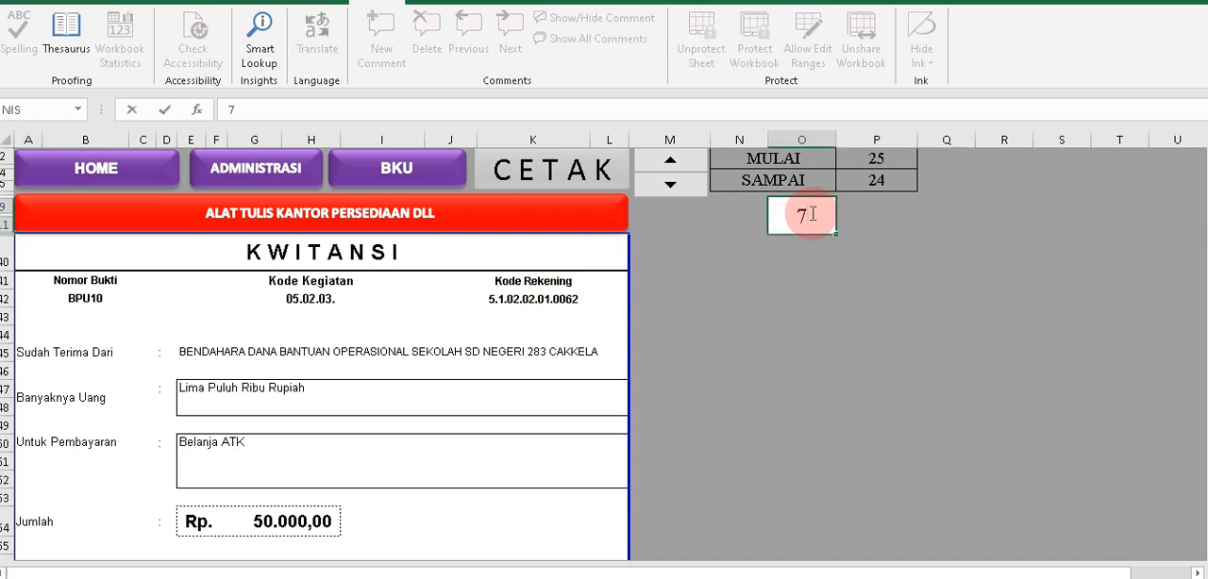
pyautogui.click(798, 332)
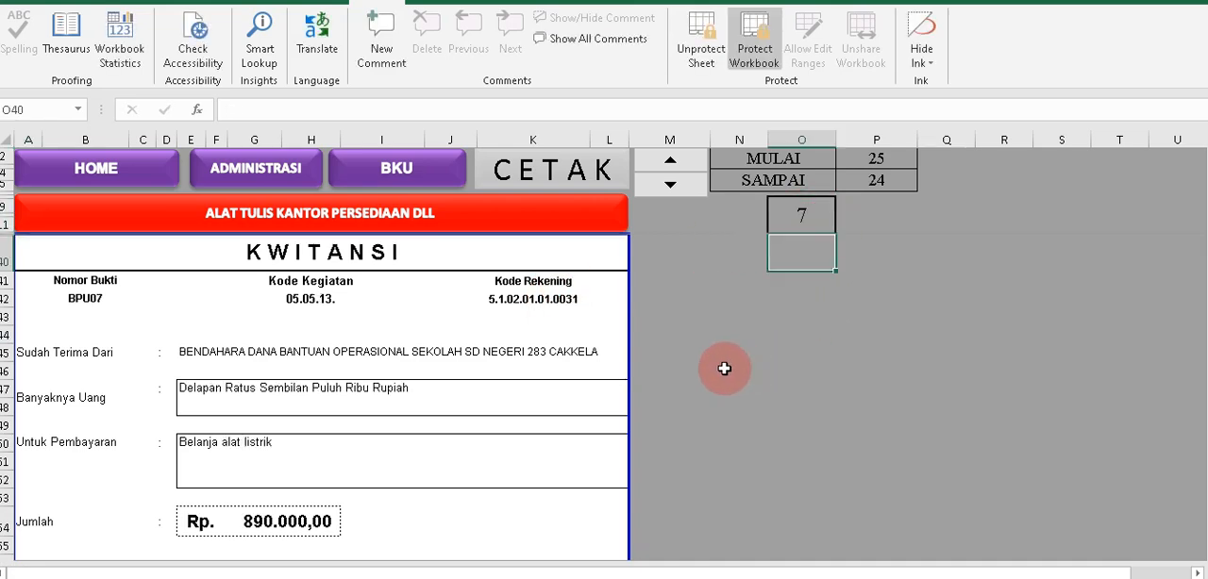
pyautogui.click(265, 429)
pyautogui.click(266, 441)
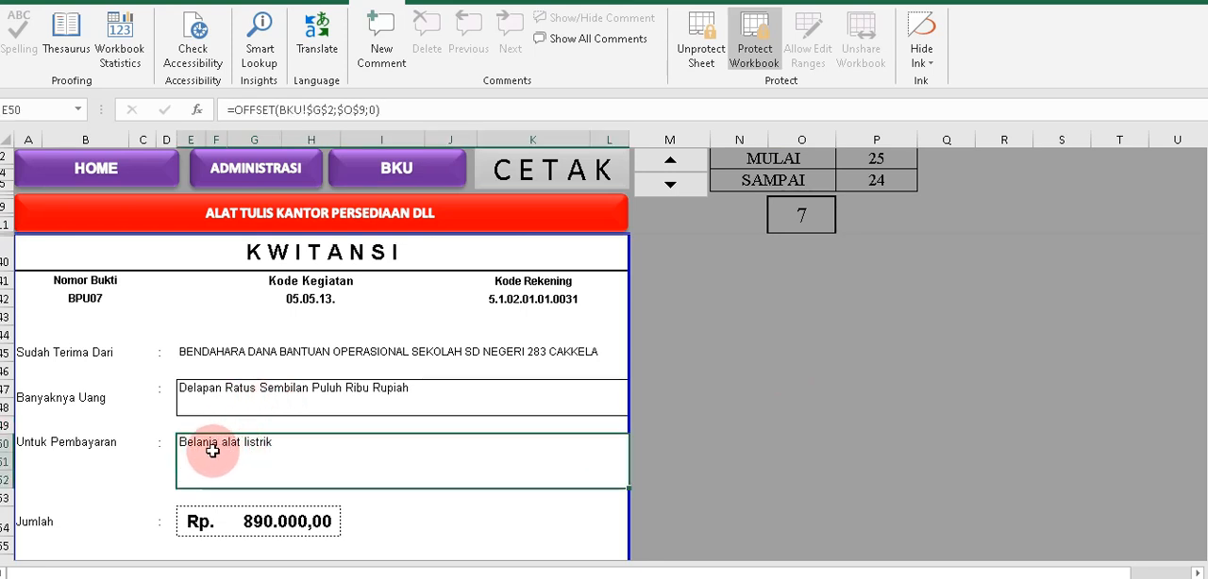
# Restore the lookup formula in the BPU07 Uraian cell of the BKU sheet by filling it down from BPU06.
pyautogui.click(385, 180)
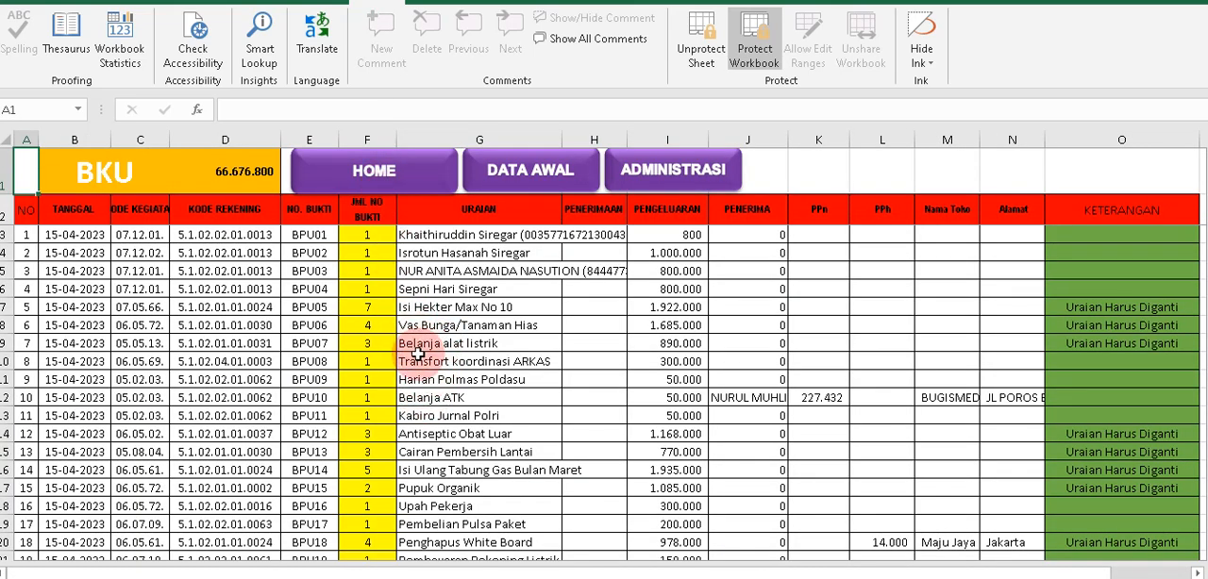
pyautogui.click(415, 345)
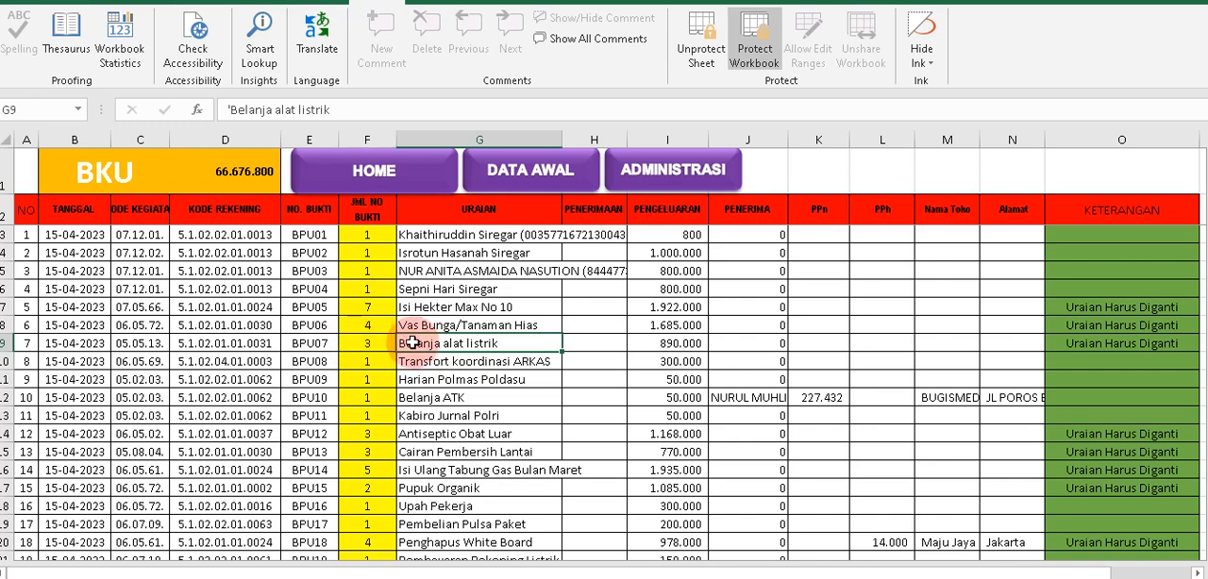
pyautogui.click(546, 328)
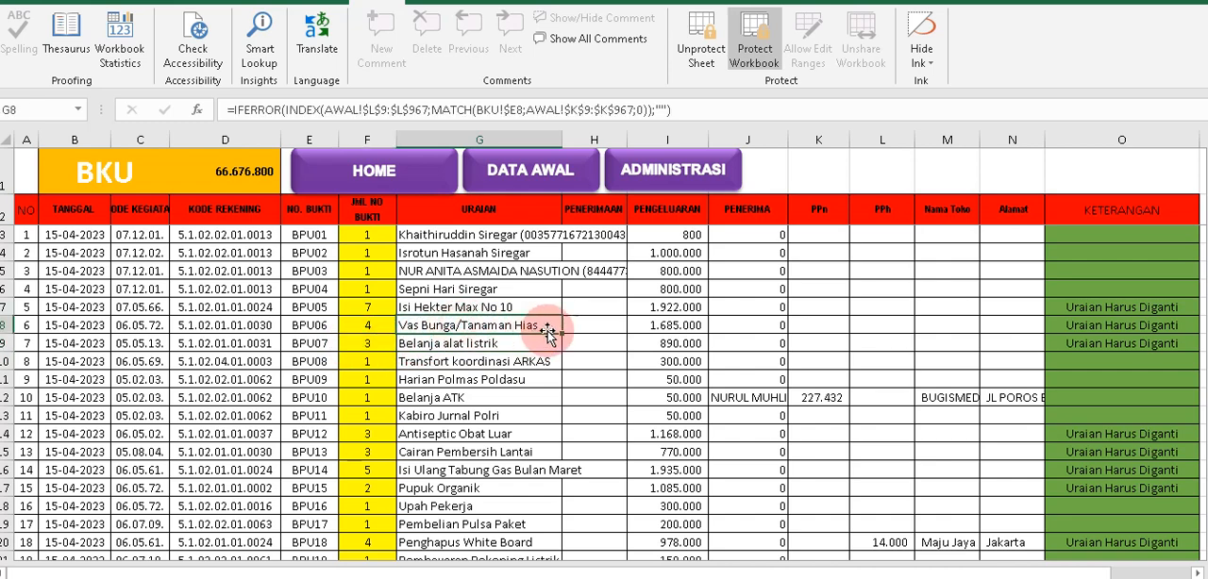
pyautogui.moveTo(563, 335); pyautogui.dragTo(557, 353)
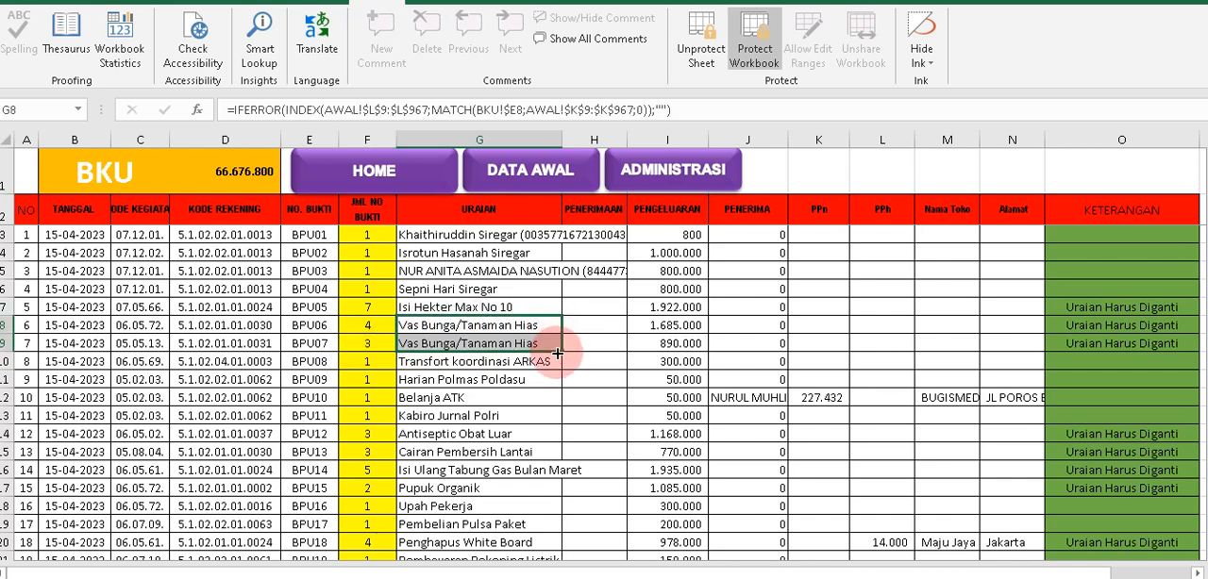
pyautogui.click(420, 345)
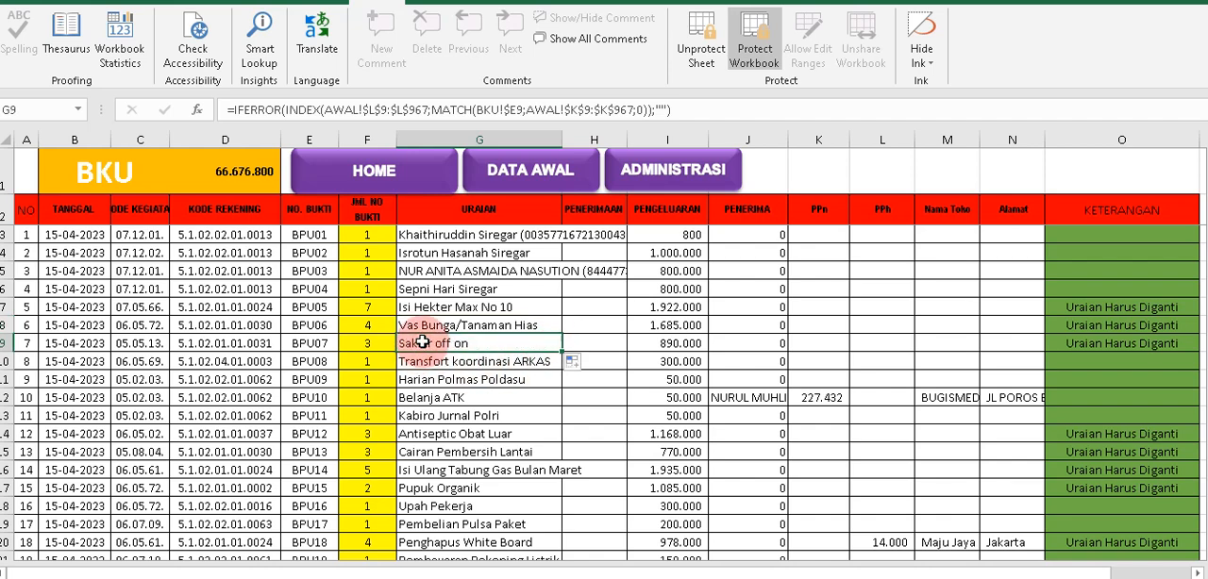
# Examine the BPU07 receipt's Untuk Pembayaran text, amount and signature block, and the items listed in its FAKTUR.
pyautogui.click(647, 180)
pyautogui.click(619, 317)
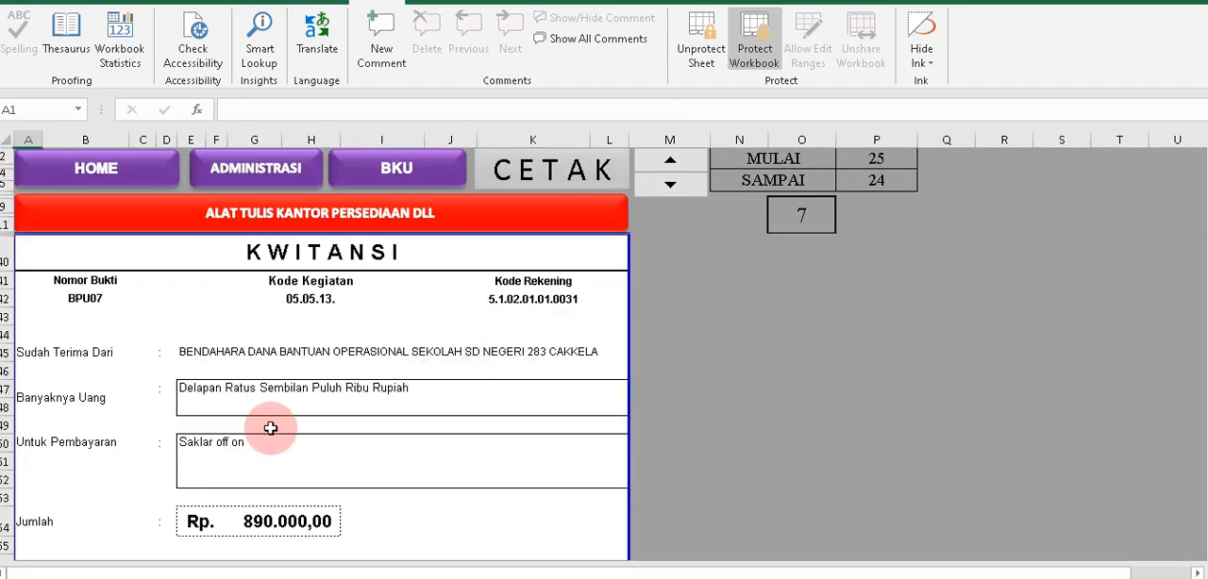
pyautogui.click(208, 445)
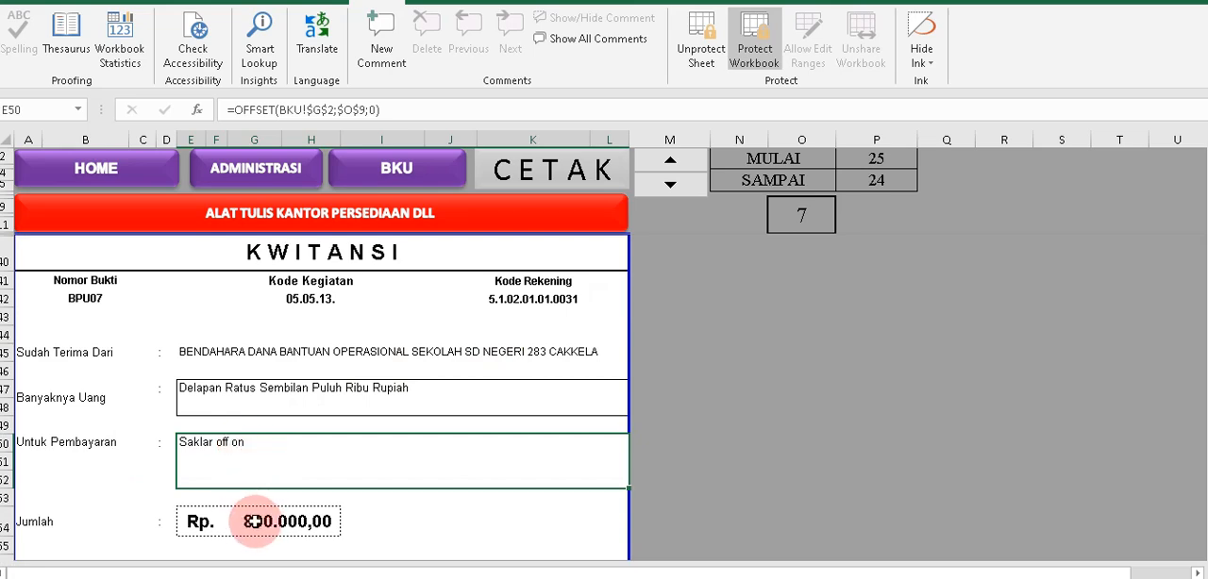
pyautogui.scroll(-13, 285, 515)
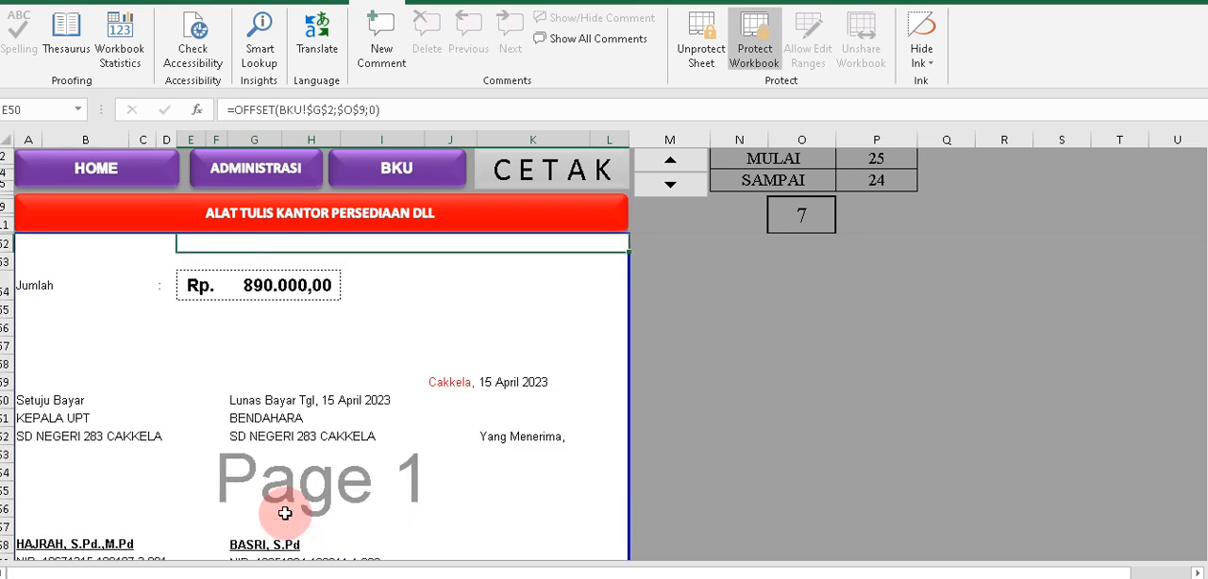
pyautogui.scroll(-4, 285, 511)
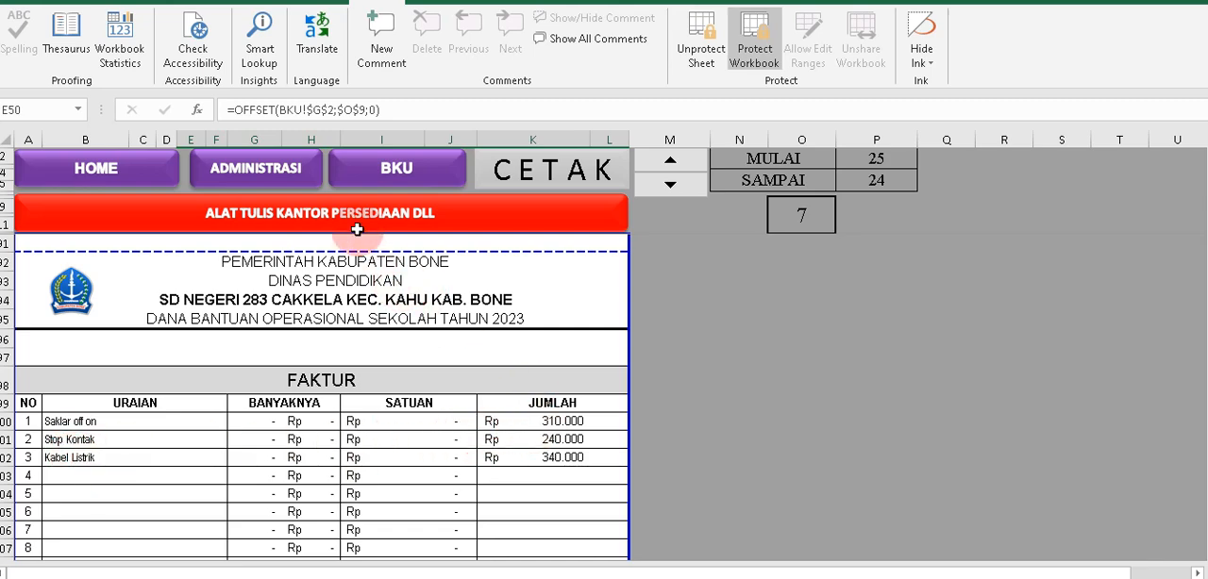
# Return to the BKU sheet and examine the BPU05 row from Keterangan across to Uraian.
pyautogui.click(354, 175)
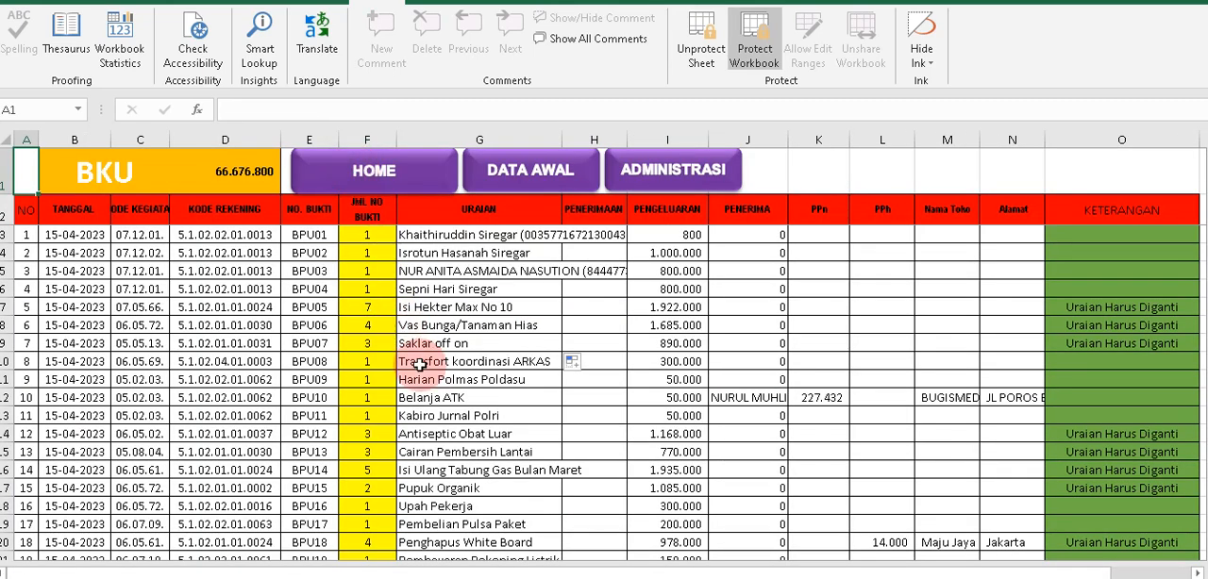
pyautogui.click(1071, 306)
pyautogui.moveTo(1072, 306); pyautogui.dragTo(368, 309)
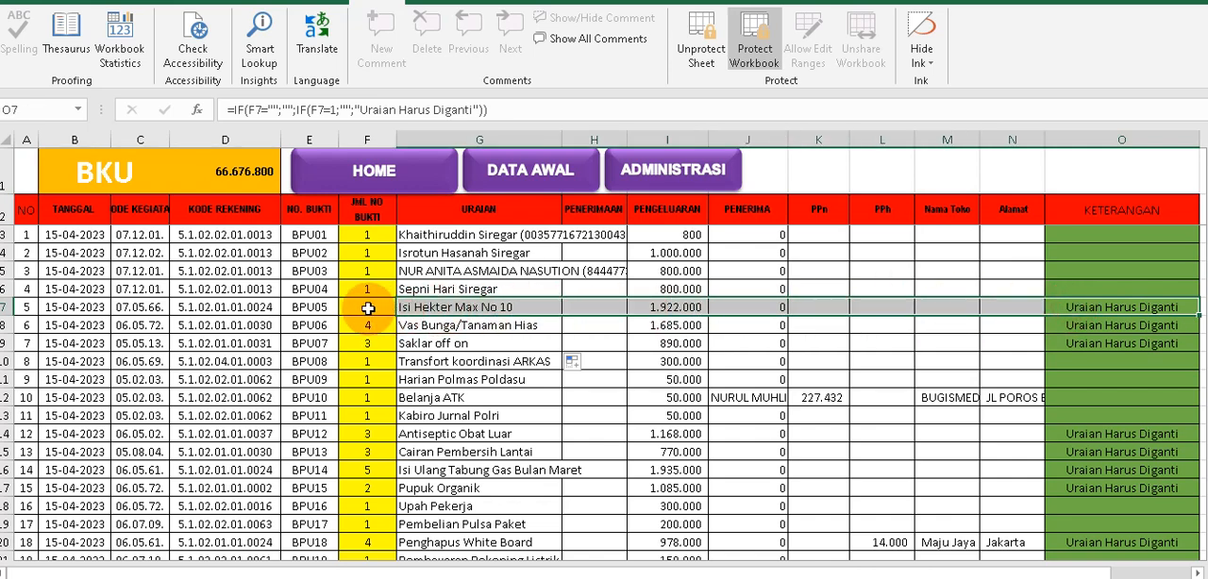
# Replace the BPU07 Uraian in the BKU sheet with the group description "Belanja Alat listrik".
pyautogui.click(368, 309)
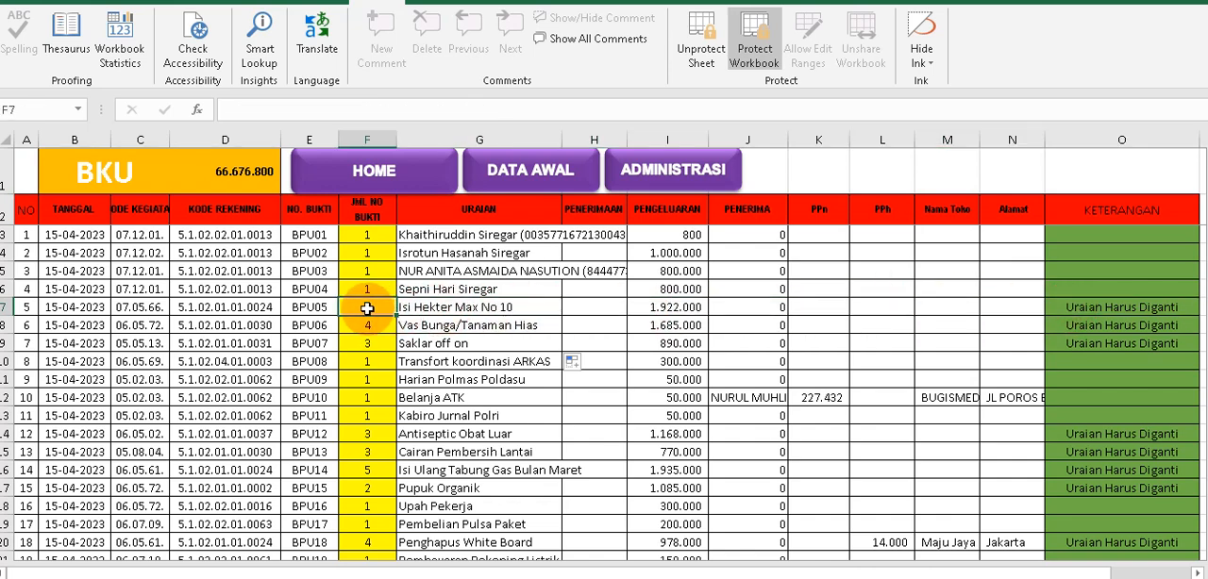
pyautogui.write('7')
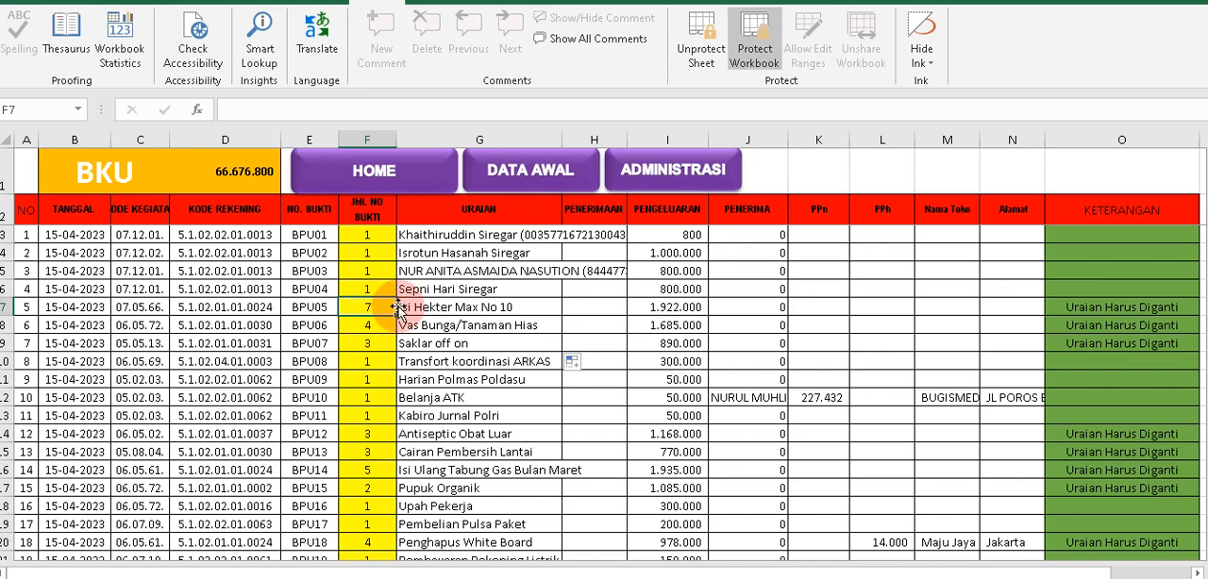
pyautogui.click(432, 343)
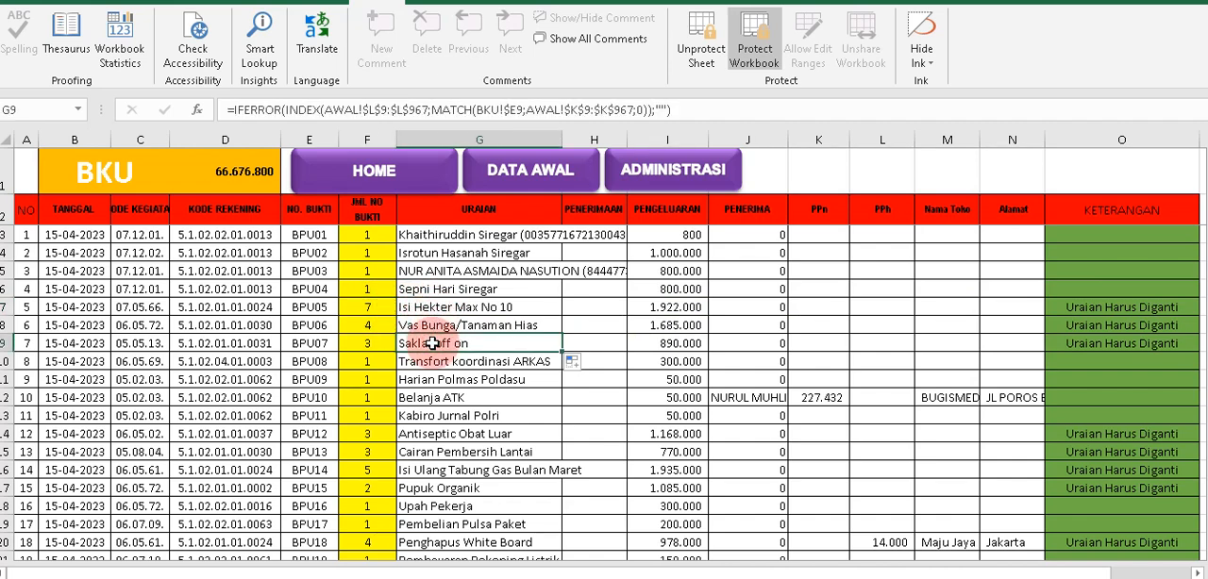
pyautogui.write('Belanja ATK')
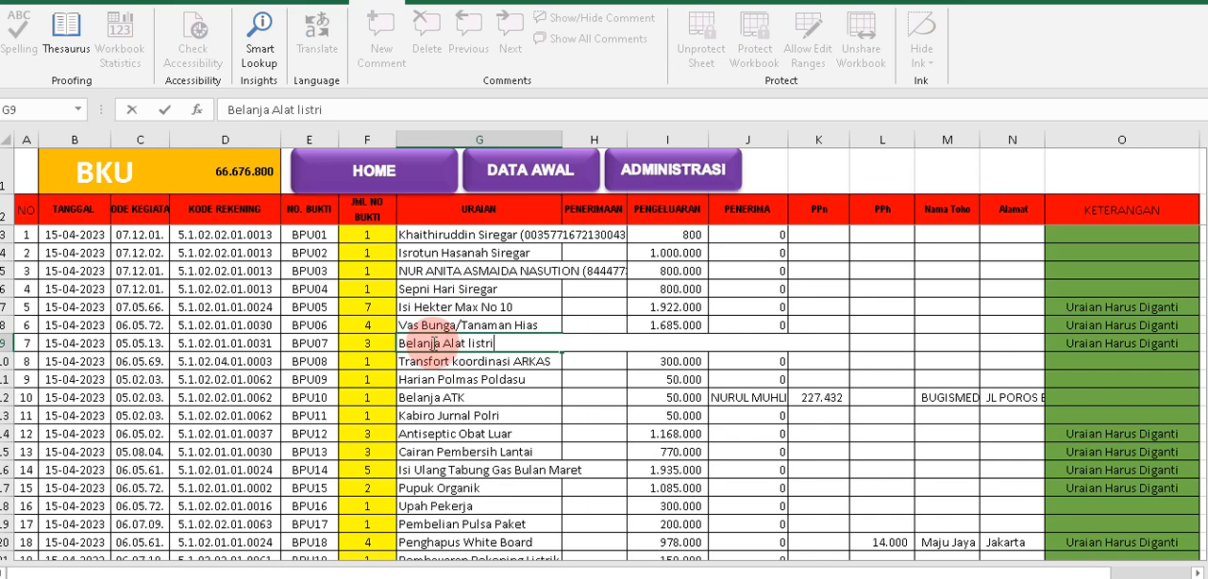
pyautogui.click(452, 367)
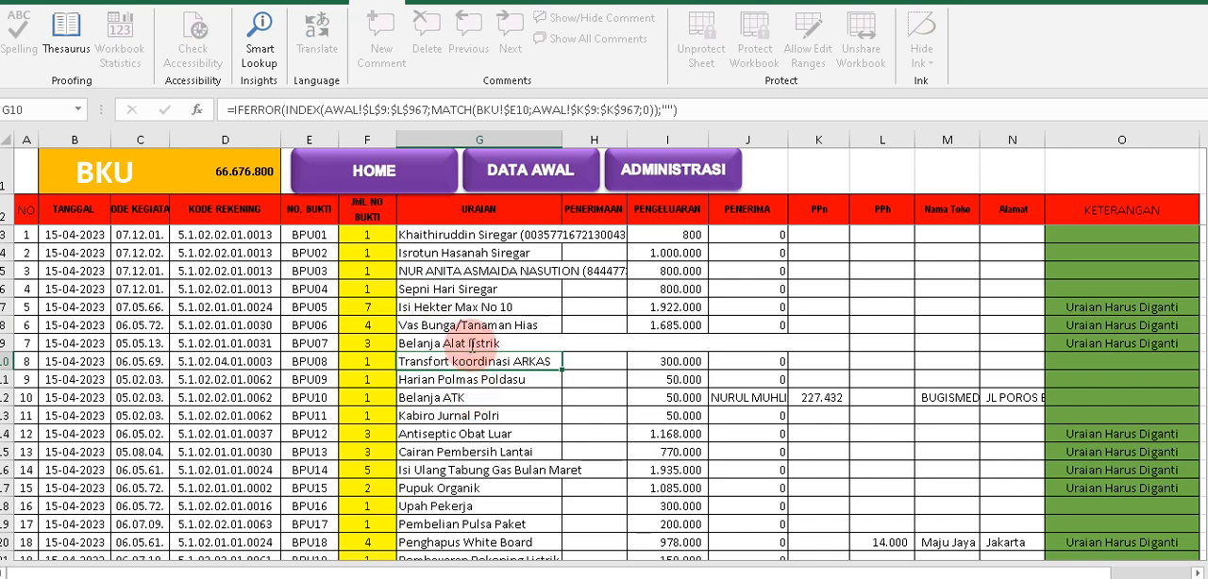
pyautogui.click(470, 346)
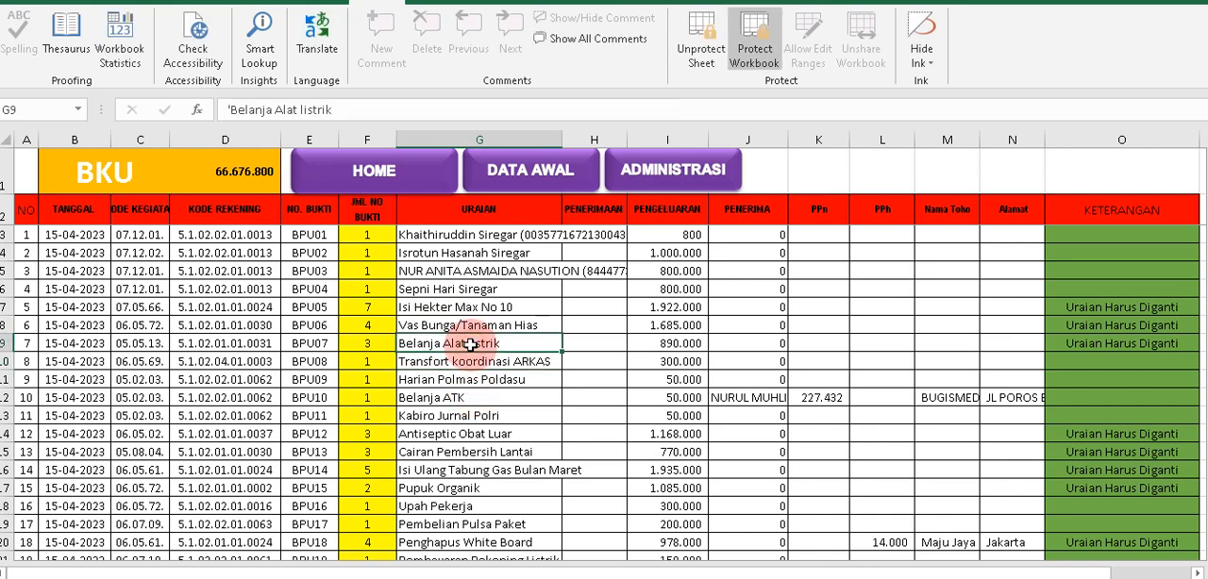
# Open the KWITANSI ATK PERSEDIAAN DLL receipt for BPU07 and check its Untuk Pembayaran text and amount.
pyautogui.click(661, 192)
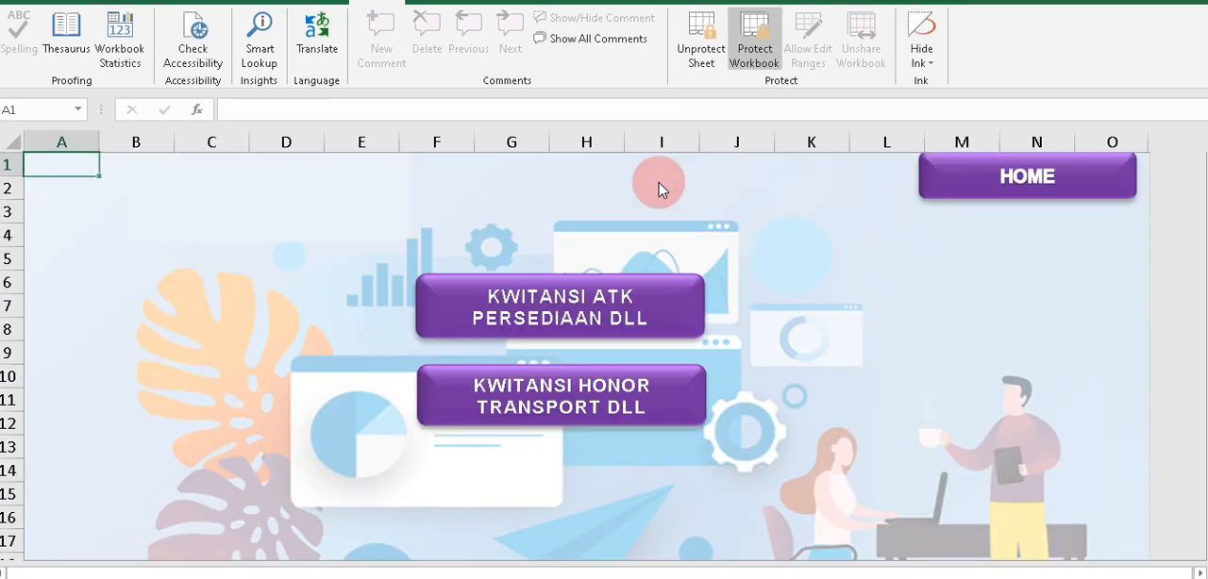
pyautogui.click(612, 318)
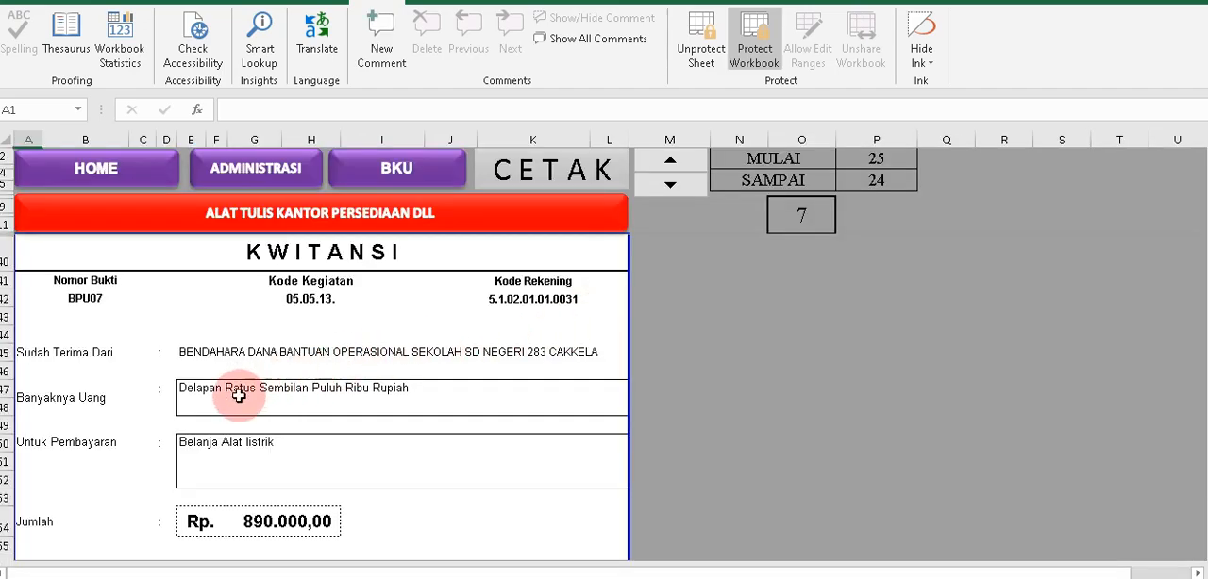
pyautogui.click(206, 446)
pyautogui.scroll(-6, 209, 444)
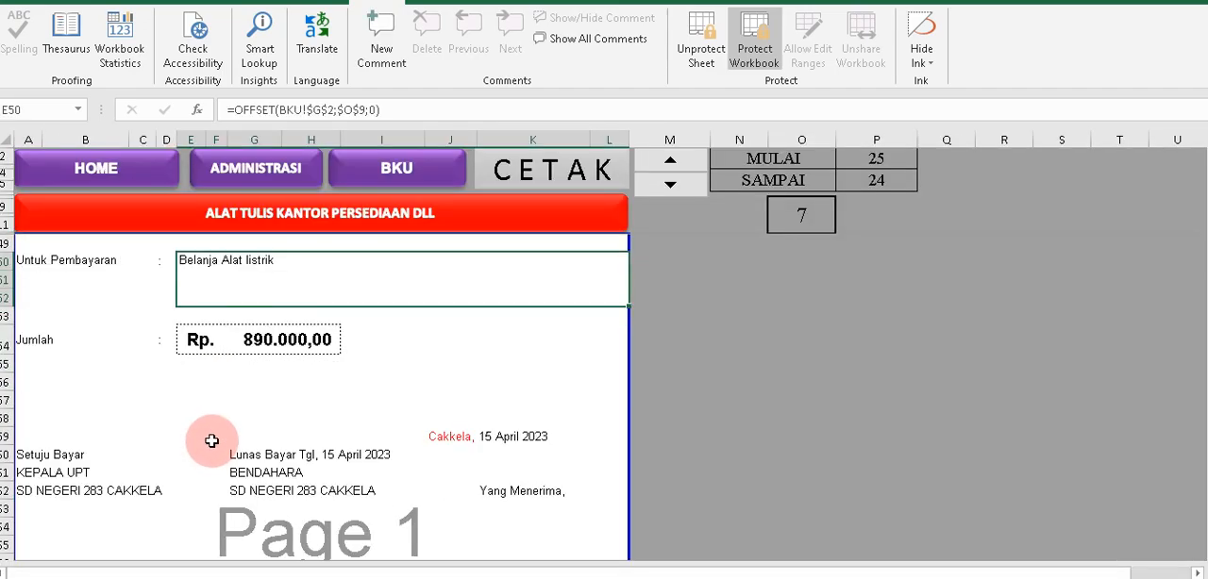
pyautogui.scroll(-10, 213, 434)
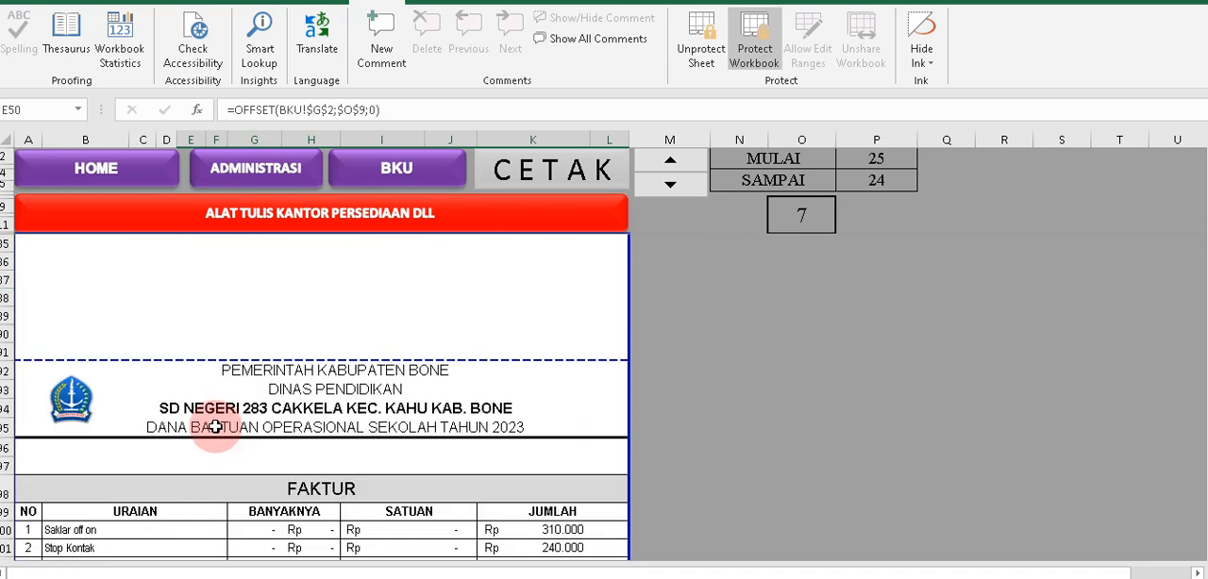
# Examine the BPU07 FAKTUR's itemised Uraian entries, its JUMLAH, and the PPN 10% and PPH 2% lines.
pyautogui.click(159, 424)
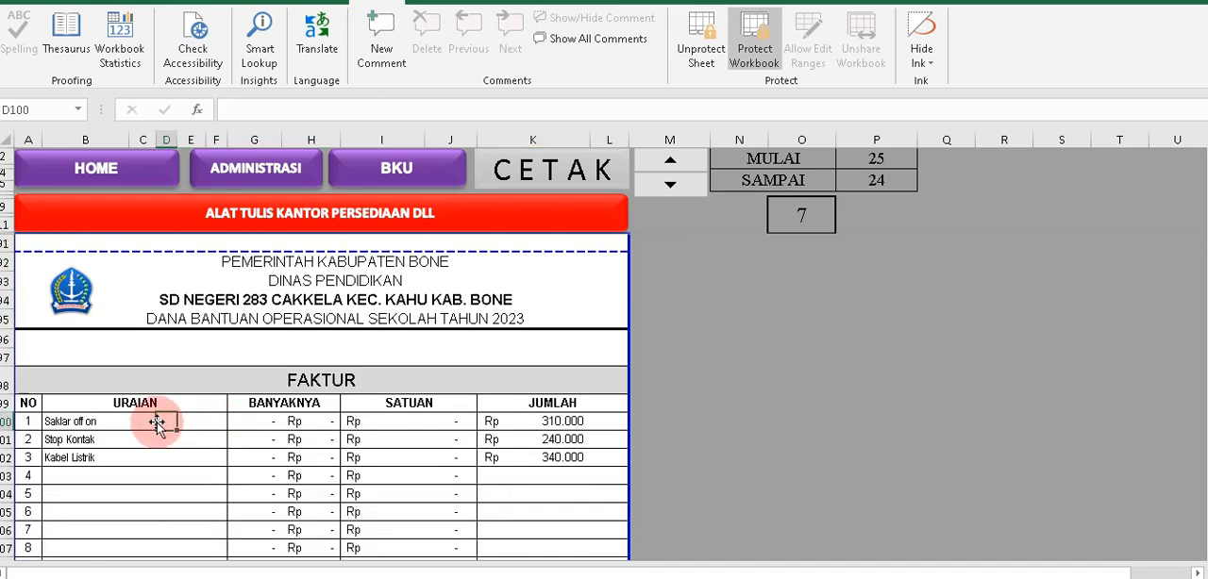
pyautogui.click(49, 438)
pyautogui.click(95, 461)
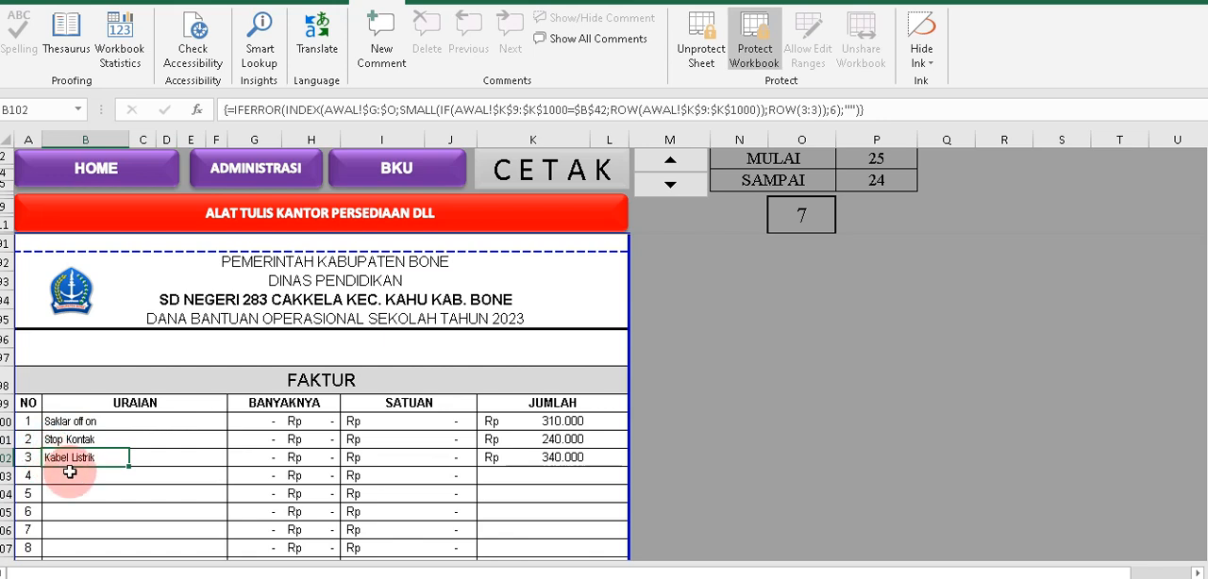
pyautogui.scroll(-6, 87, 460)
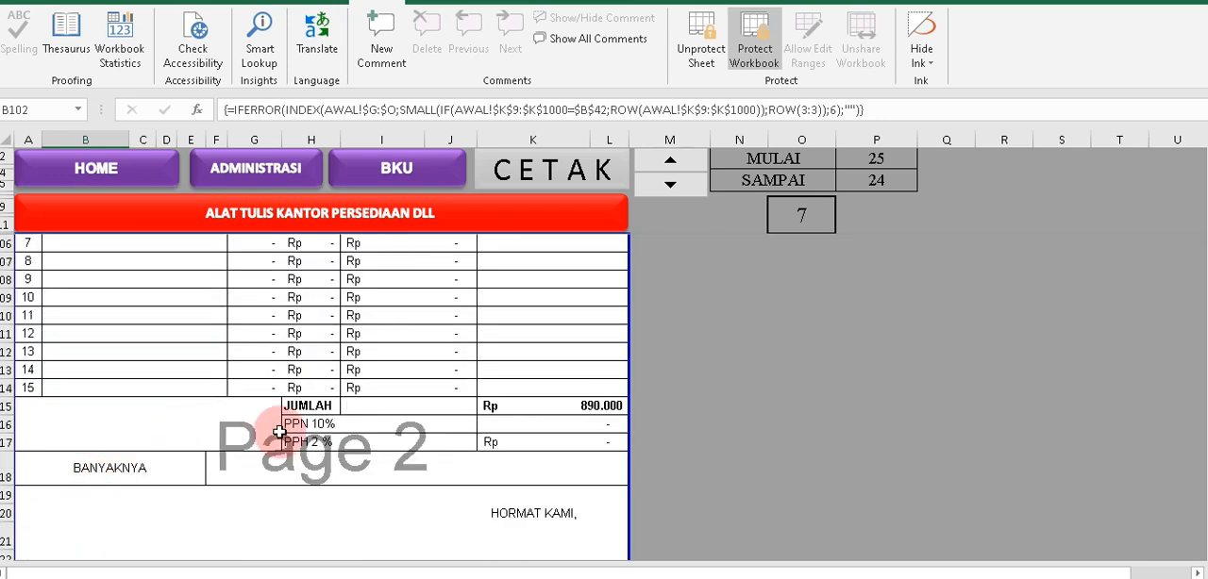
pyautogui.click(288, 369)
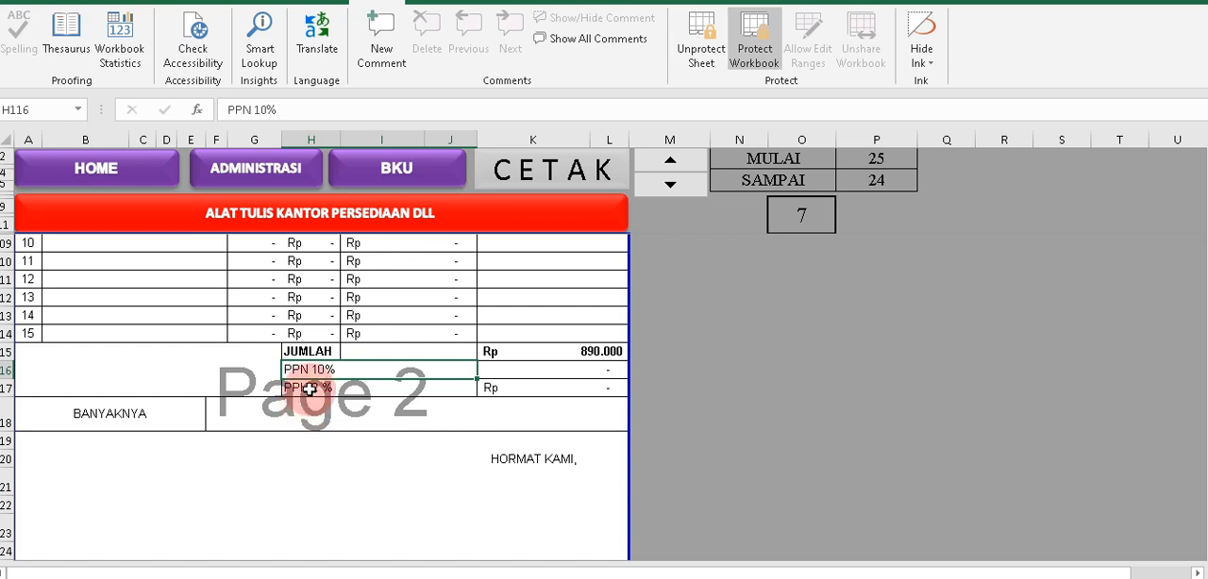
pyautogui.click(309, 389)
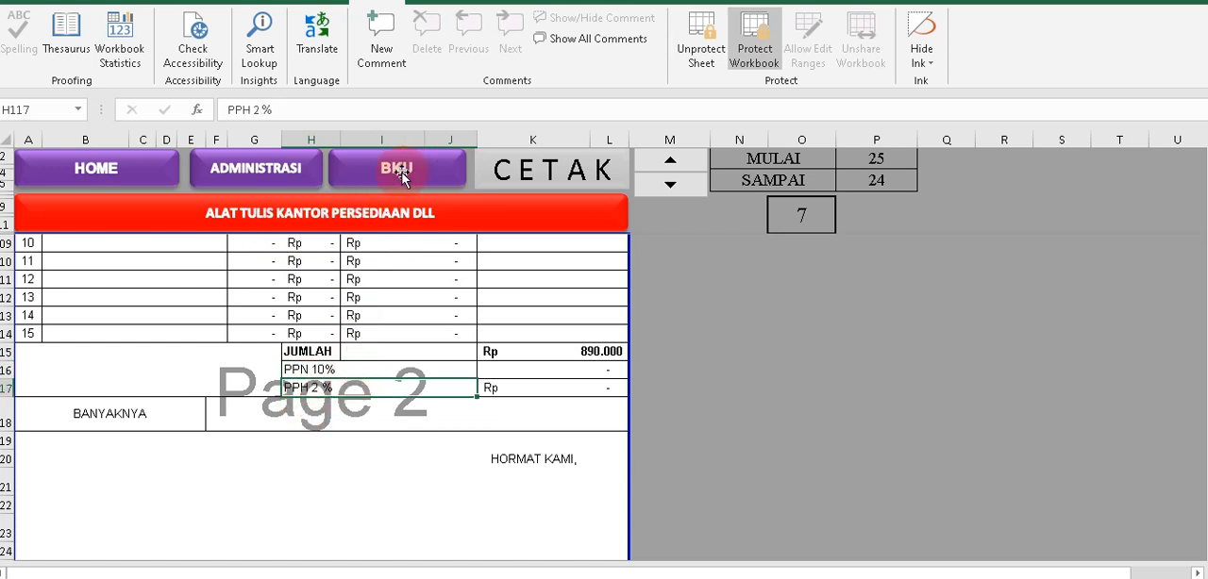
# Examine the BPU07 NOTA PESANAN, checking the Nama Toko and Alamat Toko fields and the list of ordered goods.
pyautogui.scroll(-12, 355, 413)
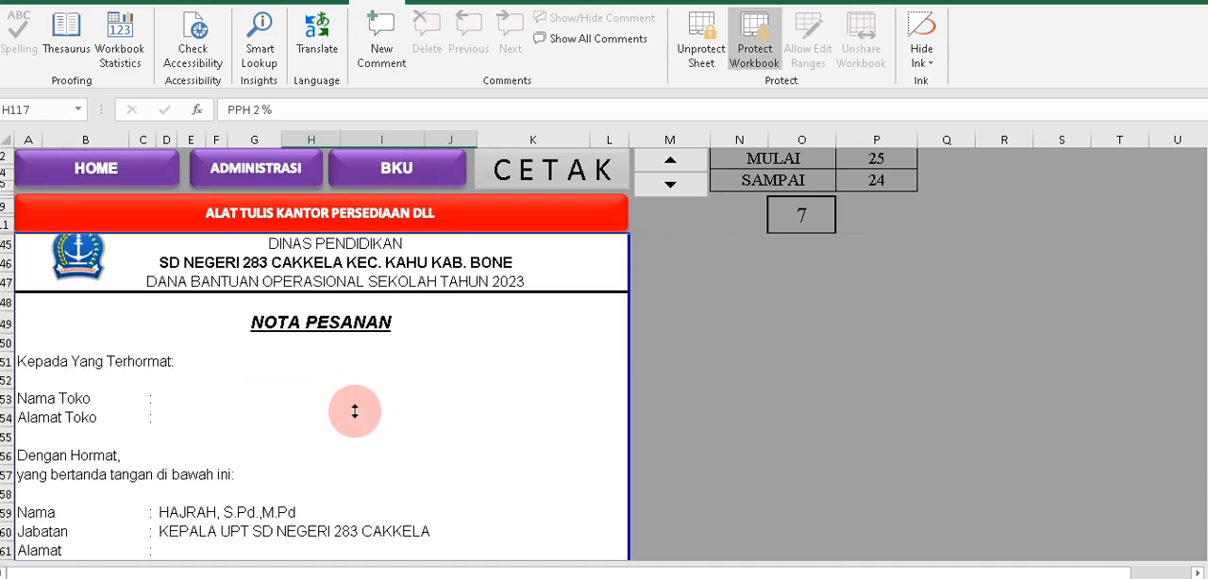
pyautogui.scroll(-2, 355, 412)
pyautogui.scroll(-2, 359, 401)
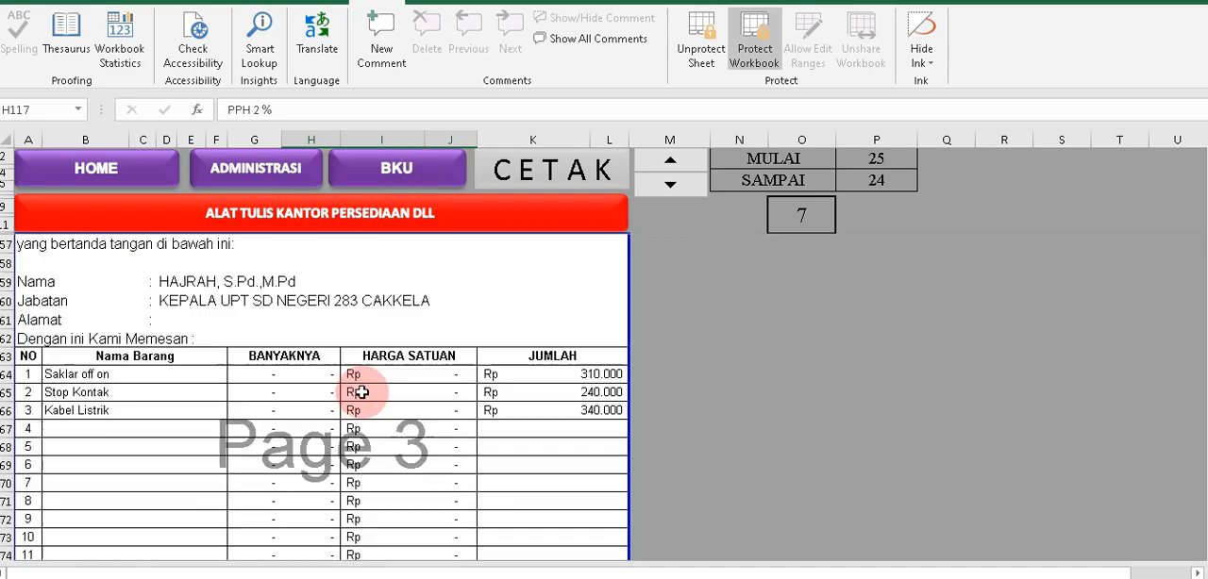
pyautogui.scroll(4, 349, 352)
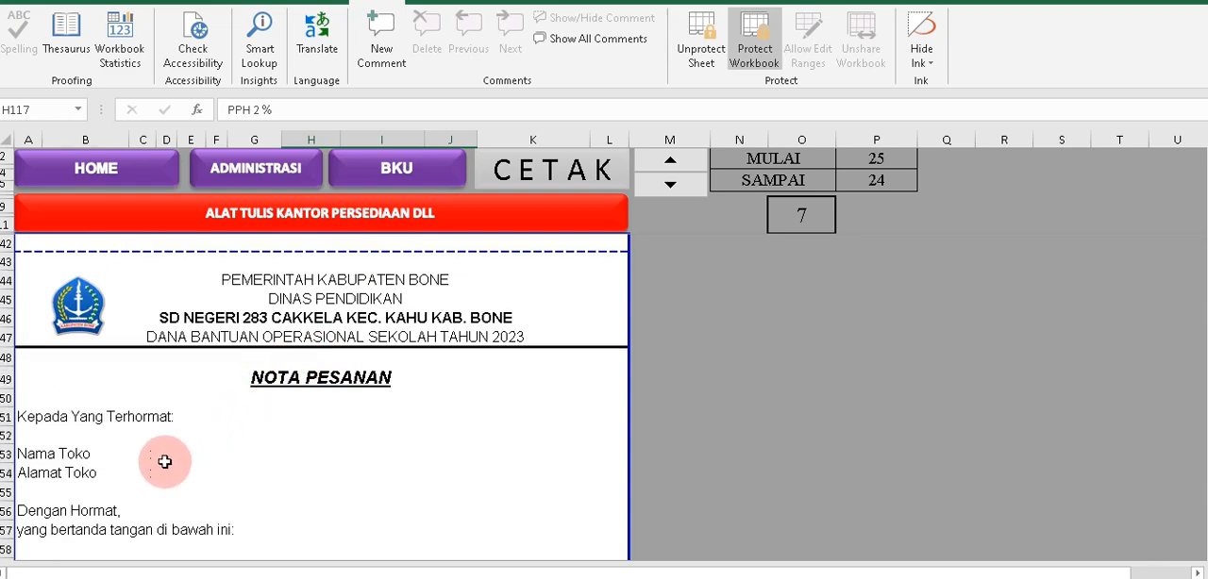
pyautogui.click(167, 462)
pyautogui.scroll(-4, 271, 433)
pyautogui.scroll(-10, 272, 434)
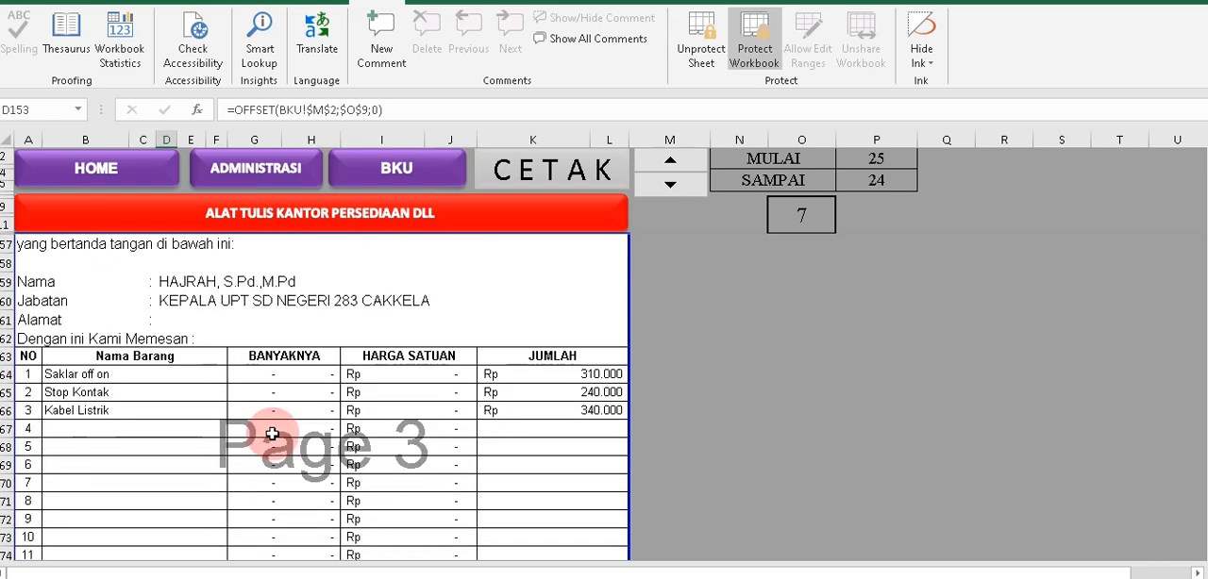
# Examine the BERITA ACARA SERAH TERIMA BARANG, checking the Pihak Pertama address and the details of both parties.
pyautogui.scroll(-2, 274, 431)
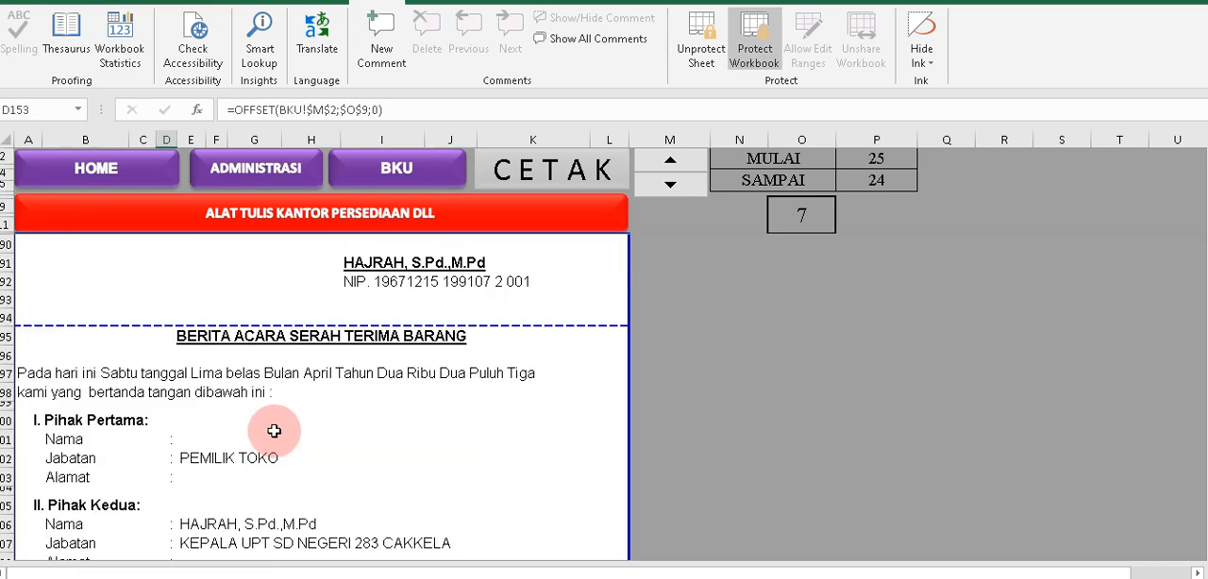
pyautogui.click(200, 476)
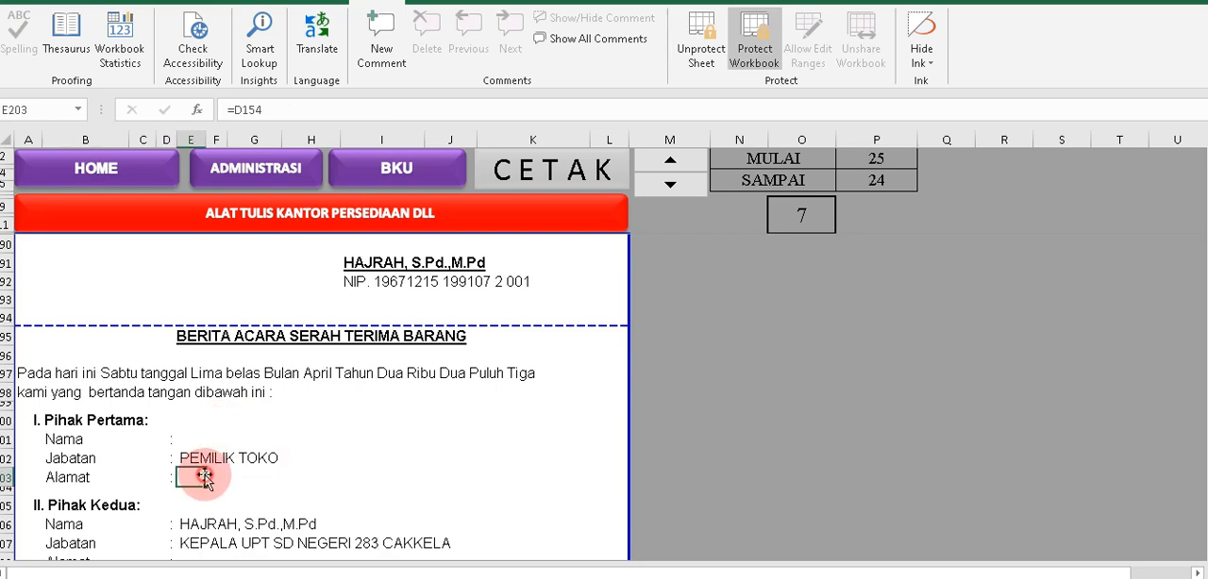
pyautogui.scroll(-1, 301, 453)
pyautogui.scroll(-2, 301, 453)
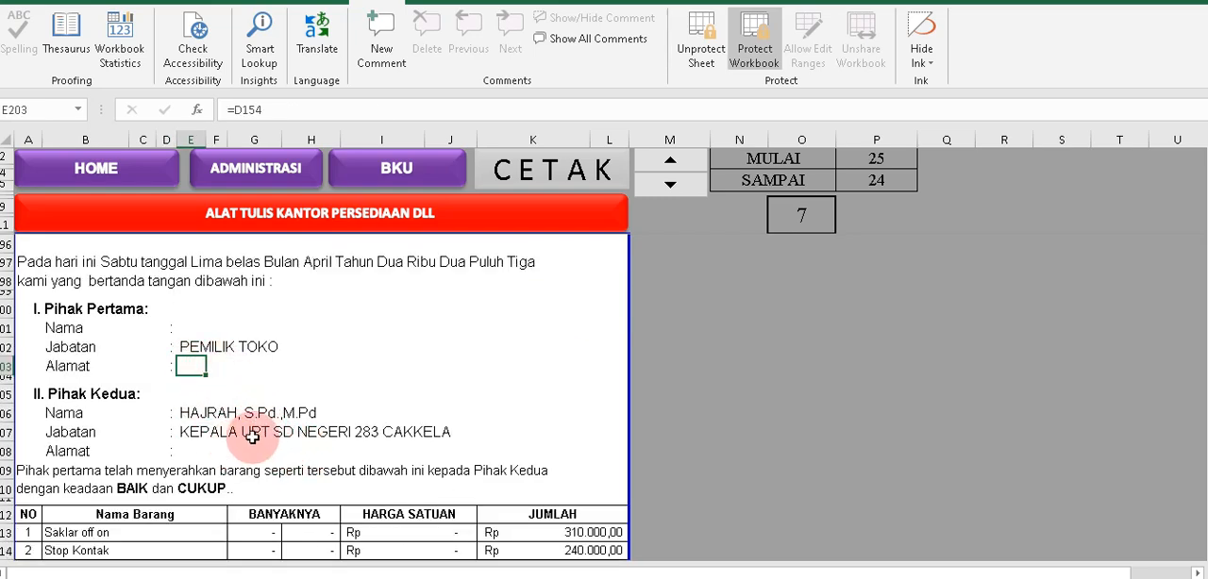
pyautogui.scroll(-2, 260, 428)
pyautogui.scroll(4, 269, 429)
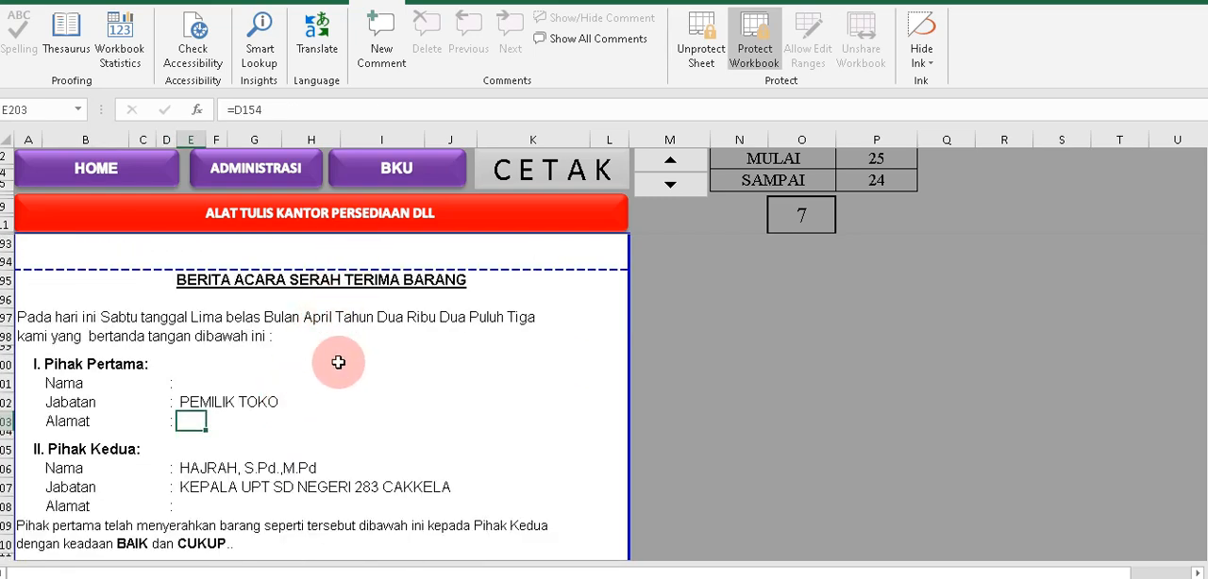
# Return to the BKU sheet and examine the BPU07 row across to its PPn and PPh cells.
pyautogui.click(398, 172)
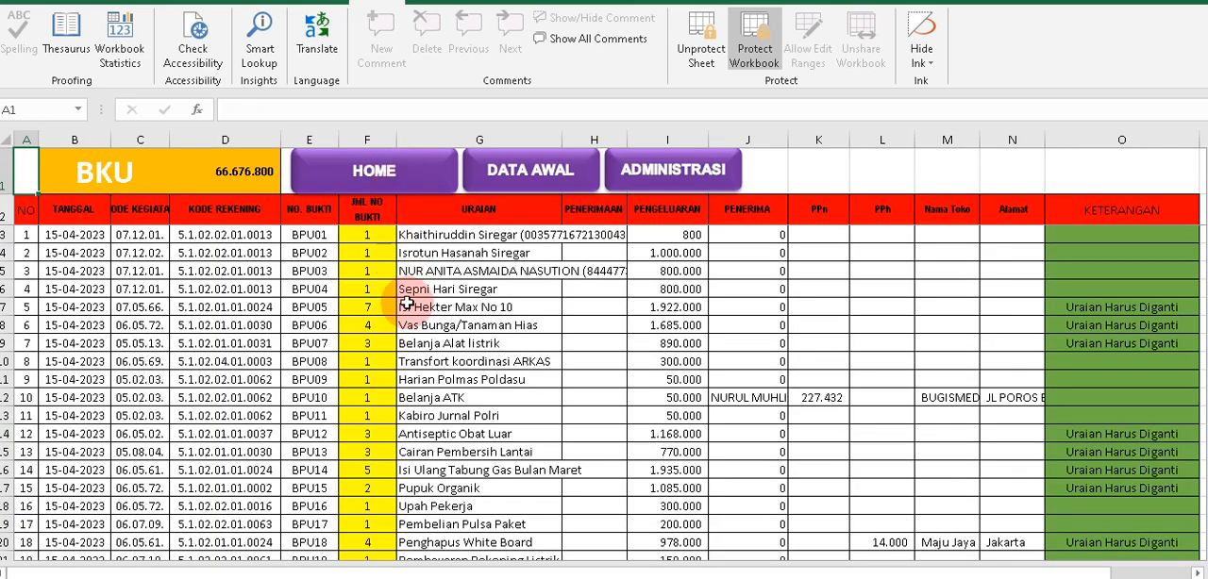
pyautogui.moveTo(380, 343); pyautogui.dragTo(809, 346)
pyautogui.click(809, 346)
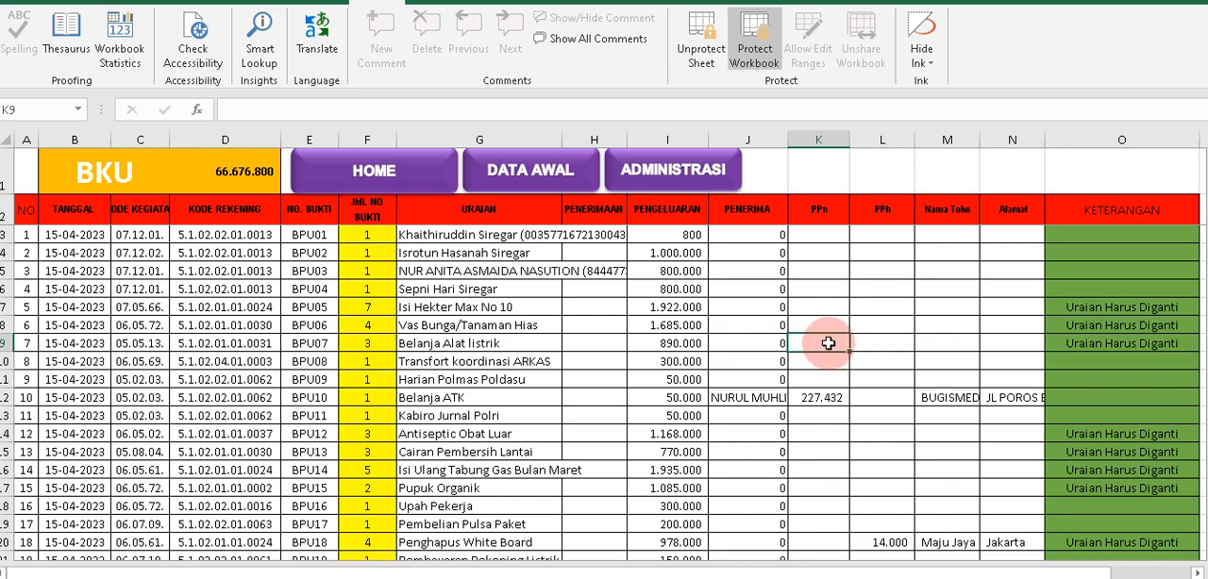
pyautogui.moveTo(833, 343); pyautogui.dragTo(886, 342)
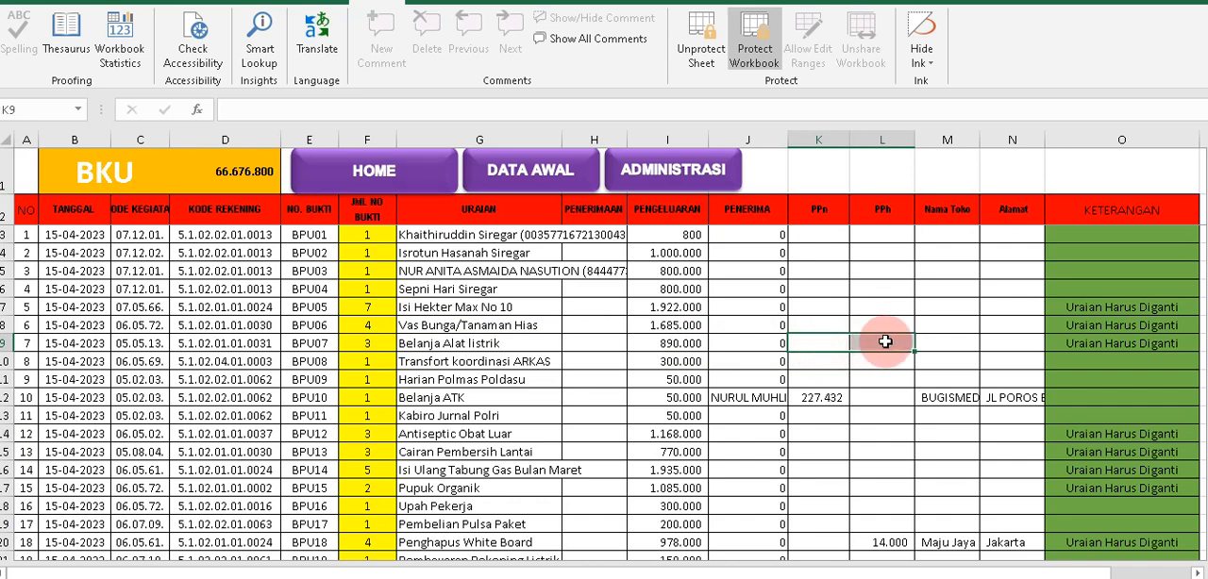
# Open the DATA AWAL sheet and review the transaction rows from BPU01 through BPU14.
pyautogui.click(506, 185)
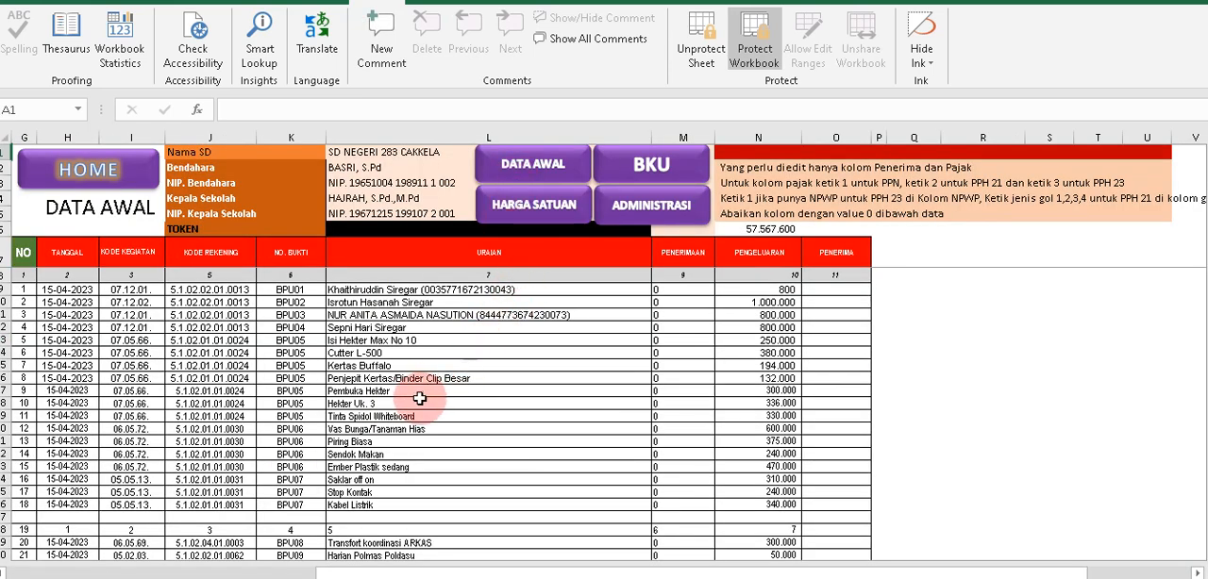
pyautogui.scroll(-1, 409, 402)
pyautogui.scroll(1, 420, 406)
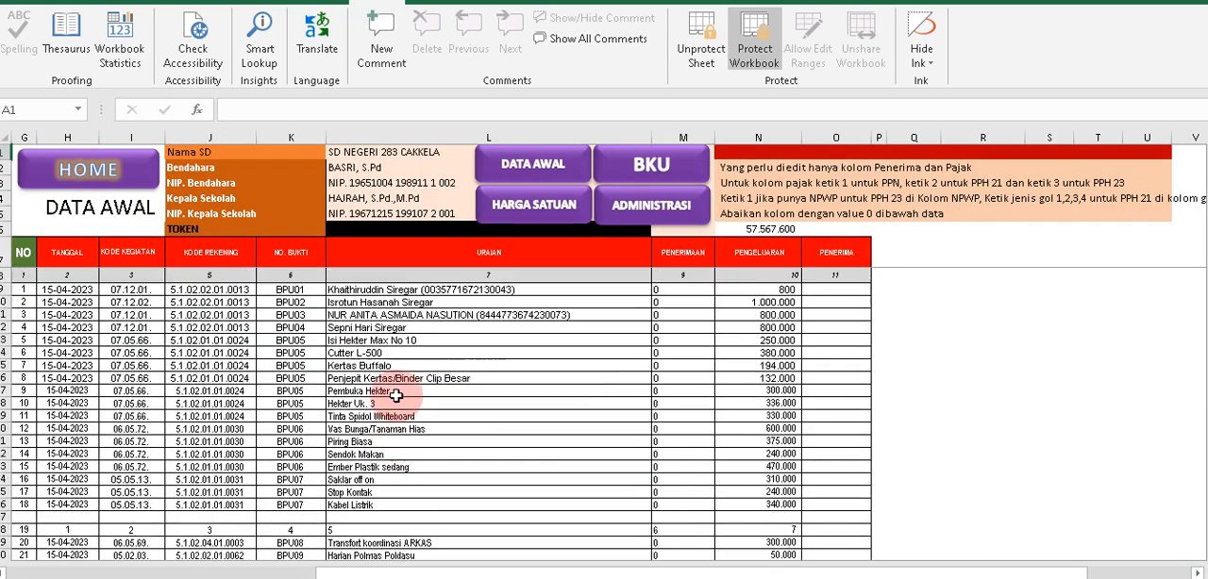
pyautogui.scroll(-3, 446, 415)
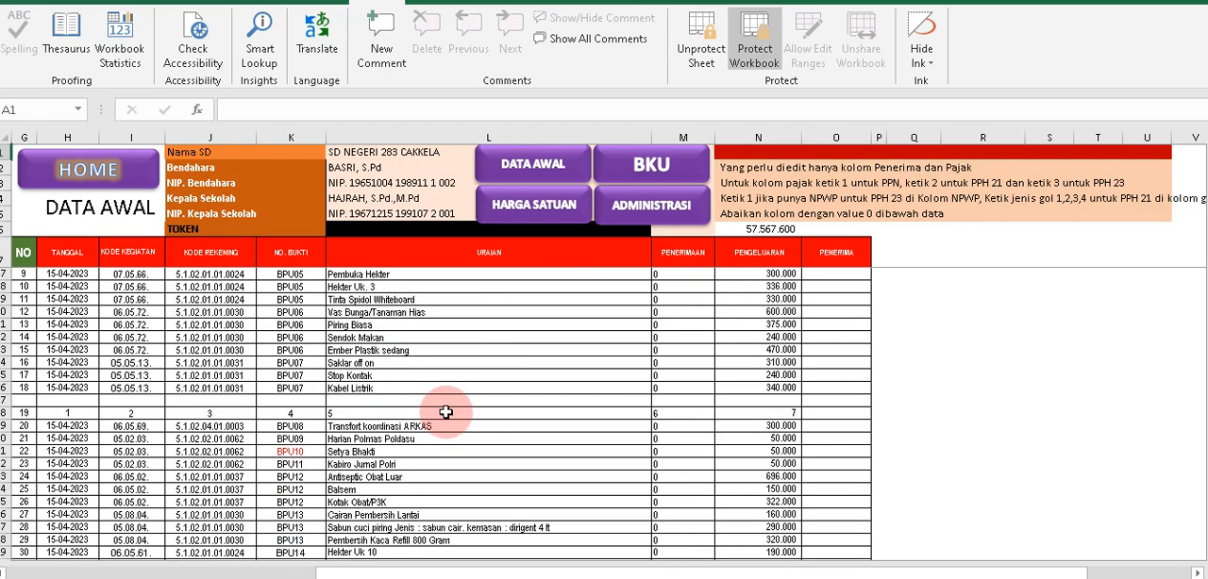
pyautogui.scroll(-3, 445, 413)
pyautogui.scroll(6, 445, 409)
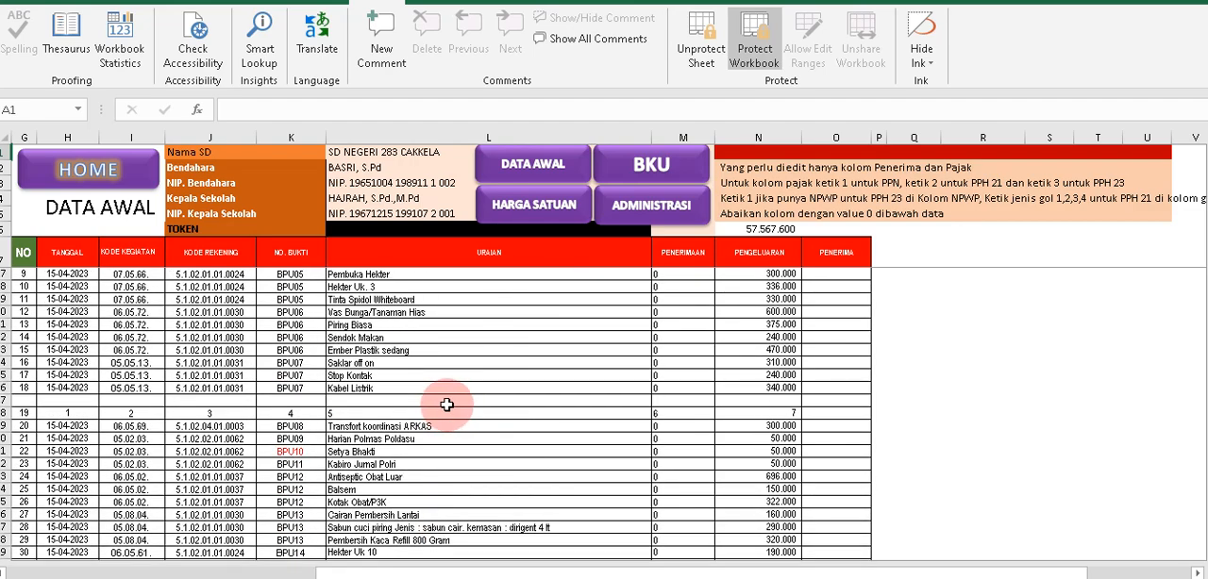
# Return to the BKU sheet and set the PPn for BPU07, Belanja Alat listrik, to 50000.
pyautogui.click(625, 167)
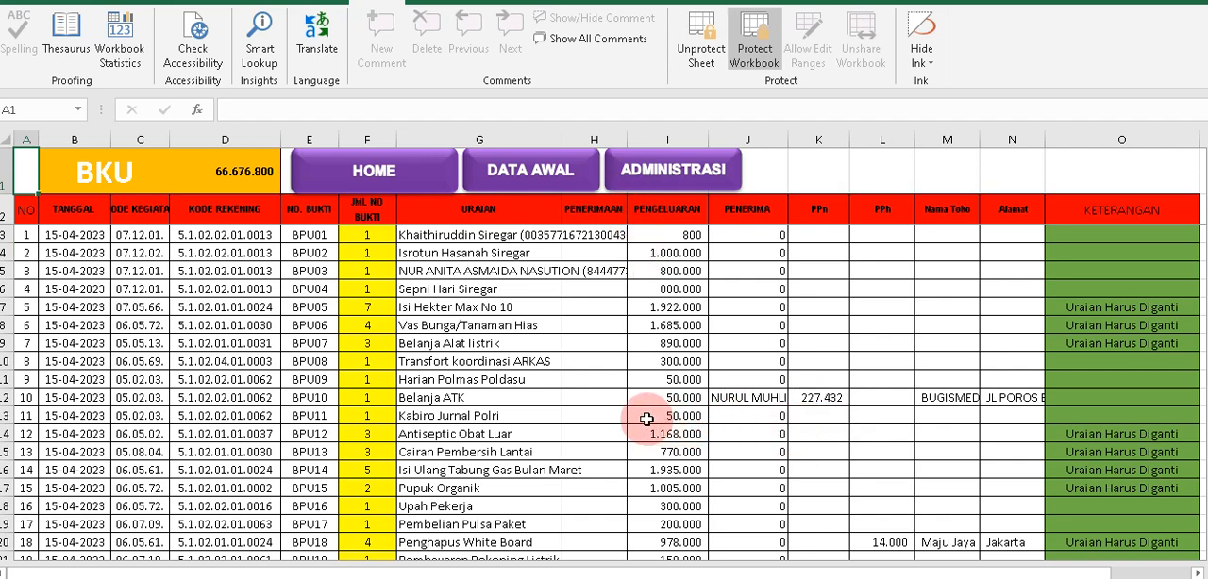
pyautogui.click(813, 394)
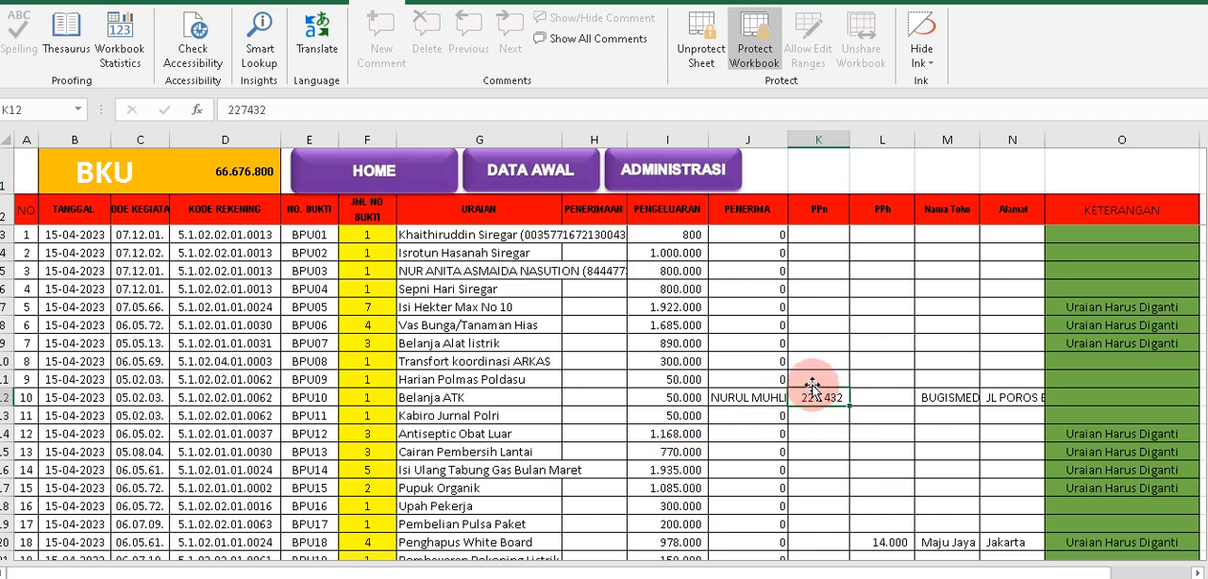
pyautogui.click(516, 344)
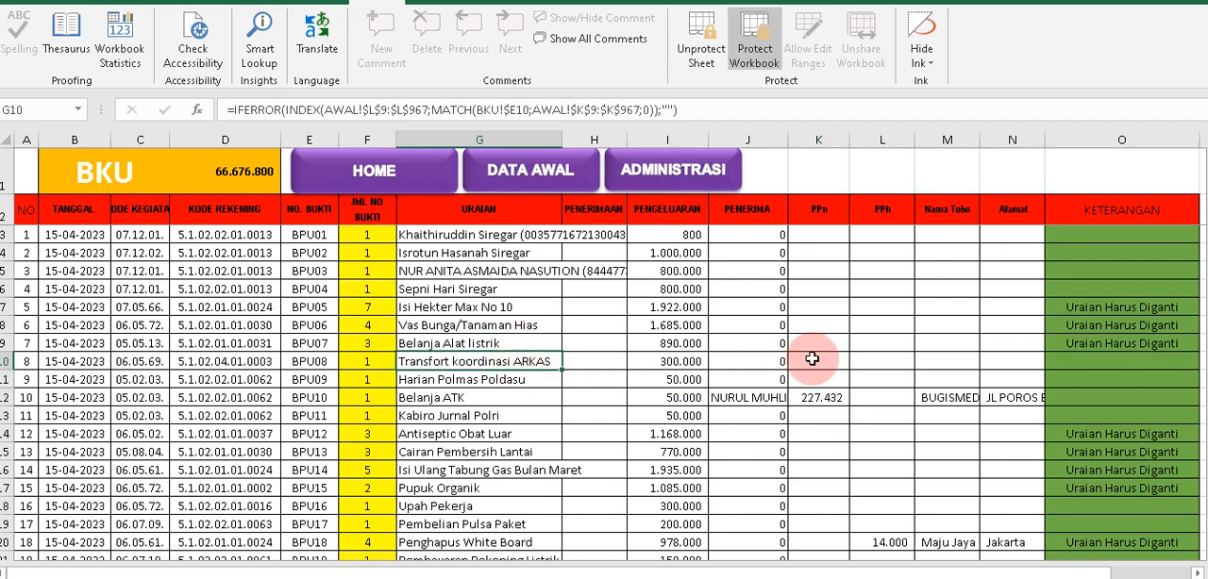
pyautogui.click(818, 351)
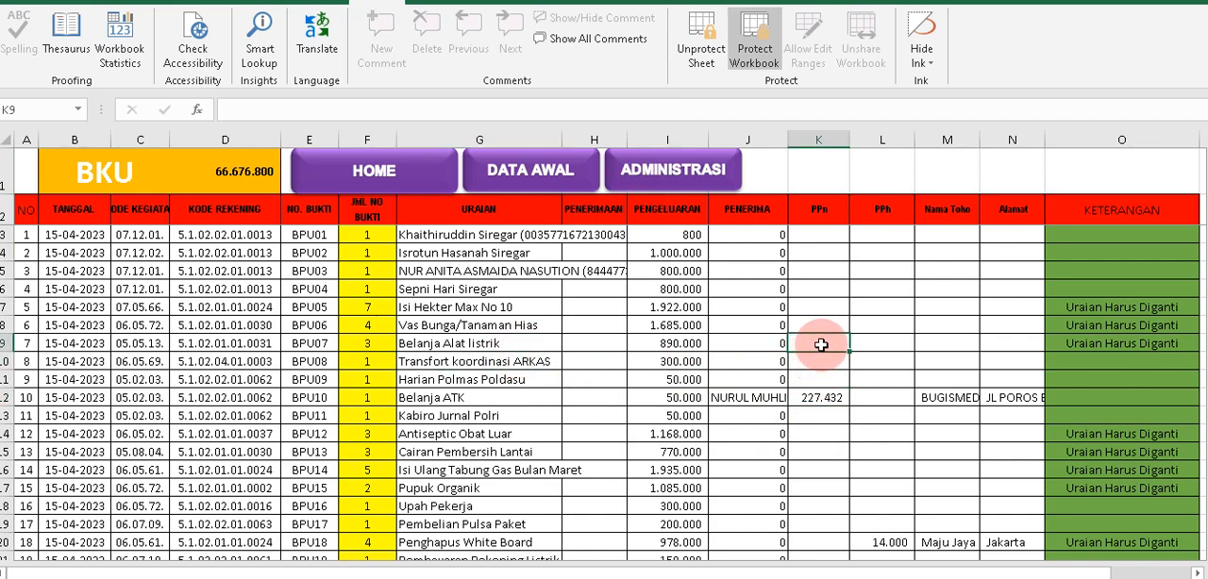
pyautogui.write('50000')
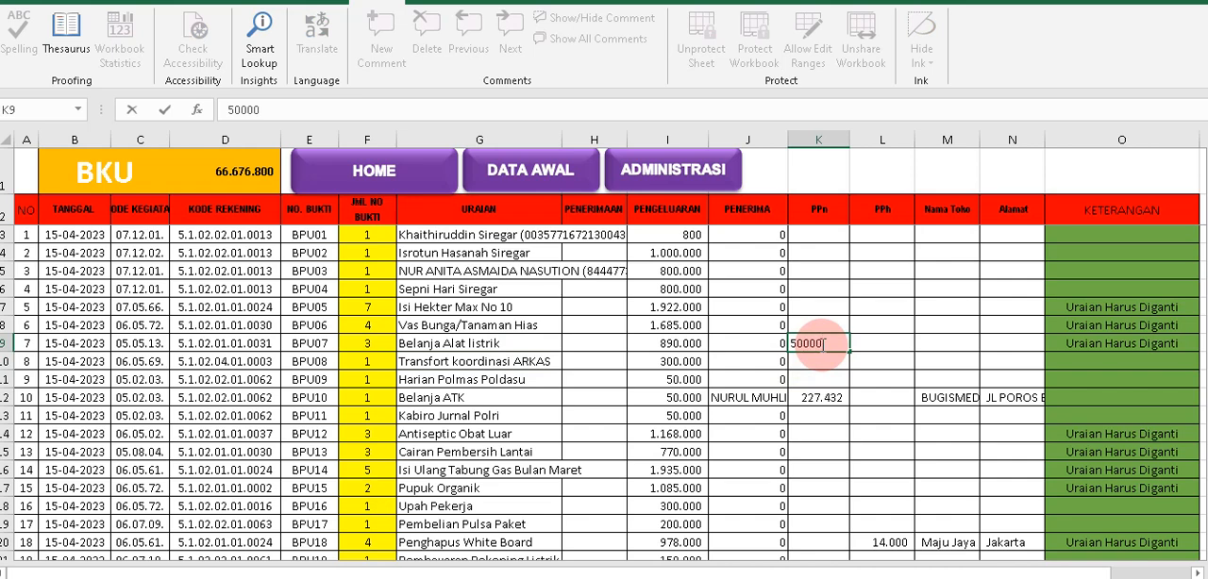
pyautogui.write('.000')
pyautogui.press('Return')
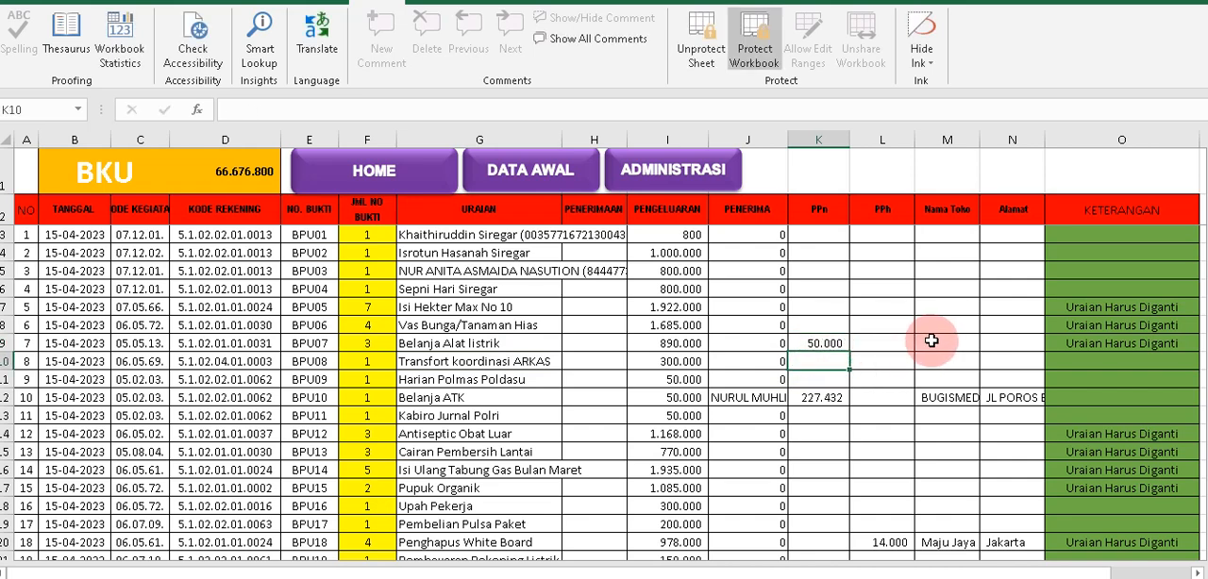
# Enter Toko Sejahrera as the Nama Toko for BPU07 and fill in the shop's street address under Alamat.
pyautogui.click(932, 341)
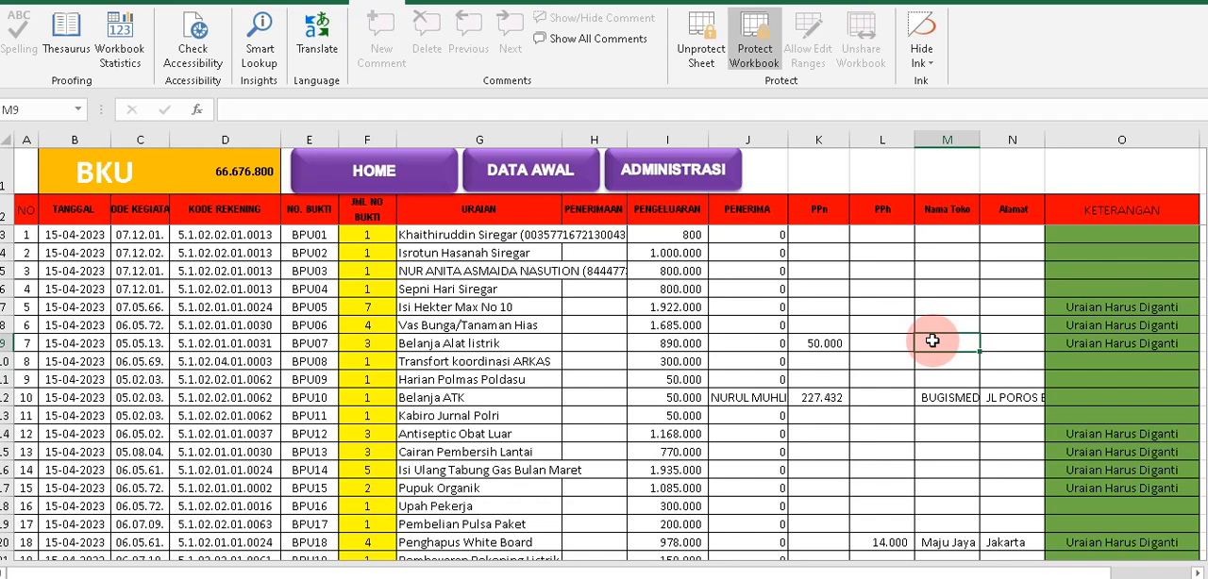
pyautogui.write('Toko Sejahrera')
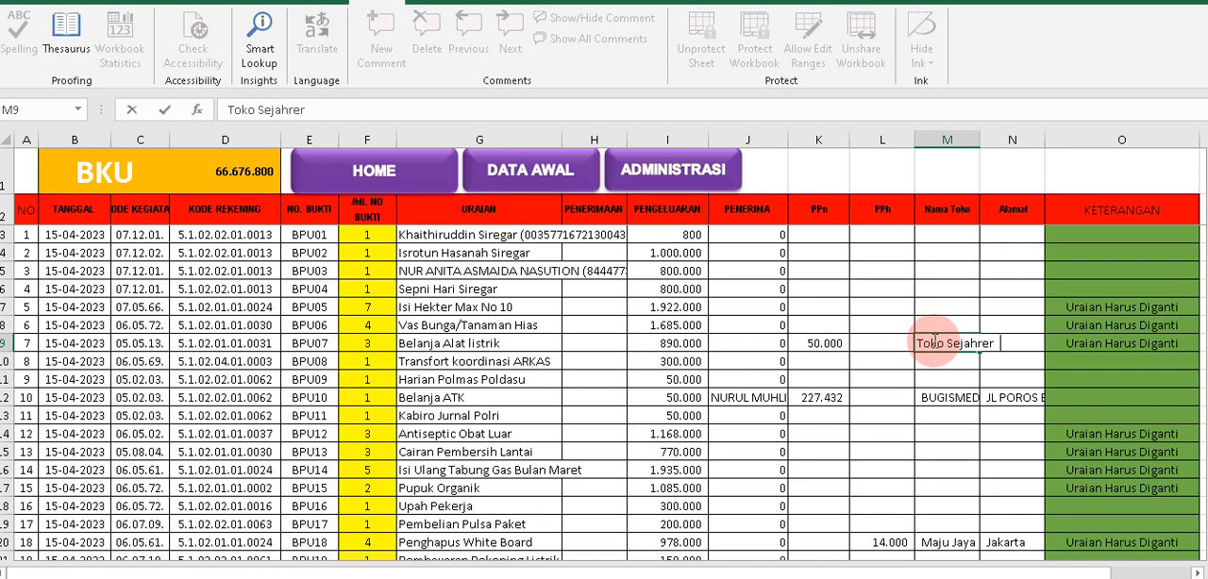
pyautogui.click(1018, 348)
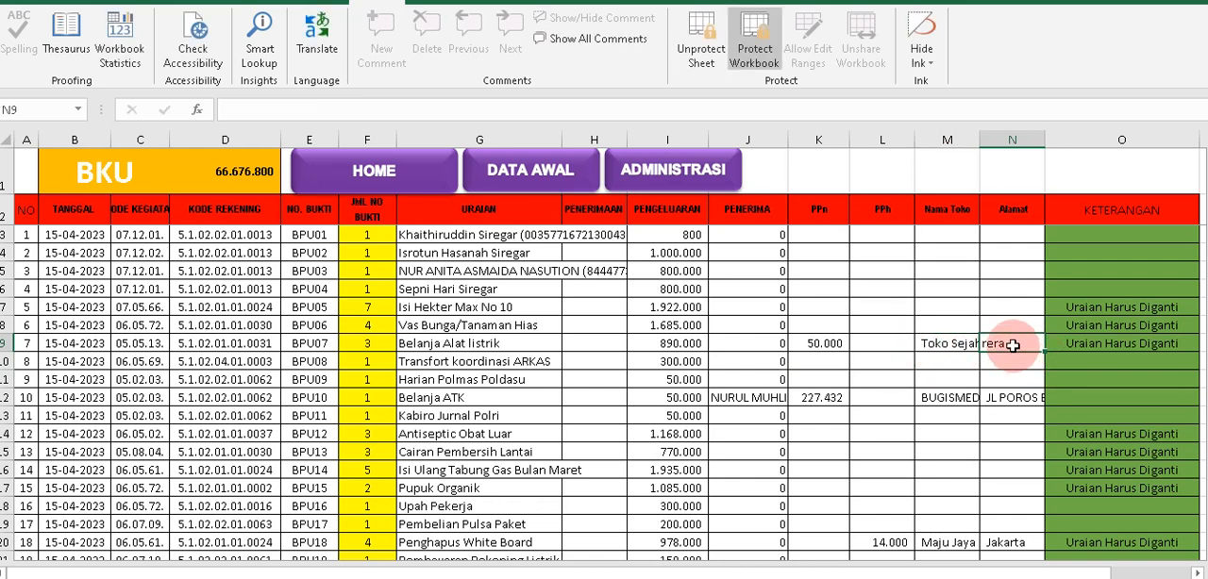
pyautogui.doubleClick(1013, 346)
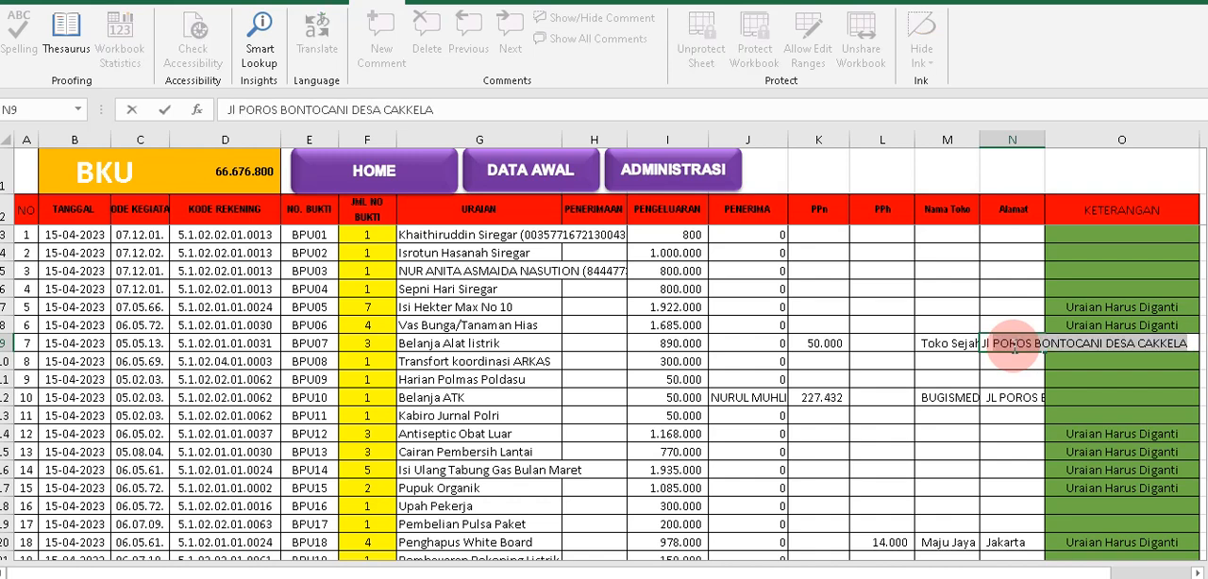
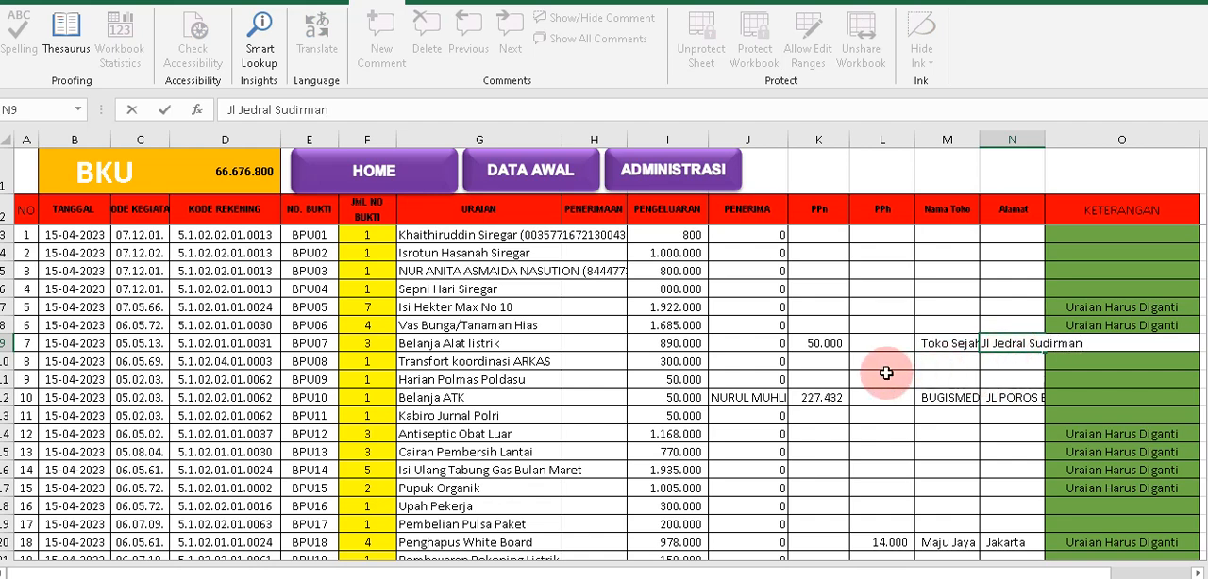
pyautogui.click(809, 360)
# Clear the PENERIMA cells from BPU01 through BPU13 and enter the recipient's name for BPU07.
pyautogui.click(770, 345)
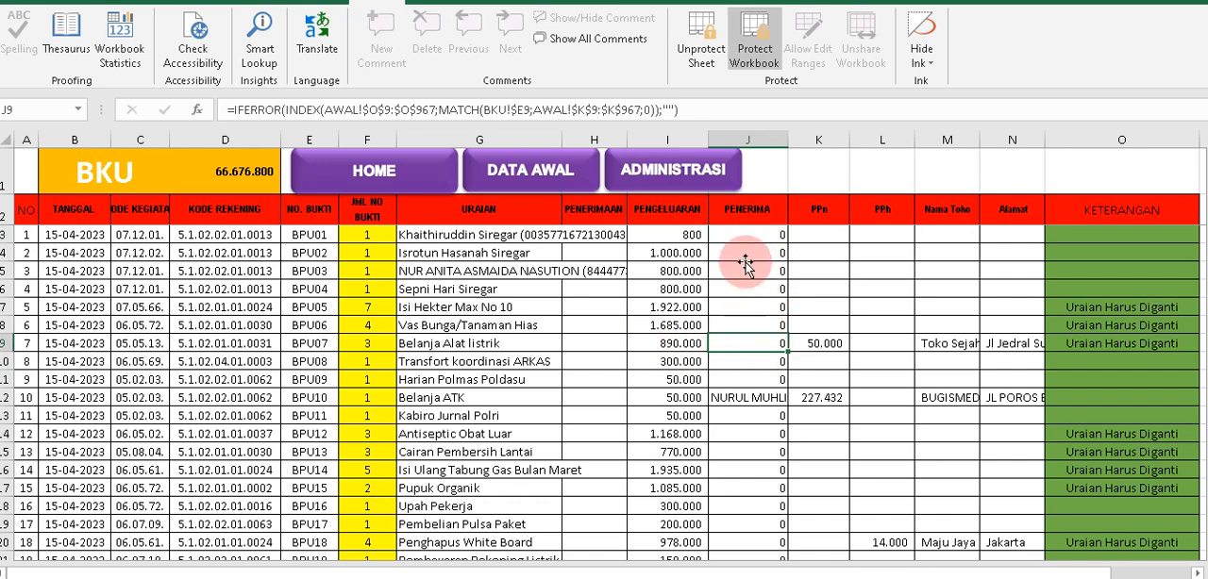
pyautogui.moveTo(763, 236); pyautogui.dragTo(768, 452)
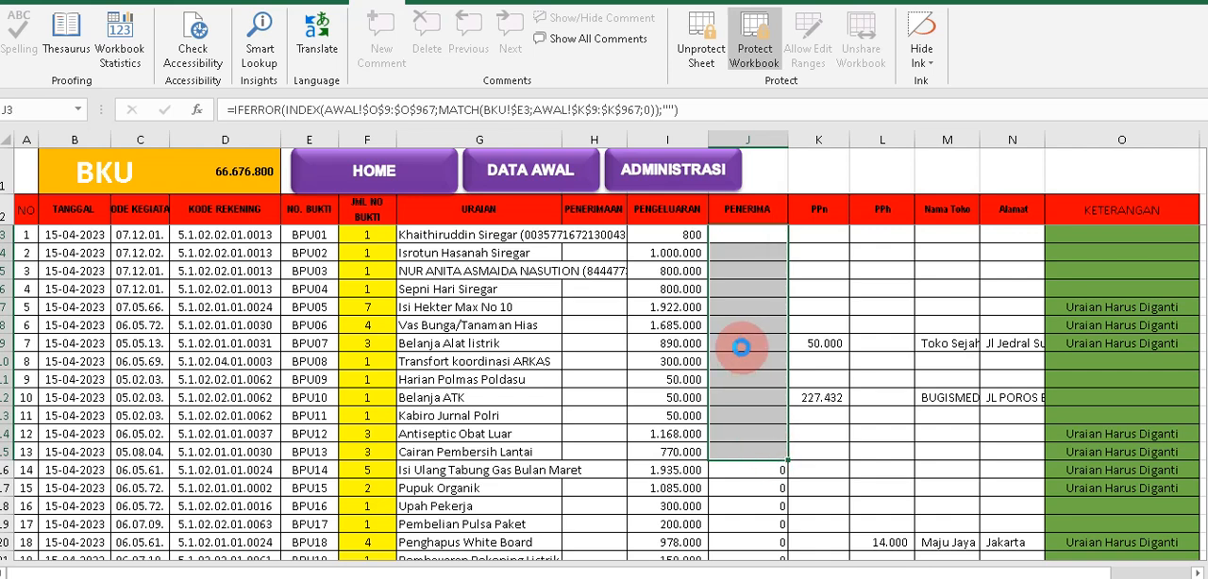
pyautogui.press('Delete')
pyautogui.click(744, 343)
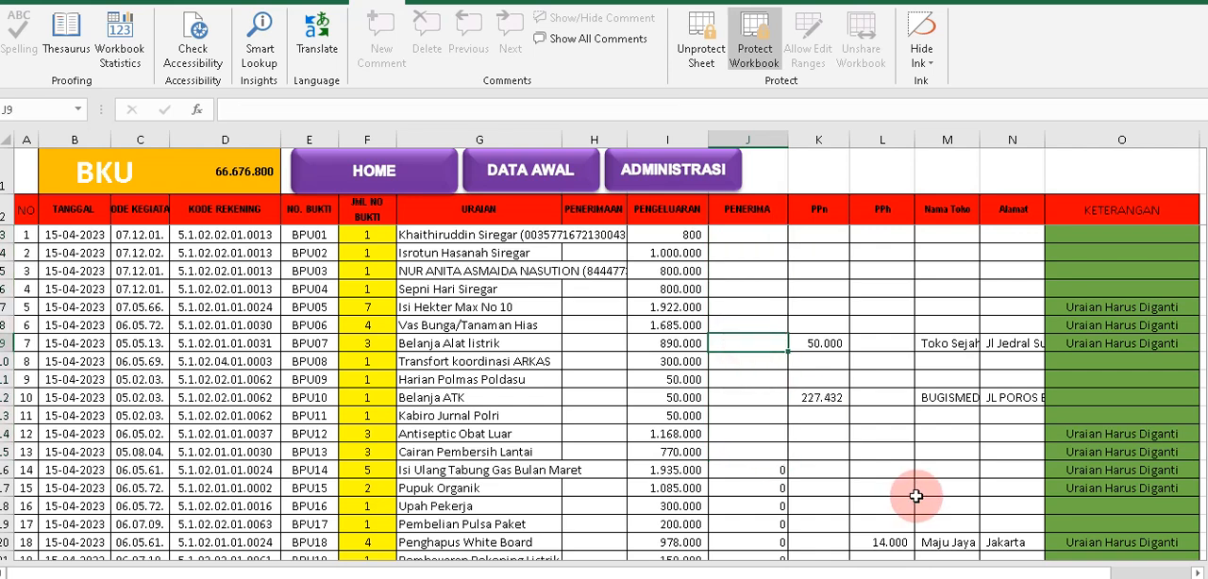
pyautogui.write('Soekarno')
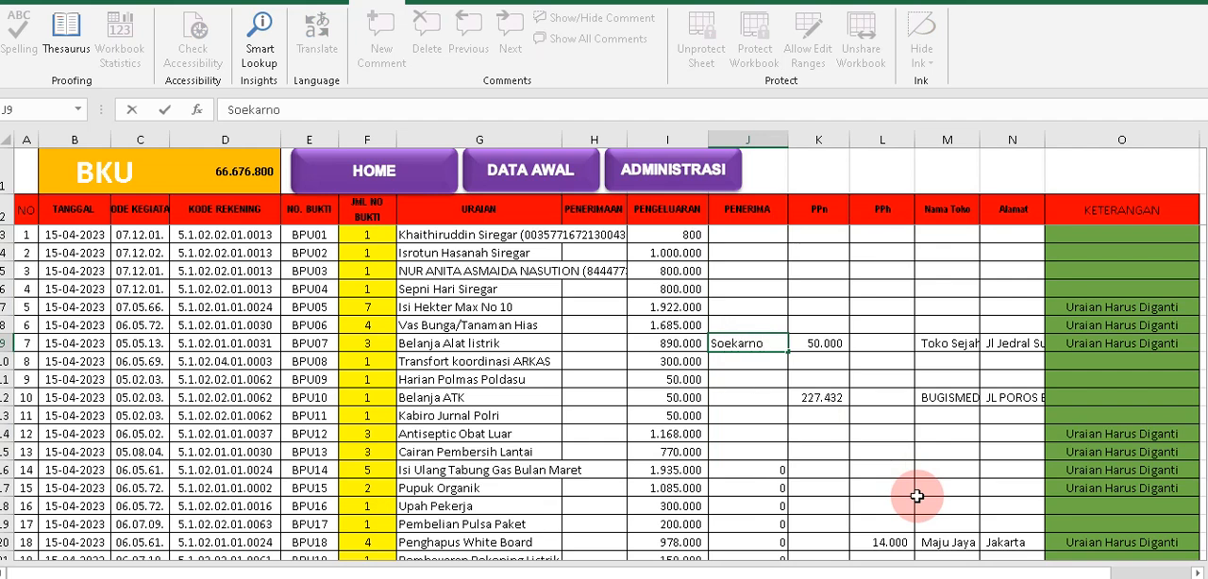
pyautogui.click(884, 340)
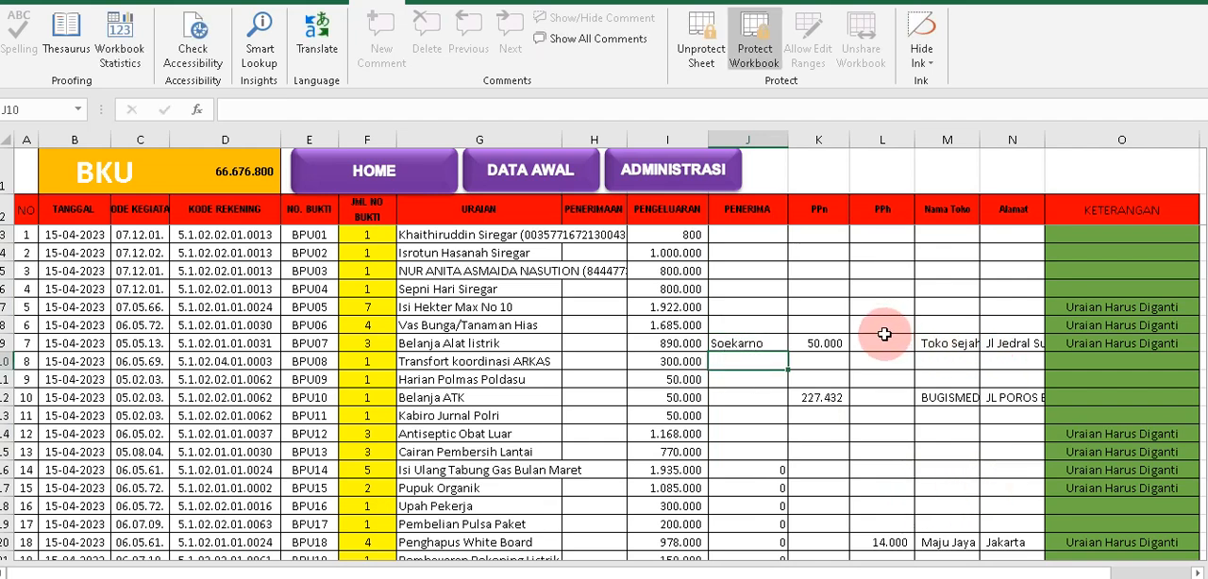
# Review the BPU07 row's URAIAN, PENERIMA, PPn, Nama Toko and Alamat entries.
pyautogui.moveTo(772, 344); pyautogui.dragTo(929, 346)
pyautogui.click(489, 349)
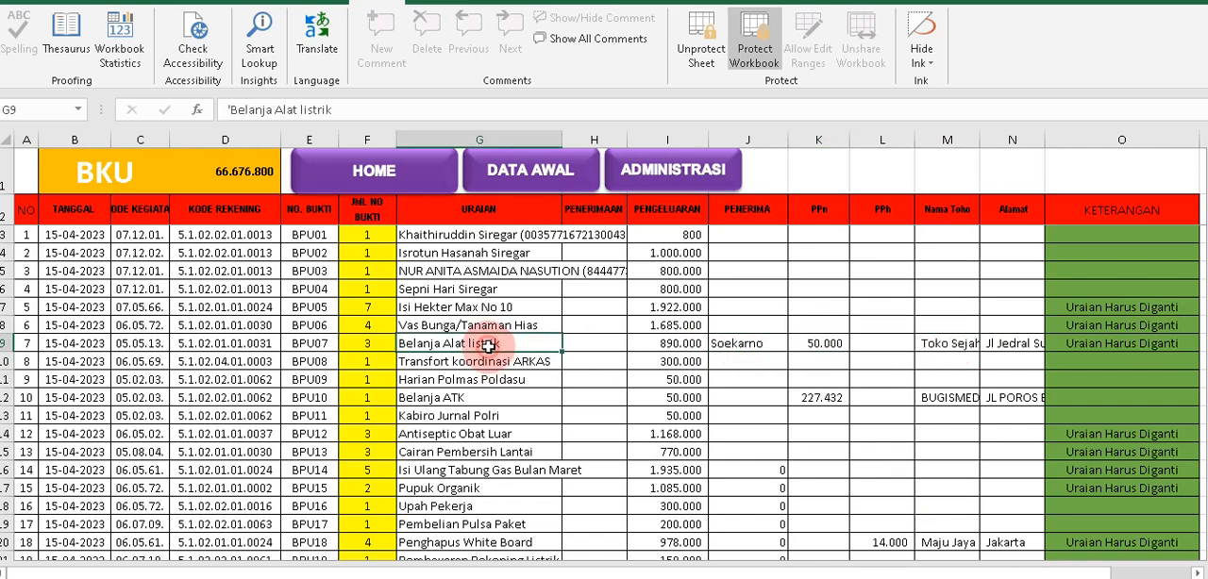
pyautogui.click(721, 344)
pyautogui.click(810, 349)
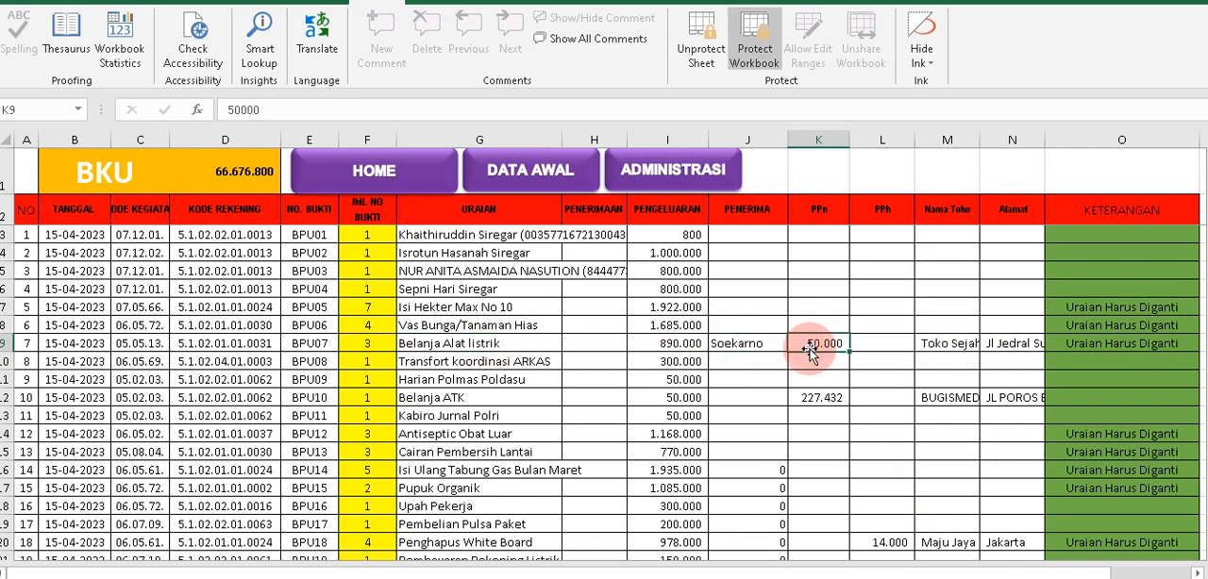
pyautogui.click(940, 346)
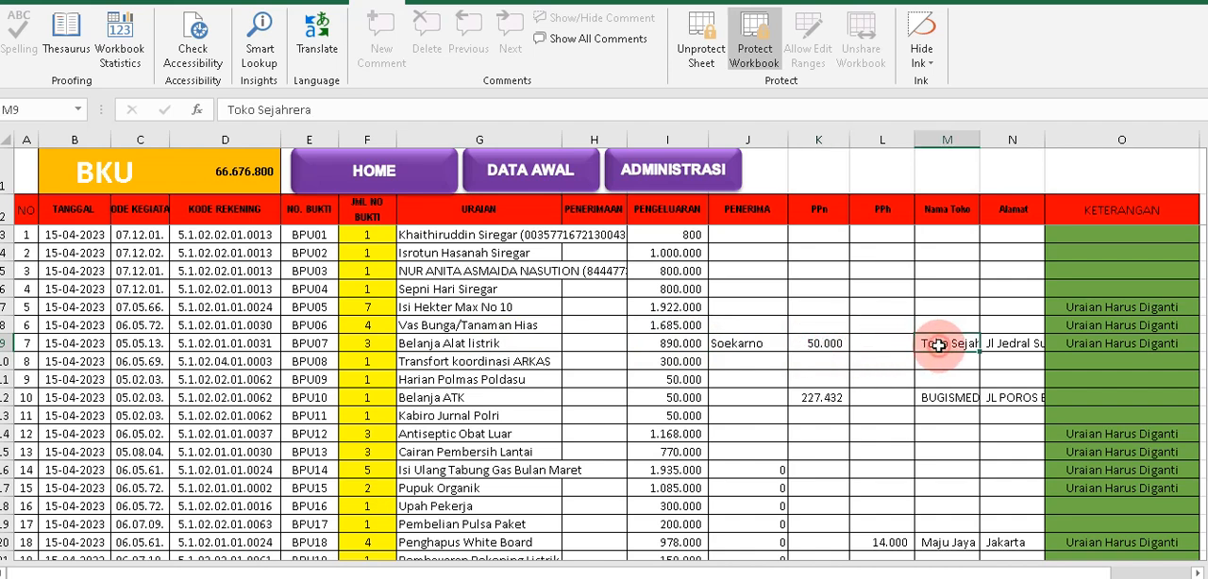
pyautogui.click(1008, 347)
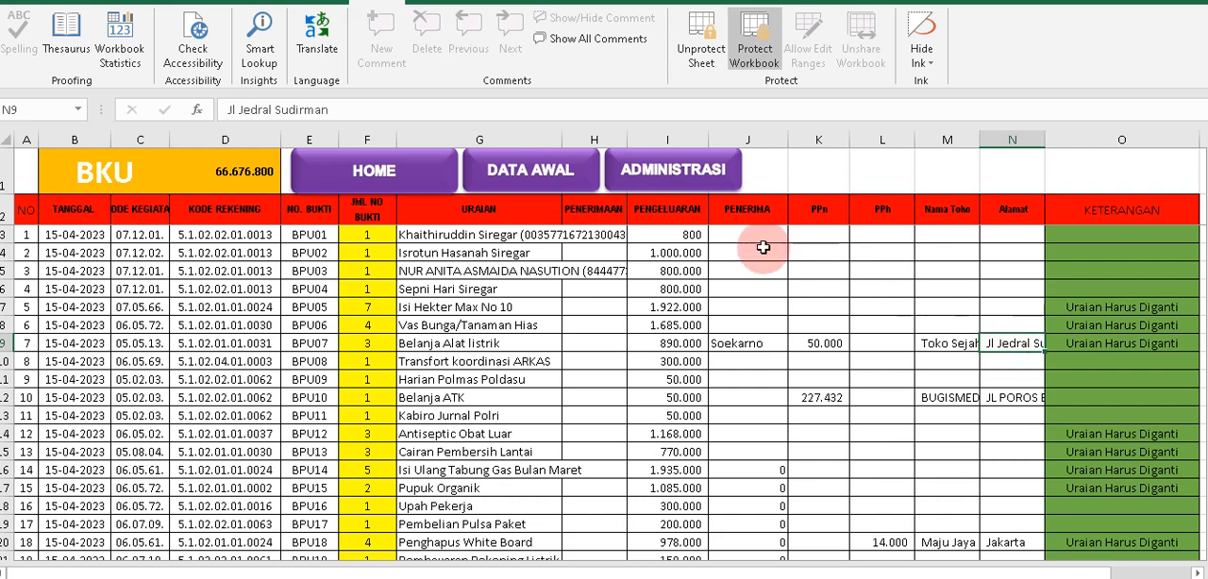
# Open the BPU07 KWITANSI from the ADMINISTRASI sheet and check the recipient's name under Yang Menerima.
pyautogui.click(694, 177)
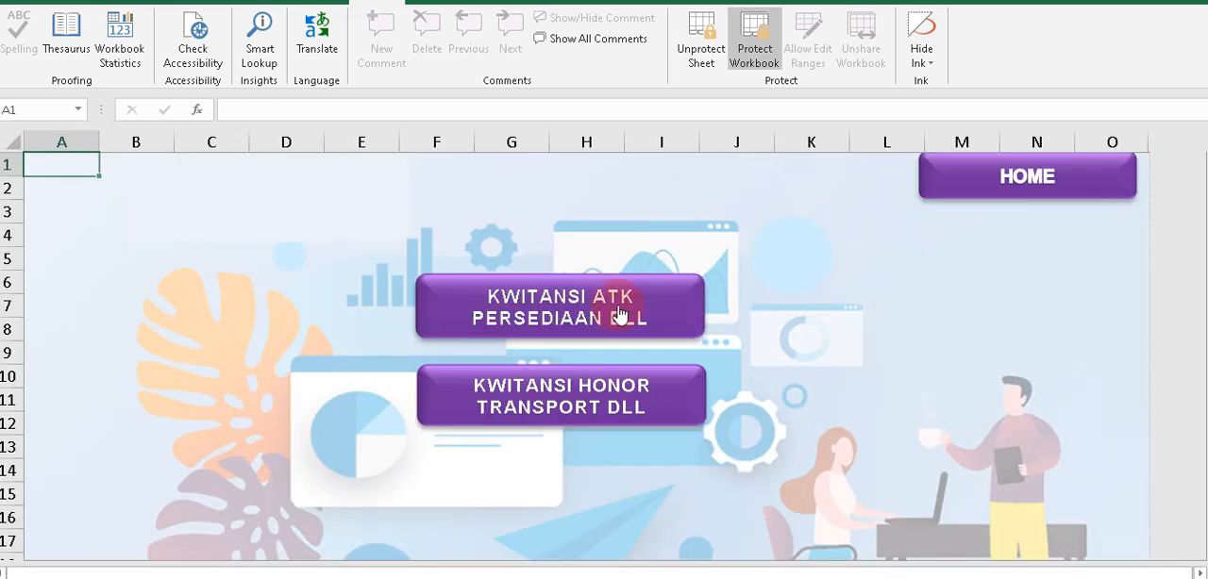
pyautogui.click(615, 307)
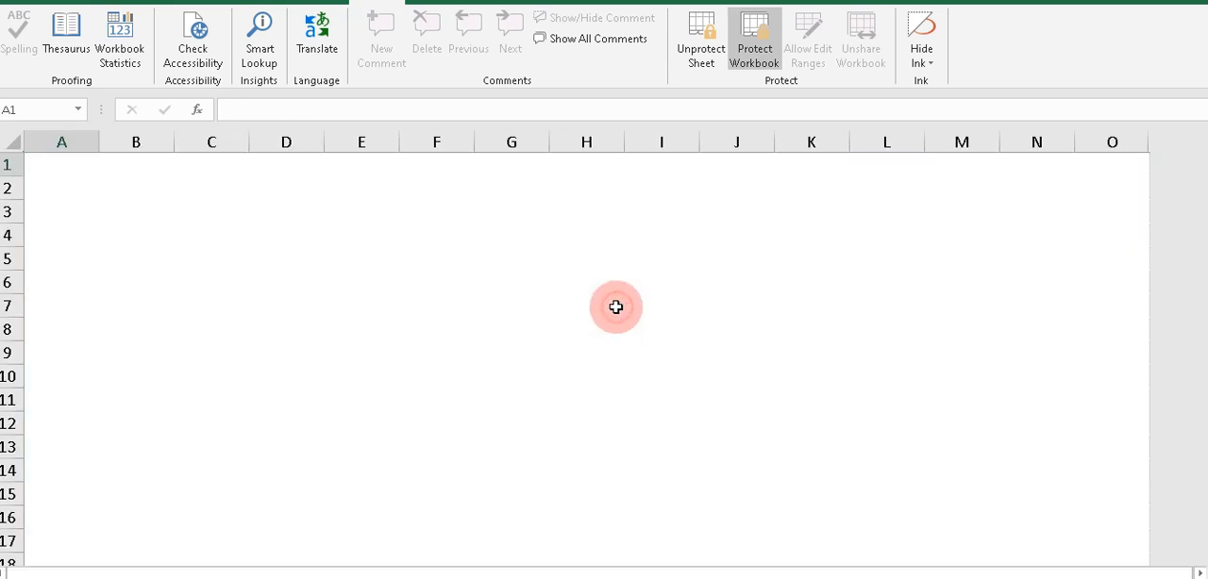
pyautogui.click(355, 367)
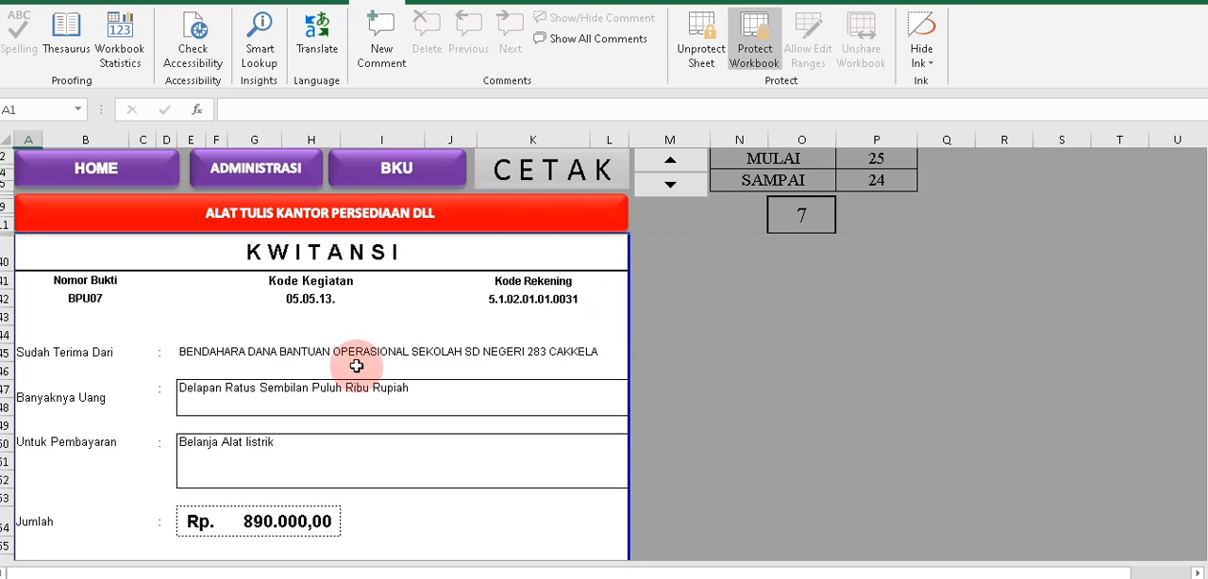
pyautogui.scroll(-4, 355, 367)
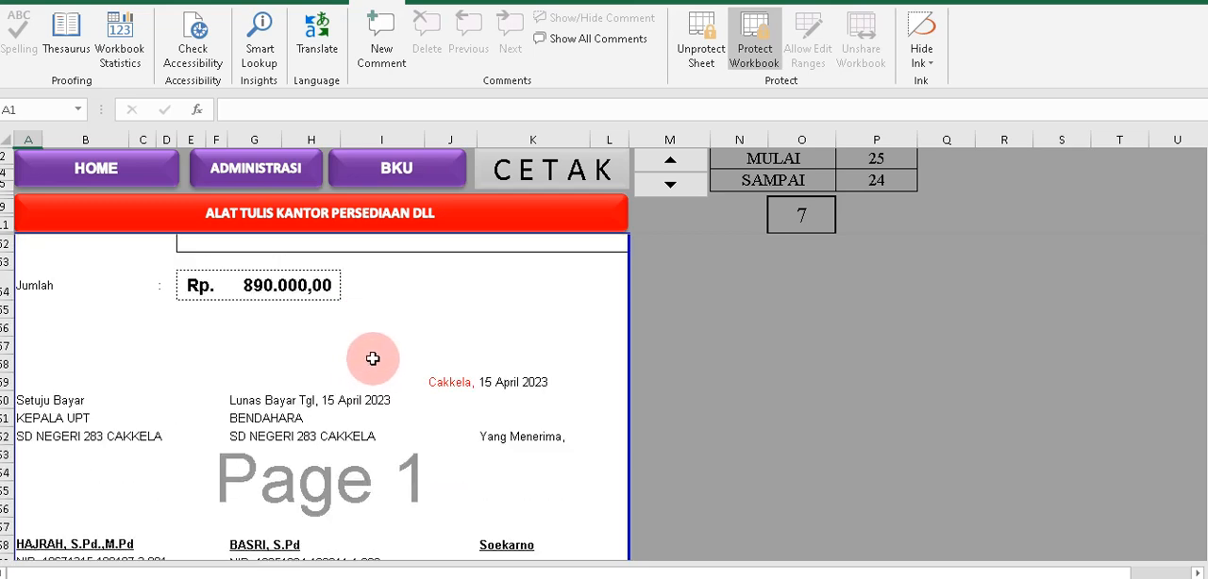
pyautogui.scroll(-2, 375, 356)
pyautogui.click(504, 427)
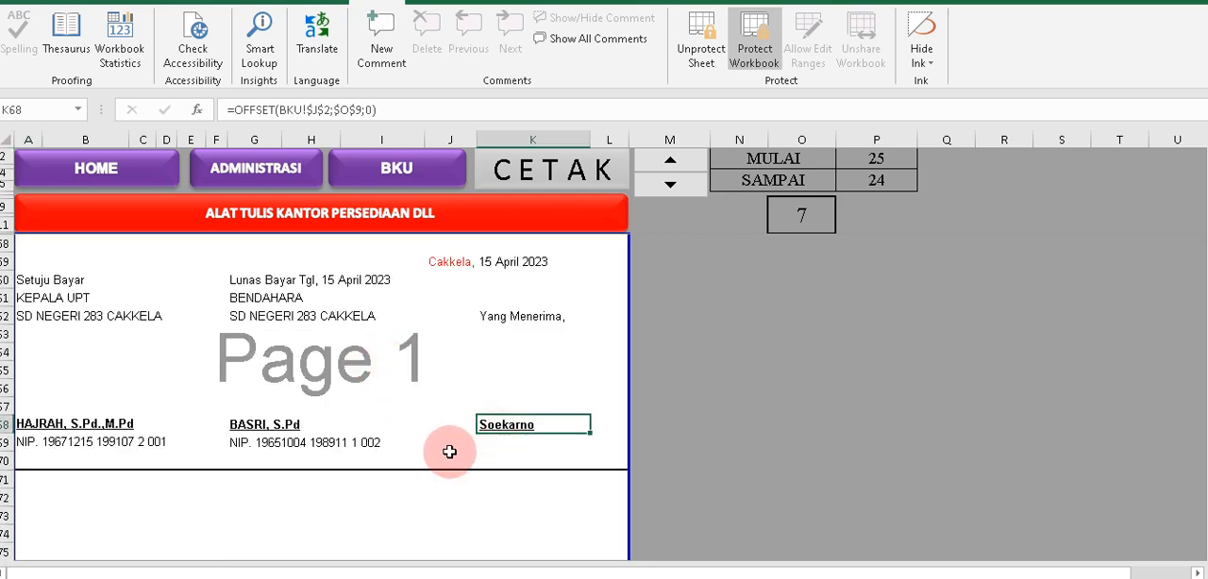
# Examine the BPU07 FAKTUR, checking the listed goods and the PPN 10% amount below the total.
pyautogui.scroll(-3, 454, 445)
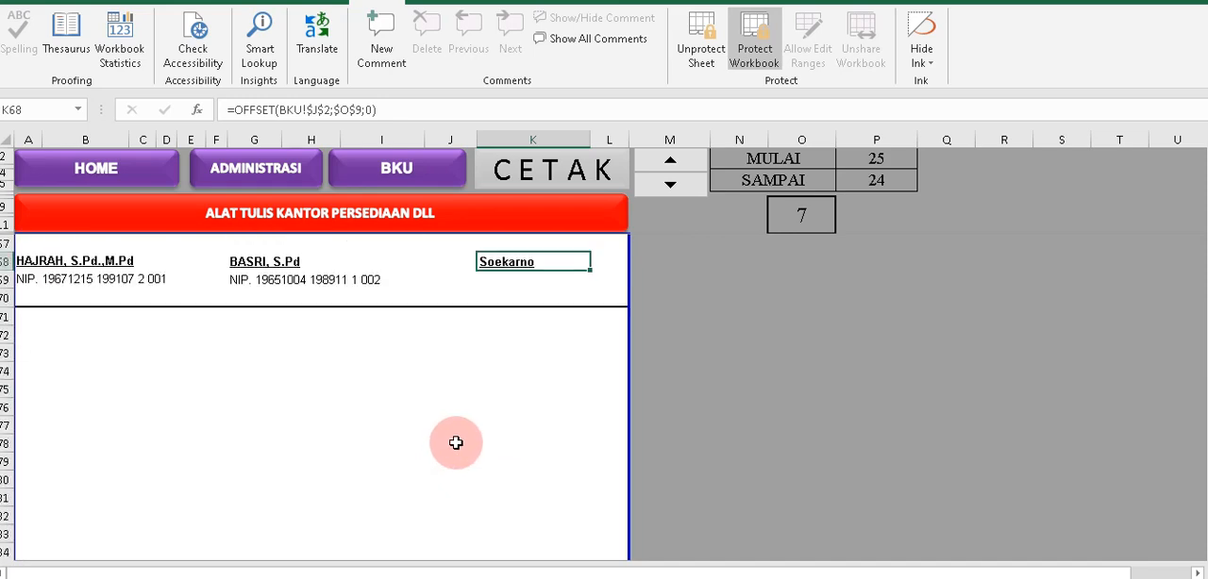
pyautogui.scroll(-4, 466, 425)
pyautogui.scroll(-4, 469, 421)
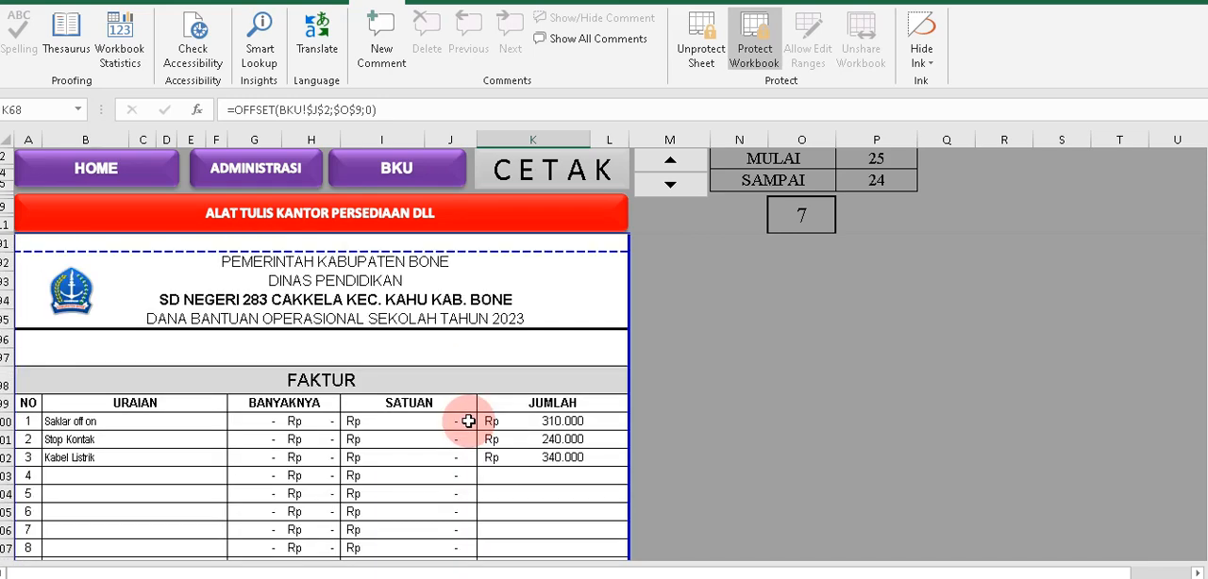
pyautogui.scroll(-1, 468, 421)
pyautogui.scroll(-5, 468, 421)
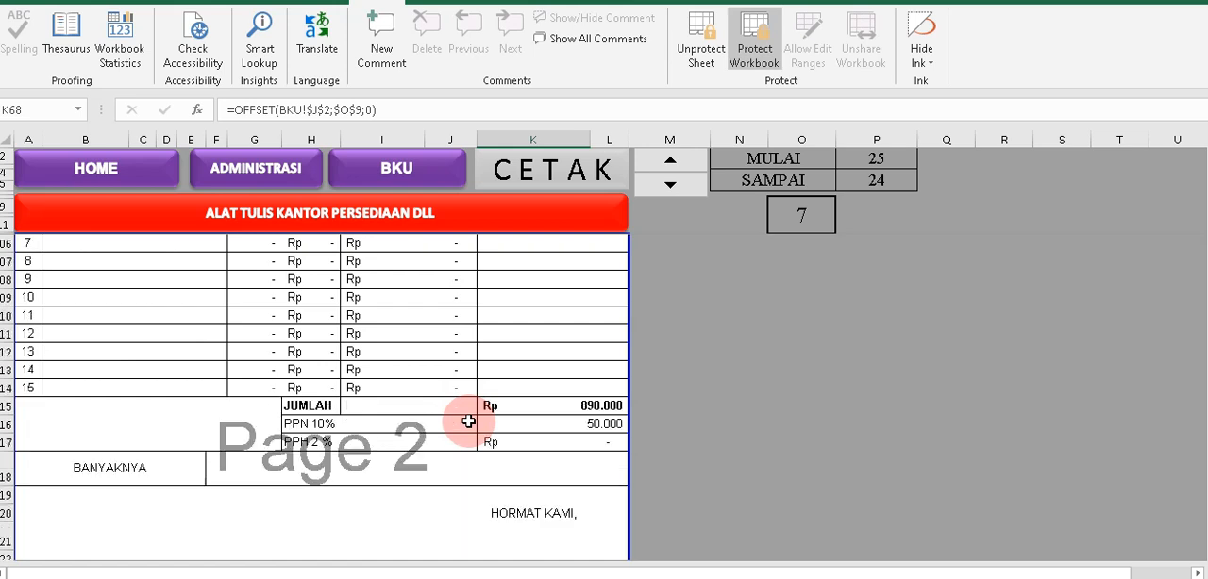
pyautogui.click(559, 371)
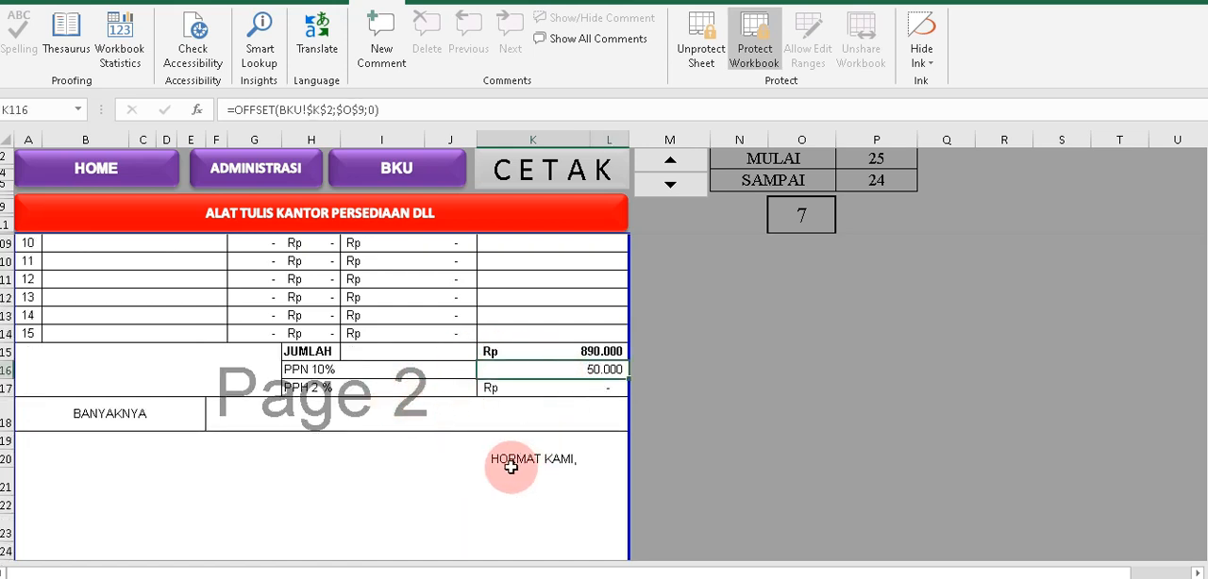
pyautogui.scroll(-4, 538, 391)
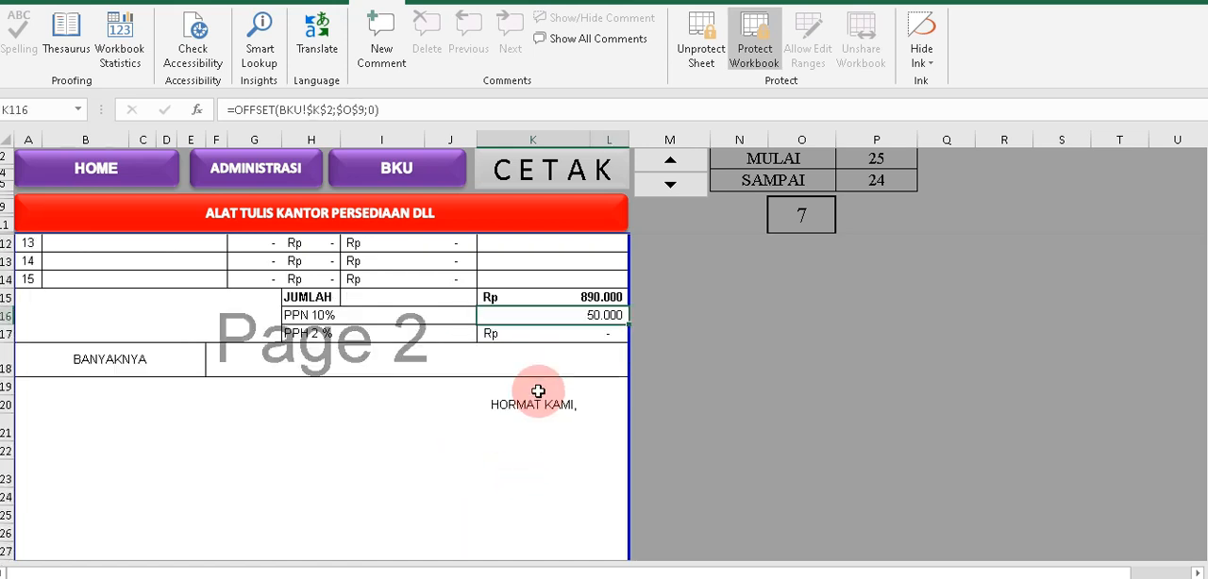
# Check Nama Toko and Alamat Toko on the NOTA PESANAN and the Pihak Pertama details on the BERITA ACARA SERAH TERIMA BARANG.
pyautogui.scroll(-6, 538, 390)
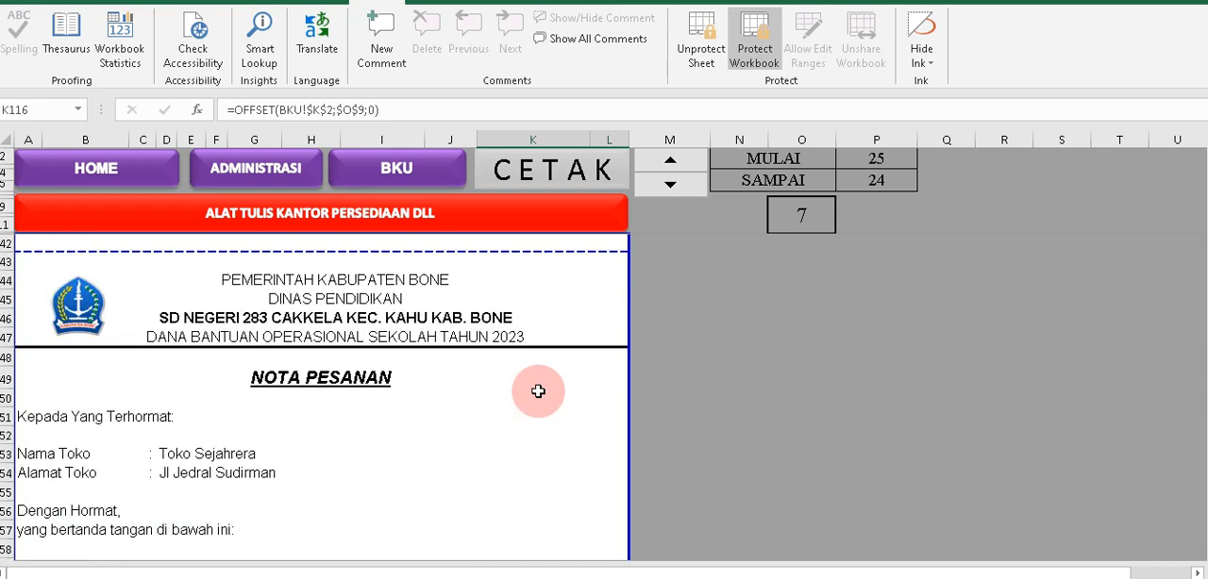
pyautogui.scroll(-1, 532, 390)
pyautogui.click(165, 399)
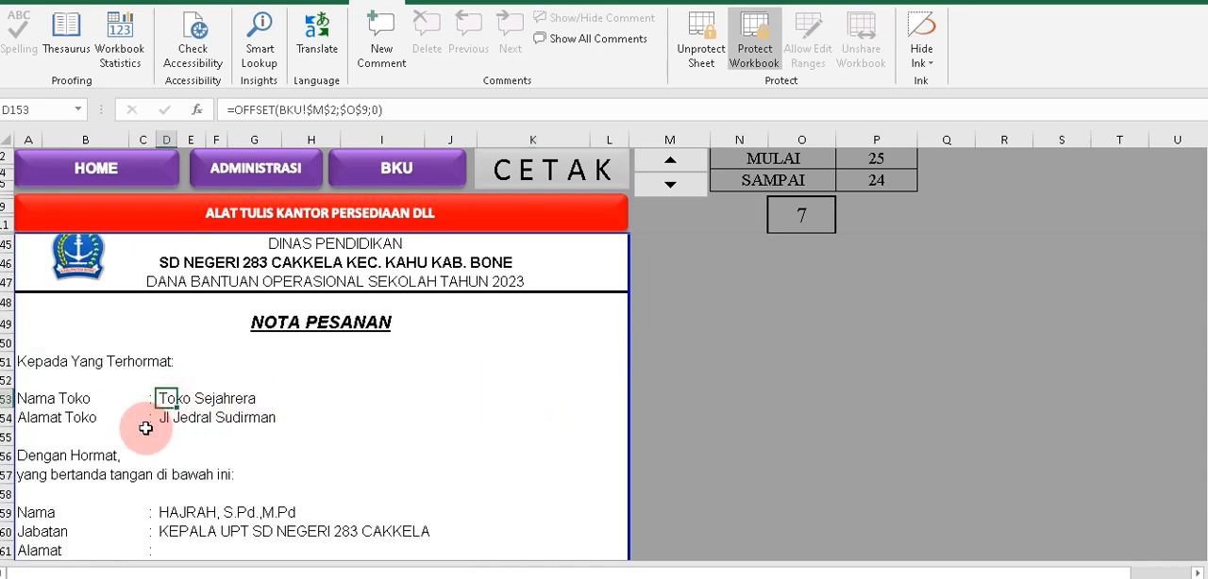
pyautogui.click(165, 418)
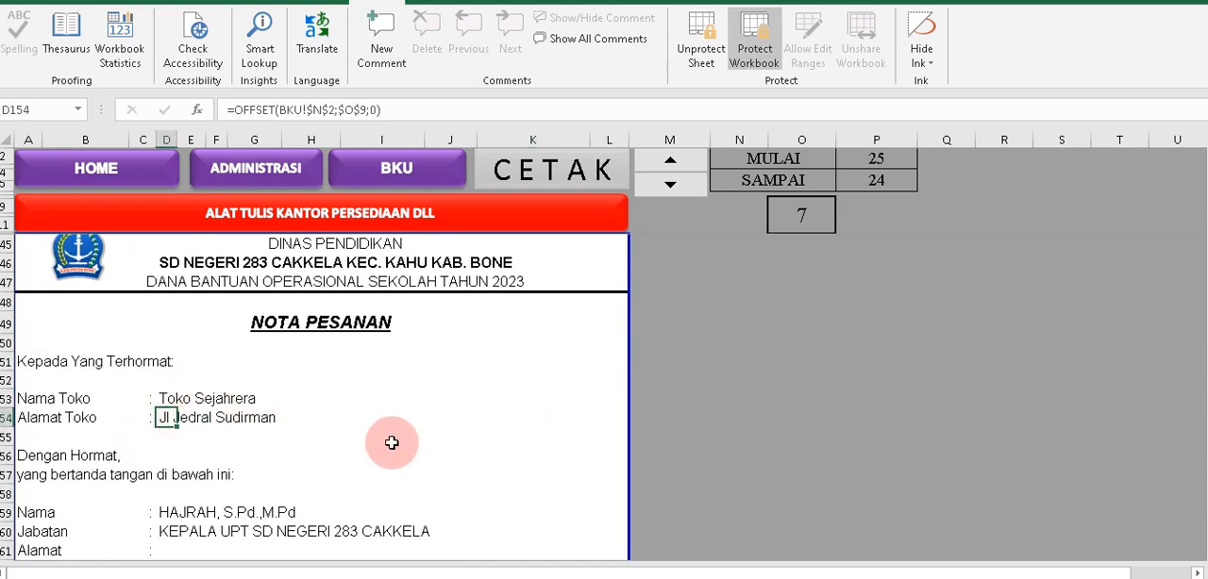
pyautogui.scroll(-4, 394, 443)
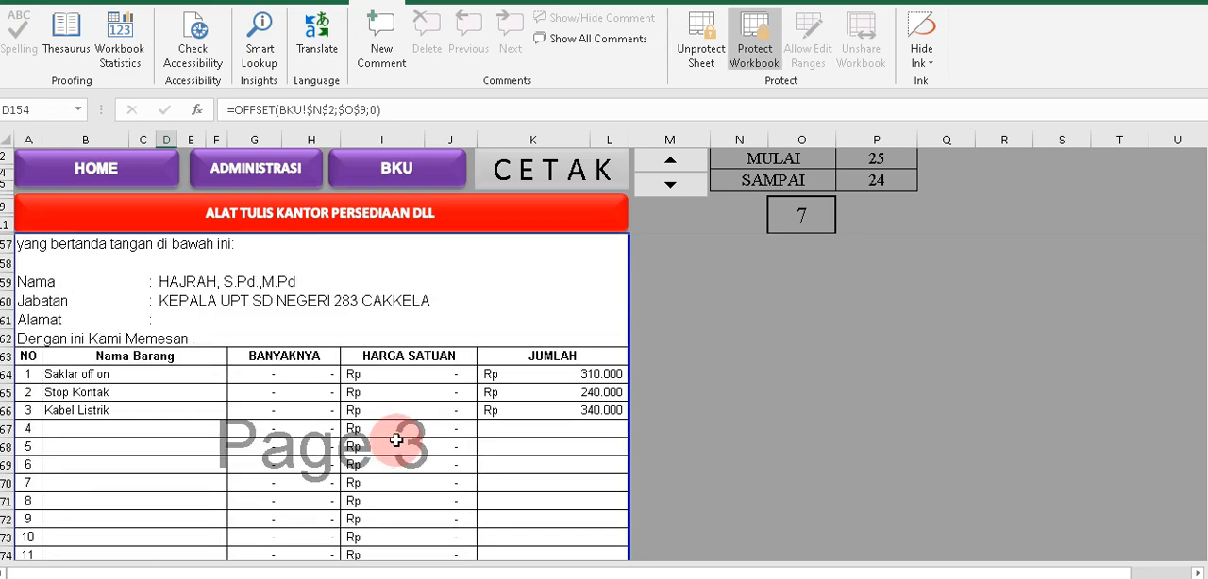
pyautogui.scroll(-9, 395, 440)
pyautogui.scroll(-2, 395, 440)
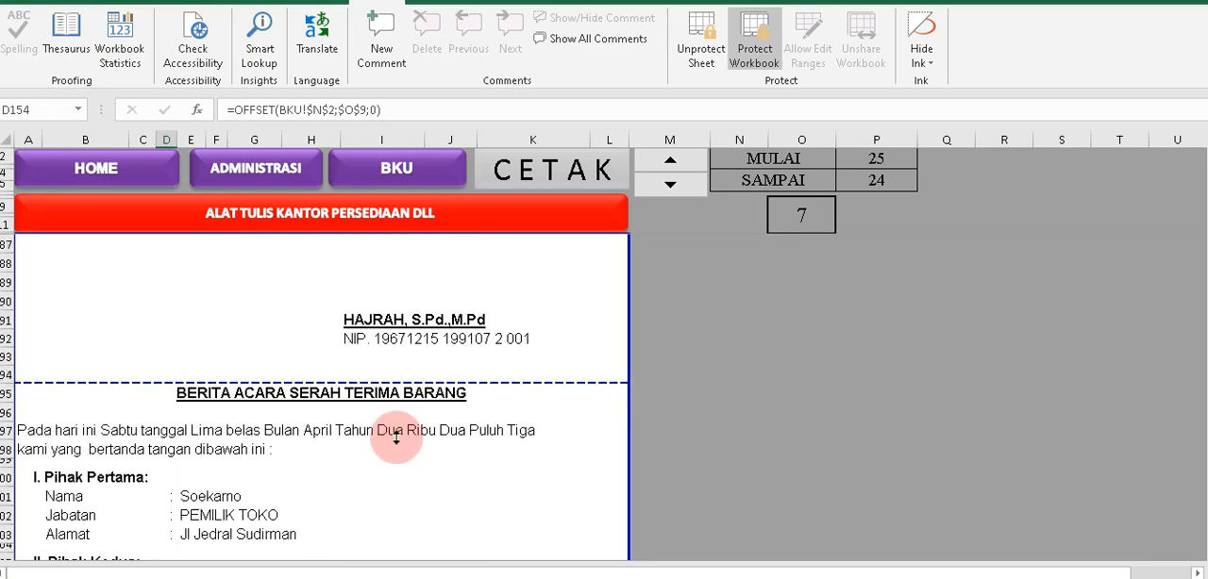
# Examine the BPU07 BERITA ACARA SERAH TERIMA BARANG, covering the date text, both parties' details, the goods table and the Pihak Pertama signature.
pyautogui.click(112, 374)
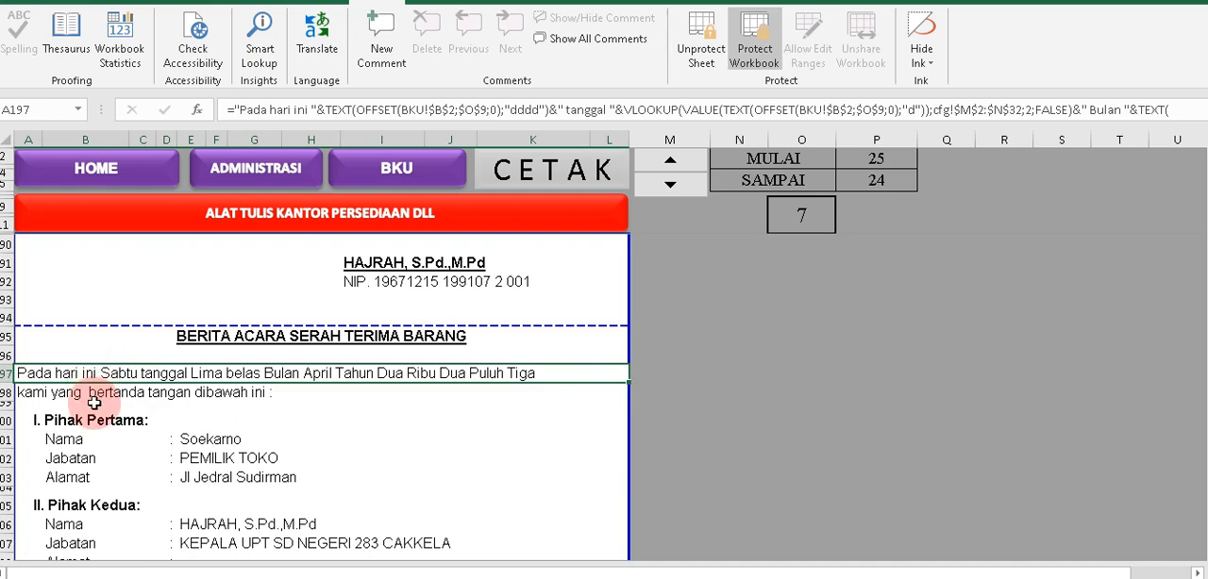
pyautogui.click(95, 393)
pyautogui.scroll(-1, 227, 443)
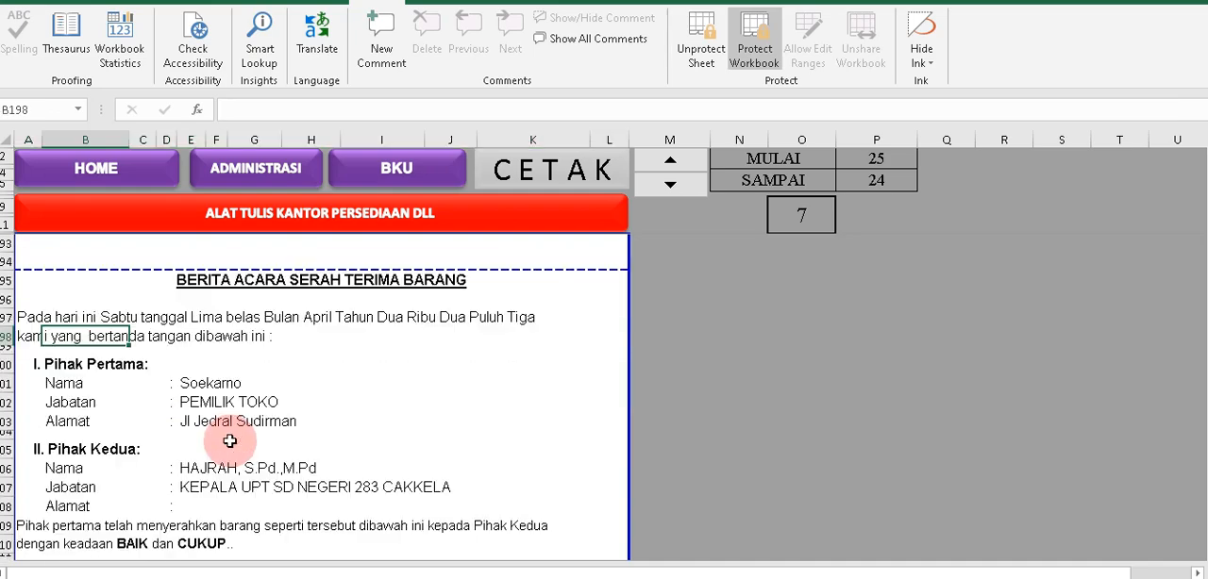
pyautogui.click(200, 403)
pyautogui.scroll(-3, 196, 423)
pyautogui.scroll(-8, 197, 419)
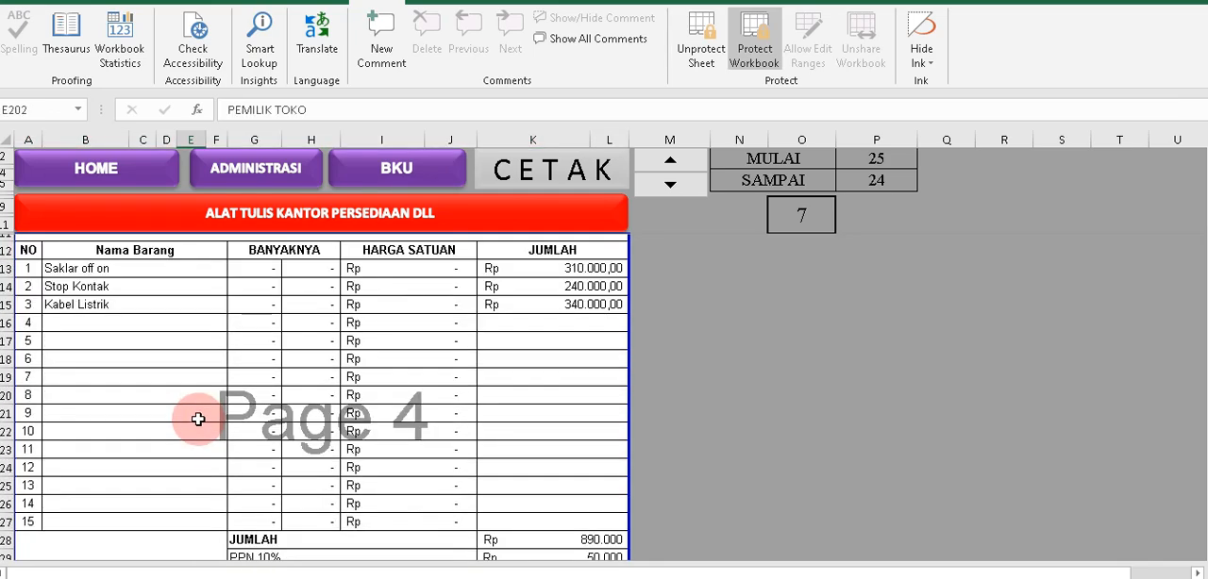
pyautogui.click(533, 479)
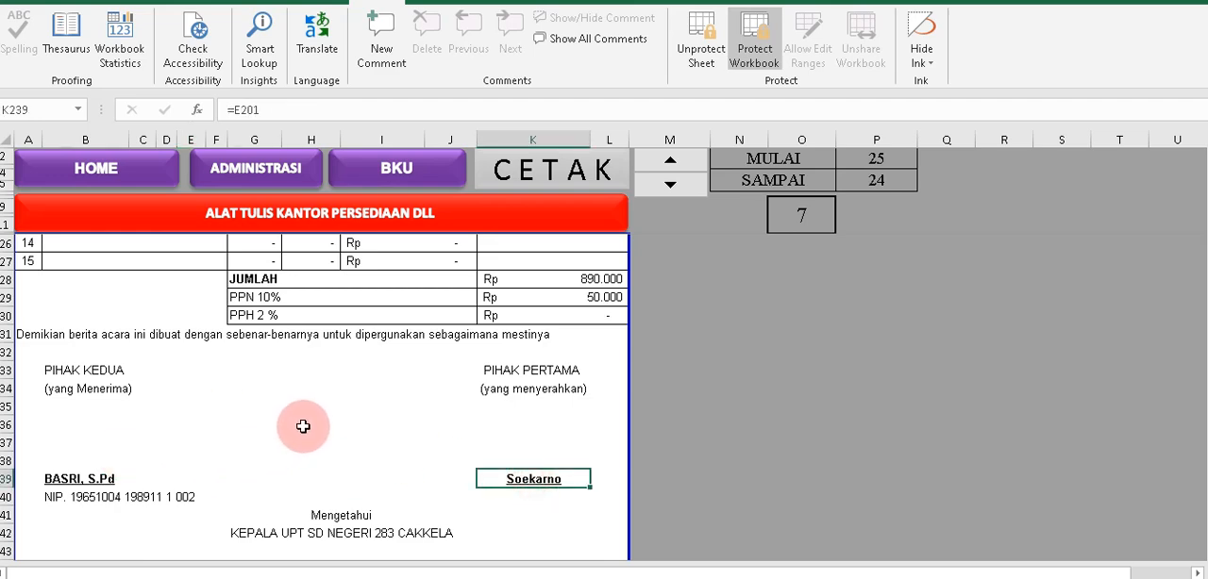
pyautogui.scroll(12, 303, 427)
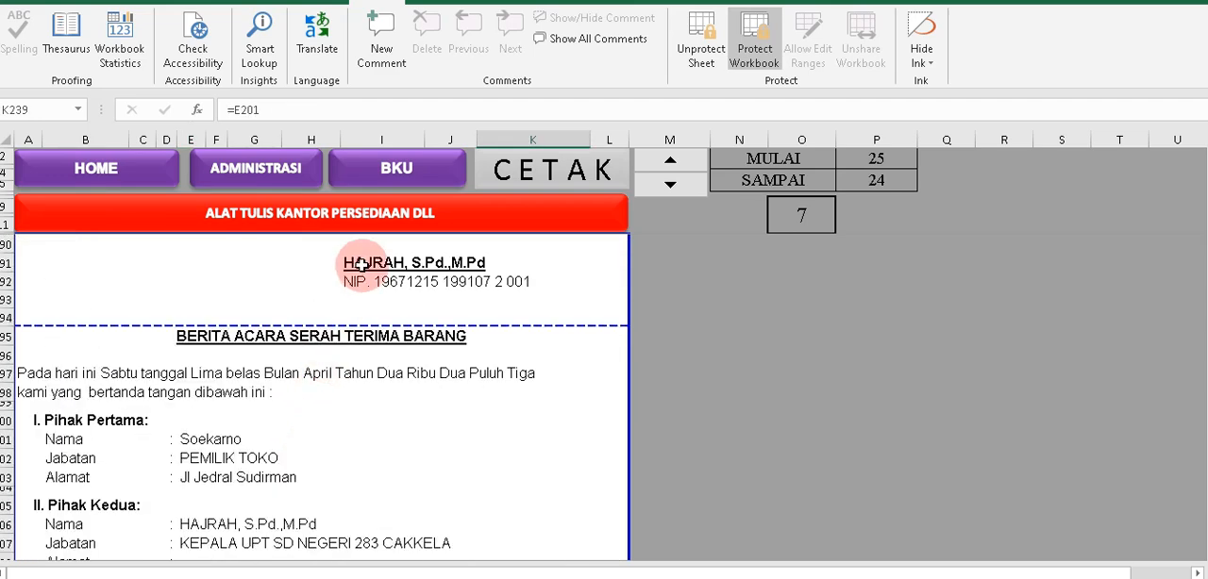
pyautogui.scroll(1, 540, 350)
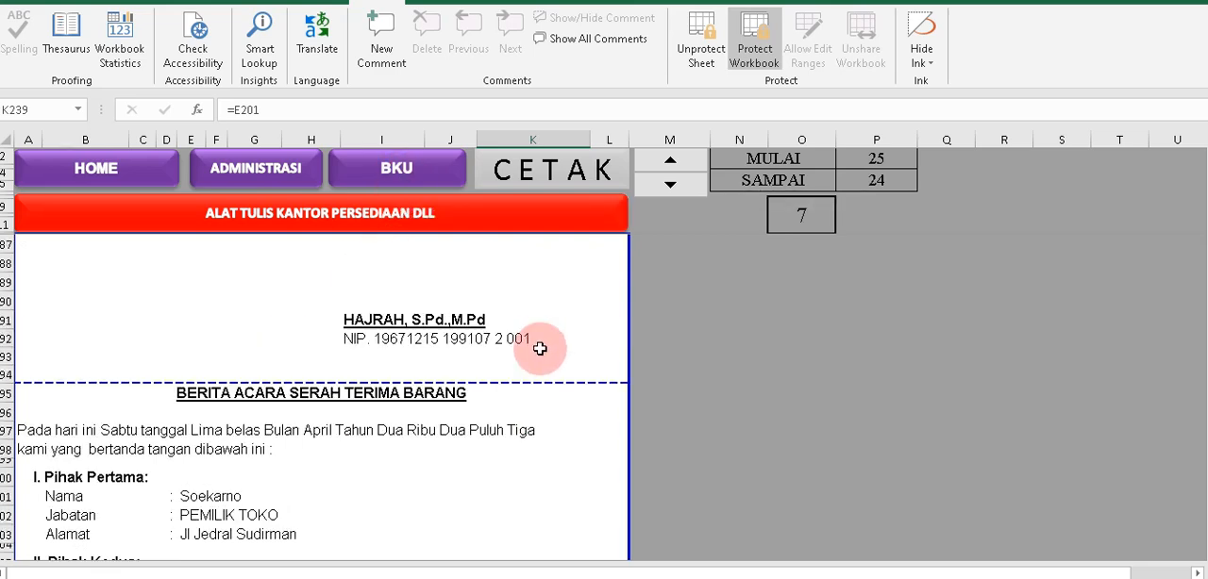
pyautogui.scroll(9, 540, 349)
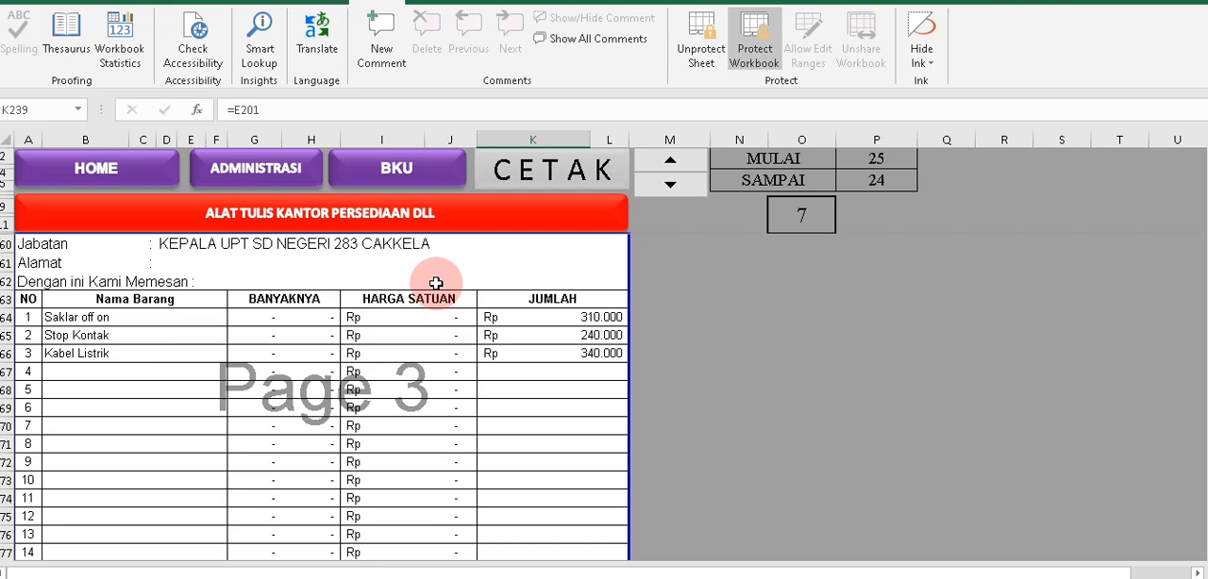
# In the BKU sheet, copy the recipient's name from BPU02's URAIAN into its PENERIMA cell as a plain value.
pyautogui.click(393, 168)
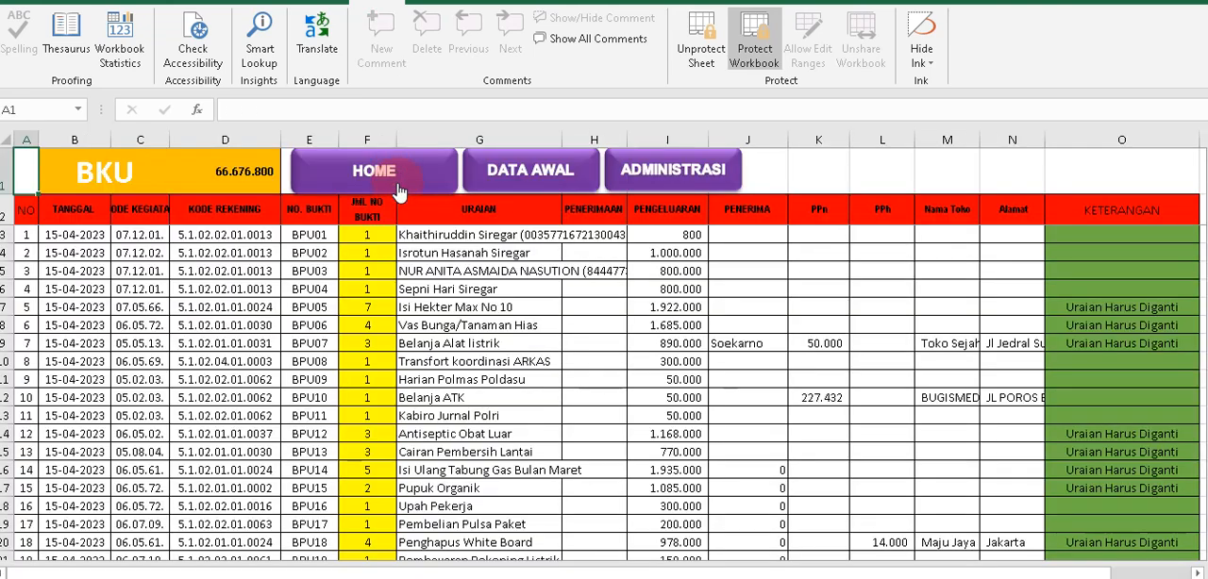
pyautogui.click(454, 253)
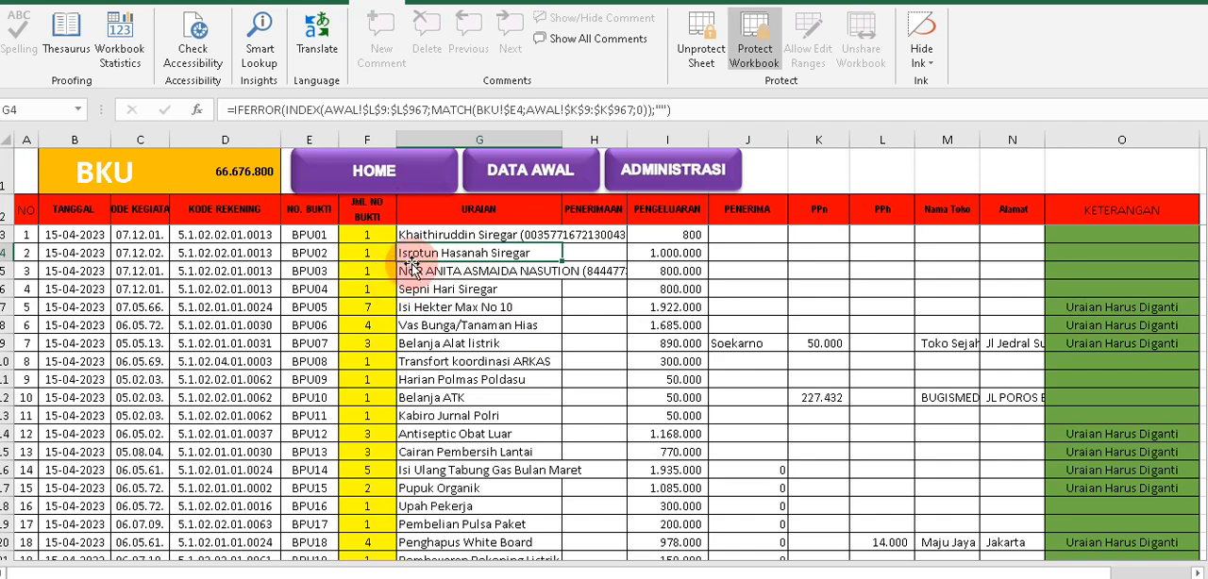
pyautogui.click(668, 253)
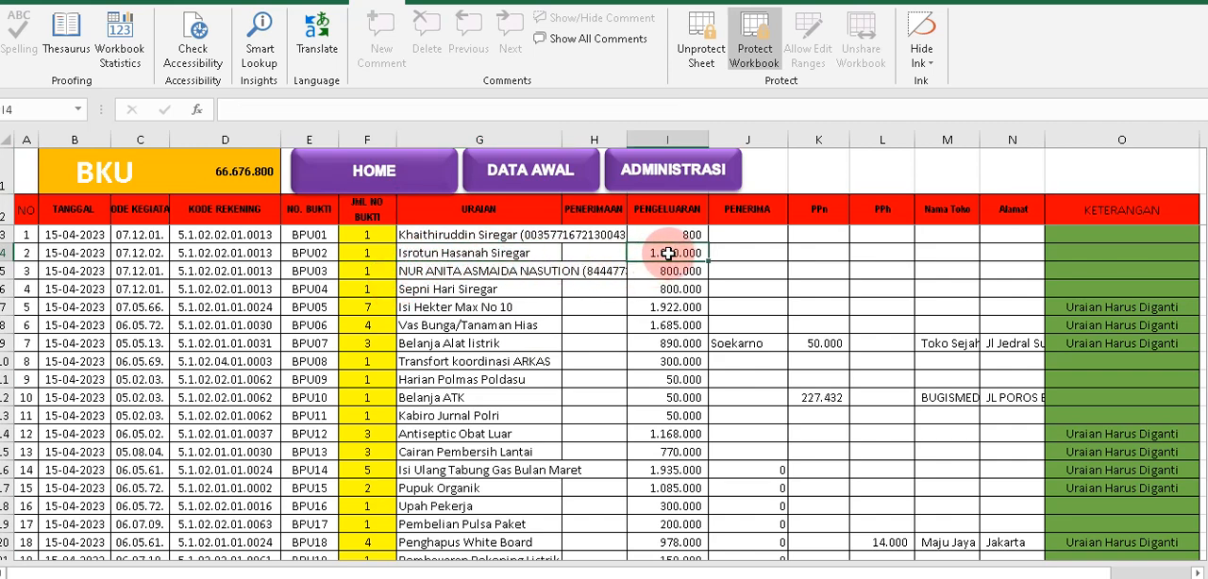
pyautogui.click(725, 268)
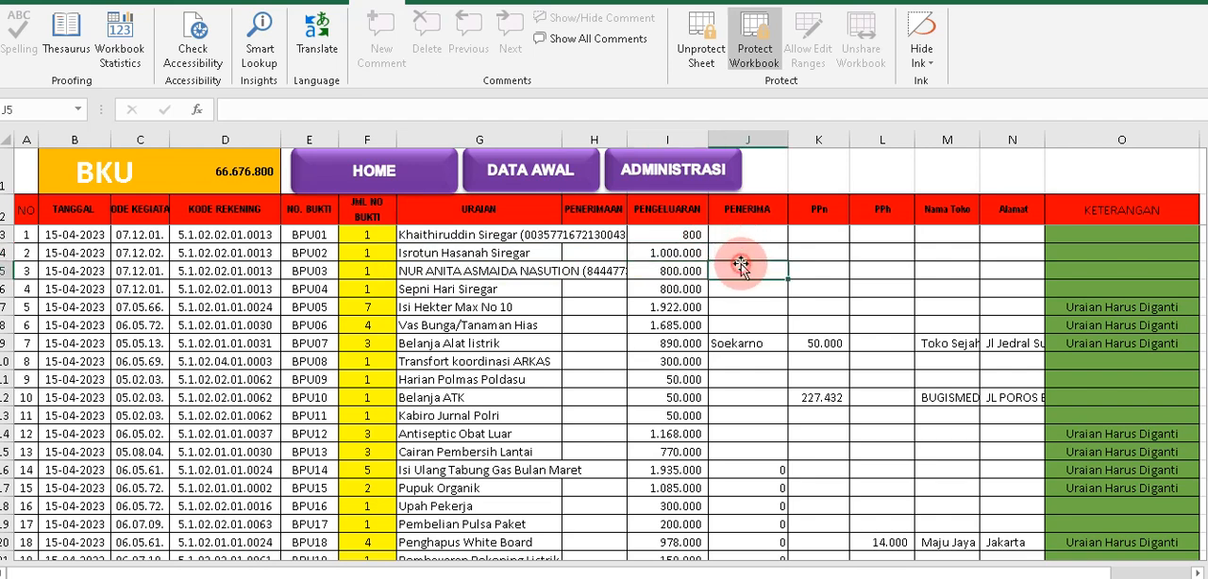
pyautogui.click(479, 257)
pyautogui.hotkey('ctrl', 'c')
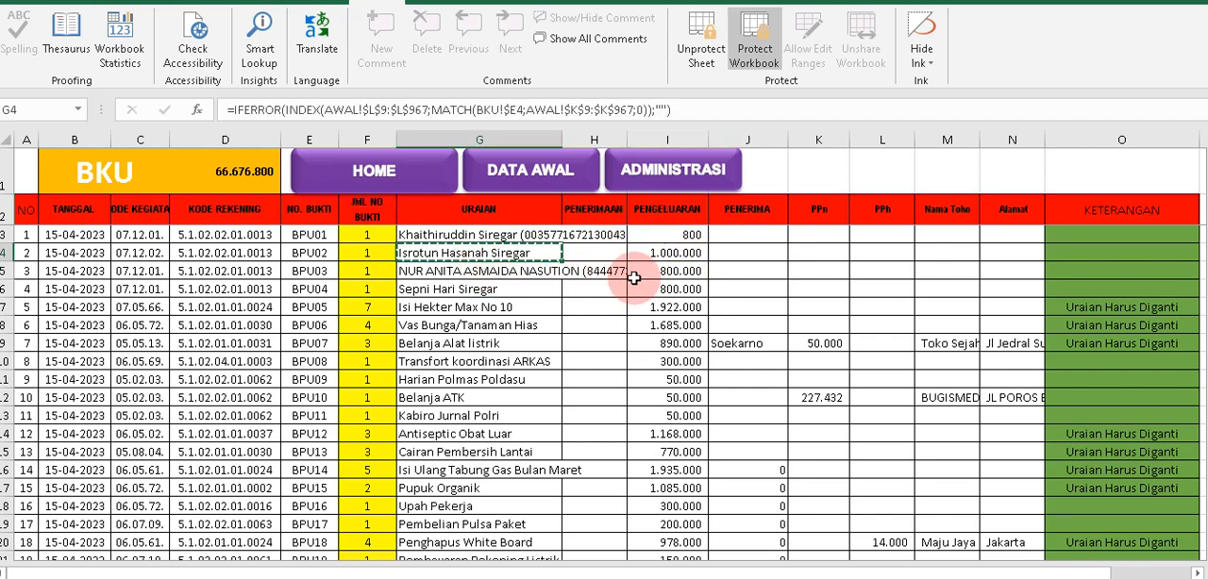
pyautogui.click(737, 254)
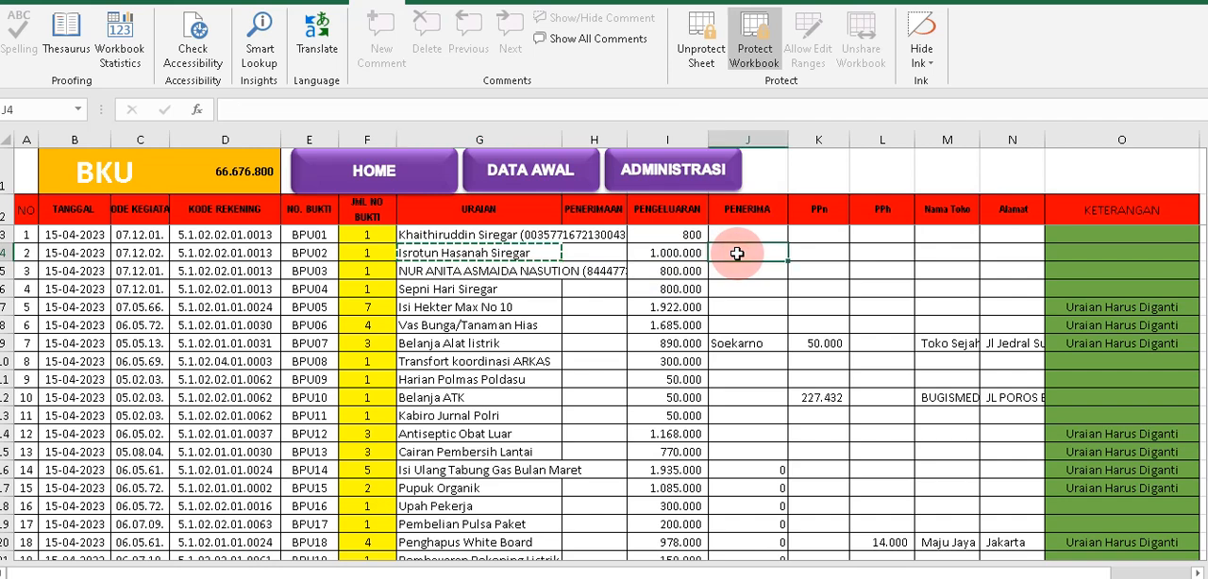
pyautogui.rightClick(737, 254)
pyautogui.click(799, 292)
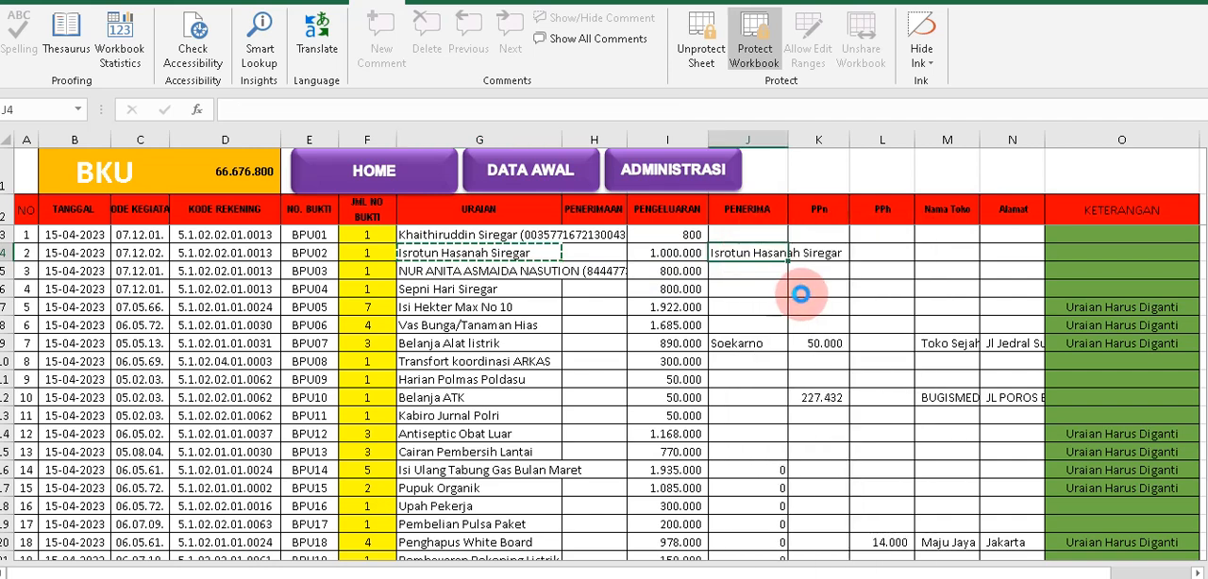
# Set the PPh amount of the BPU02 row to 100000.
pyautogui.click(889, 253)
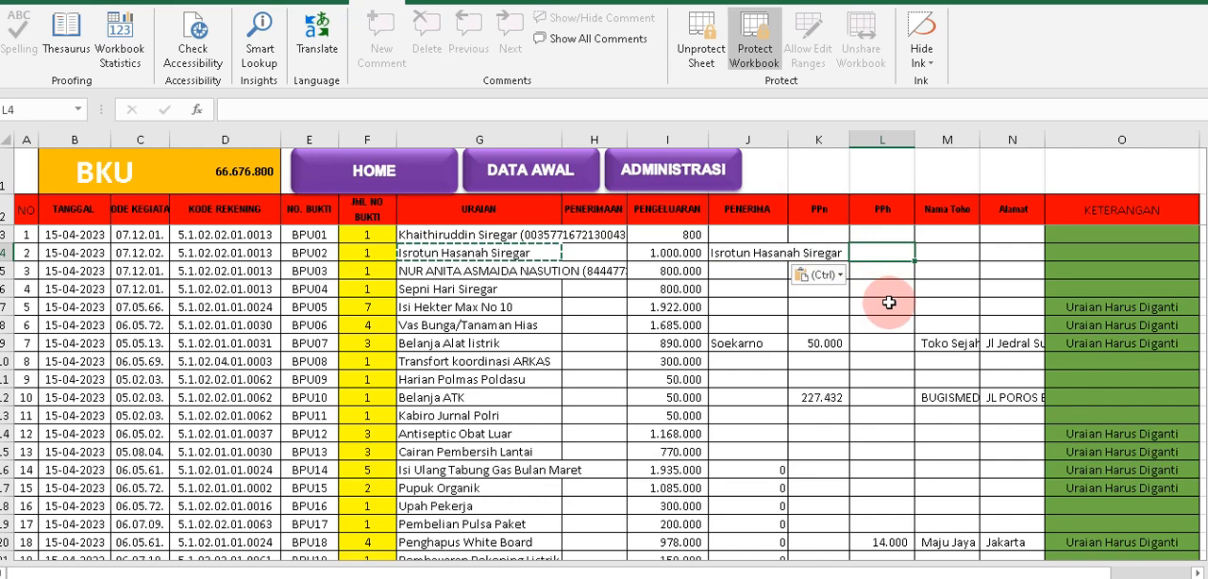
pyautogui.write('100000')
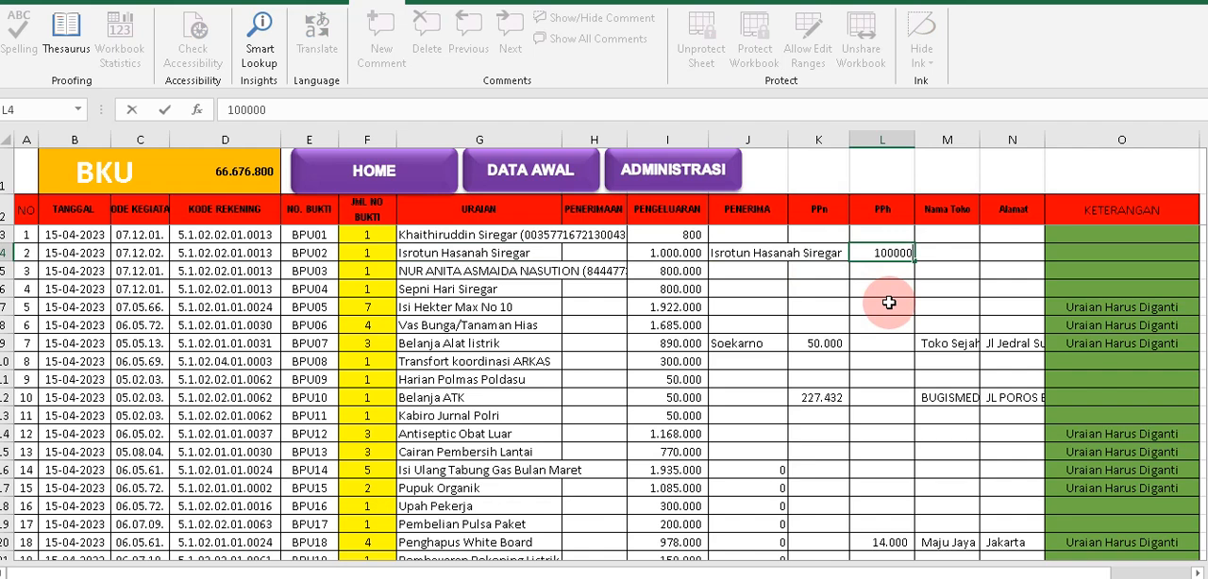
pyautogui.press('Tab')
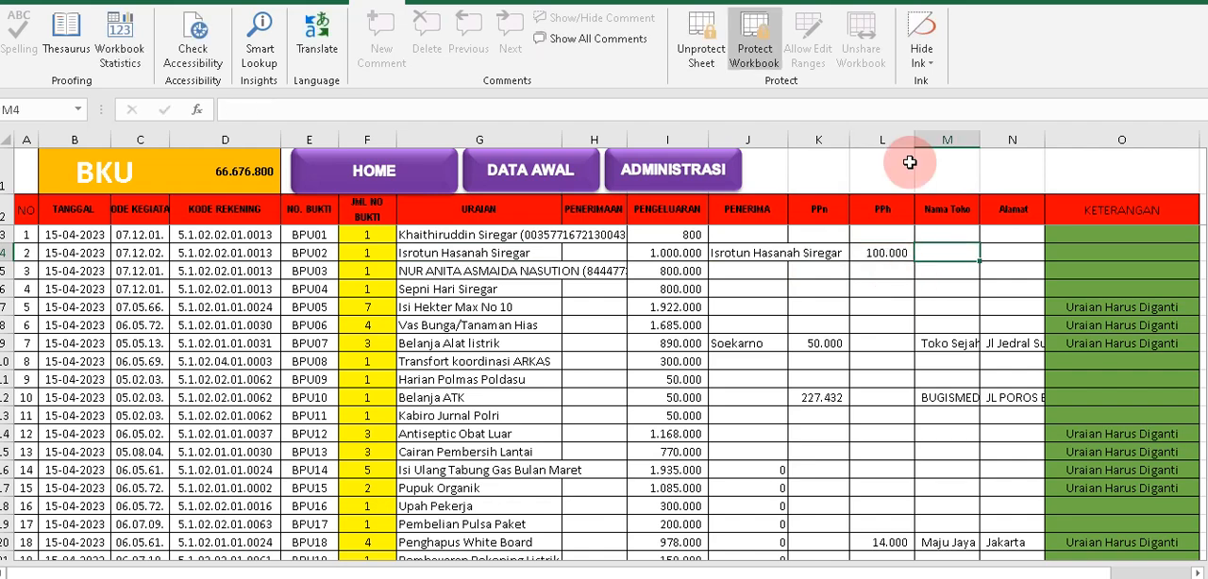
# Review the BPU02 row's PENERIMA, PPh, Nama Toko, Alamat and URAIAN cells, and go to the ADMINISTRASI sheet.
pyautogui.click(1002, 251)
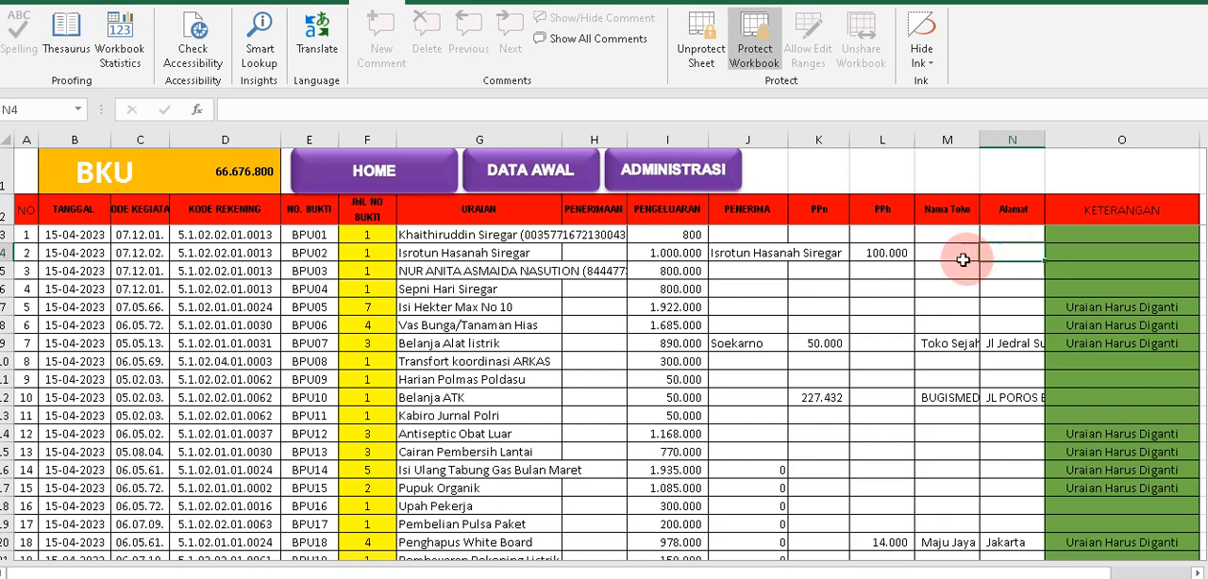
pyautogui.moveTo(665, 253); pyautogui.dragTo(746, 253)
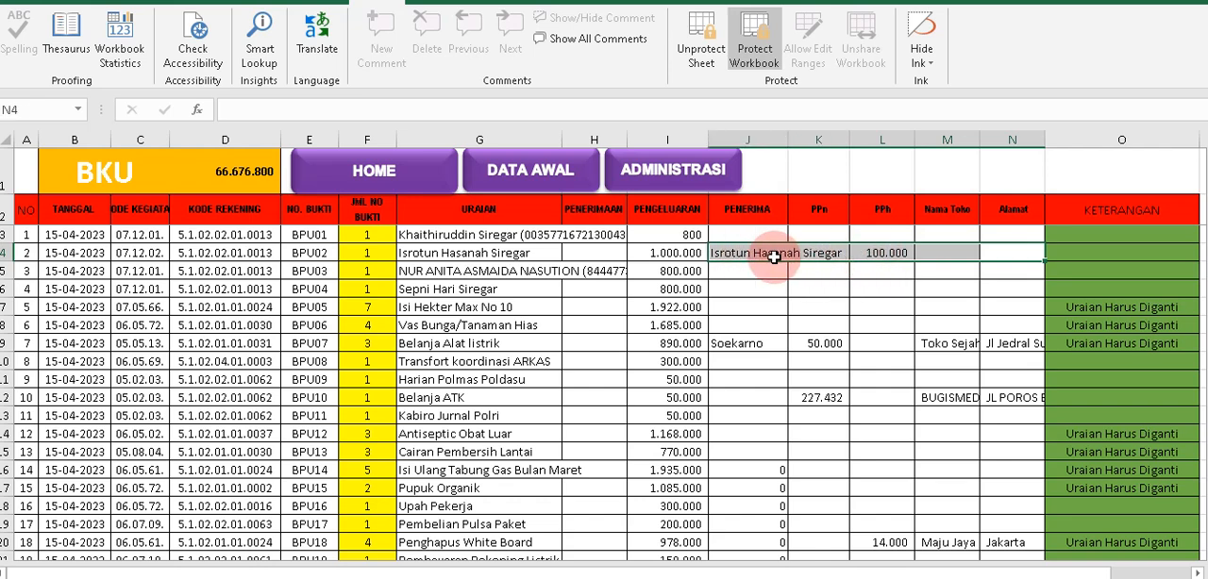
pyautogui.click(766, 257)
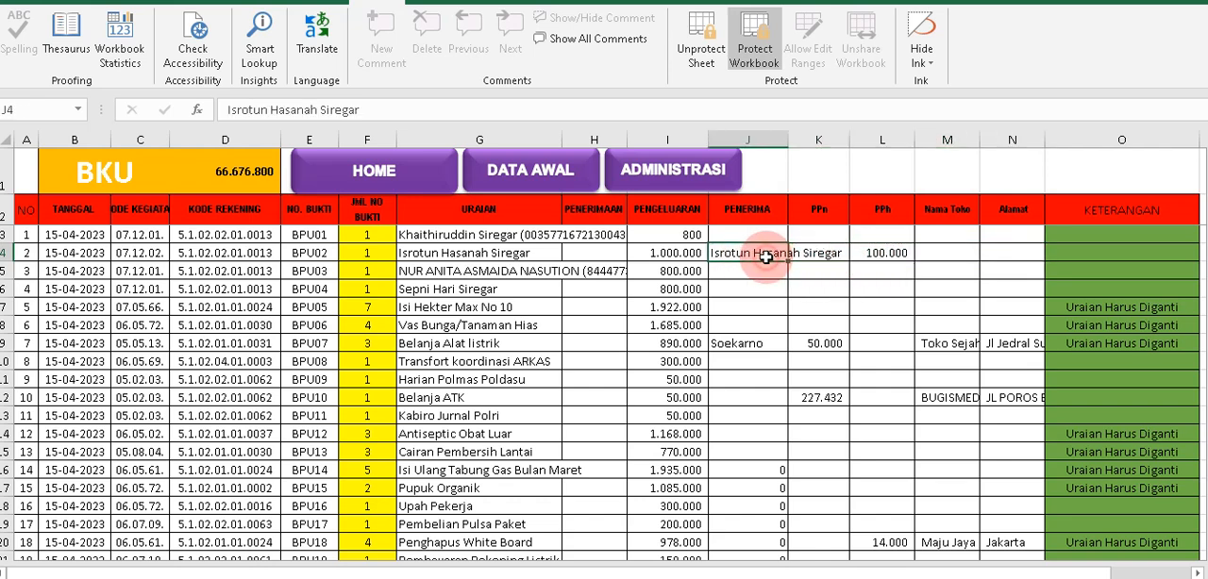
pyautogui.click(941, 254)
pyautogui.click(999, 256)
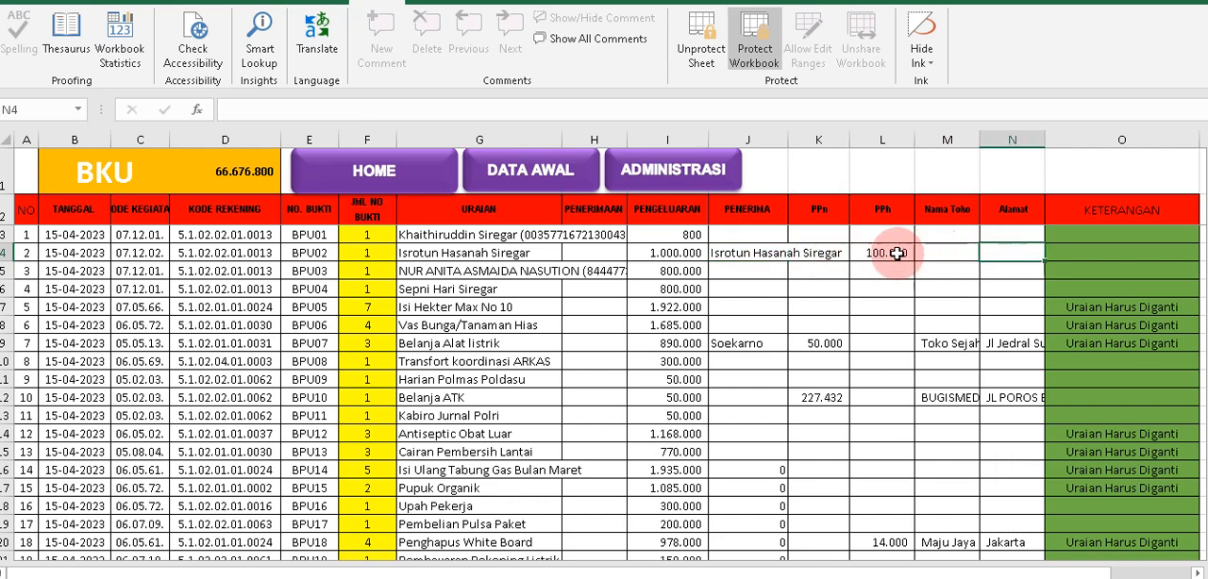
pyautogui.click(428, 255)
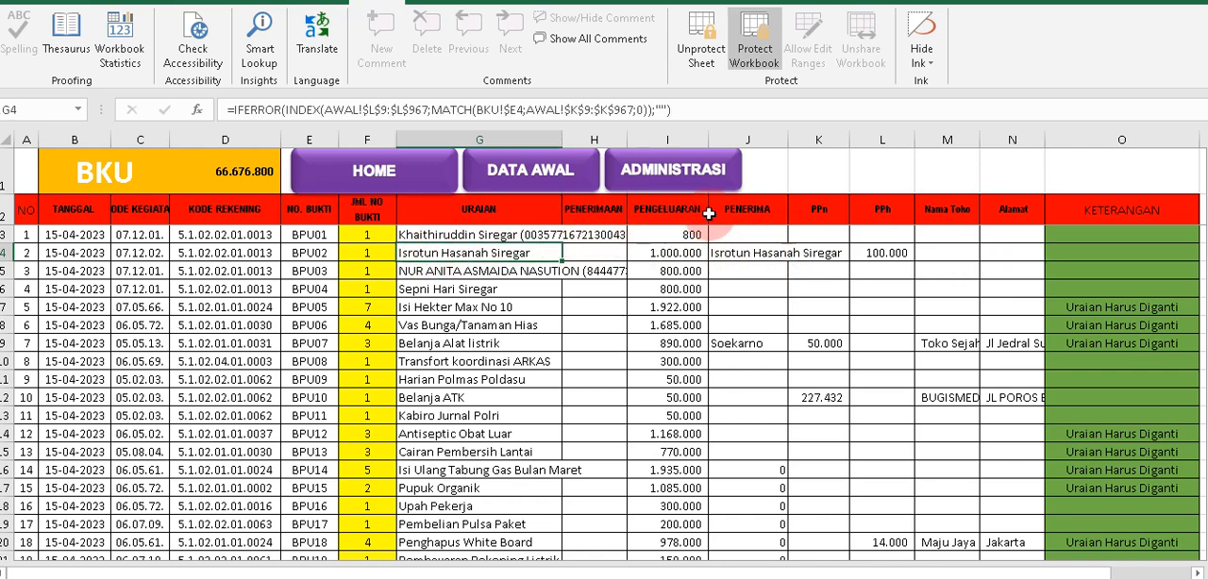
pyautogui.click(672, 180)
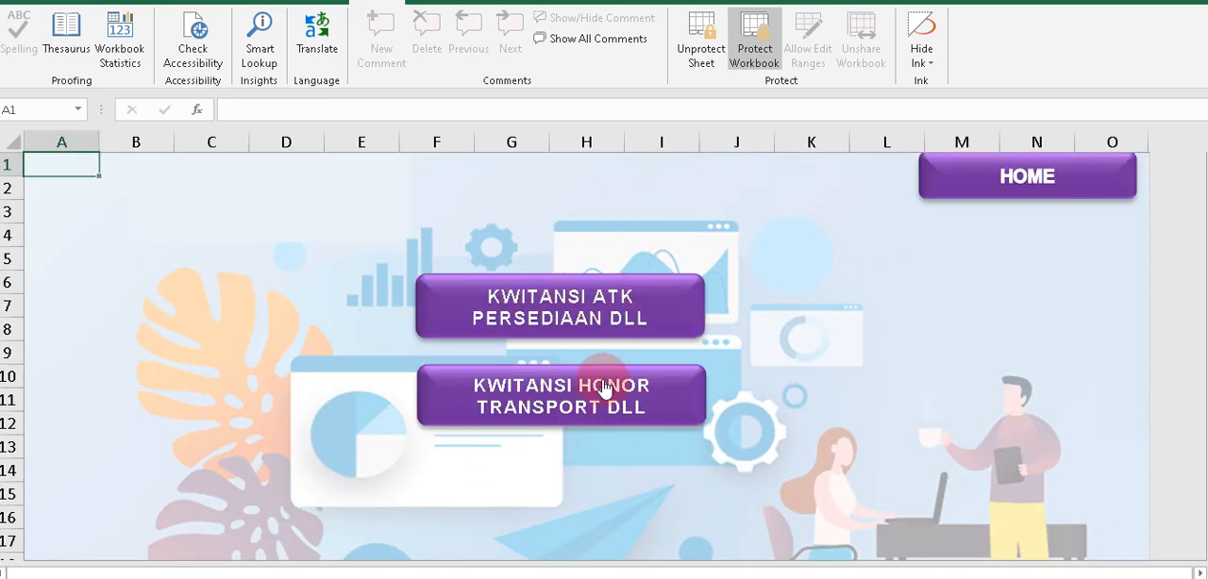
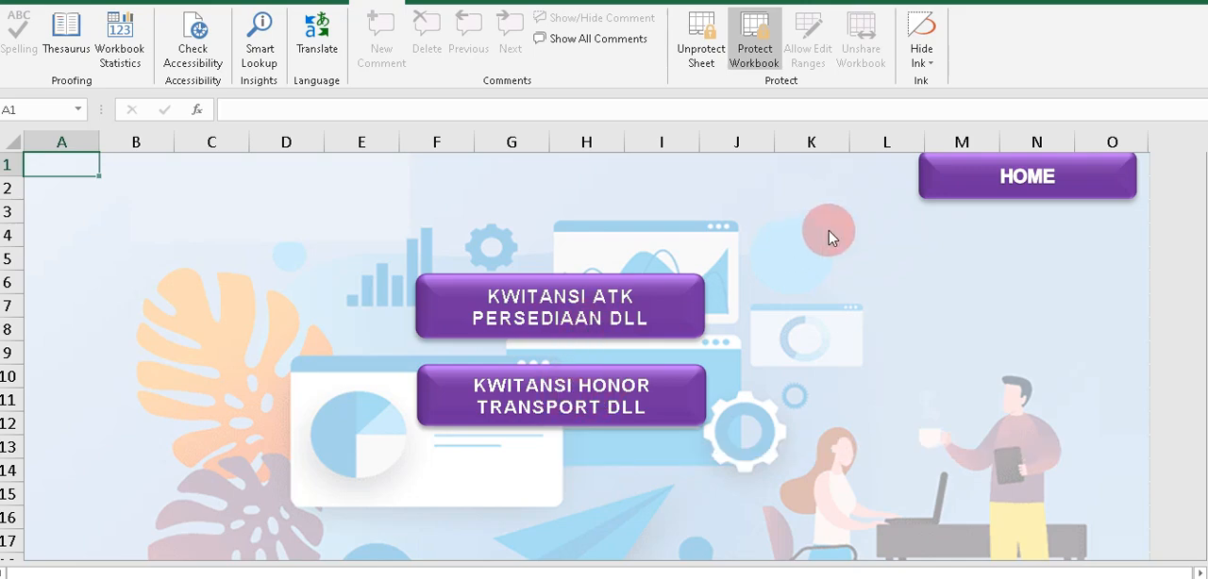
# Check BPU02's row number in the BKU sheet, and bring up receipt number 2 in KWITANSI HONOR TRANSPORT DLL.
pyautogui.click(542, 395)
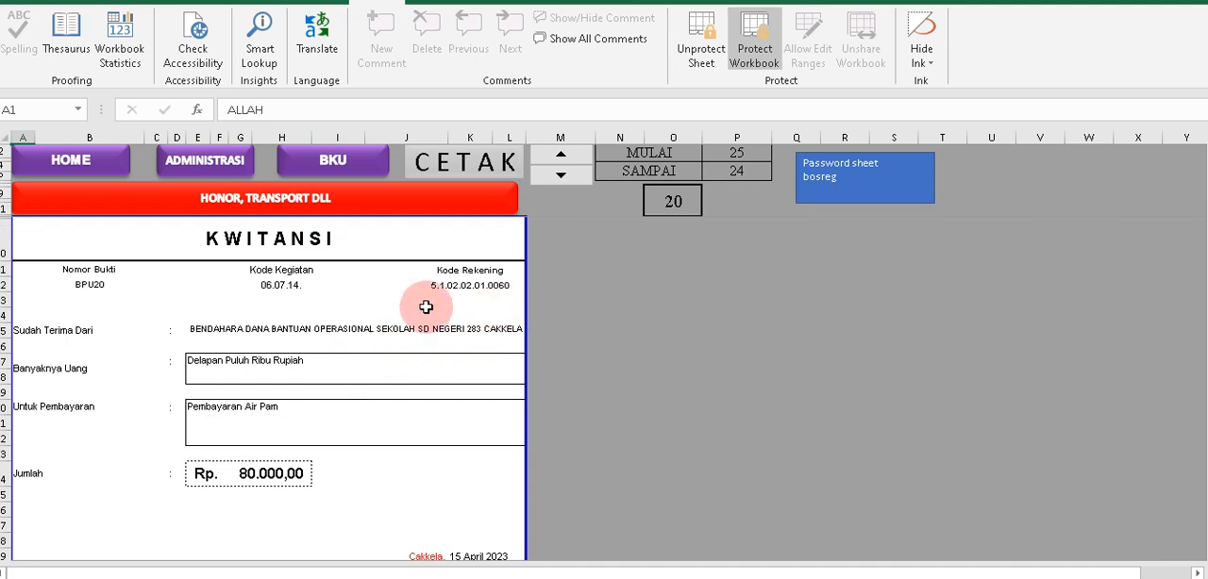
pyautogui.click(333, 162)
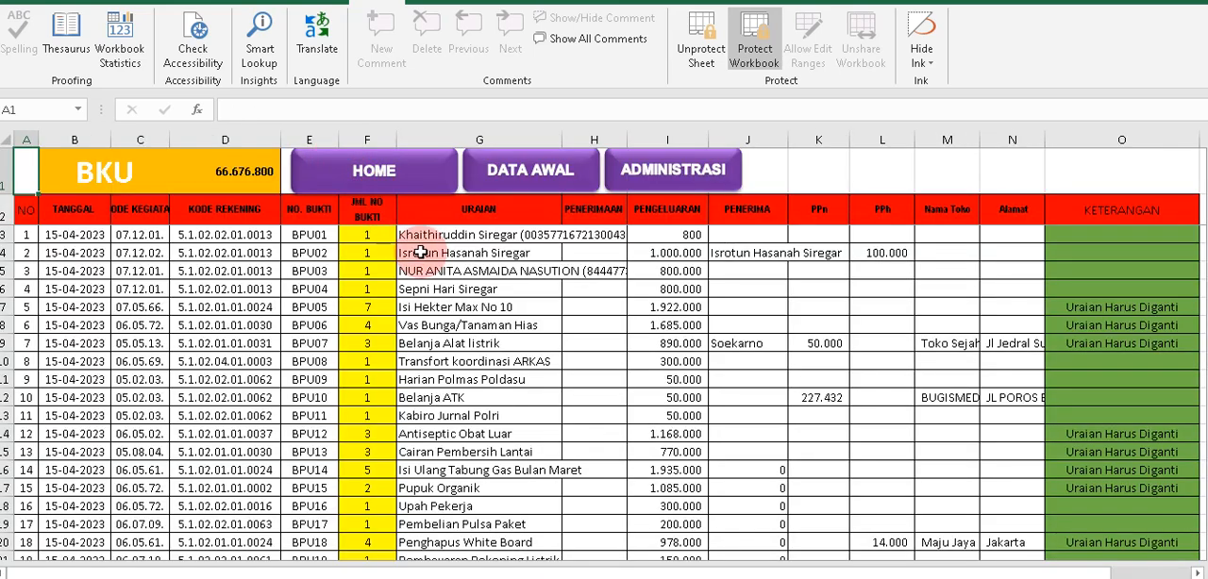
pyautogui.click(414, 254)
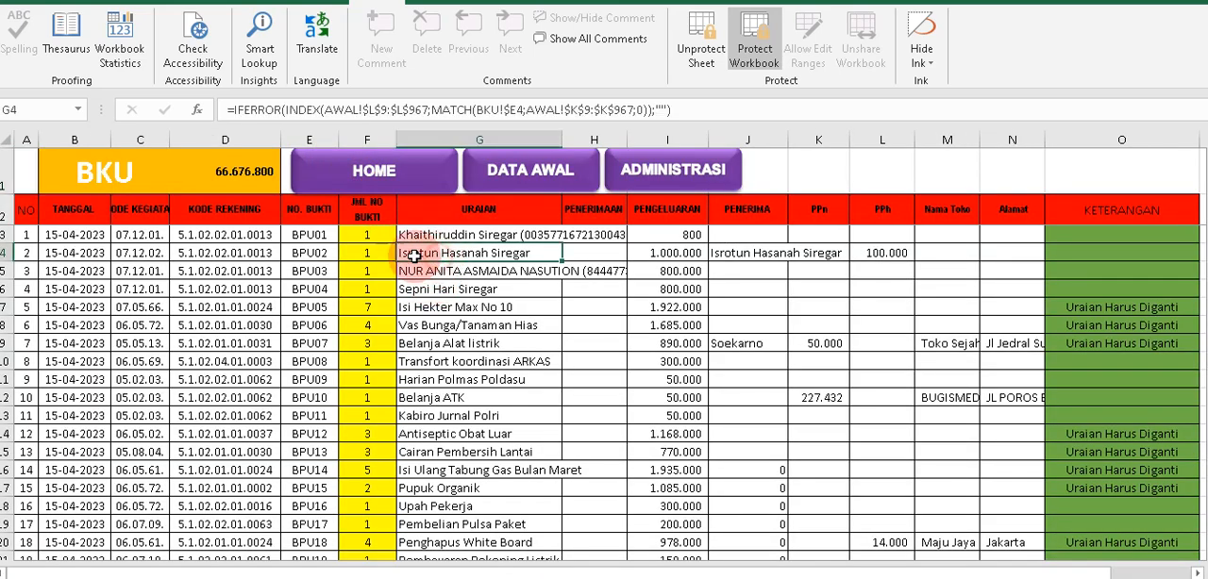
pyautogui.click(36, 255)
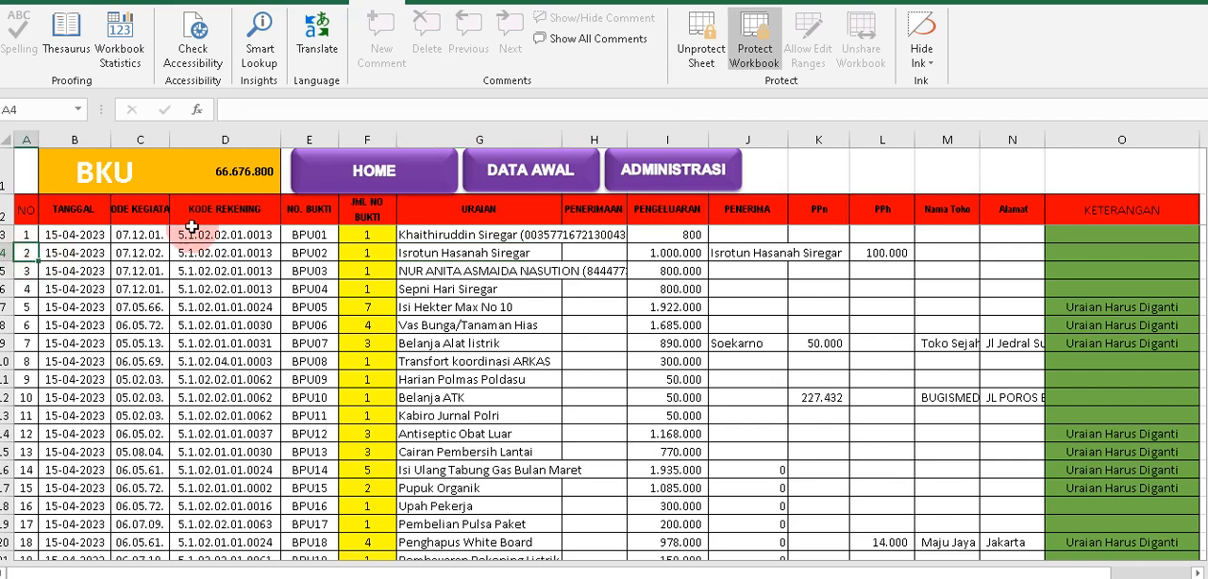
pyautogui.click(666, 180)
pyautogui.click(604, 386)
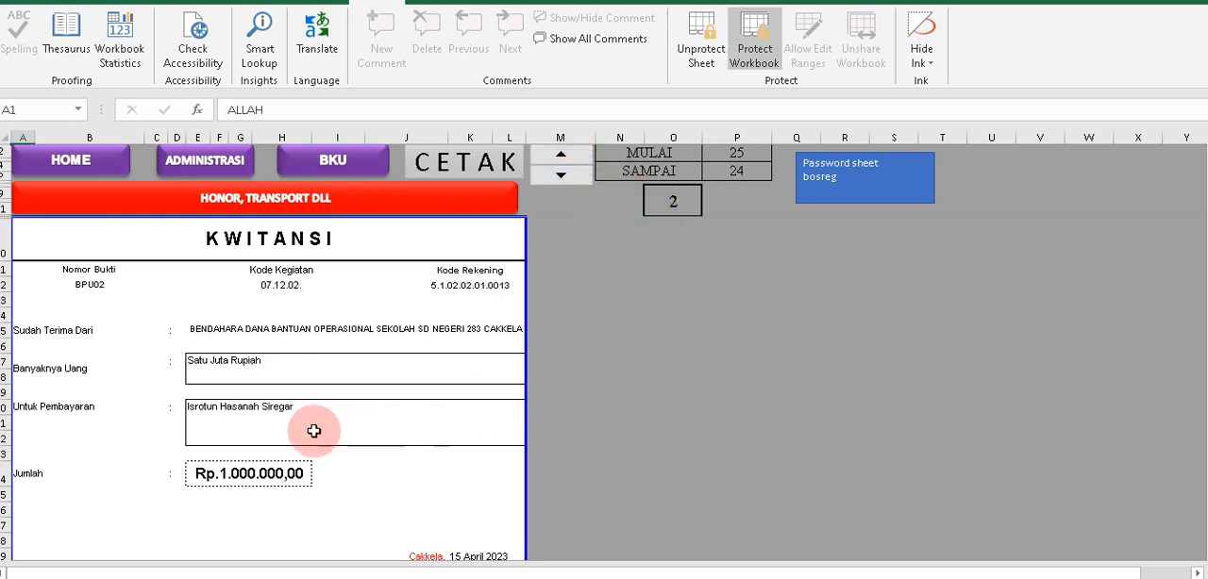
# Examine the BPU02 honorarium receipt's Untuk Pembayaran text, Jumlah amount and the recipient's name under Yang Menerima.
pyautogui.click(235, 412)
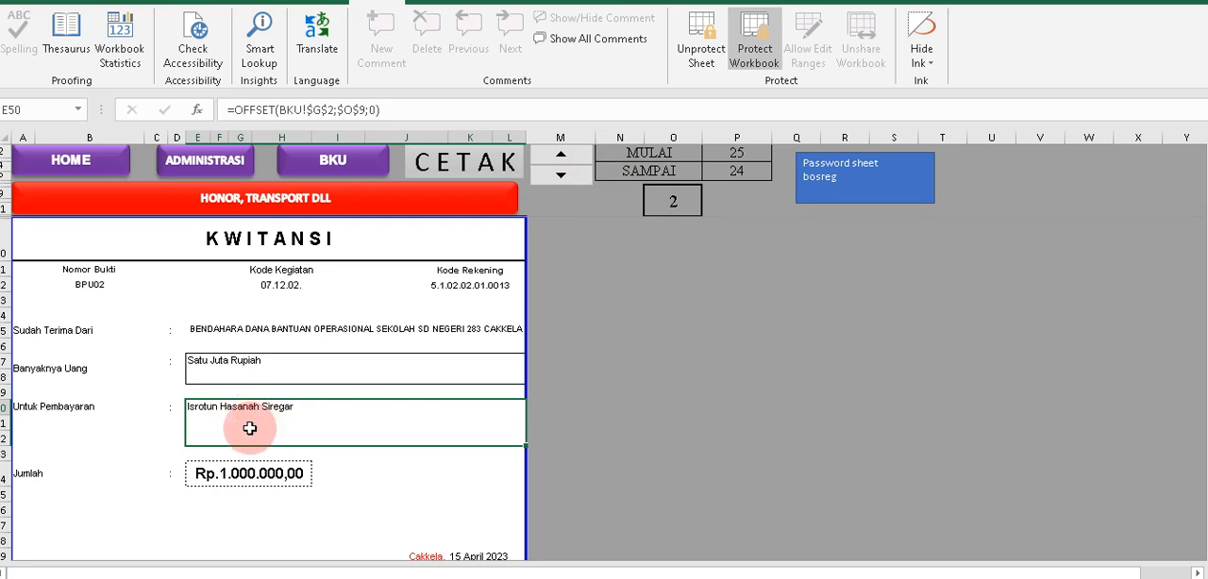
pyautogui.click(232, 476)
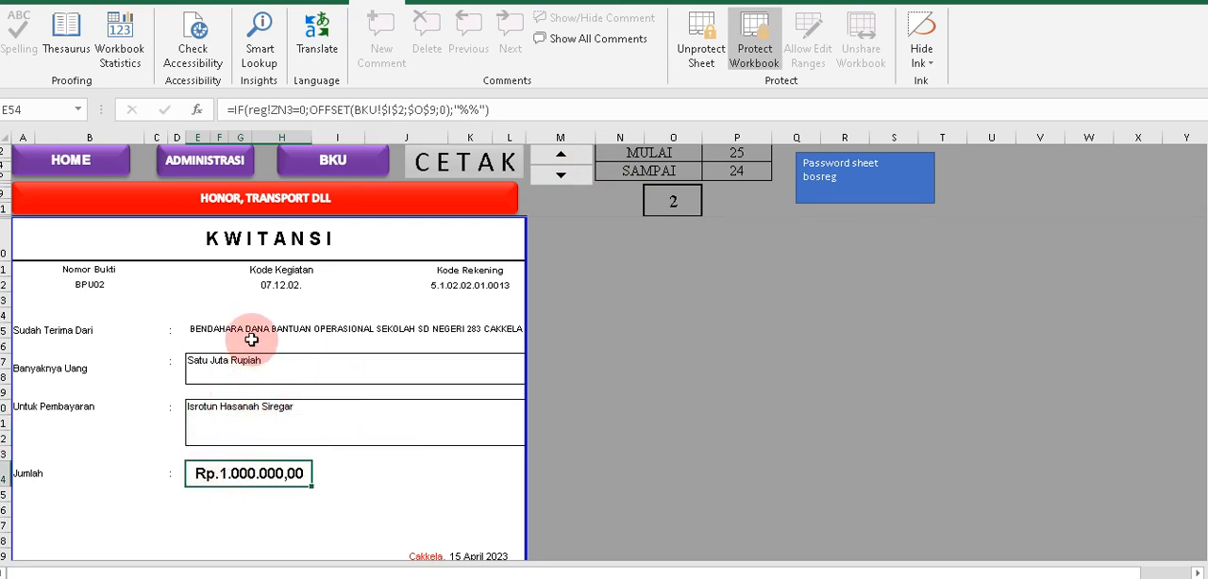
pyautogui.scroll(-2, 251, 337)
pyautogui.scroll(-2, 252, 337)
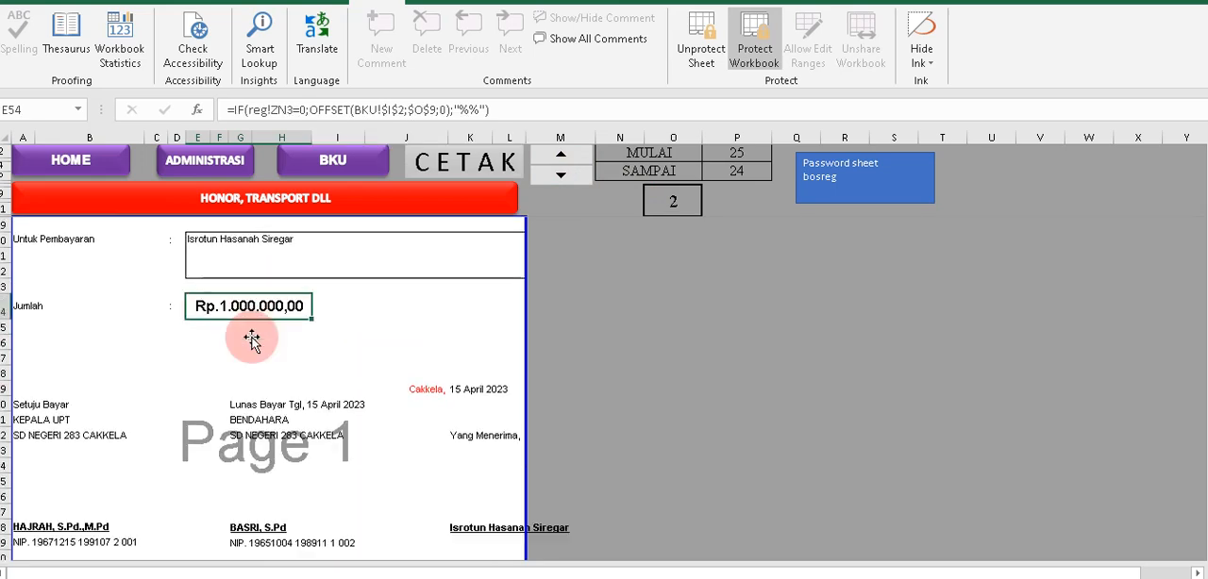
pyautogui.hotkey('ctrl', 'c')
pyautogui.click(467, 482)
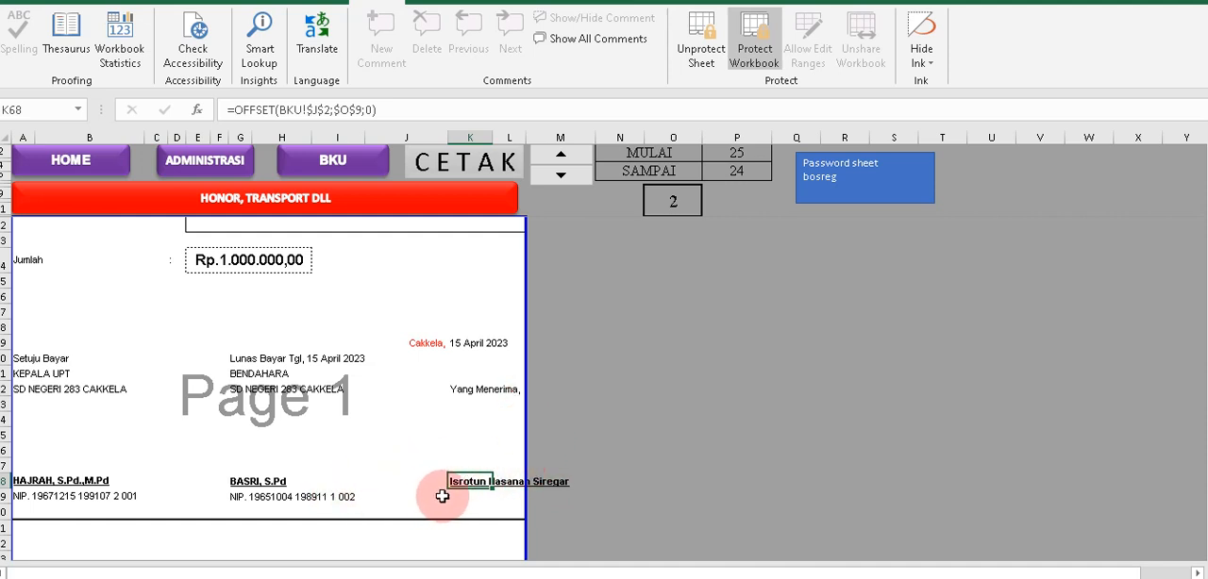
pyautogui.click(461, 450)
pyautogui.click(469, 479)
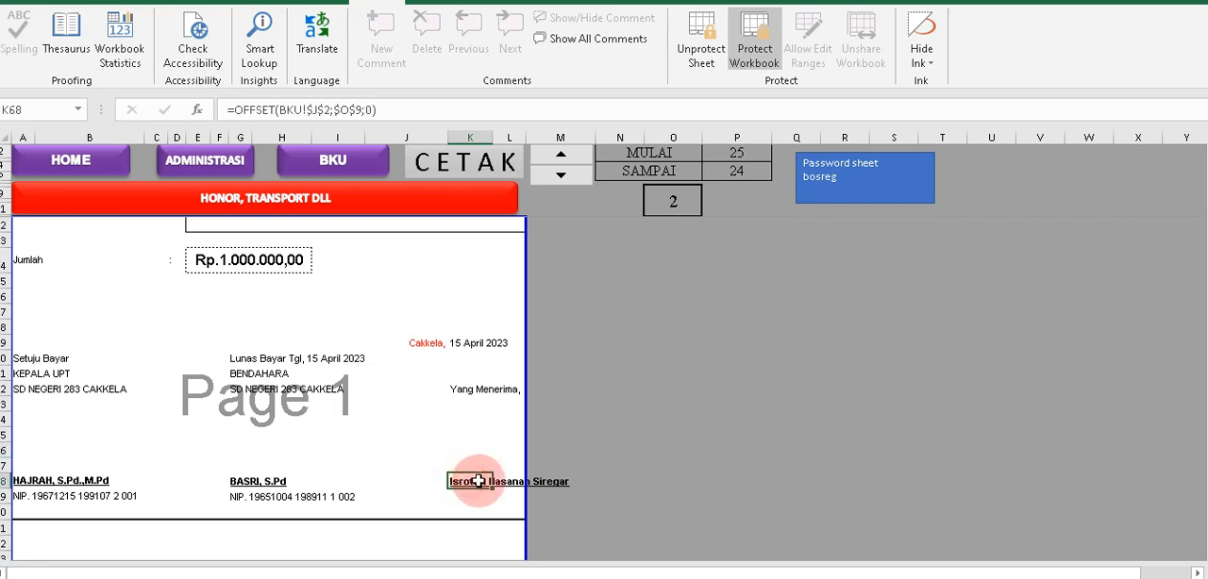
pyautogui.click(547, 472)
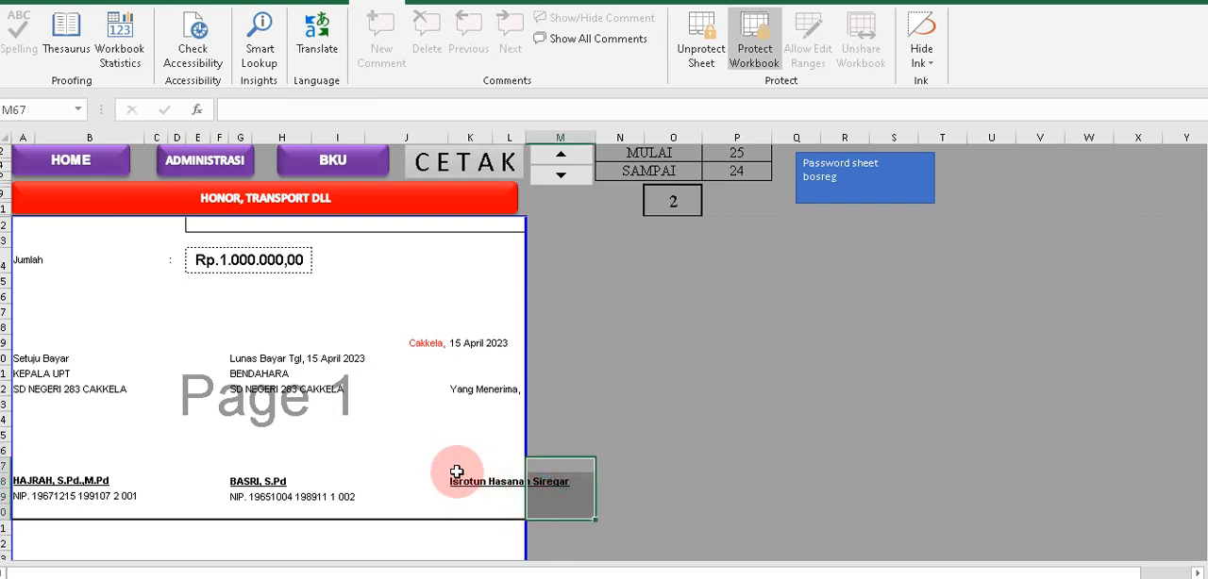
# Check which employee names are offered for the first Nama entry of the DAFTAR PENERIMA table below the receipt.
pyautogui.scroll(-6, 458, 464)
pyautogui.scroll(-5, 459, 463)
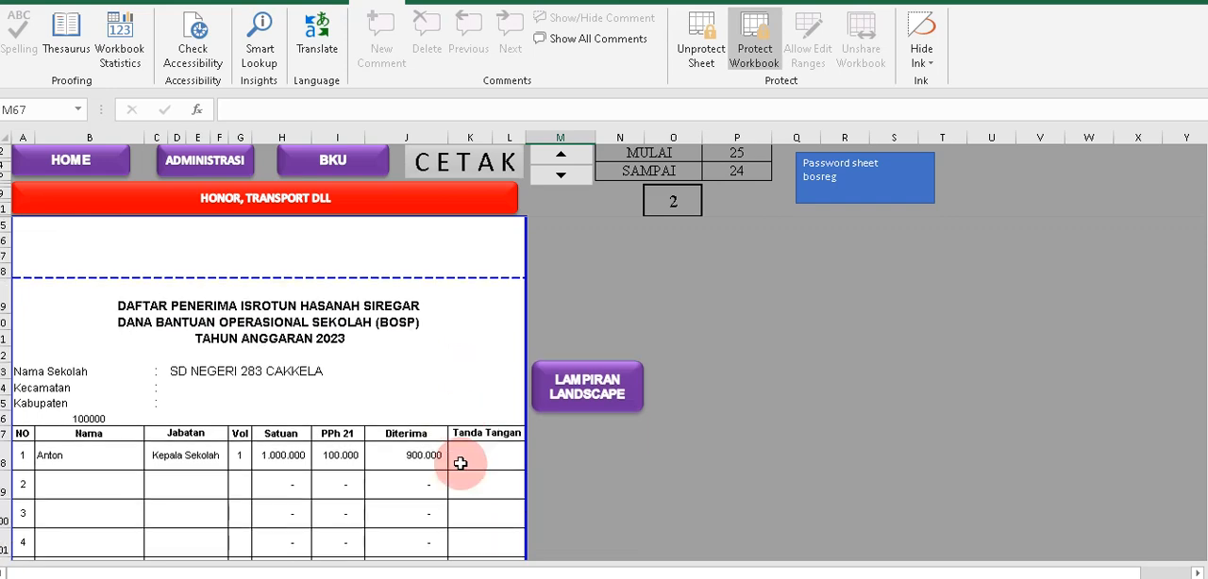
pyautogui.click(98, 417)
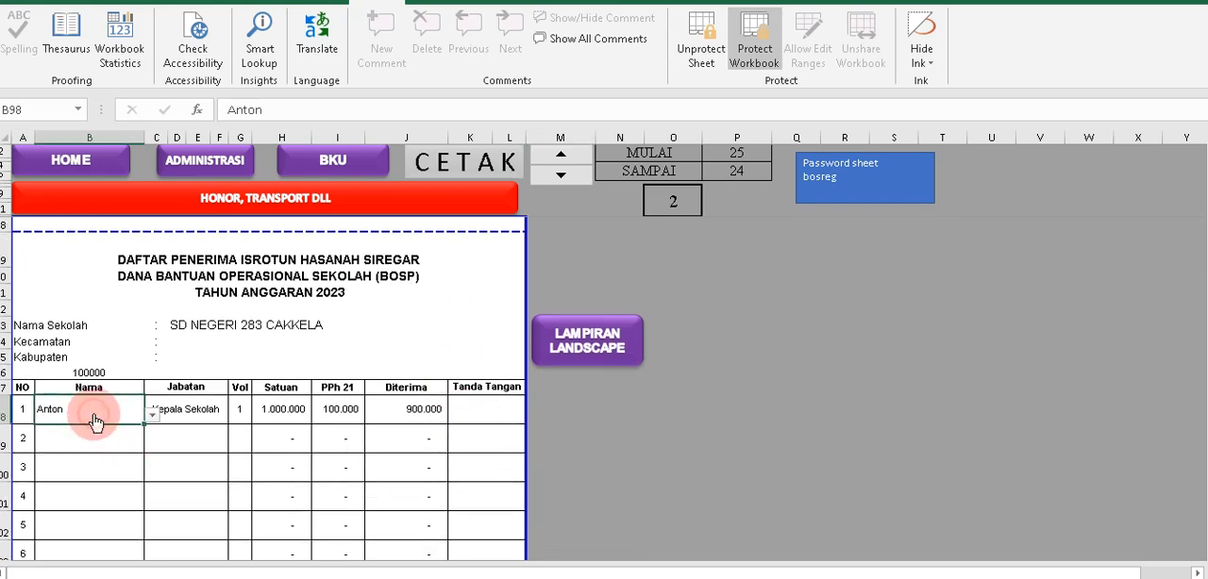
pyautogui.click(151, 420)
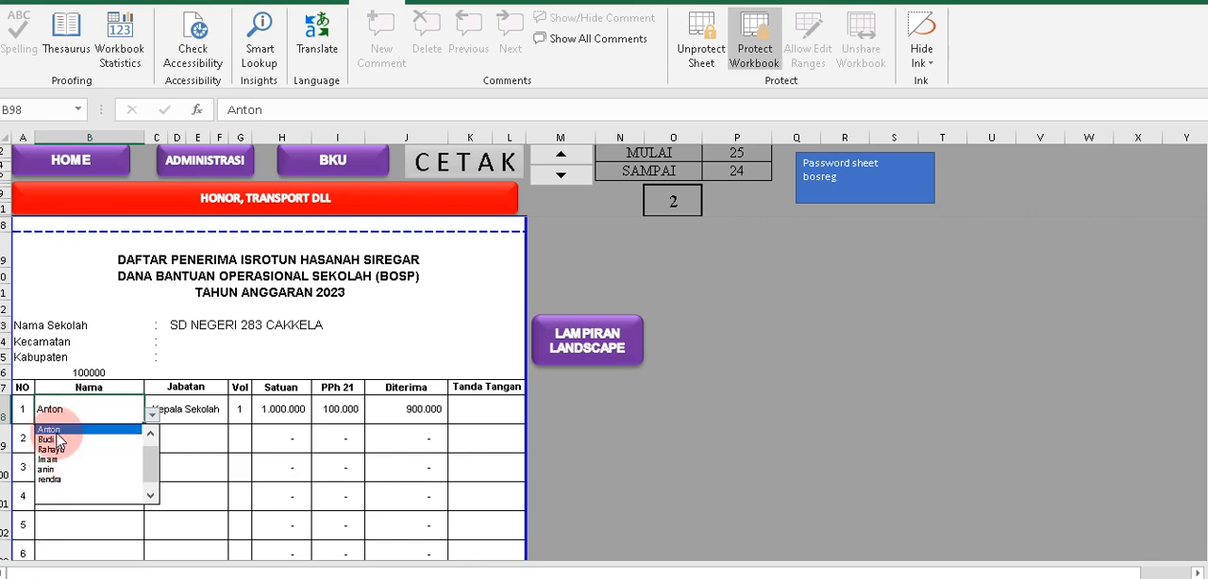
pyautogui.click(183, 441)
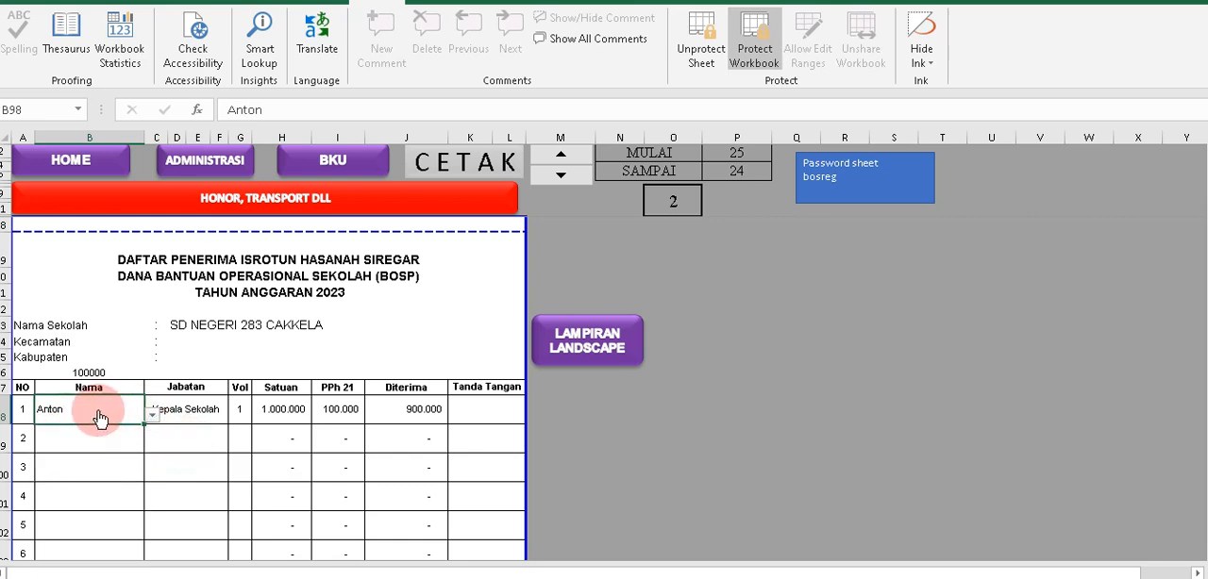
pyautogui.scroll(3, 252, 280)
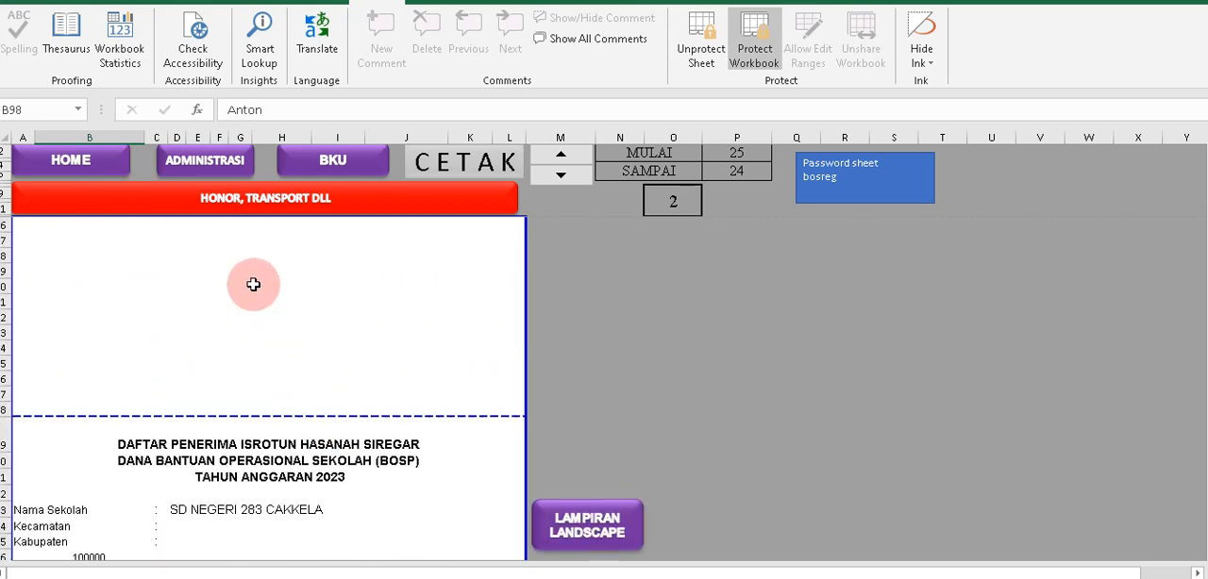
# In the DATA PEGAWAI sheet, enter the BPU02 recipient's full name as entry 7 of DAFTAR NAMA GURU.
pyautogui.click(60, 159)
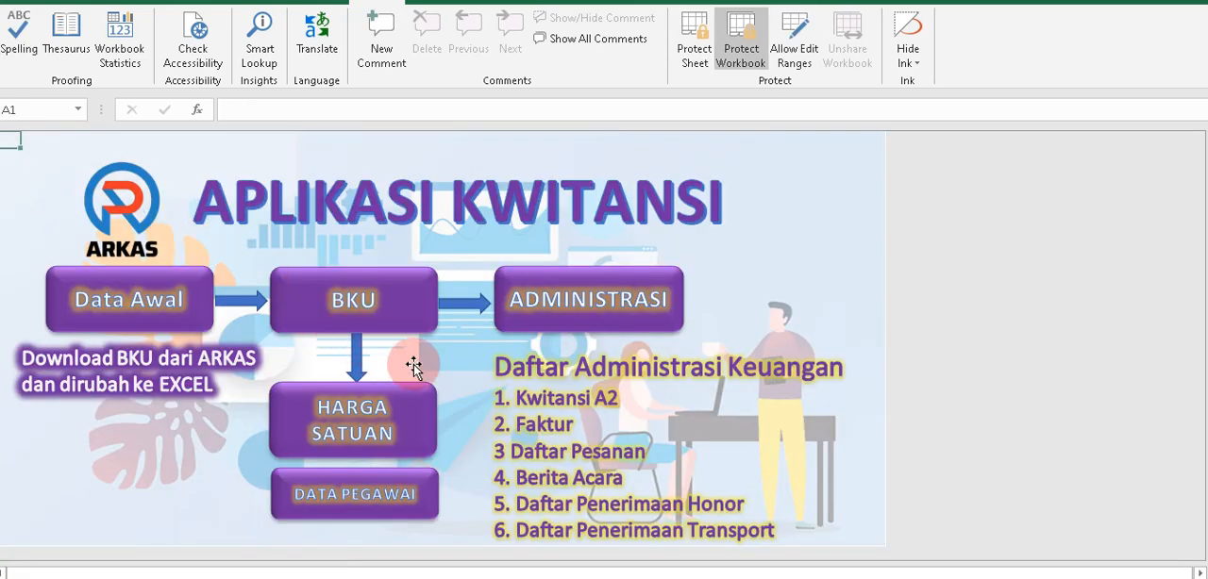
pyautogui.click(389, 487)
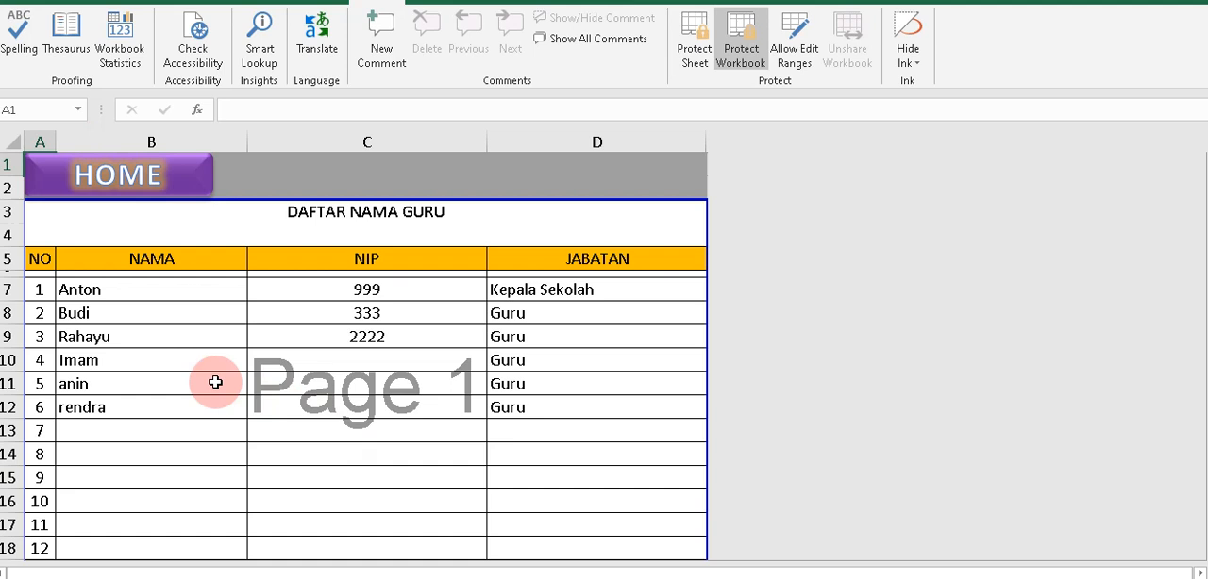
pyautogui.click(105, 429)
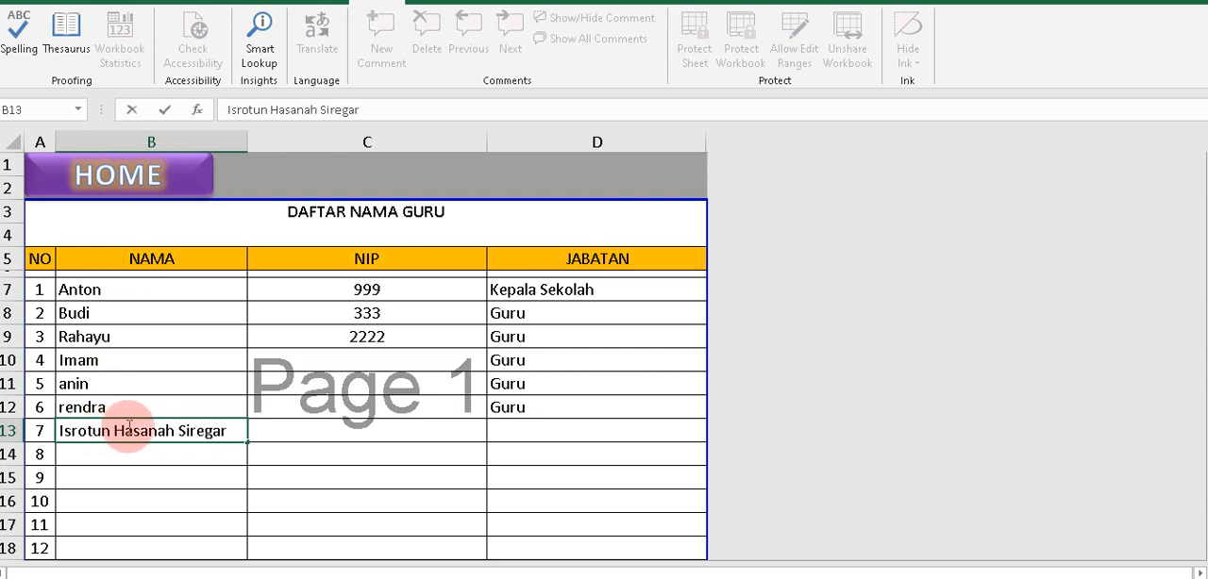
pyautogui.click(364, 458)
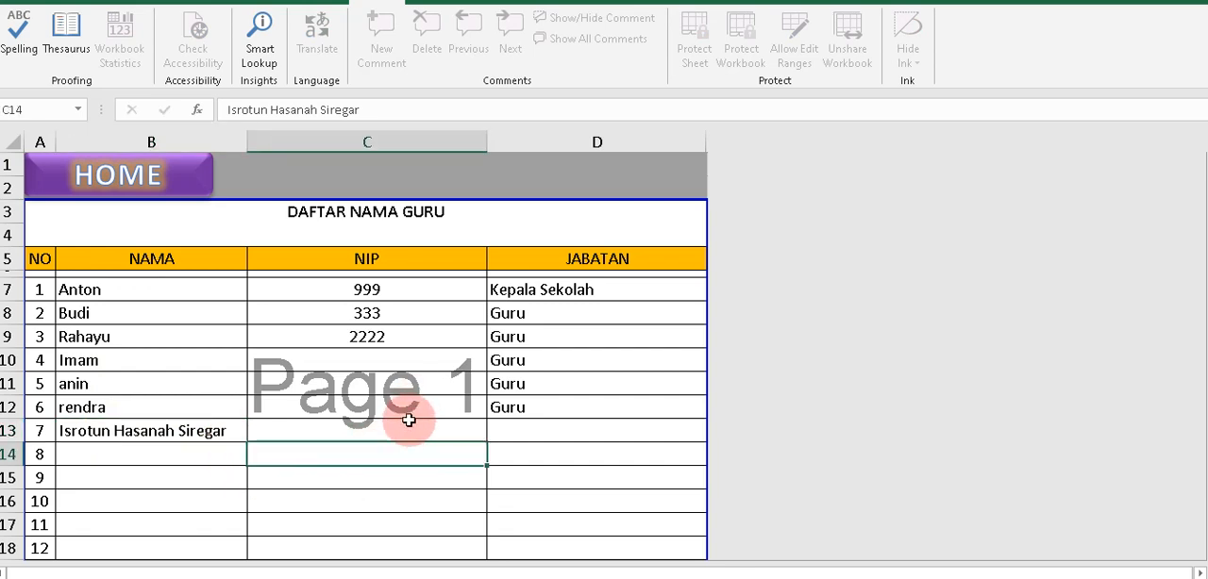
# Copy the JABATAN value Guru from entry 6 to entry 7 of the teacher list.
pyautogui.click(406, 423)
pyautogui.click(530, 413)
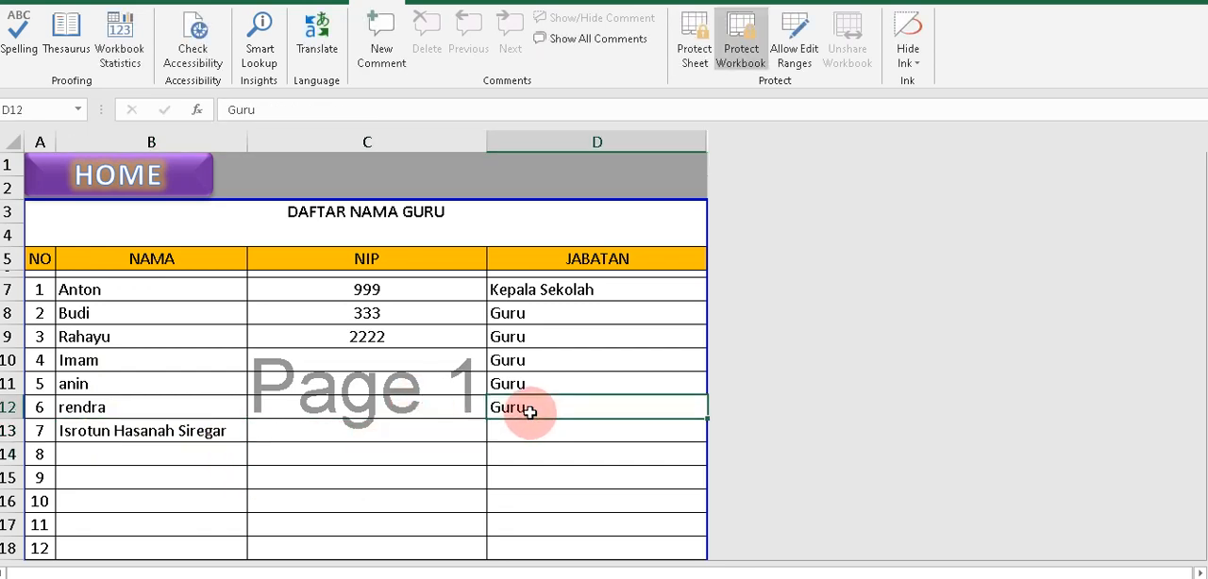
pyautogui.click(530, 432)
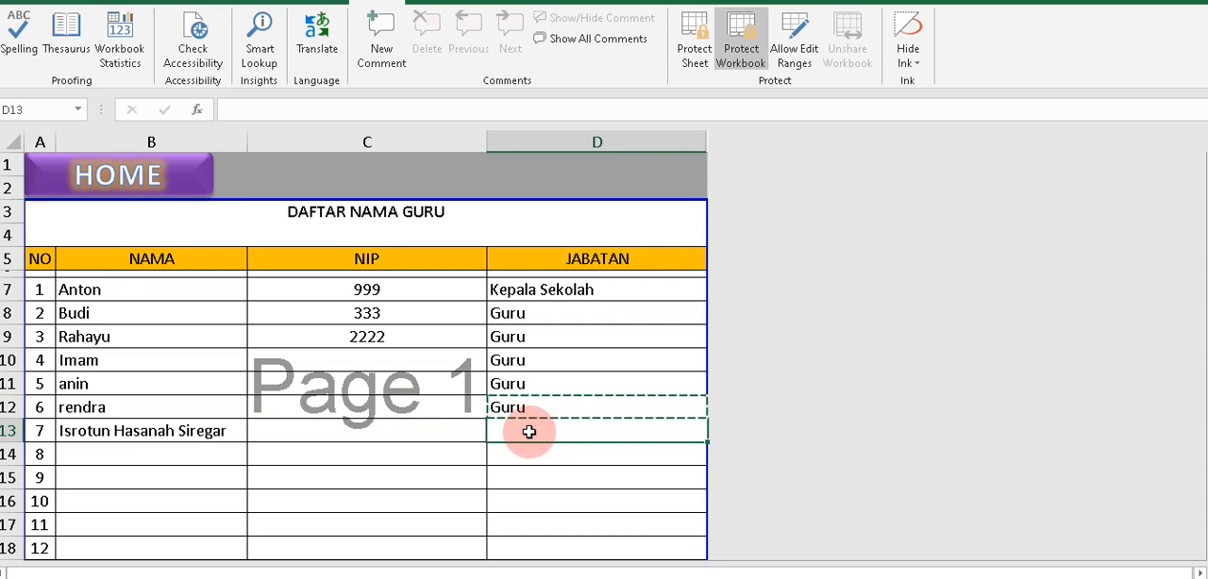
pyautogui.click(531, 408)
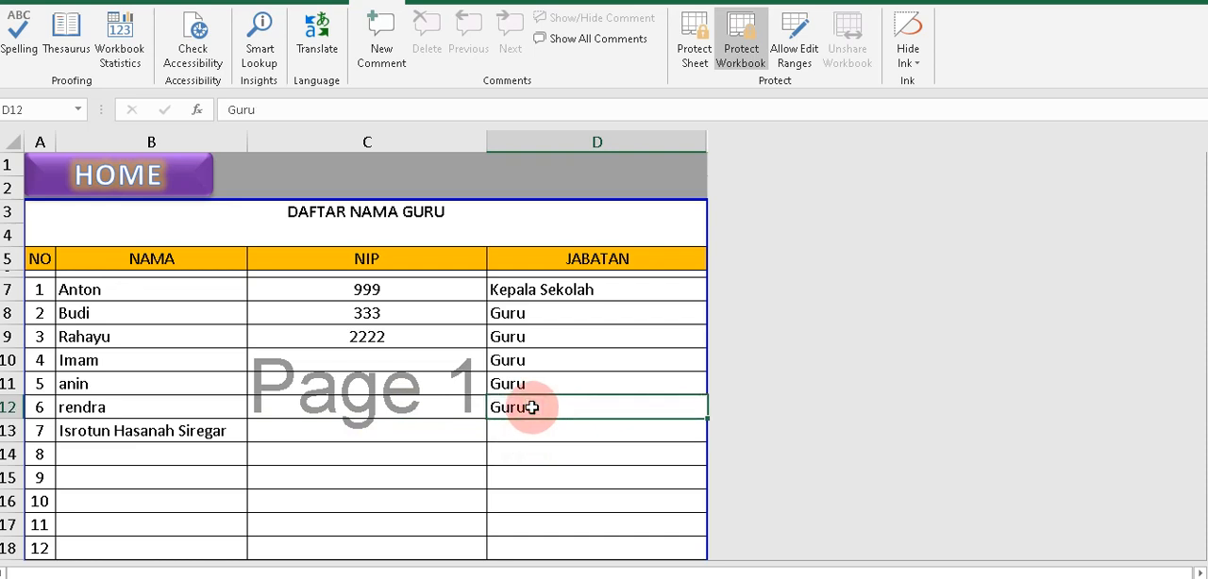
pyautogui.hotkey('ctrl', 'c')
pyautogui.click(531, 425)
pyautogui.hotkey('ctrl', 'v')
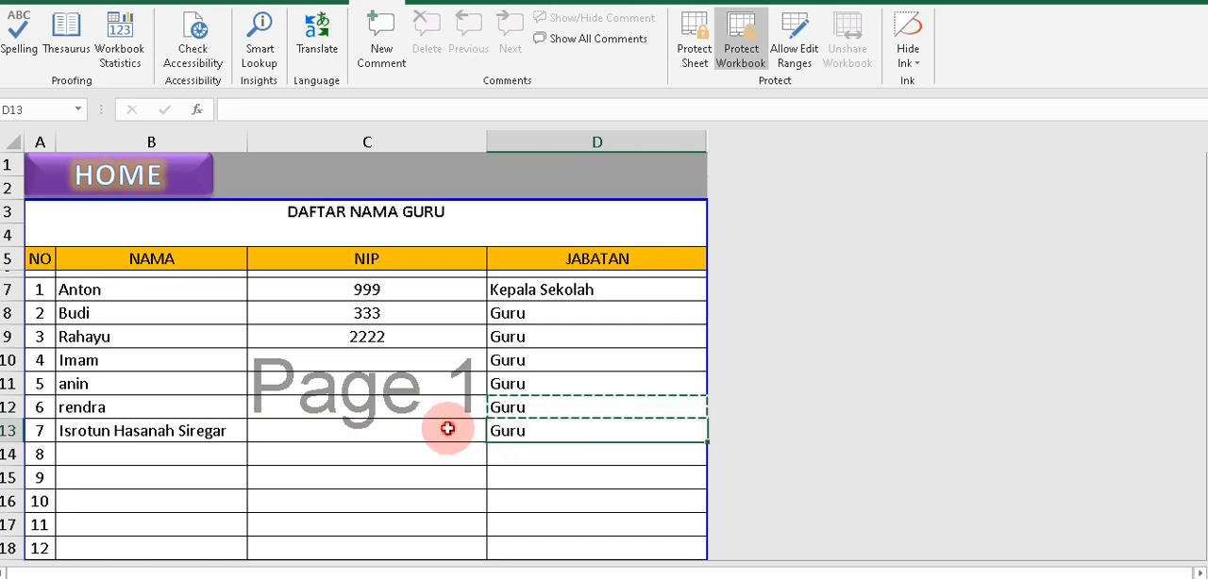
# Enter a dash (-) as the NIP of entry 7 in the teacher list.
pyautogui.click(447, 430)
pyautogui.write('-')
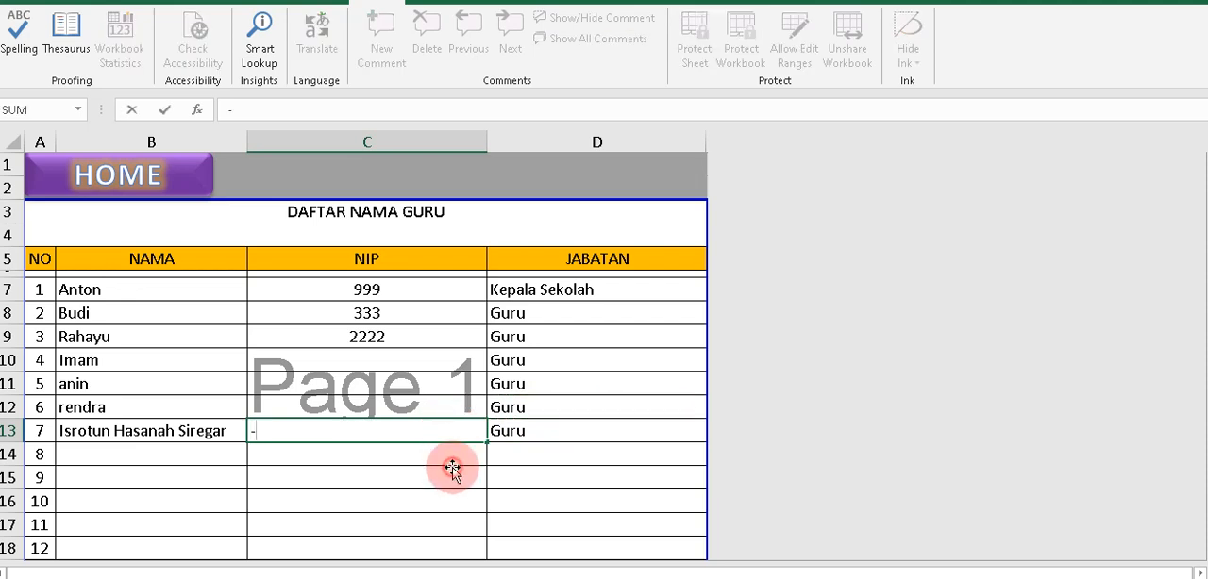
pyautogui.click(451, 472)
pyautogui.press('BackSpace')
pyautogui.press('BackSpace')
pyautogui.press('BackSpace')
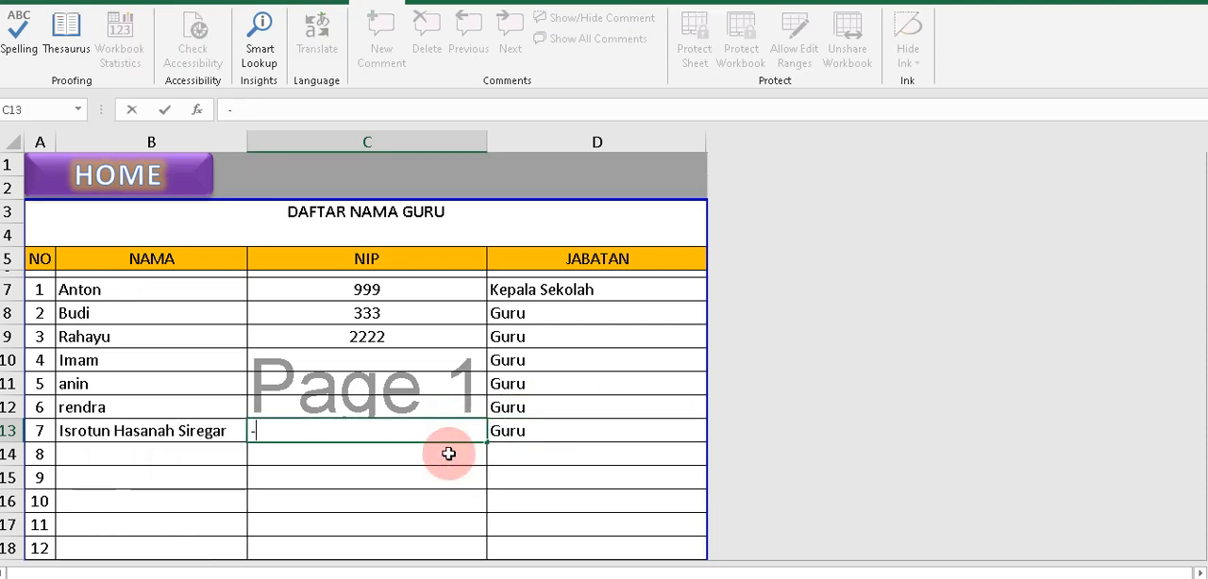
pyautogui.press('Return')
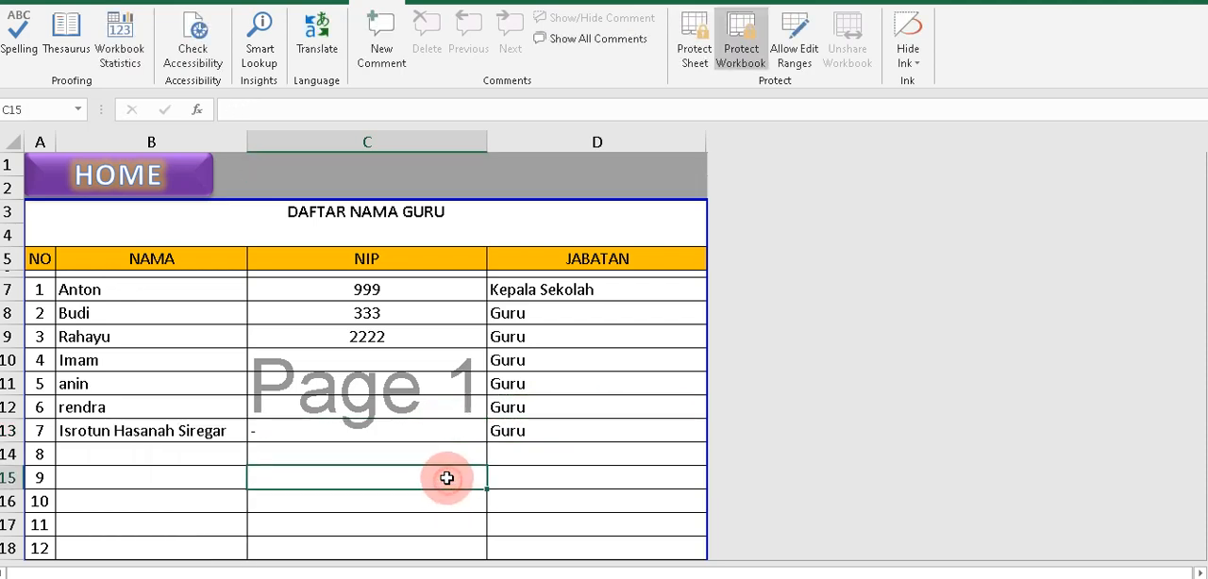
pyautogui.click(432, 430)
pyautogui.click(173, 430)
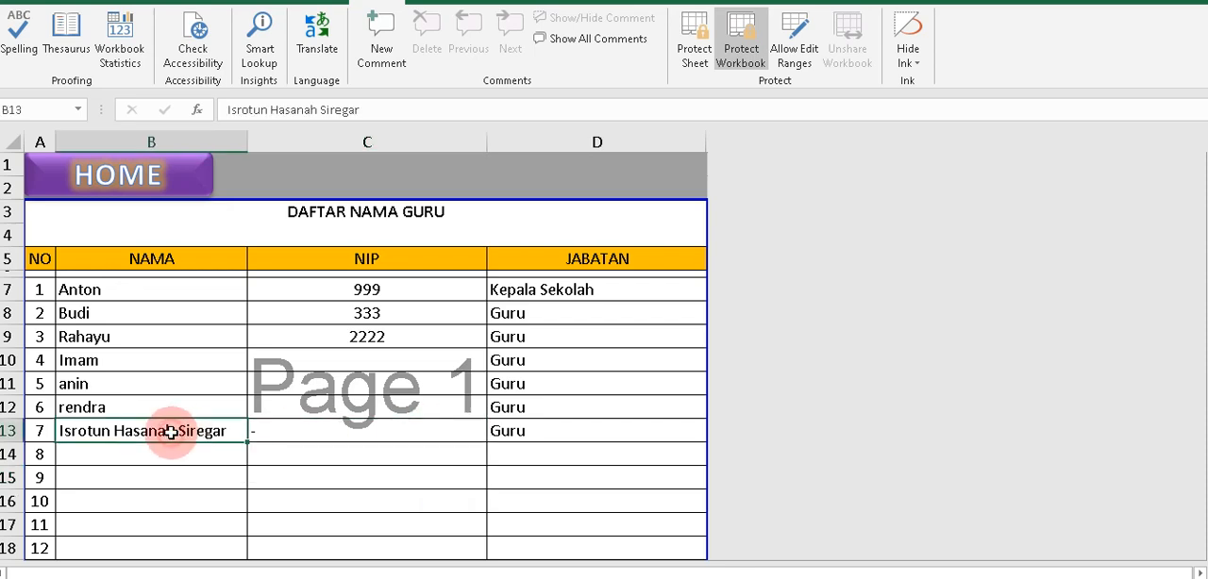
# Return to the honorarium receipt, choose the newly added teacher as the first Nama in DAFTAR PENERIMA, and check the Jabatan cell.
pyautogui.click(158, 173)
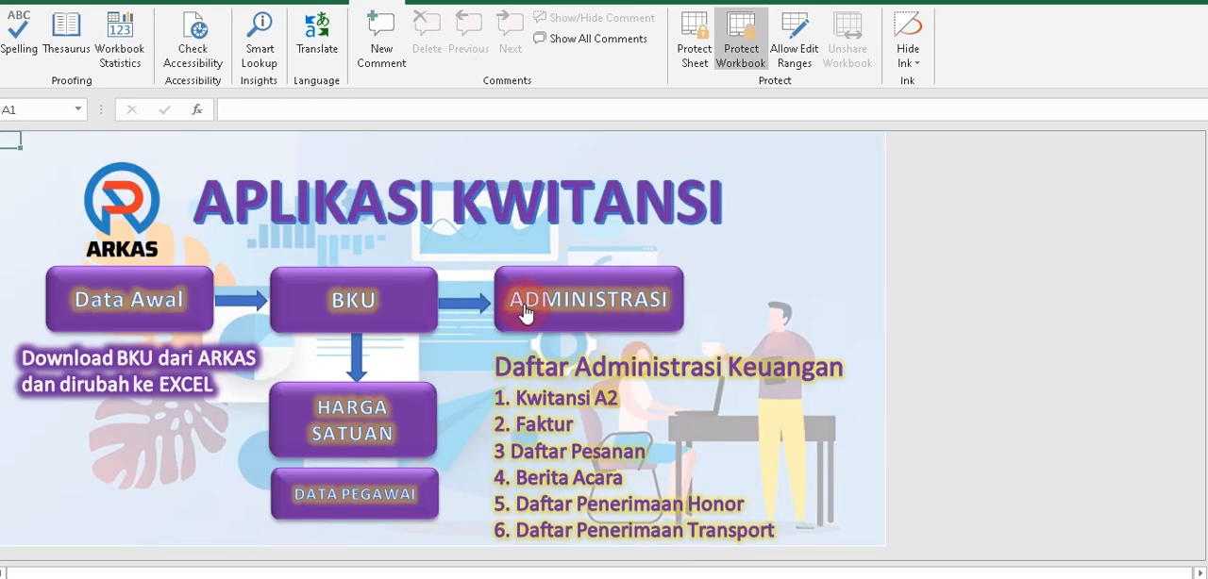
pyautogui.click(562, 317)
pyautogui.click(629, 403)
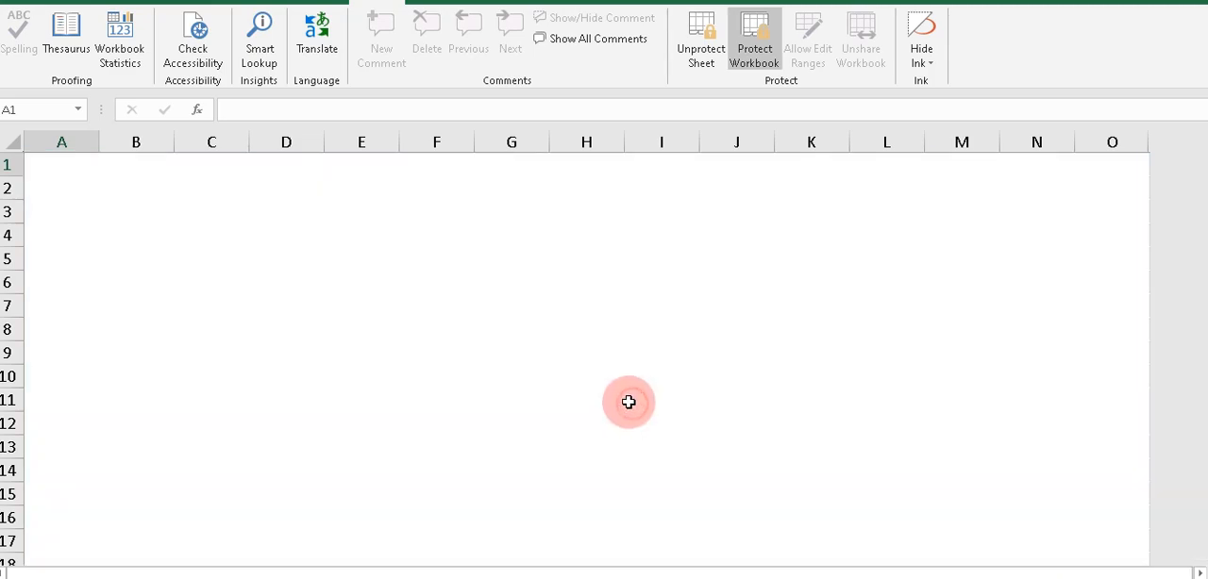
pyautogui.scroll(-5, 198, 368)
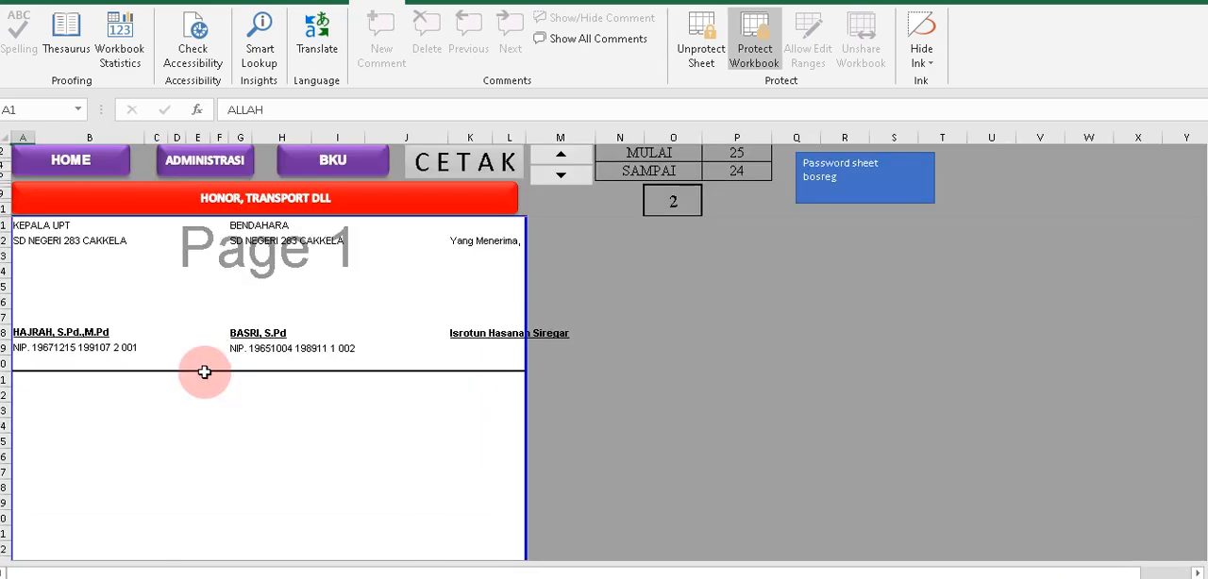
pyautogui.scroll(-8, 204, 372)
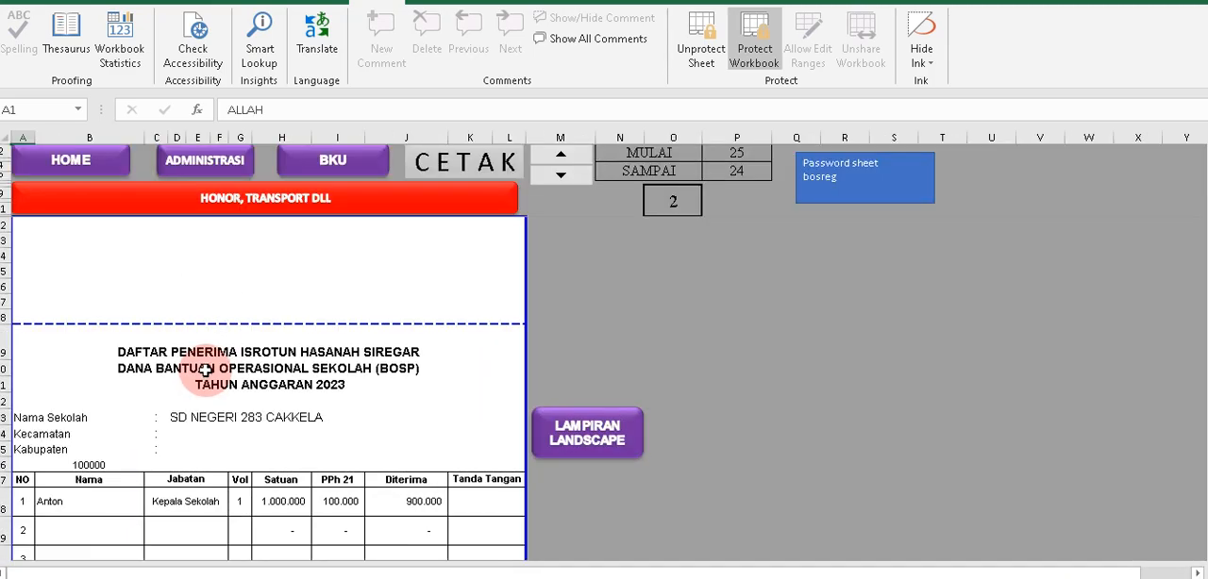
pyautogui.scroll(-2, 200, 368)
pyautogui.click(91, 404)
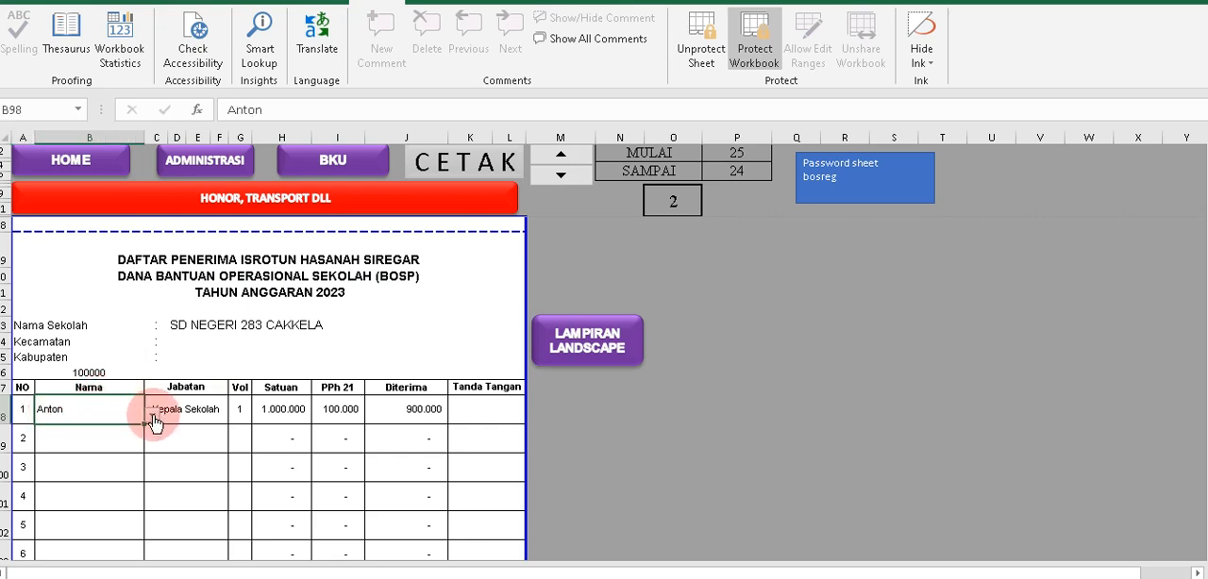
pyautogui.click(152, 416)
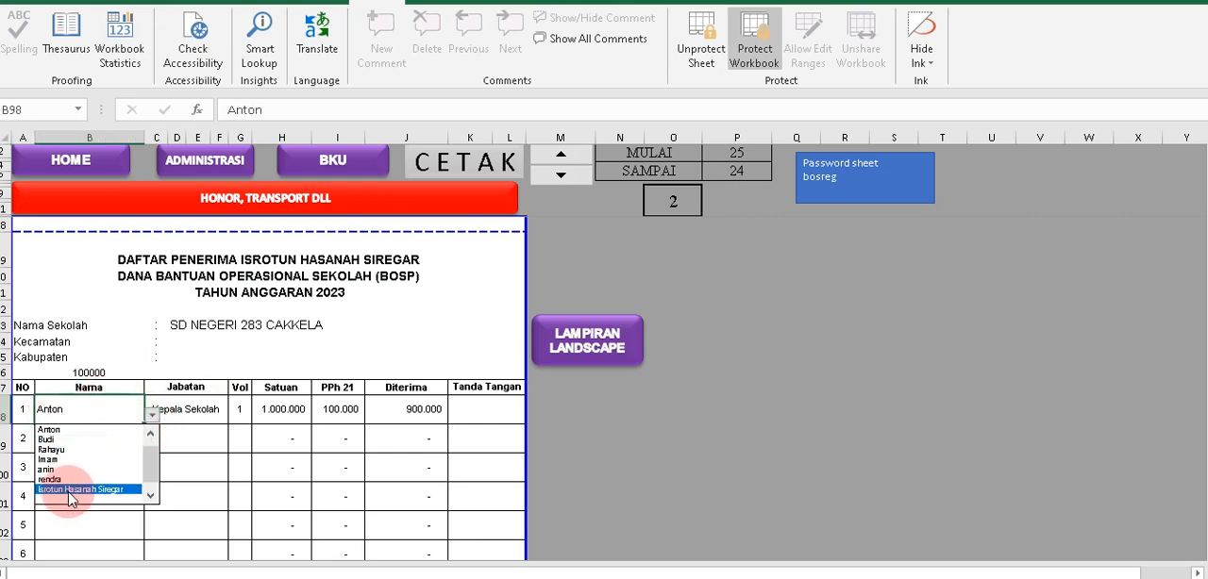
pyautogui.click(72, 490)
pyautogui.click(186, 409)
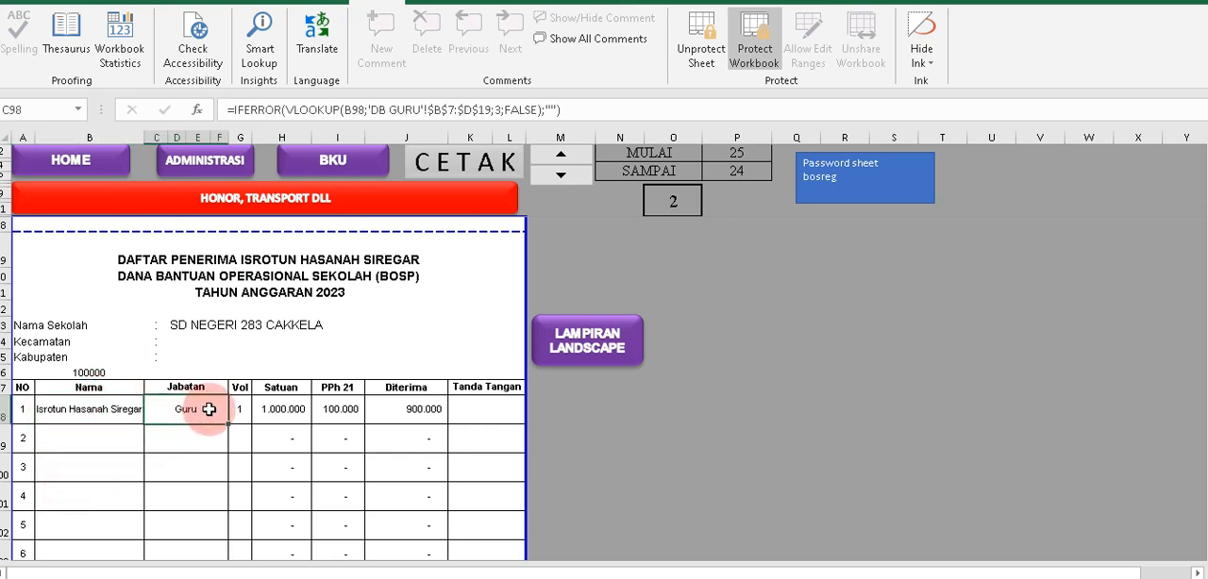
# Check the Vol, Satuan, PPh 21, Diterima and Tanda Tangan cells of the first recipient in DAFTAR PENERIMA.
pyautogui.click(240, 410)
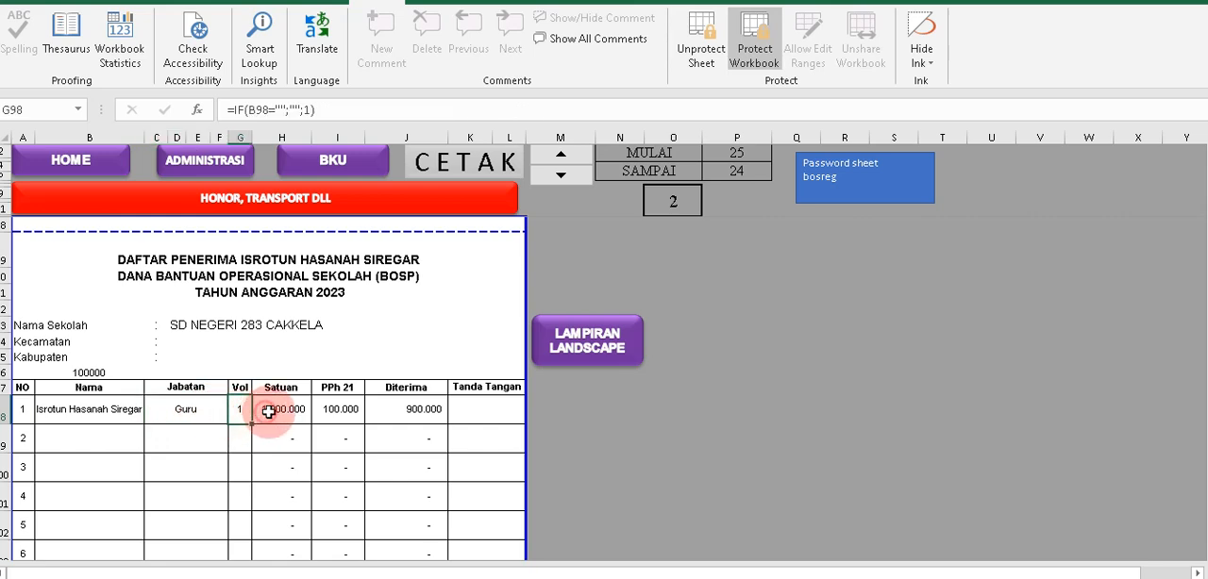
pyautogui.click(301, 412)
pyautogui.click(335, 410)
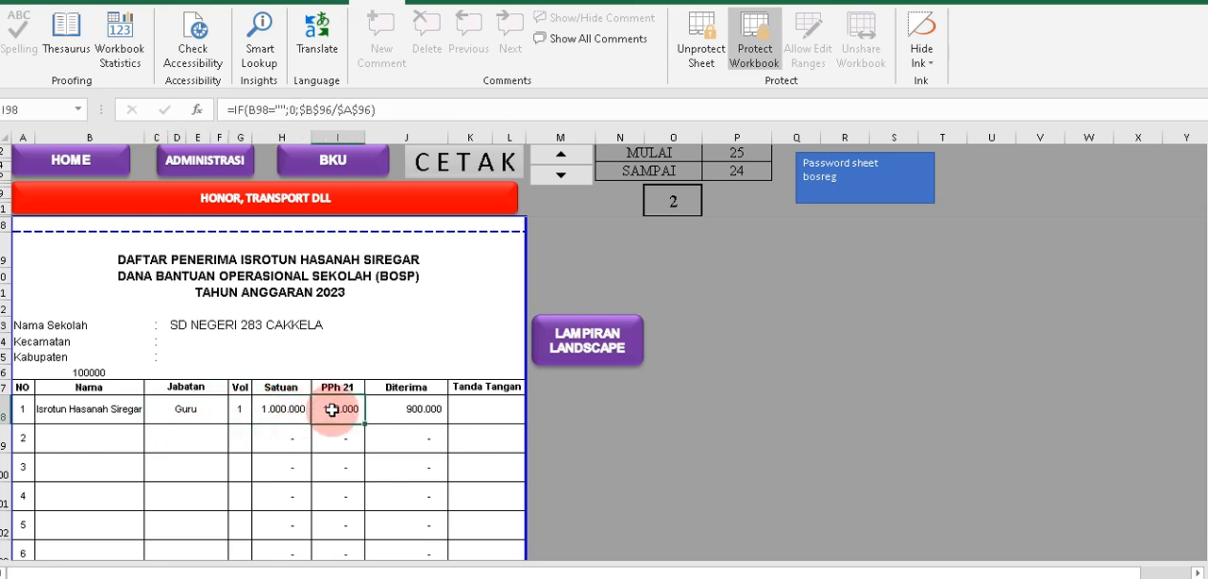
pyautogui.click(416, 412)
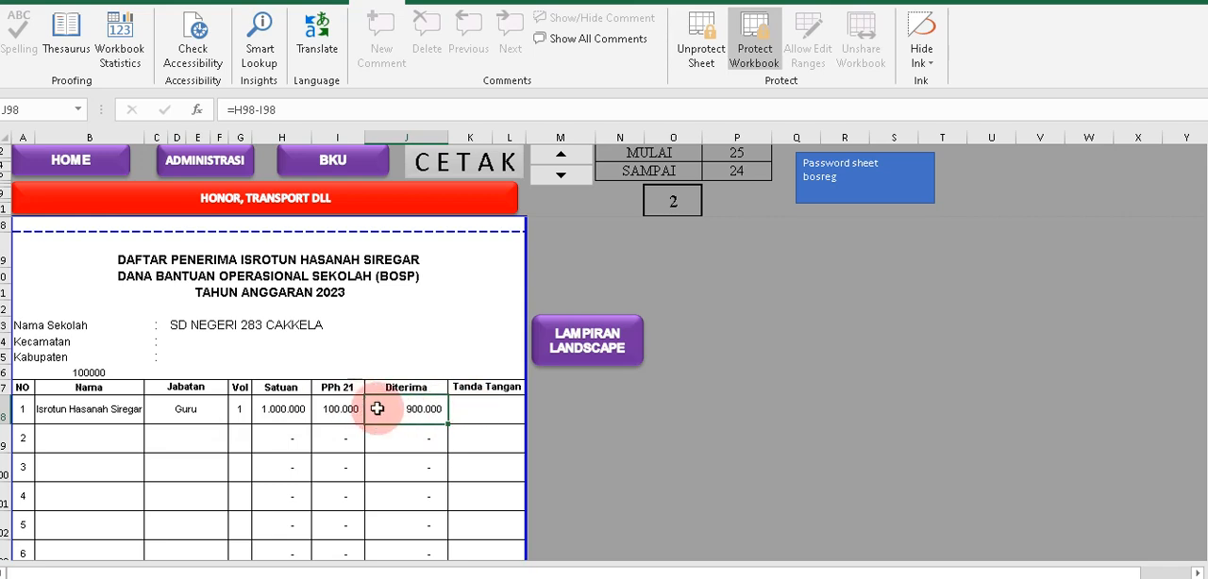
pyautogui.click(488, 413)
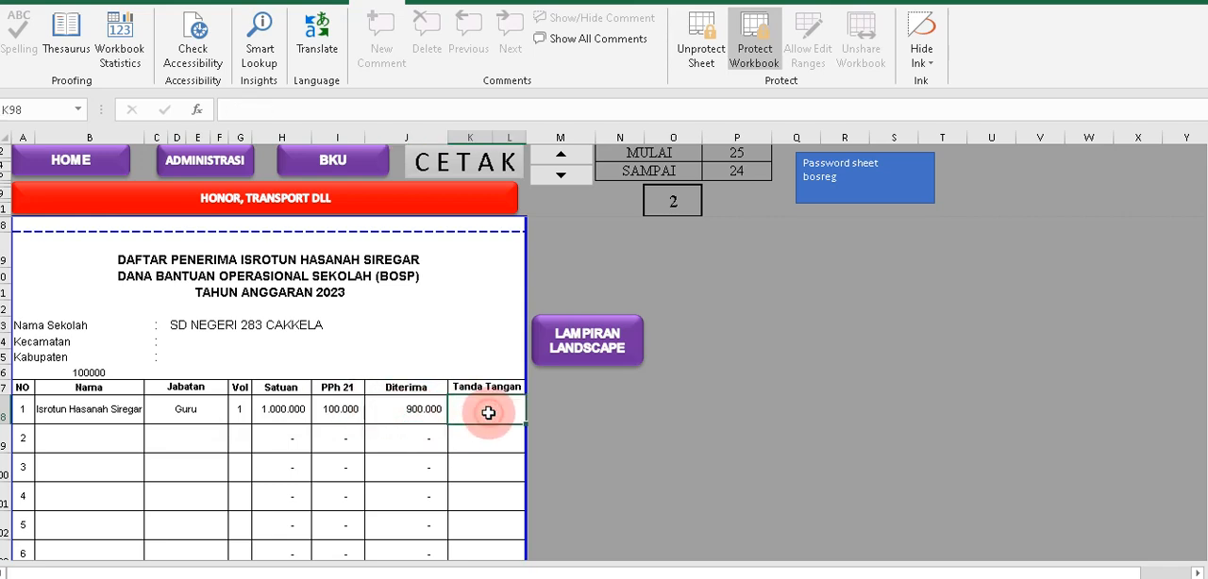
pyautogui.click(319, 410)
pyautogui.click(441, 432)
pyautogui.press('Tab')
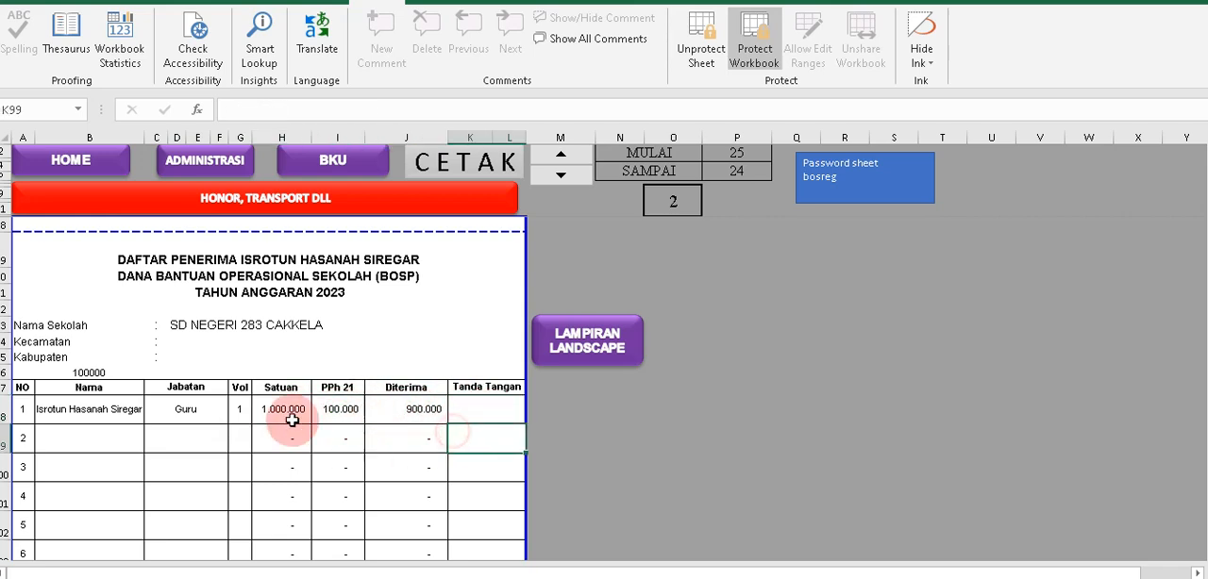
# Review the portrait DAFTAR PENERIMA from its heading through the Jumlah and Terbilang rows to the signature block.
pyautogui.scroll(1, 198, 323)
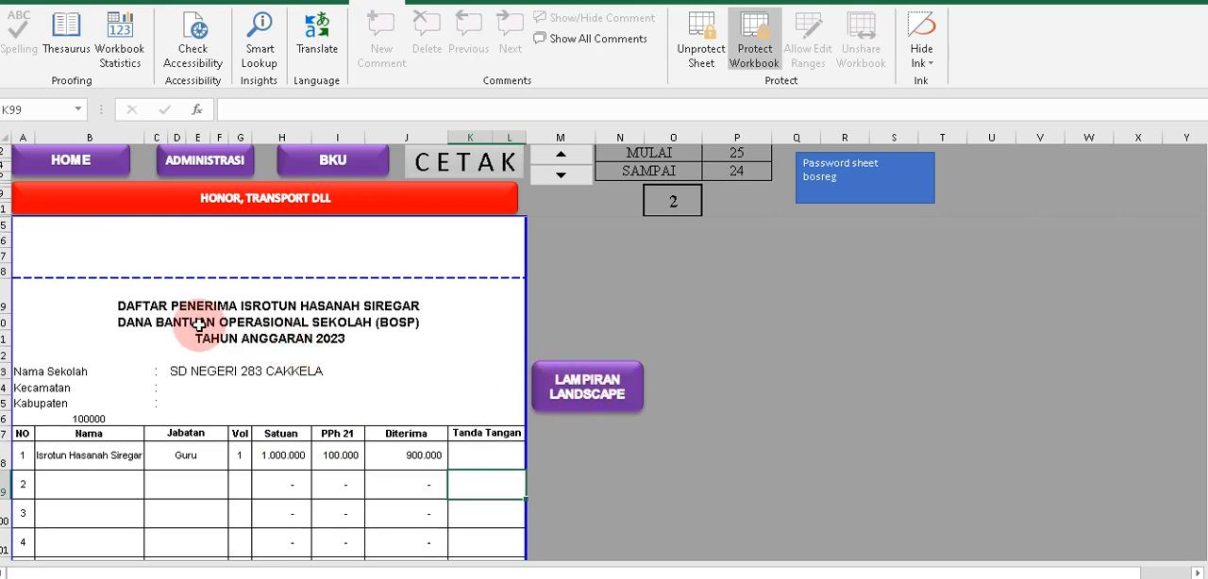
pyautogui.scroll(-6, 197, 301)
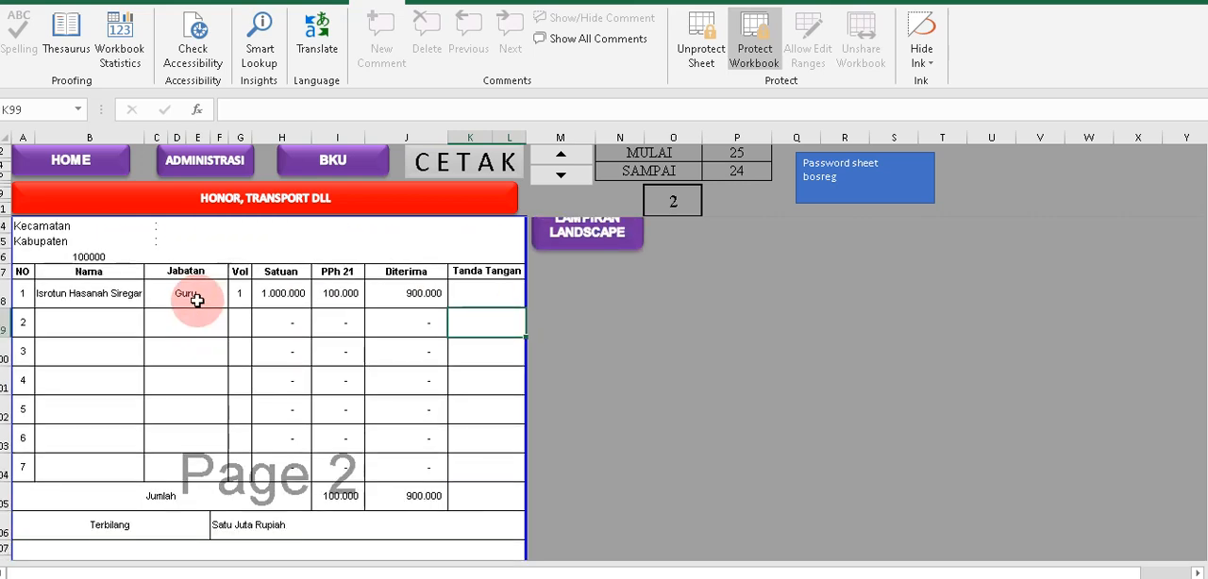
pyautogui.scroll(-1, 194, 295)
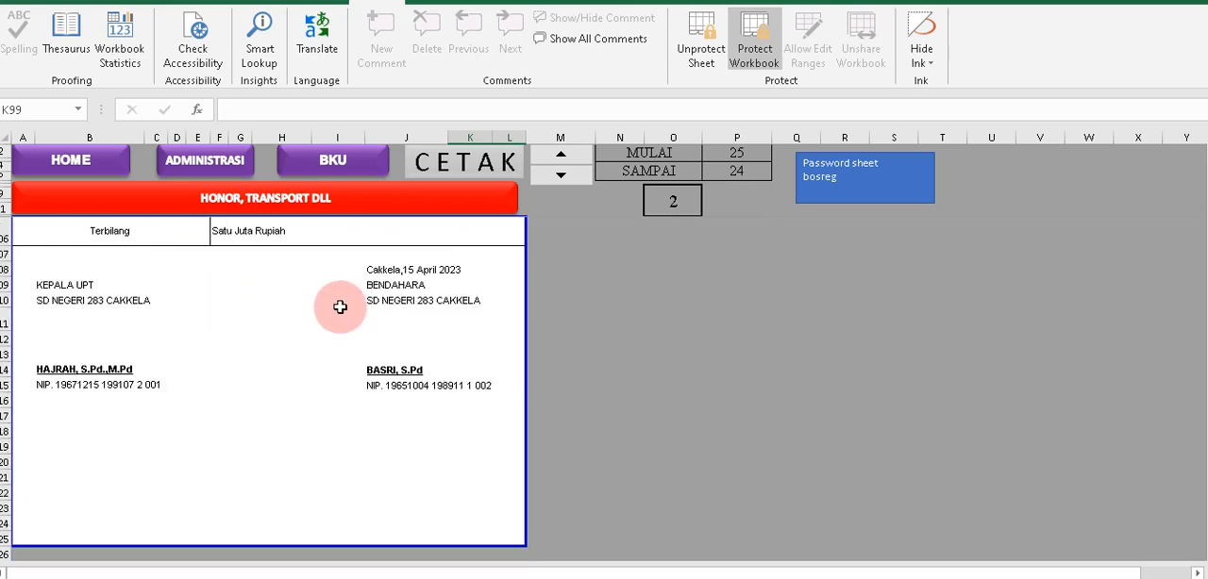
pyautogui.scroll(1, 604, 347)
pyautogui.scroll(5, 628, 353)
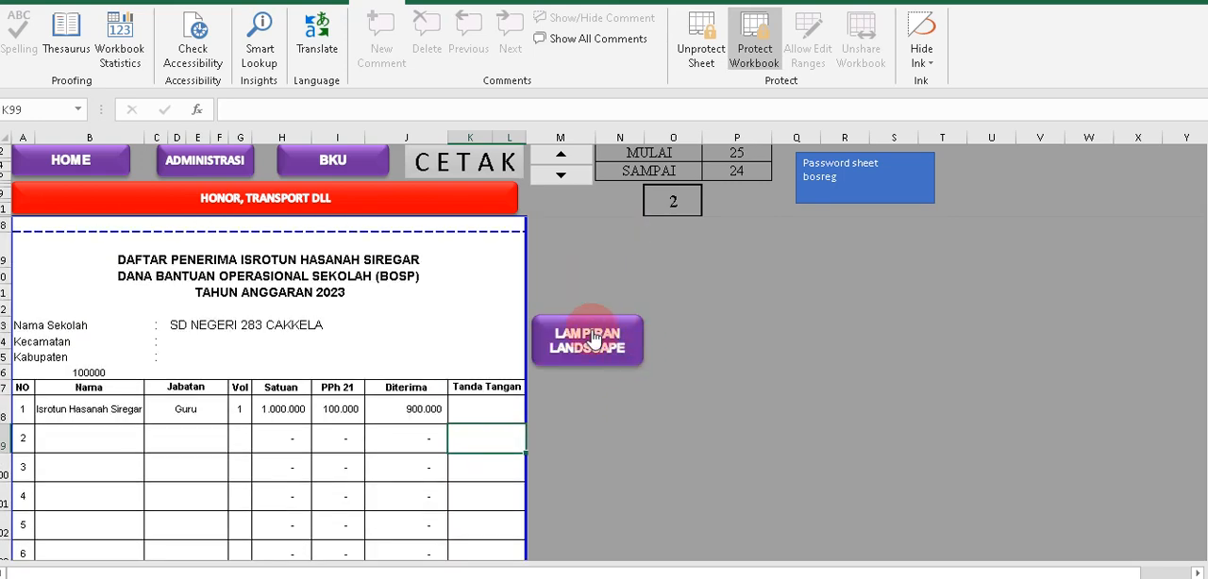
# Open the landscape attachment of the recipient list and choose the newly added teacher as its first Nama.
pyautogui.click(585, 345)
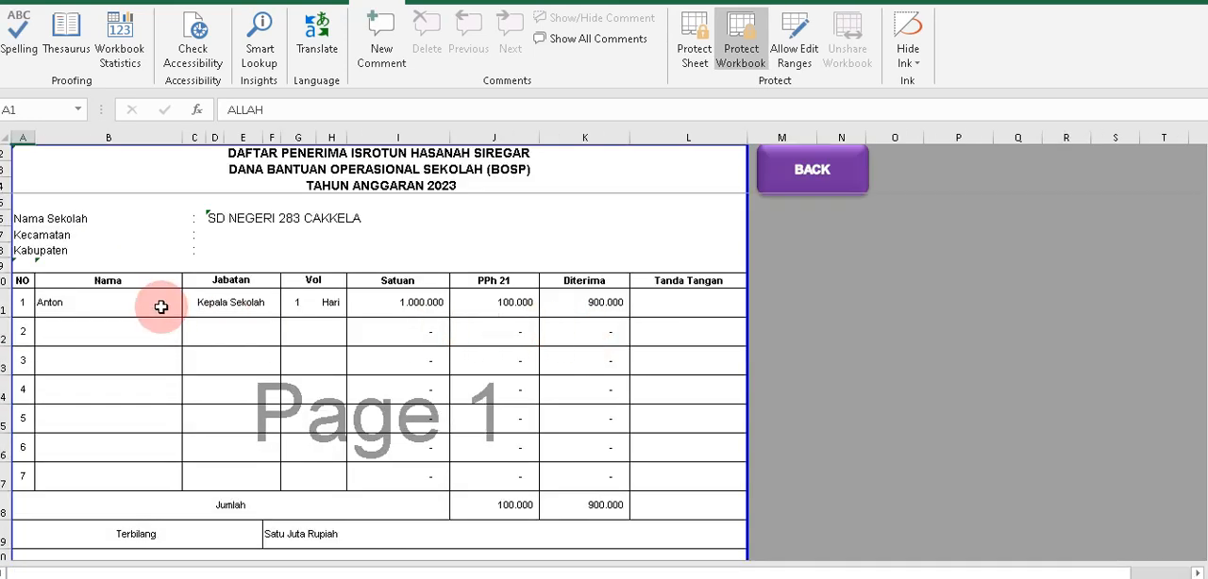
pyautogui.click(174, 306)
pyautogui.click(188, 308)
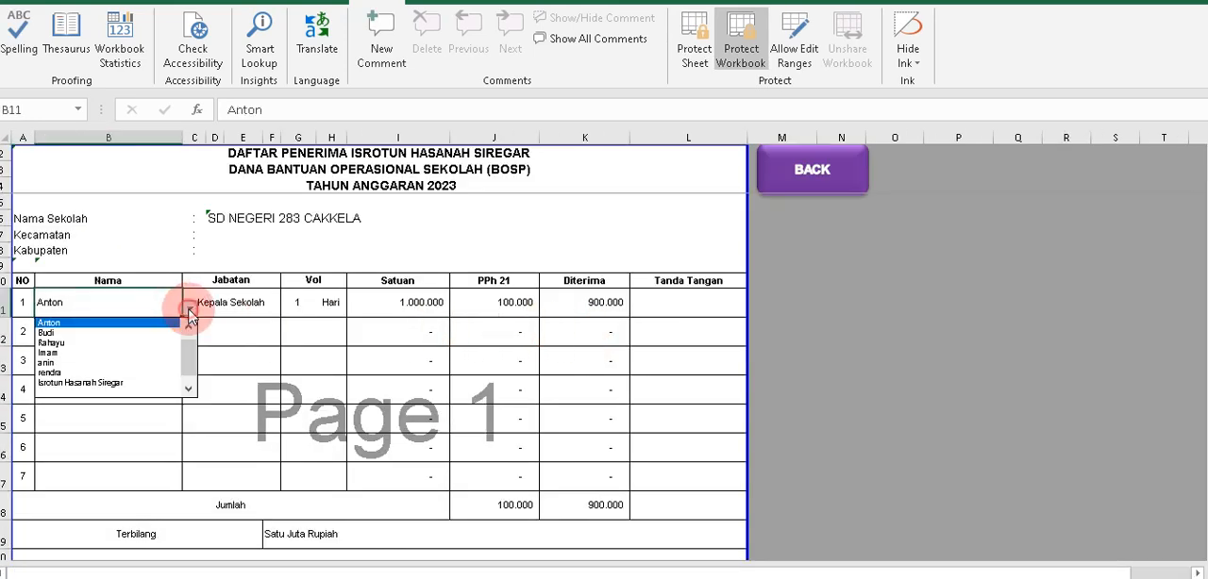
pyautogui.click(90, 382)
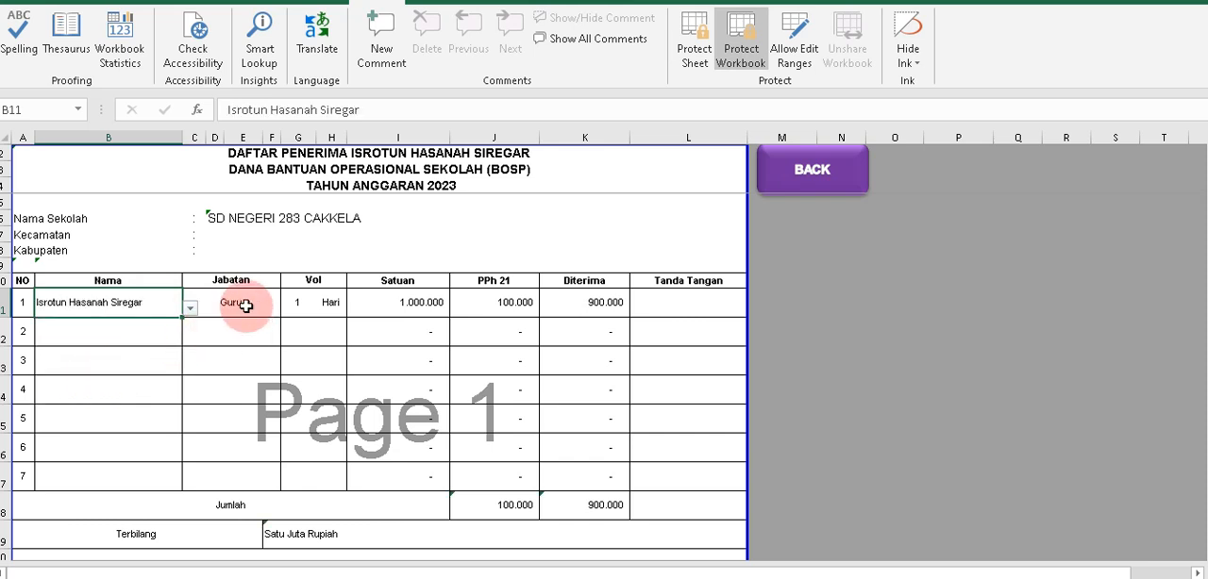
# Change the Vol unit of the first recipient in the landscape list to Bulan.
pyautogui.click(245, 304)
pyautogui.click(307, 302)
pyautogui.click(330, 303)
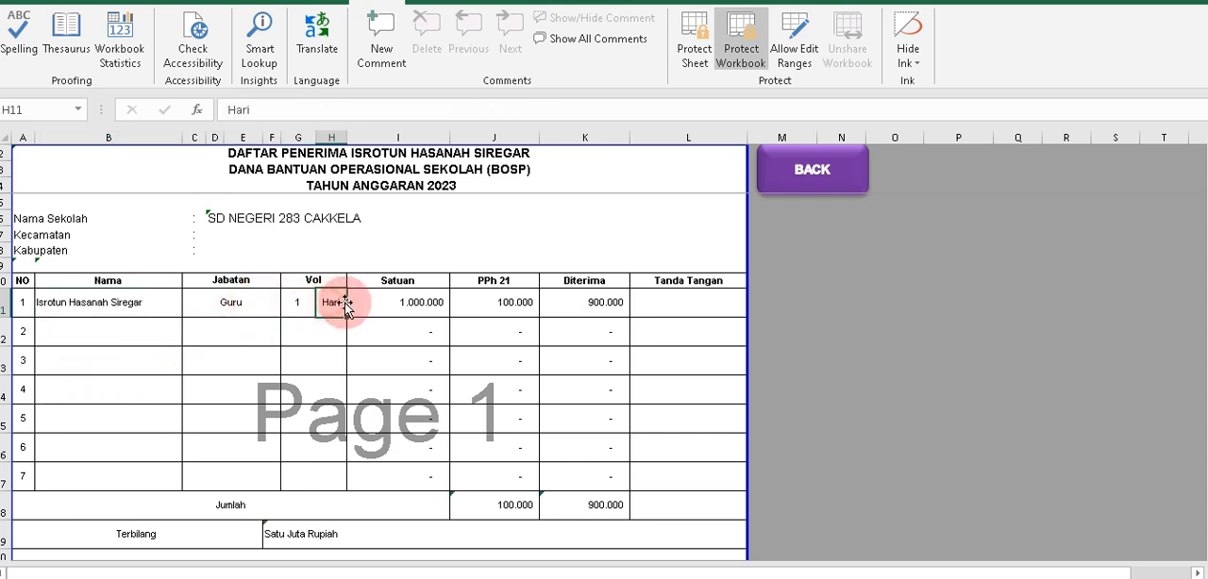
pyautogui.write('Bulan')
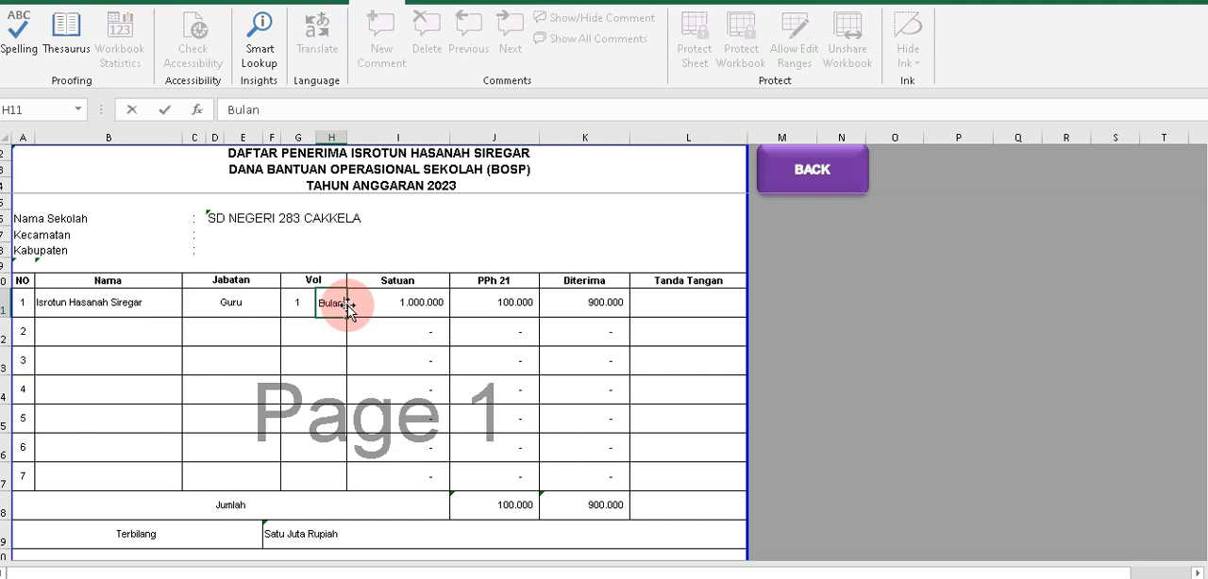
pyautogui.click(429, 304)
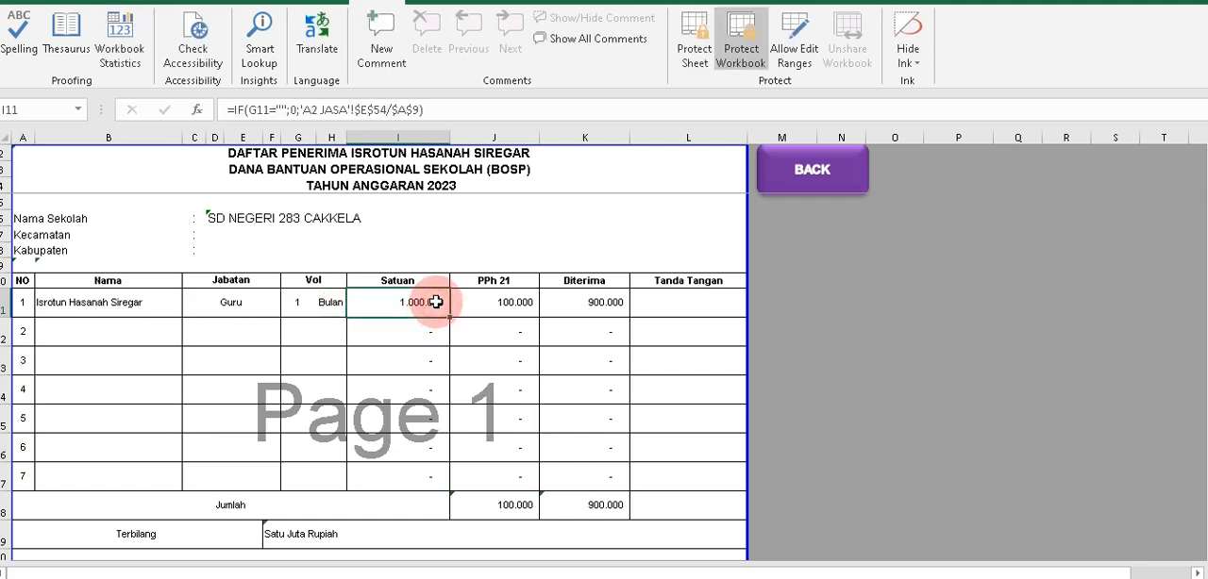
# Check the first recipient's PPh 21 and Diterima cells and the BENDAHARA signature block in the landscape list.
pyautogui.click(479, 305)
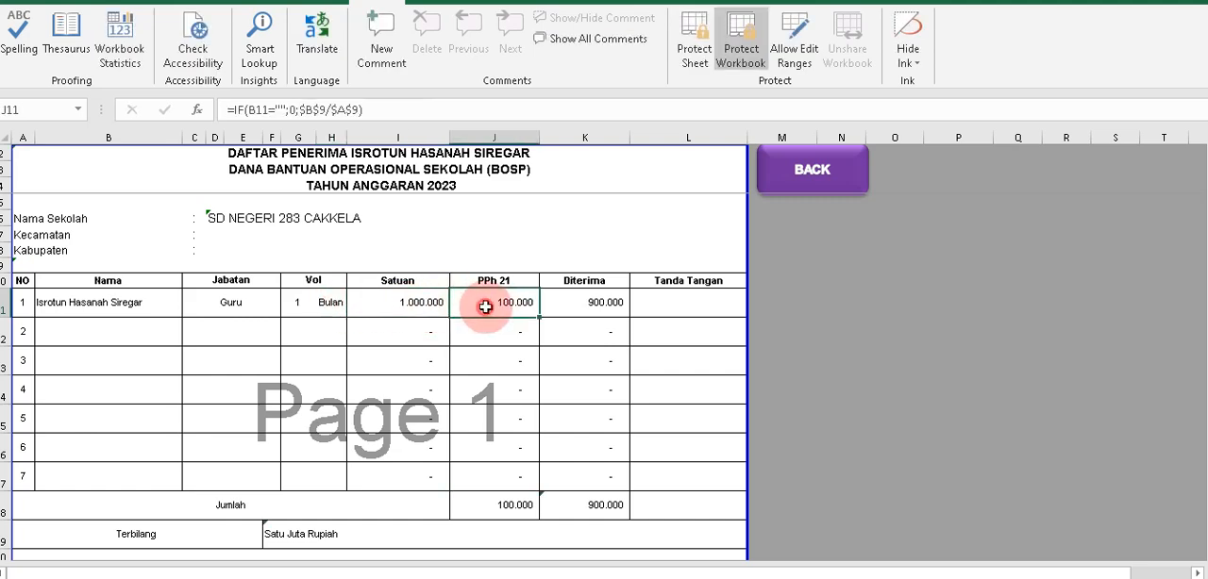
pyautogui.click(593, 304)
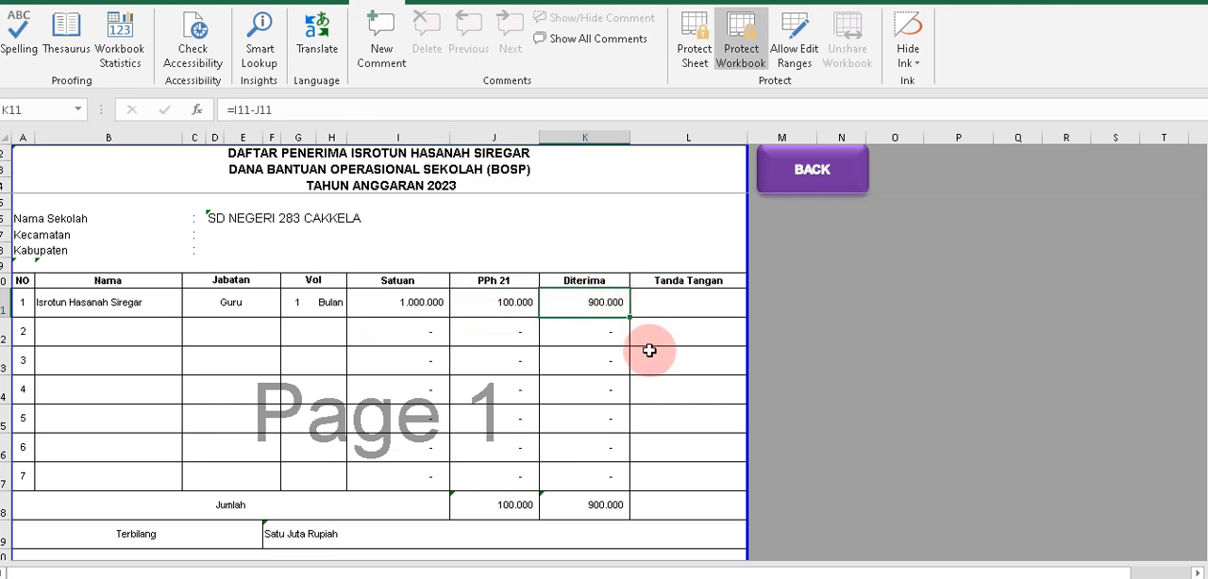
pyautogui.scroll(-3, 650, 347)
pyautogui.click(560, 412)
pyautogui.scroll(3, 768, 369)
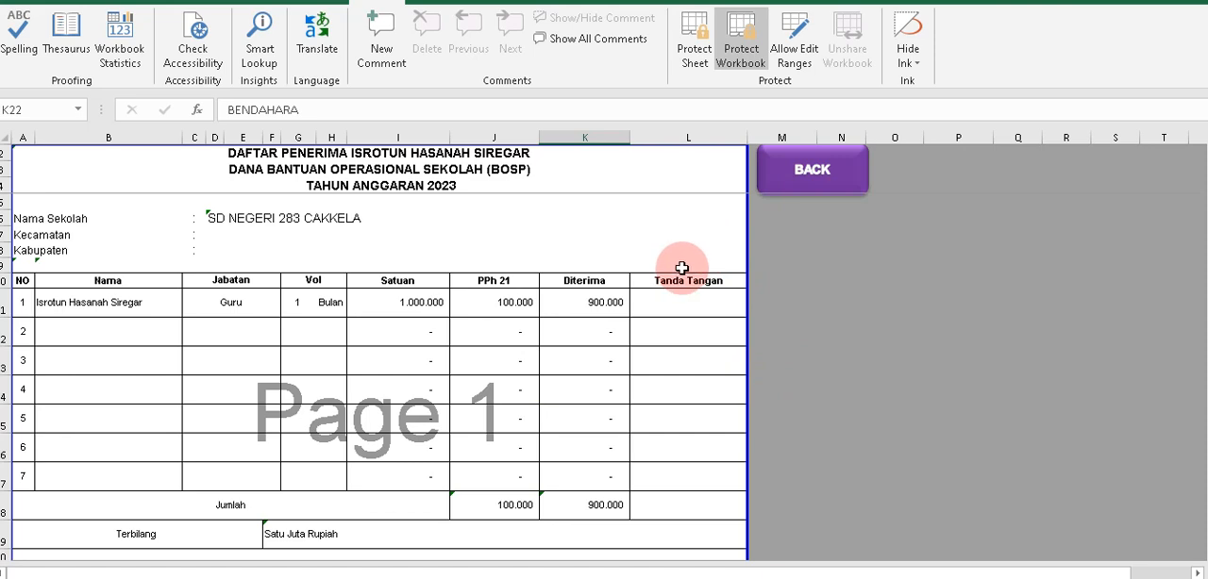
pyautogui.click(765, 248)
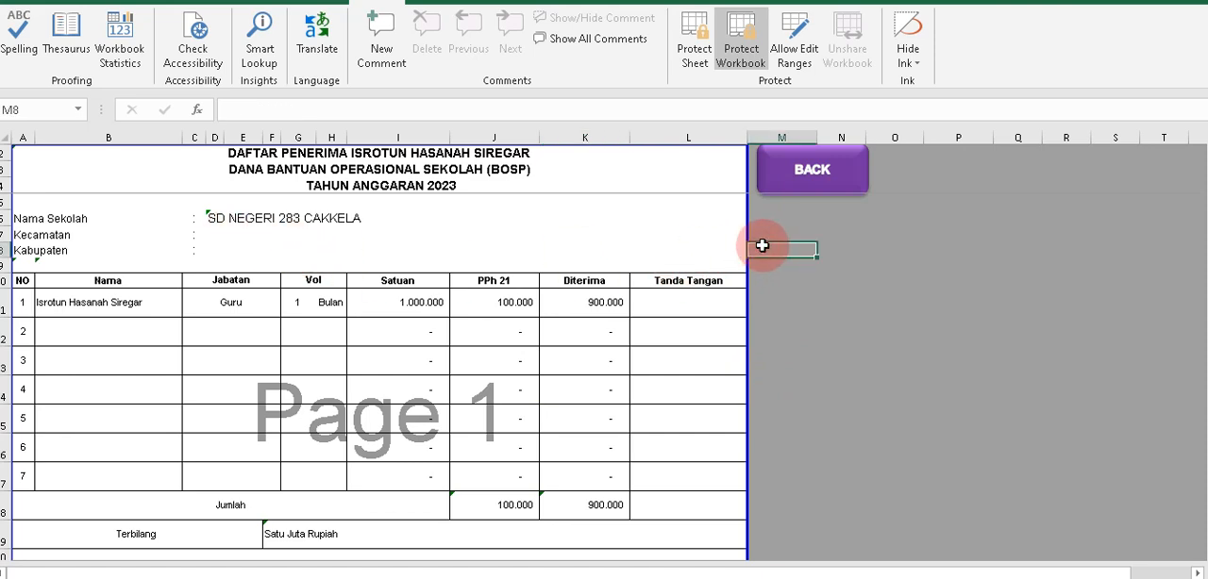
# Return to the honorarium receipt sheet and view the receipt's signature block above DAFTAR PENERIMA.
pyautogui.click(806, 187)
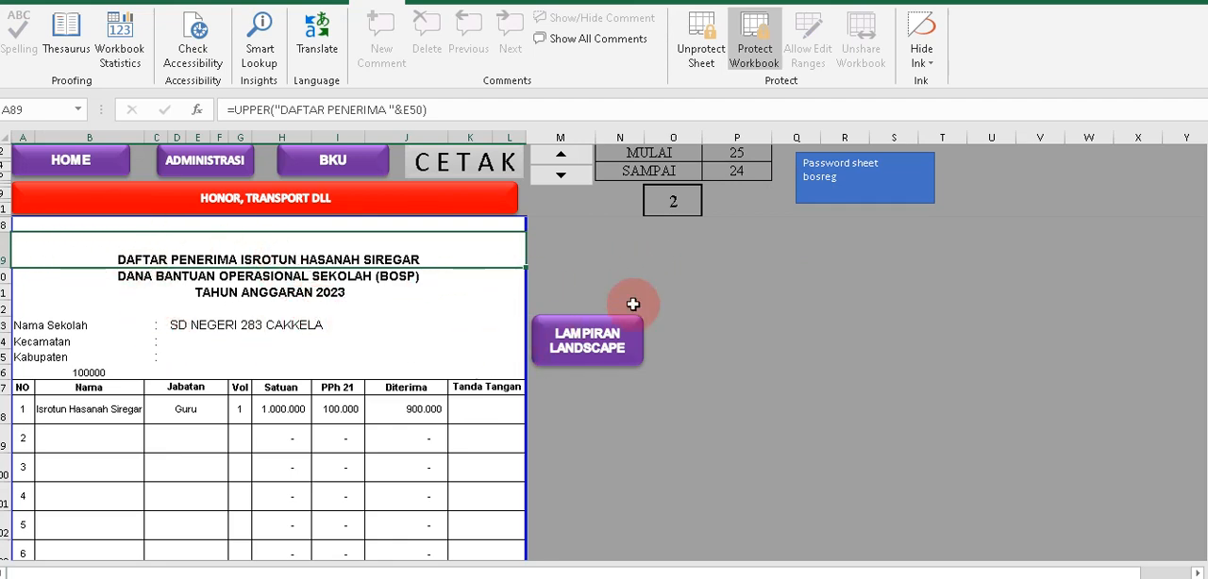
pyautogui.scroll(6, 669, 286)
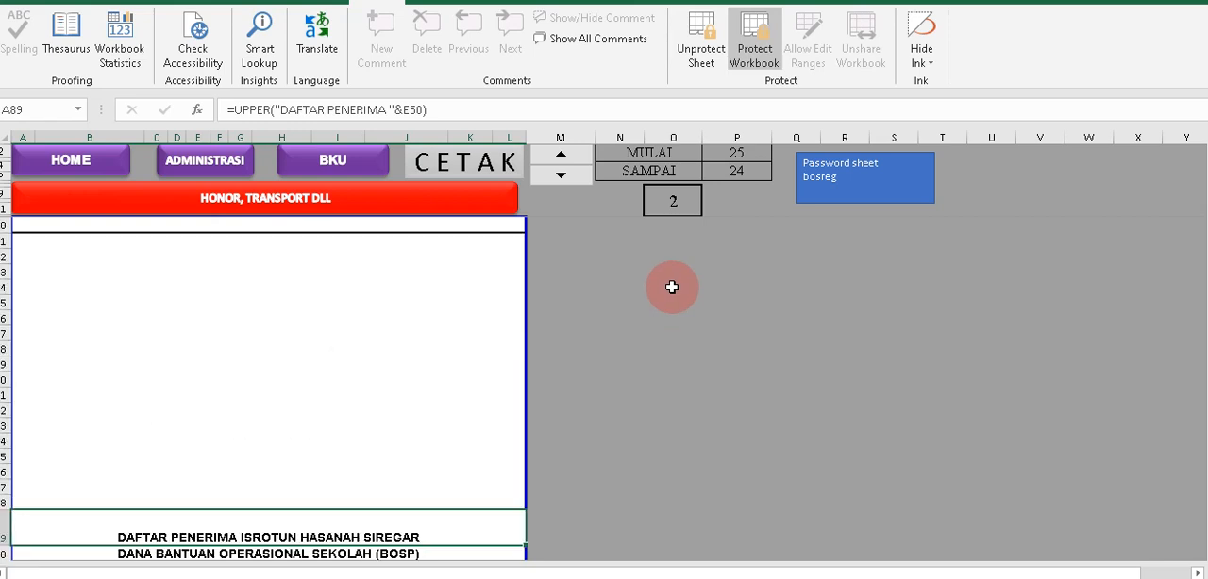
pyautogui.scroll(3, 672, 287)
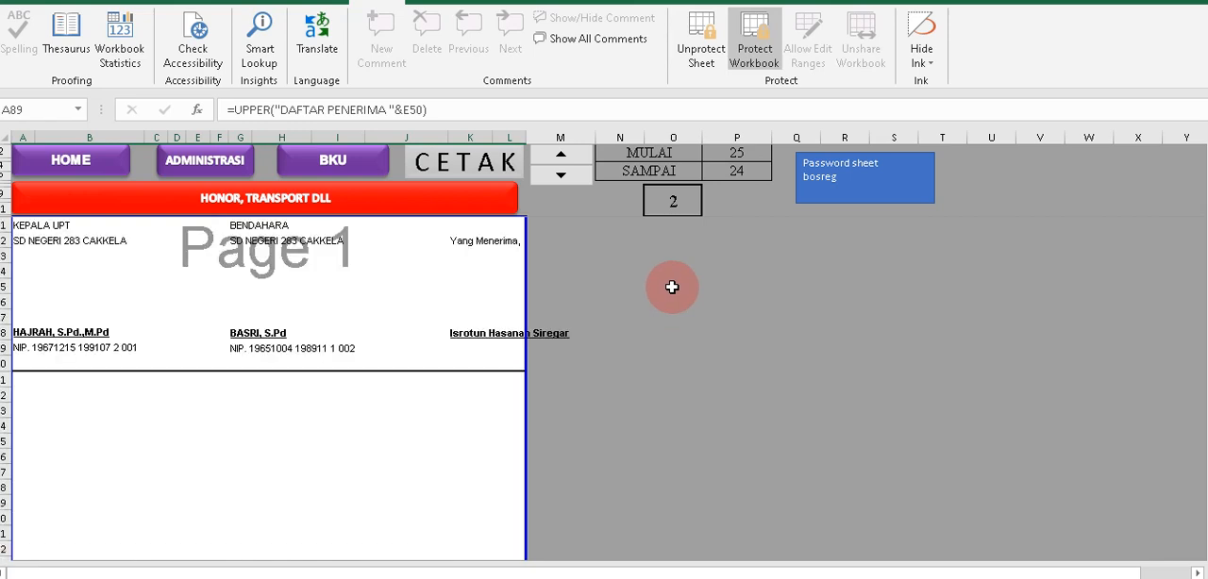